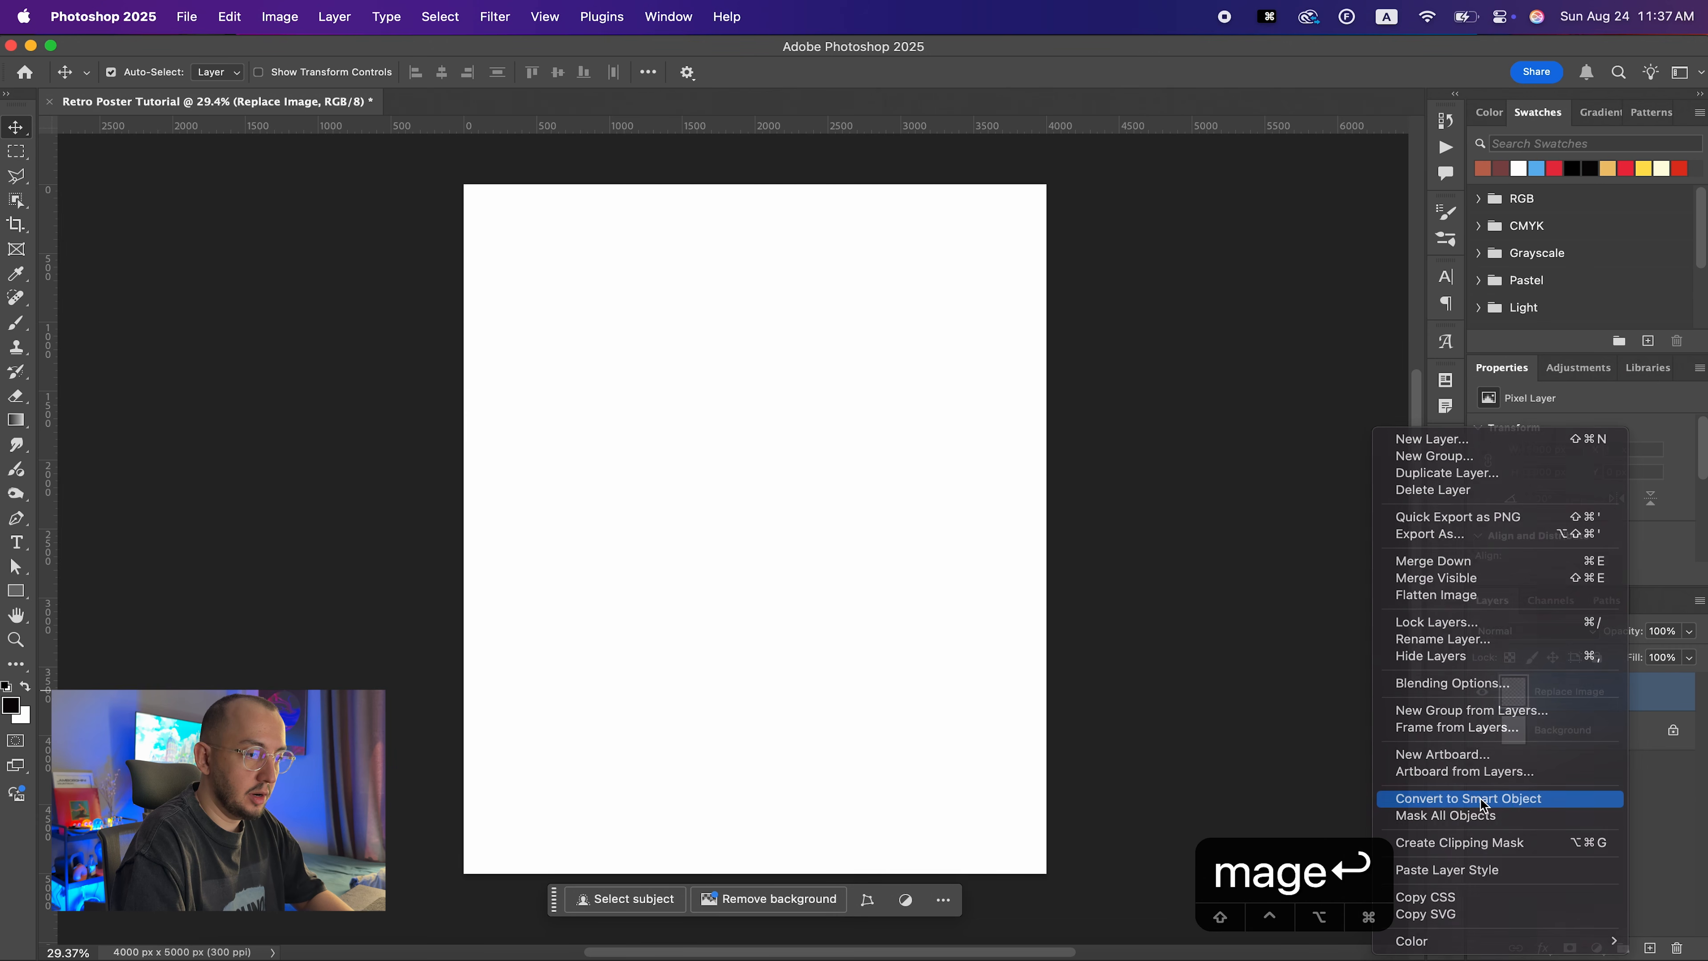
Convert the Replace Image layer to a smart object and open its contents for editing
{"action": "left_click", "coordinate": [1485, 799]}
{"action": "double_click", "coordinate": [1513, 695]}
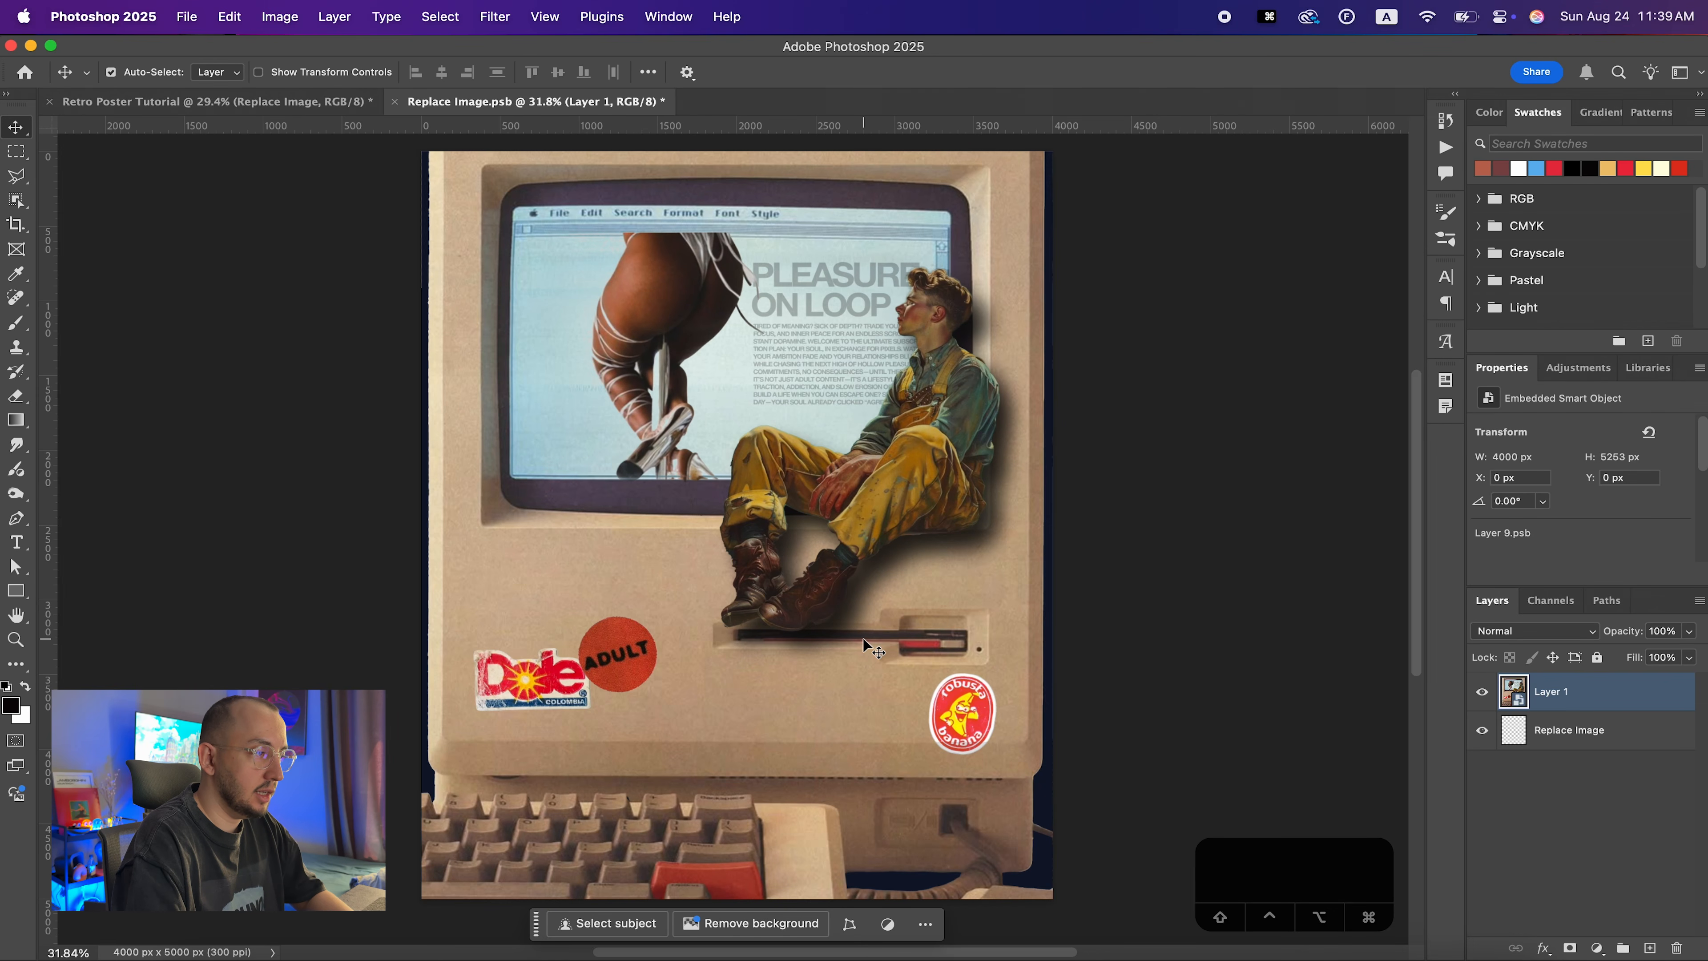
Rename the retro computer artwork layer inside the smart object as Image
{"action": "double_click", "coordinate": [1546, 692]}
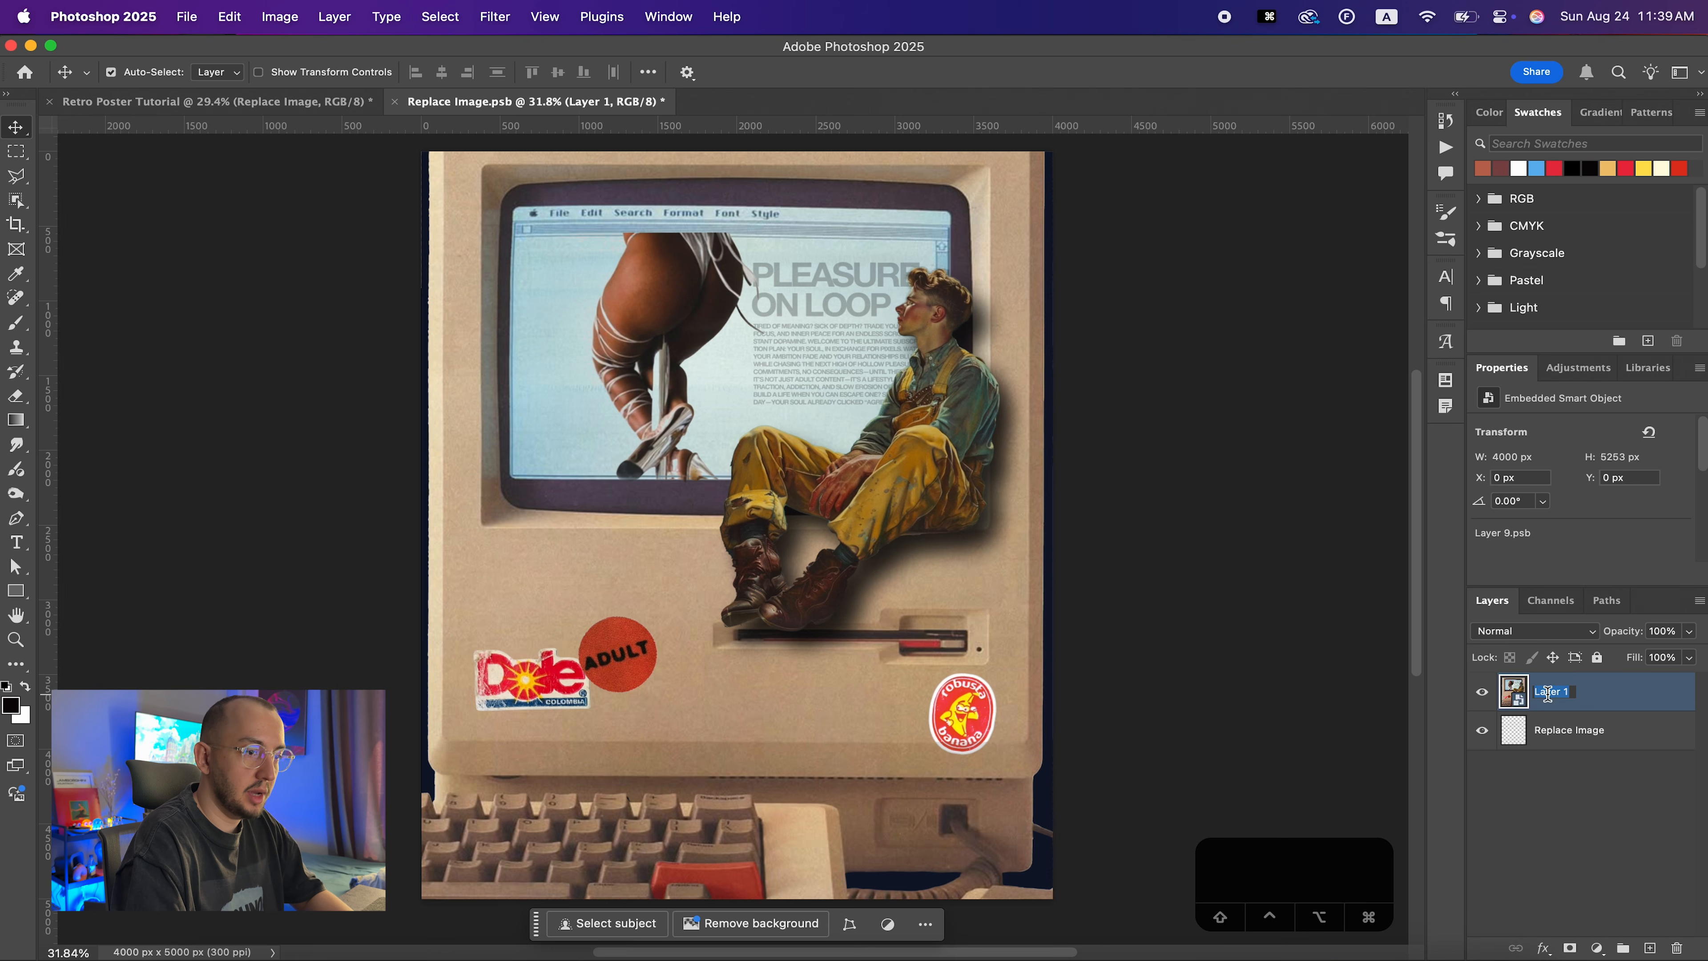
{"action": "type", "text": "IMage"}
{"action": "key", "text": "Return"}
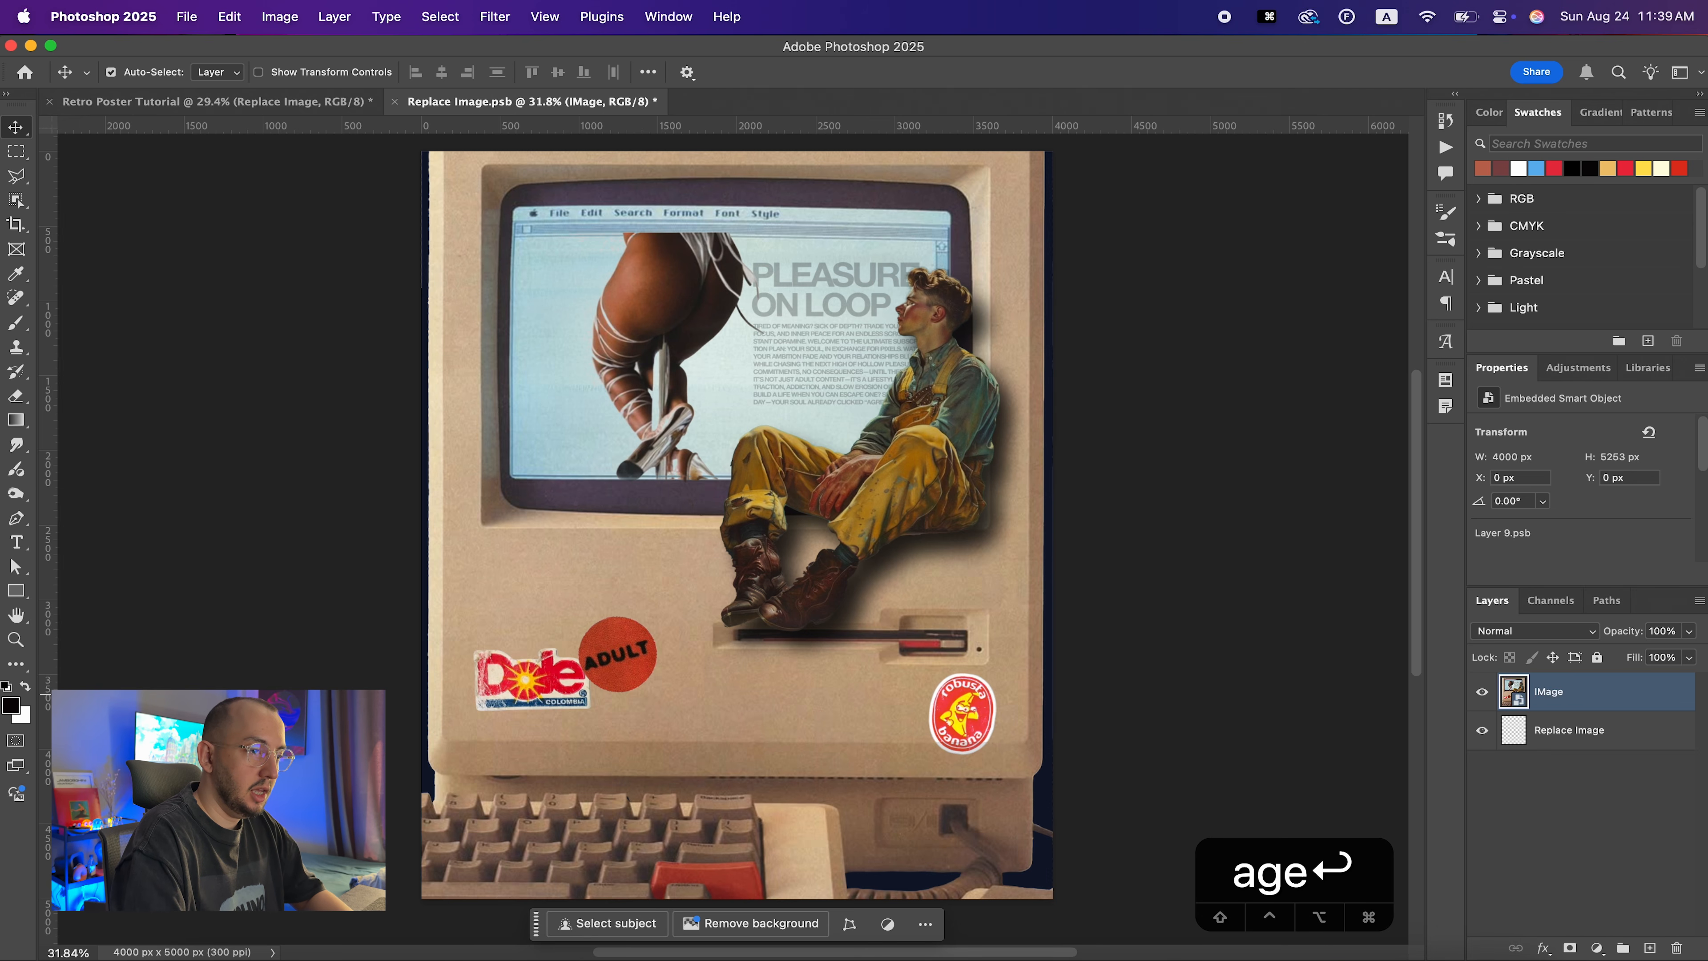
{"action": "double_click", "coordinate": [1547, 693]}
{"action": "type", "text": "Image"}
{"action": "key", "text": "Return"}
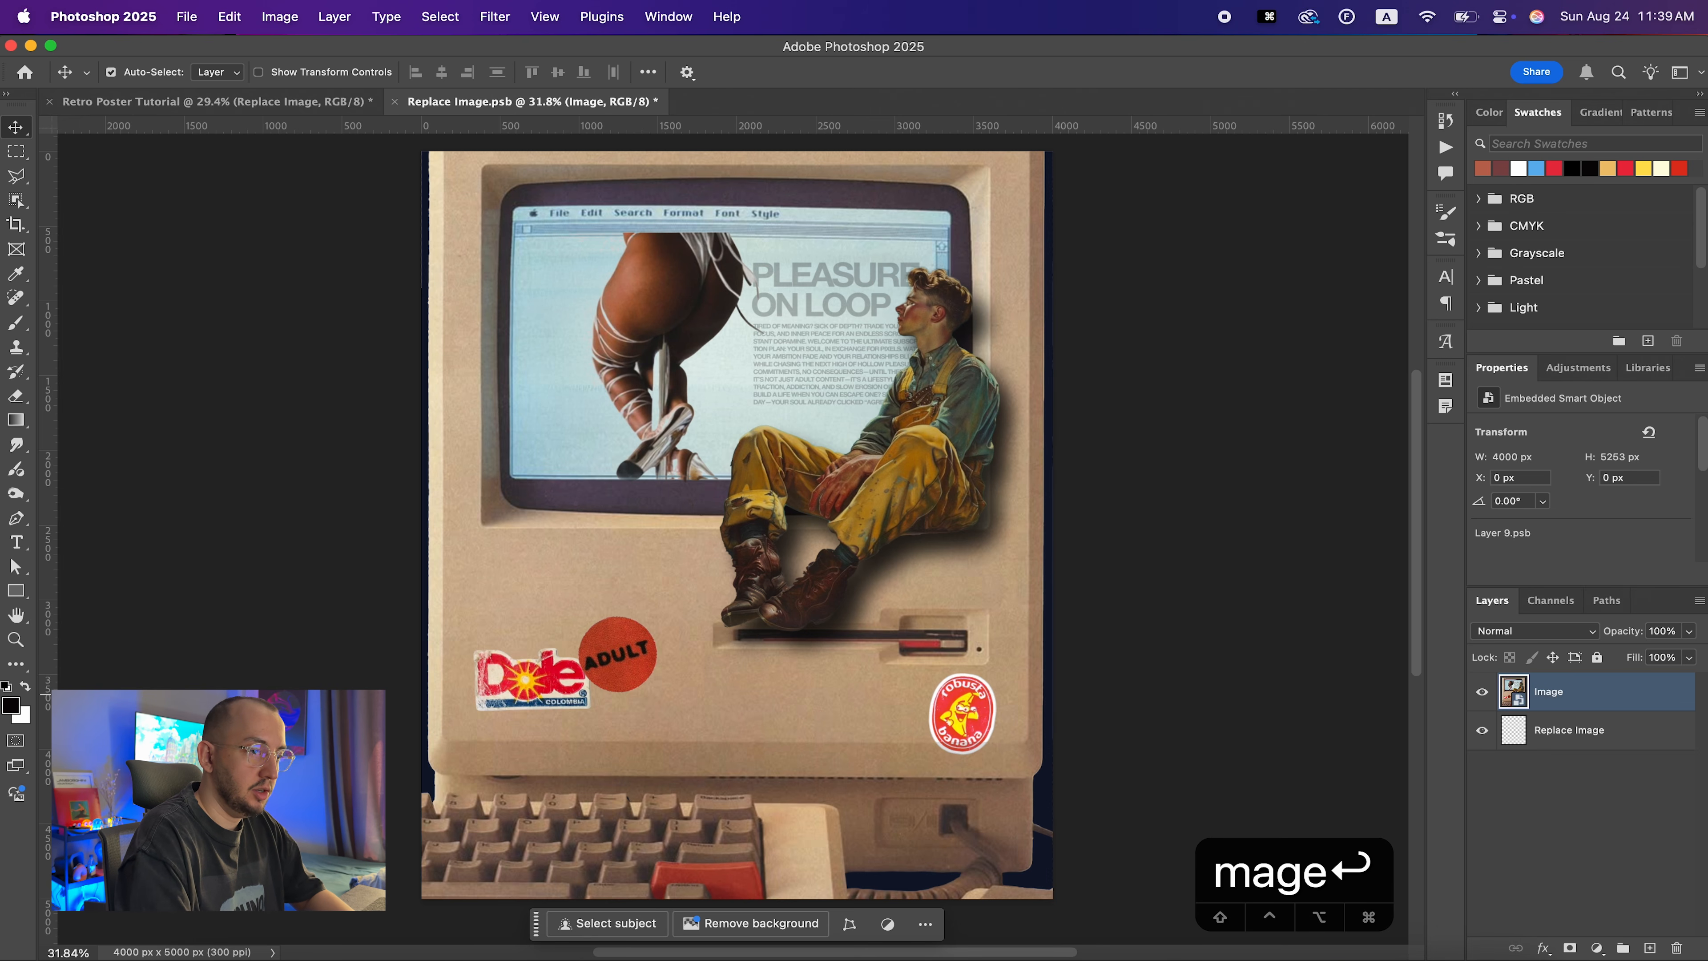
Check the artwork in the Retro Poster Tutorial document and reopen the Replace Image smart object
{"action": "left_click", "coordinate": [236, 104]}
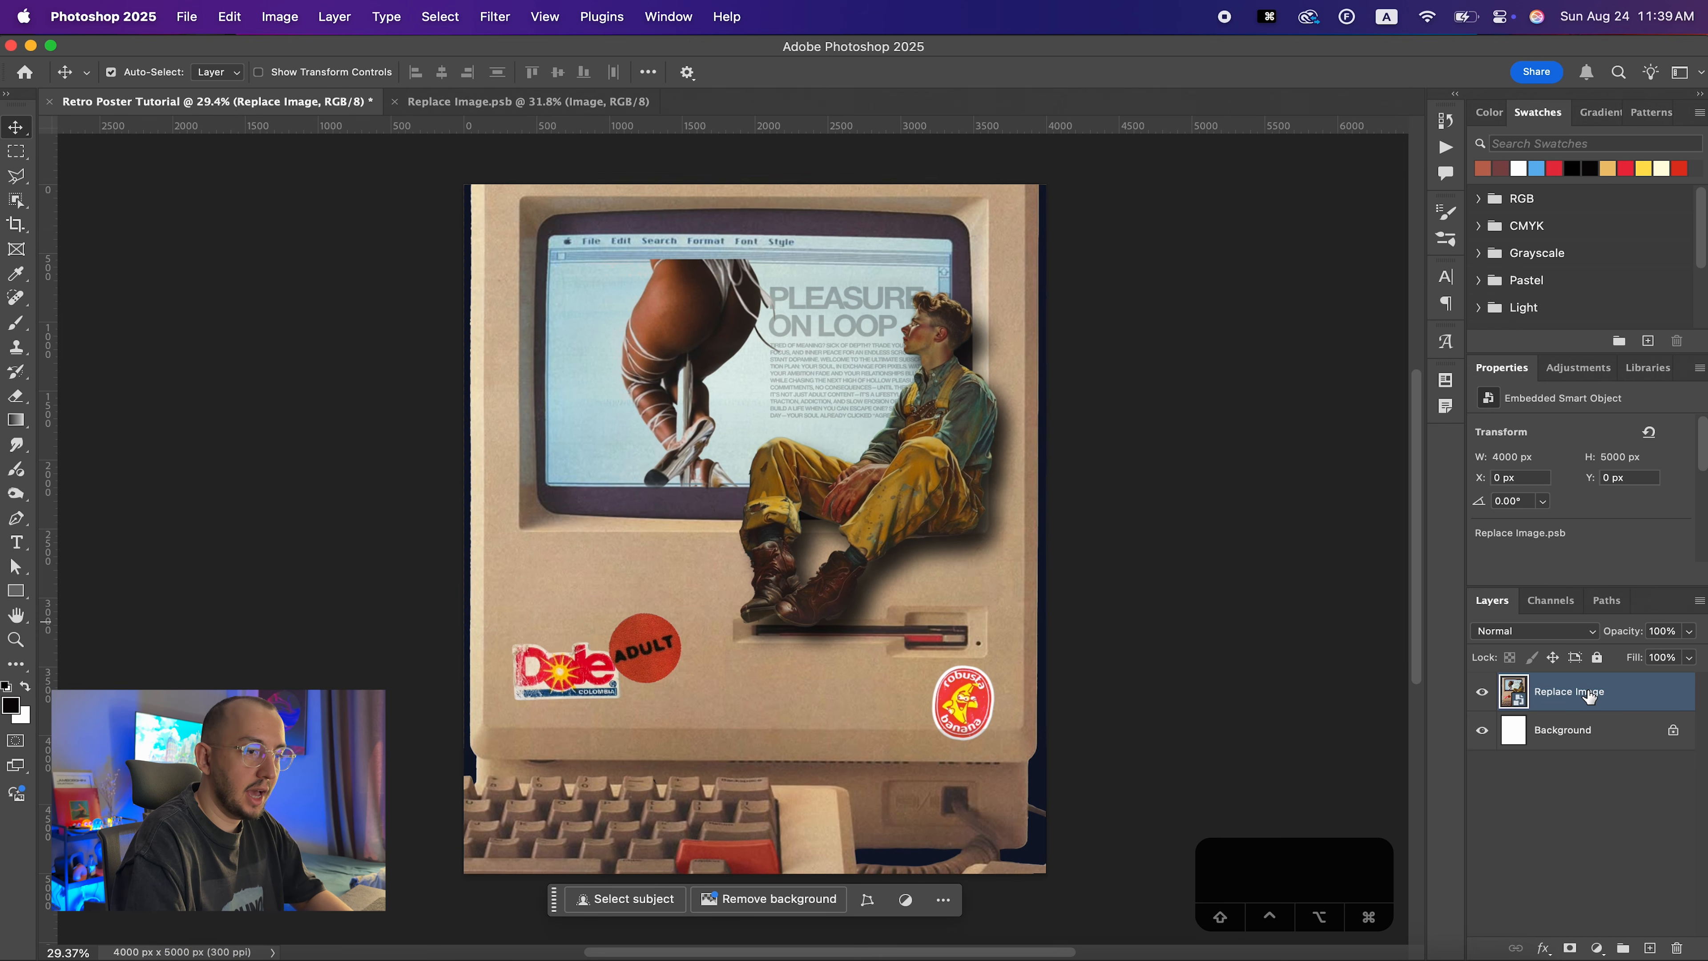
{"action": "left_click", "coordinate": [394, 102]}
{"action": "double_click", "coordinate": [1514, 693]}
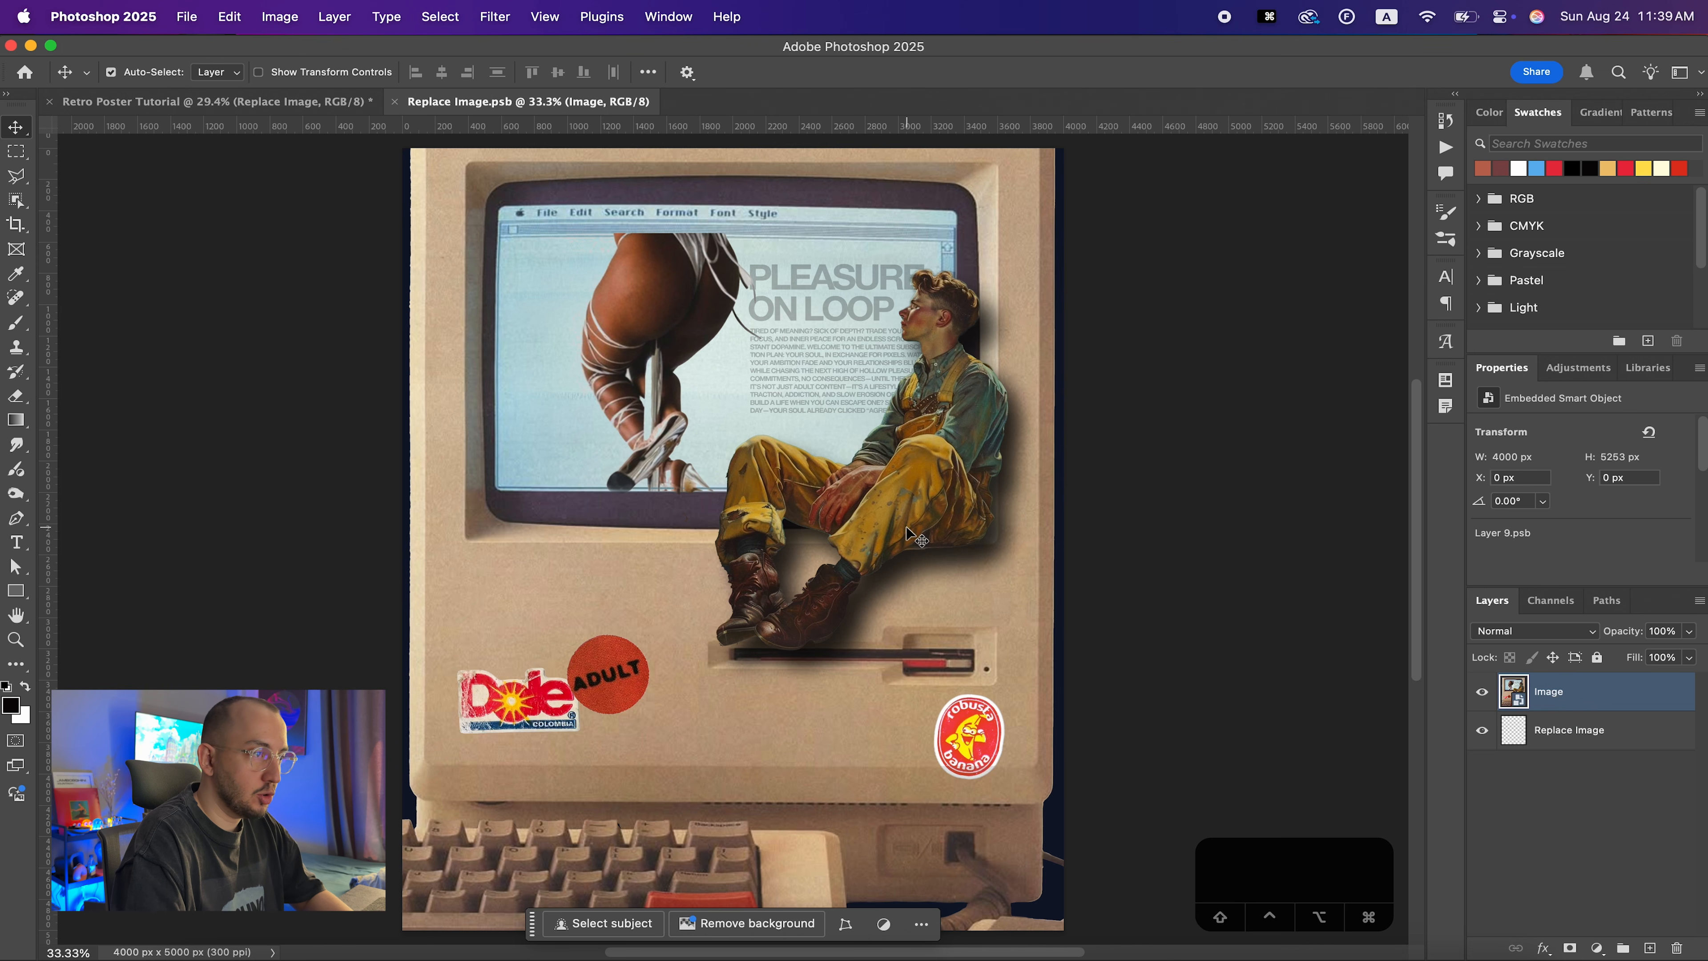
Put the Image layer into a new group and name the group Replace Me
{"action": "scroll", "coordinate": [854, 578], "scroll_direction": "down", "scroll_amount": 2}
{"action": "scroll", "coordinate": [791, 601], "scroll_direction": "up", "scroll_amount": 1}
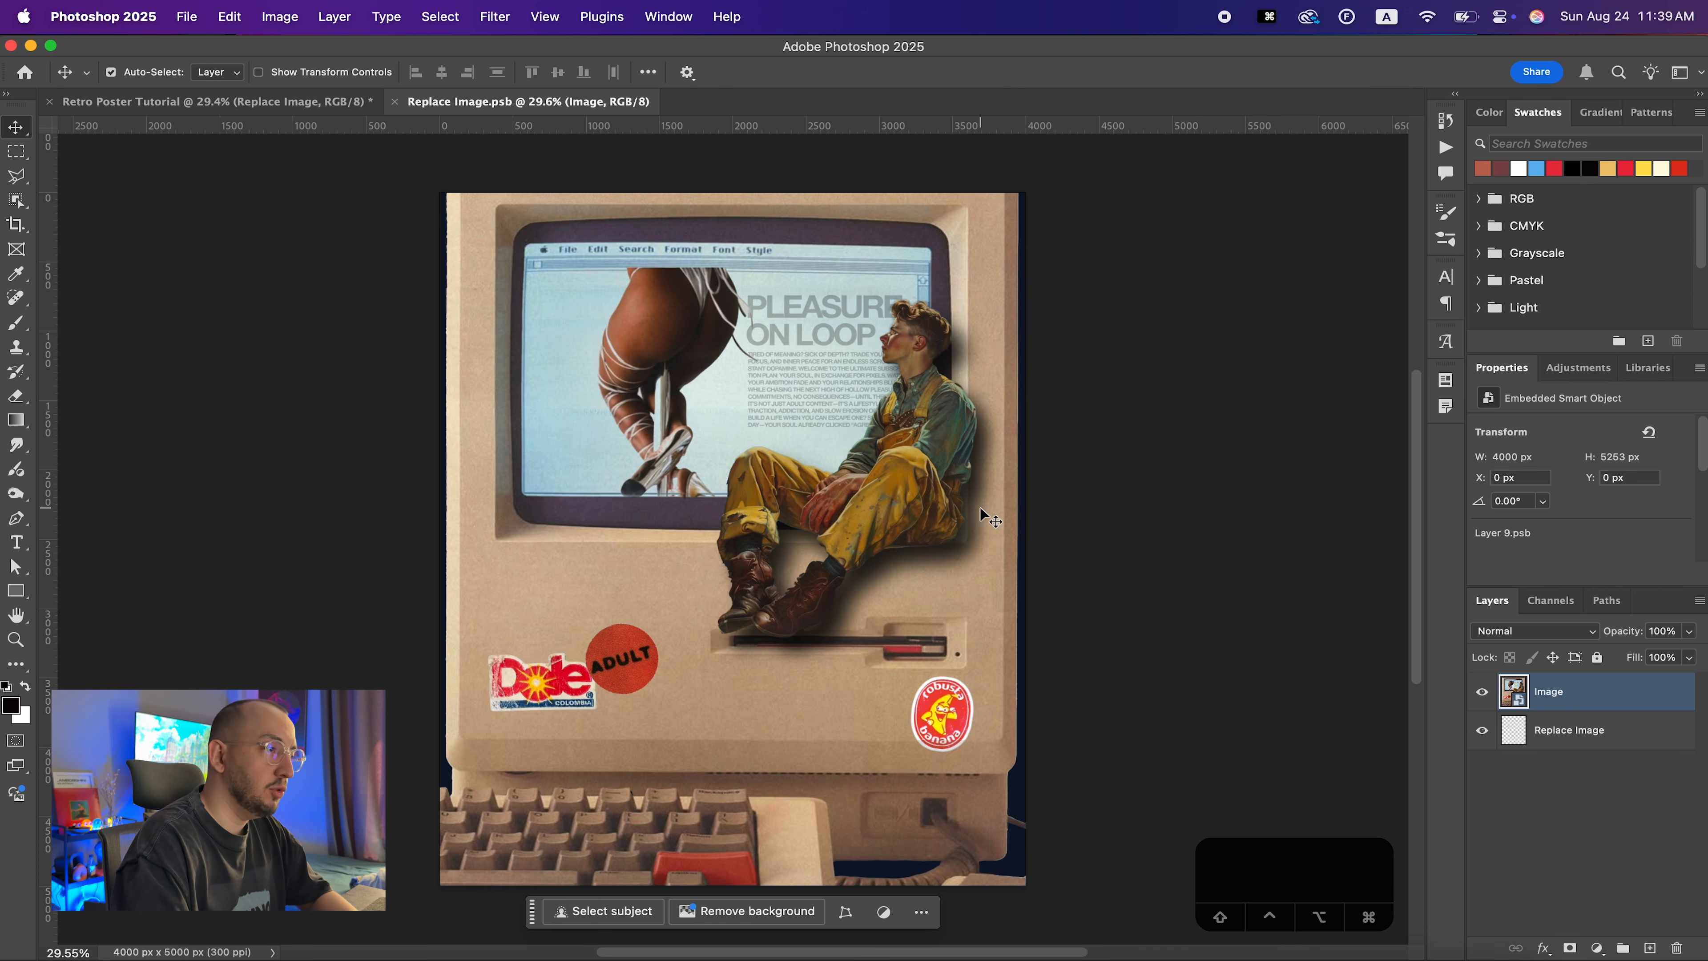
{"action": "key", "text": "super+g"}
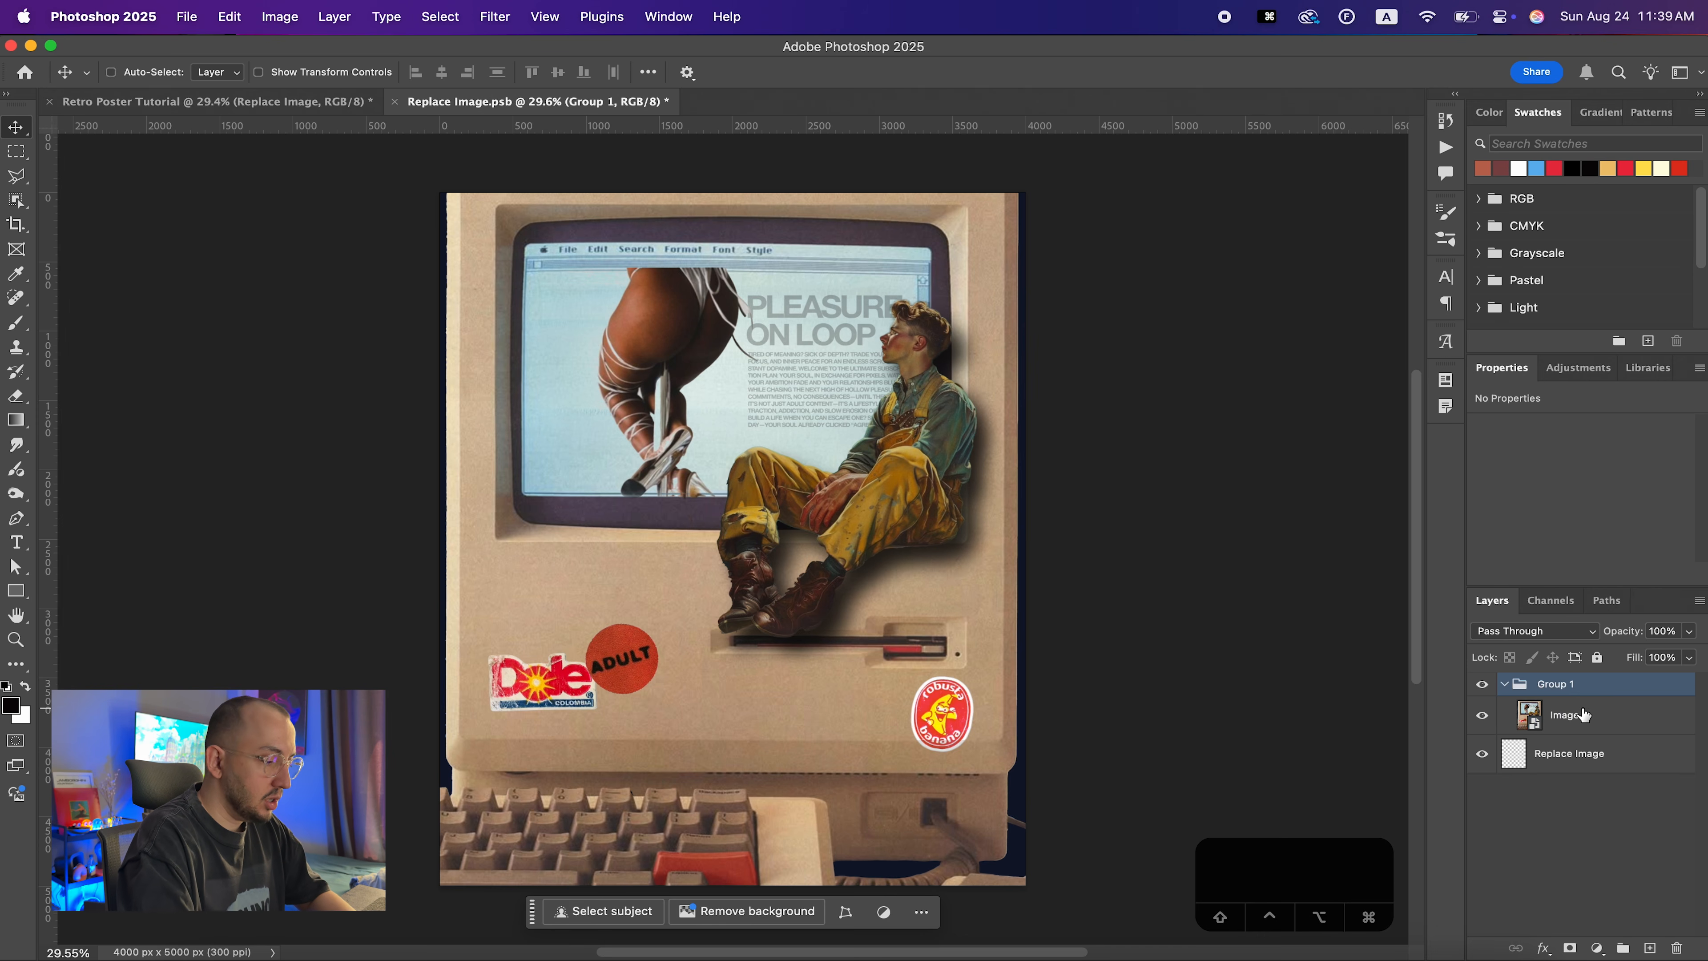
{"action": "double_click", "coordinate": [1555, 685]}
{"action": "type", "text": "Replace Me"}
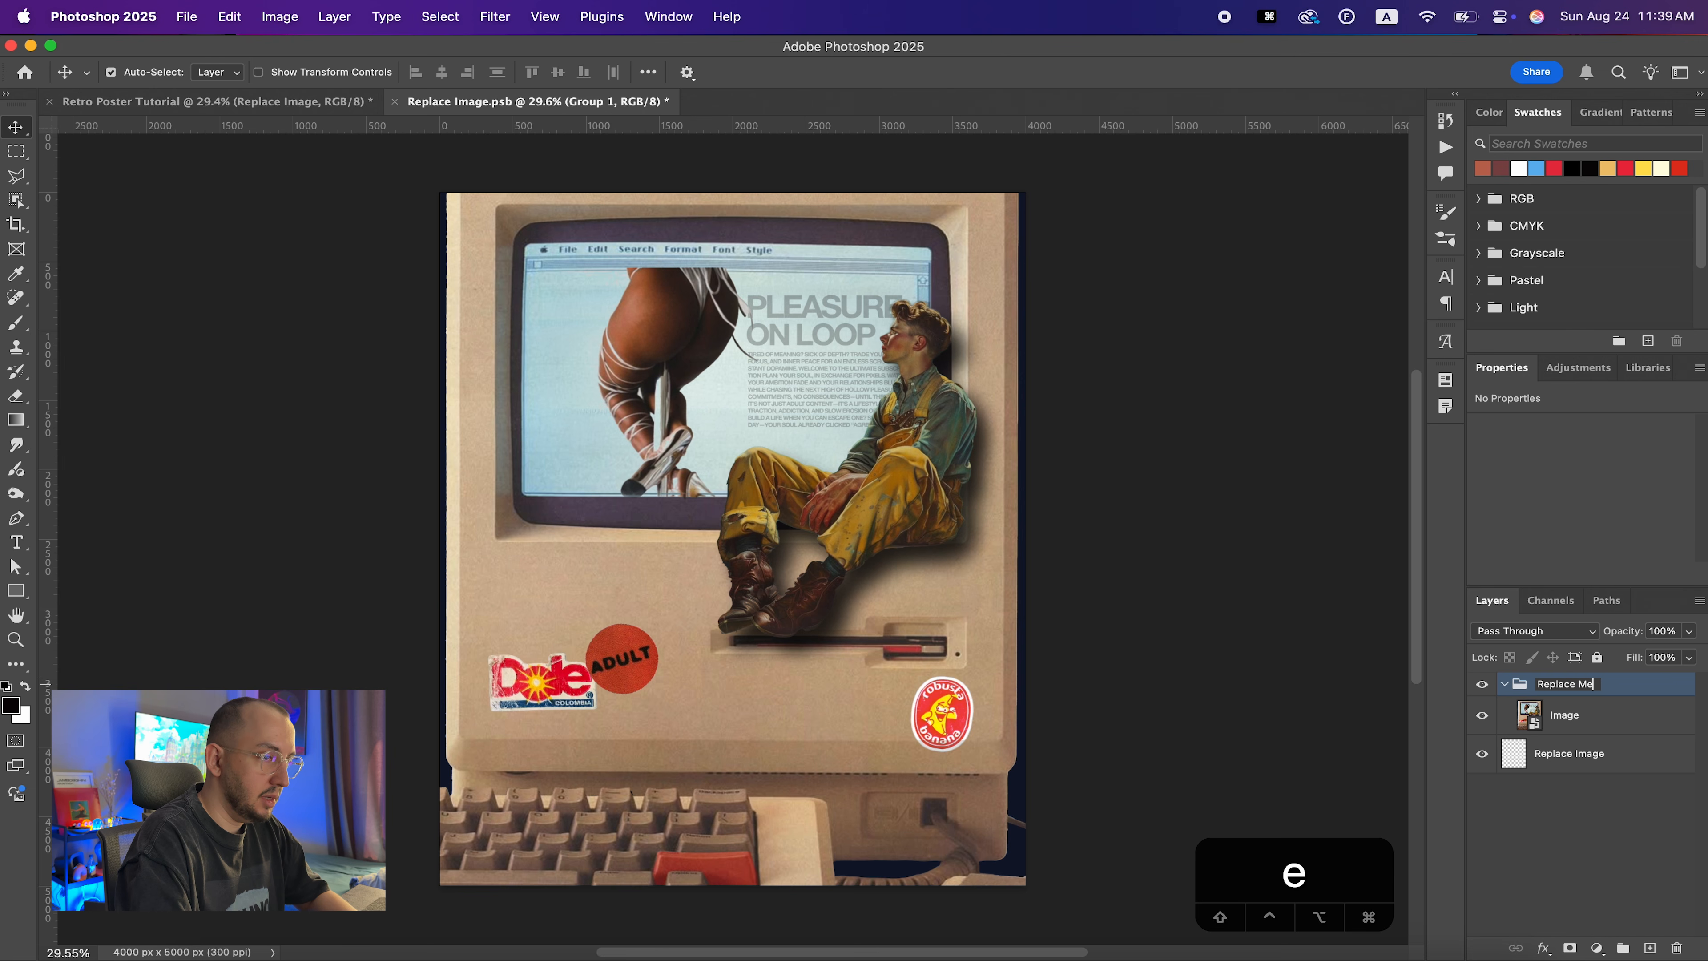
{"action": "key", "text": "Return"}
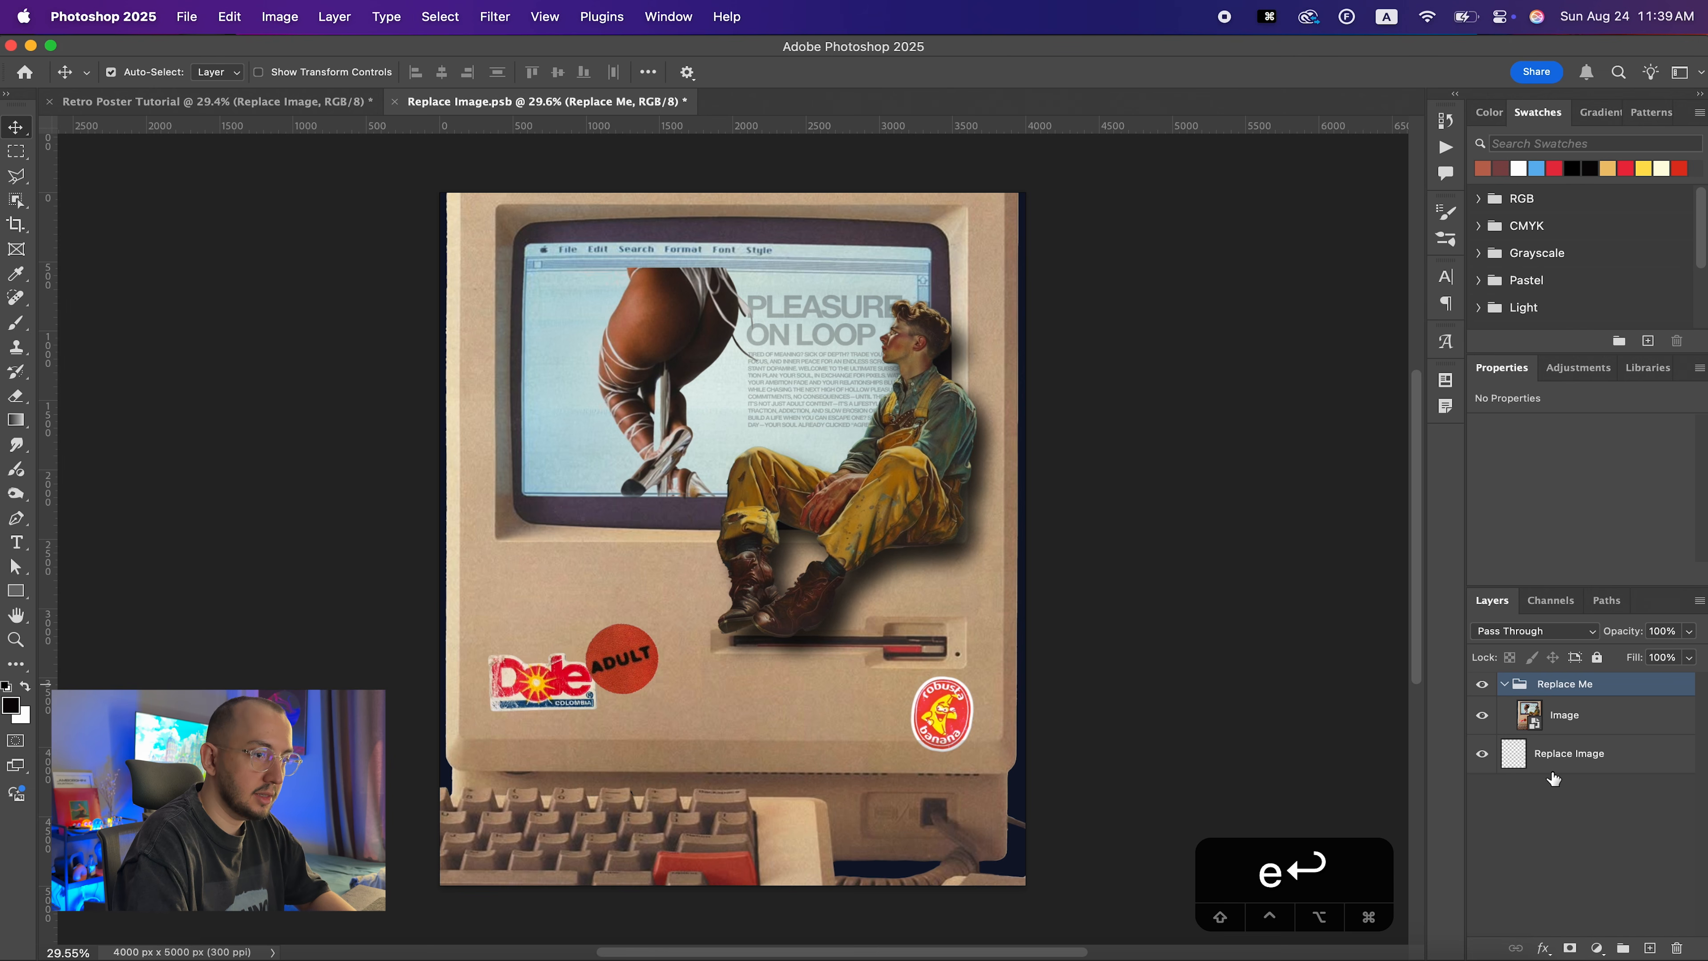
Choose the Cutout effect from the Filter Gallery for the Image layer and set Number of Levels to 8
{"action": "left_click", "coordinate": [1599, 723]}
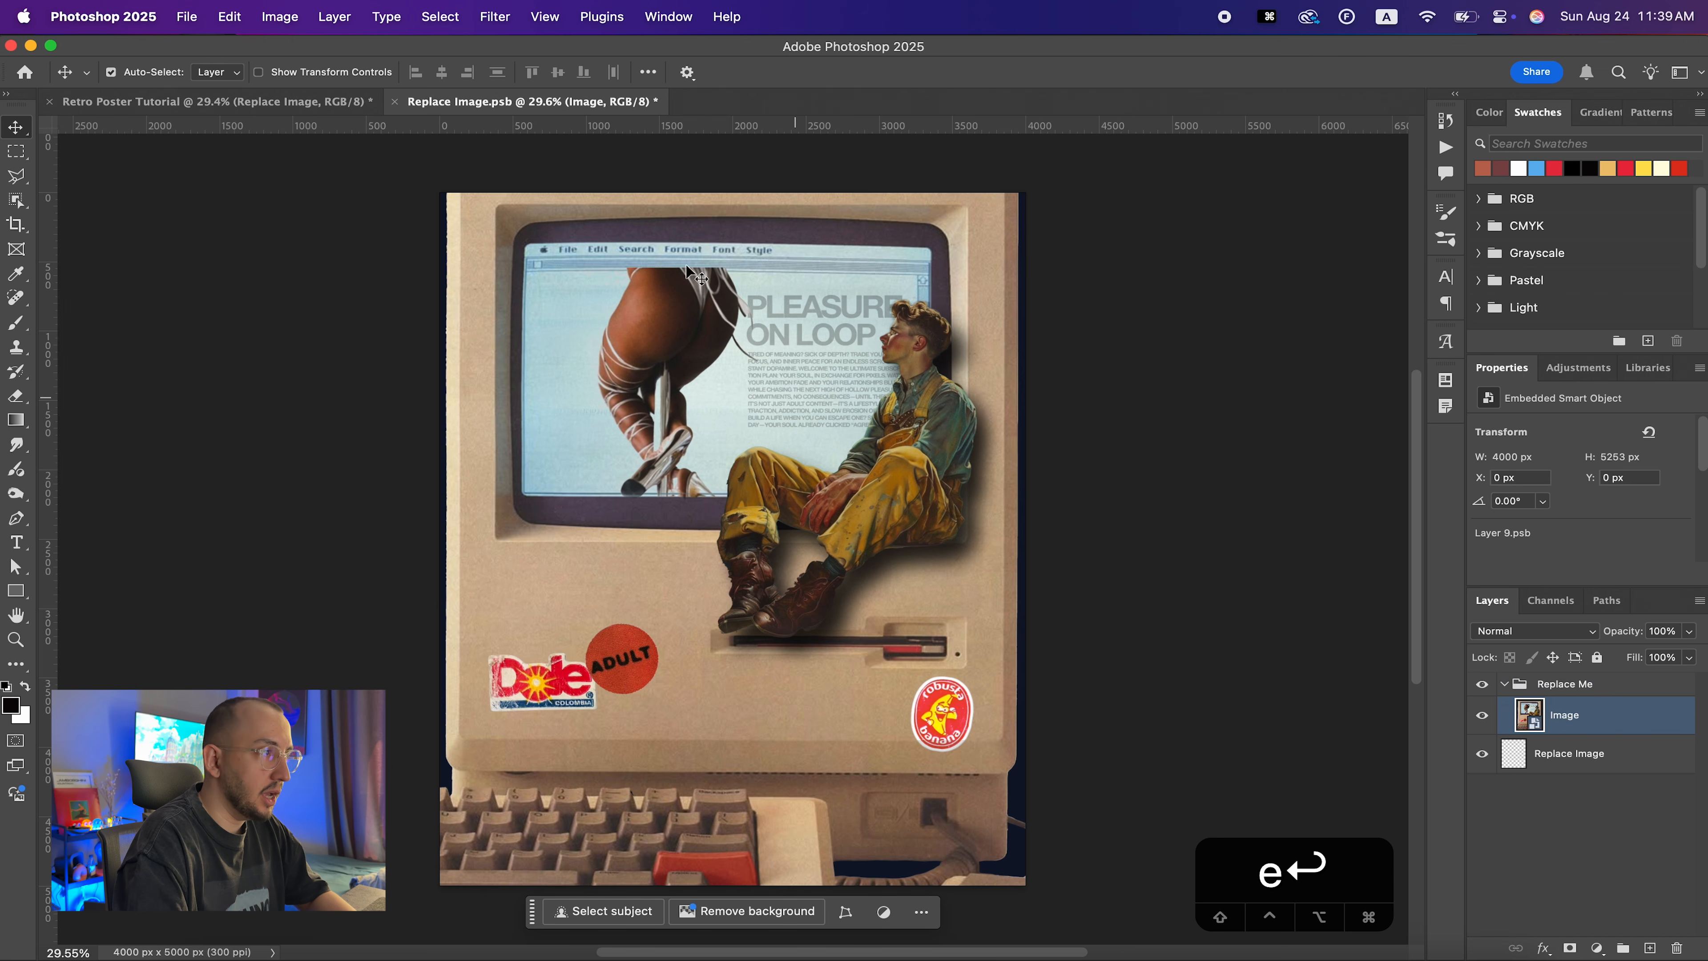
{"action": "left_click", "coordinate": [494, 16]}
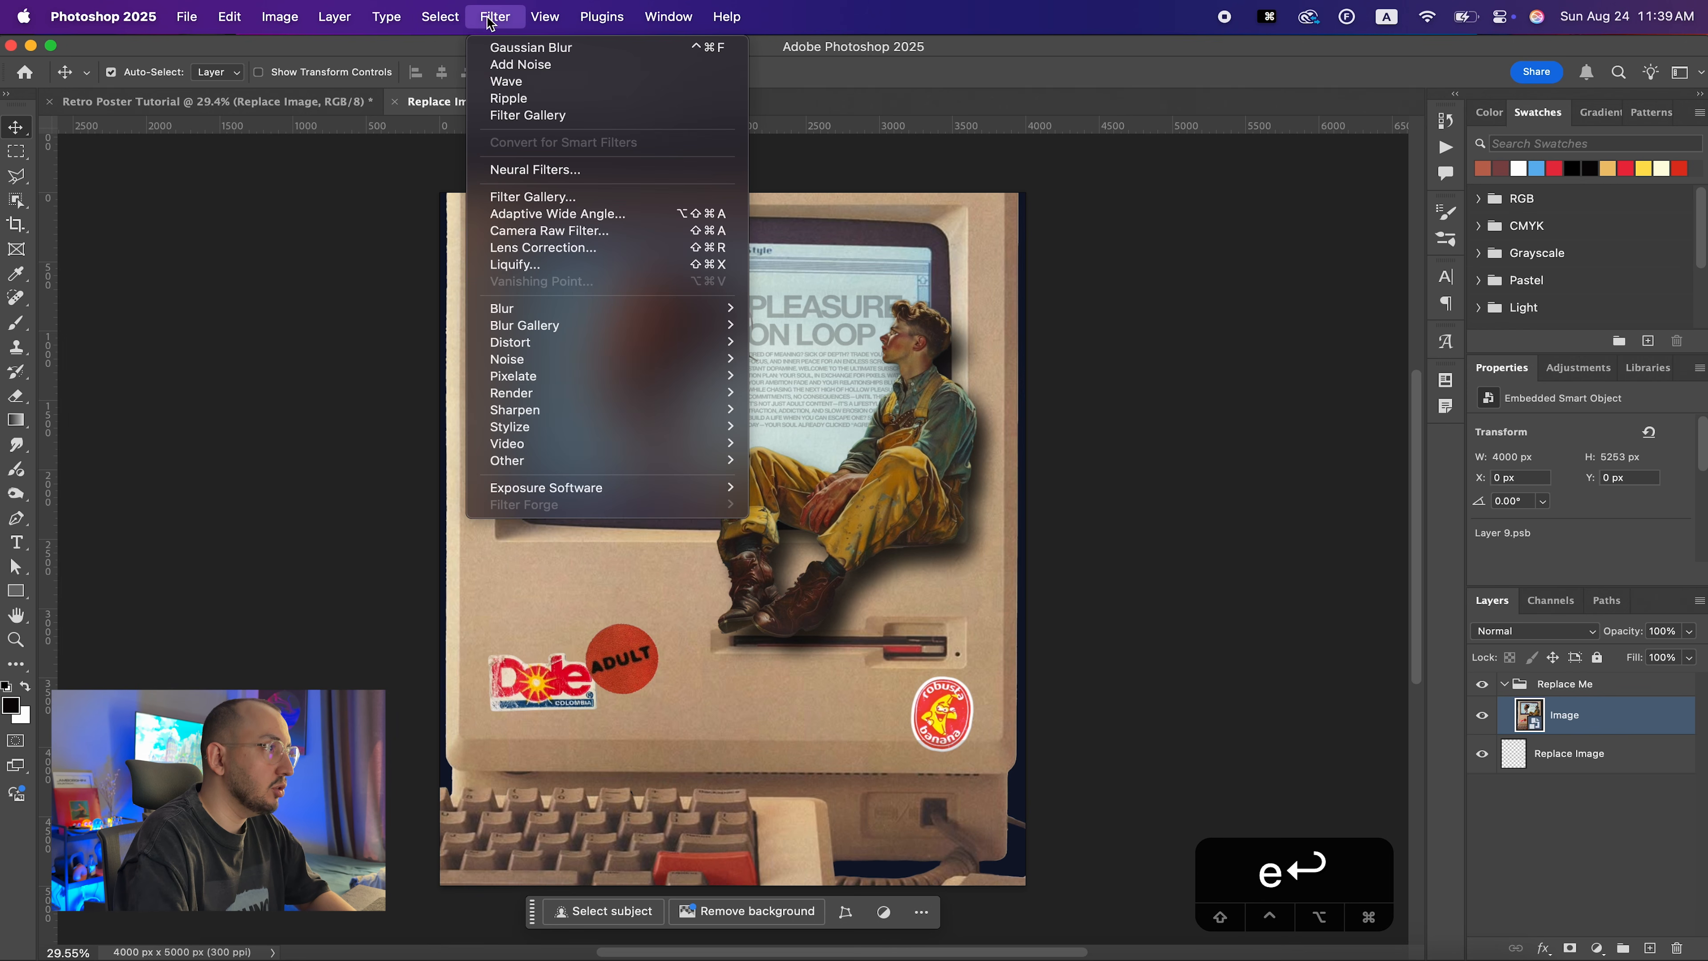
{"action": "left_click", "coordinate": [518, 196]}
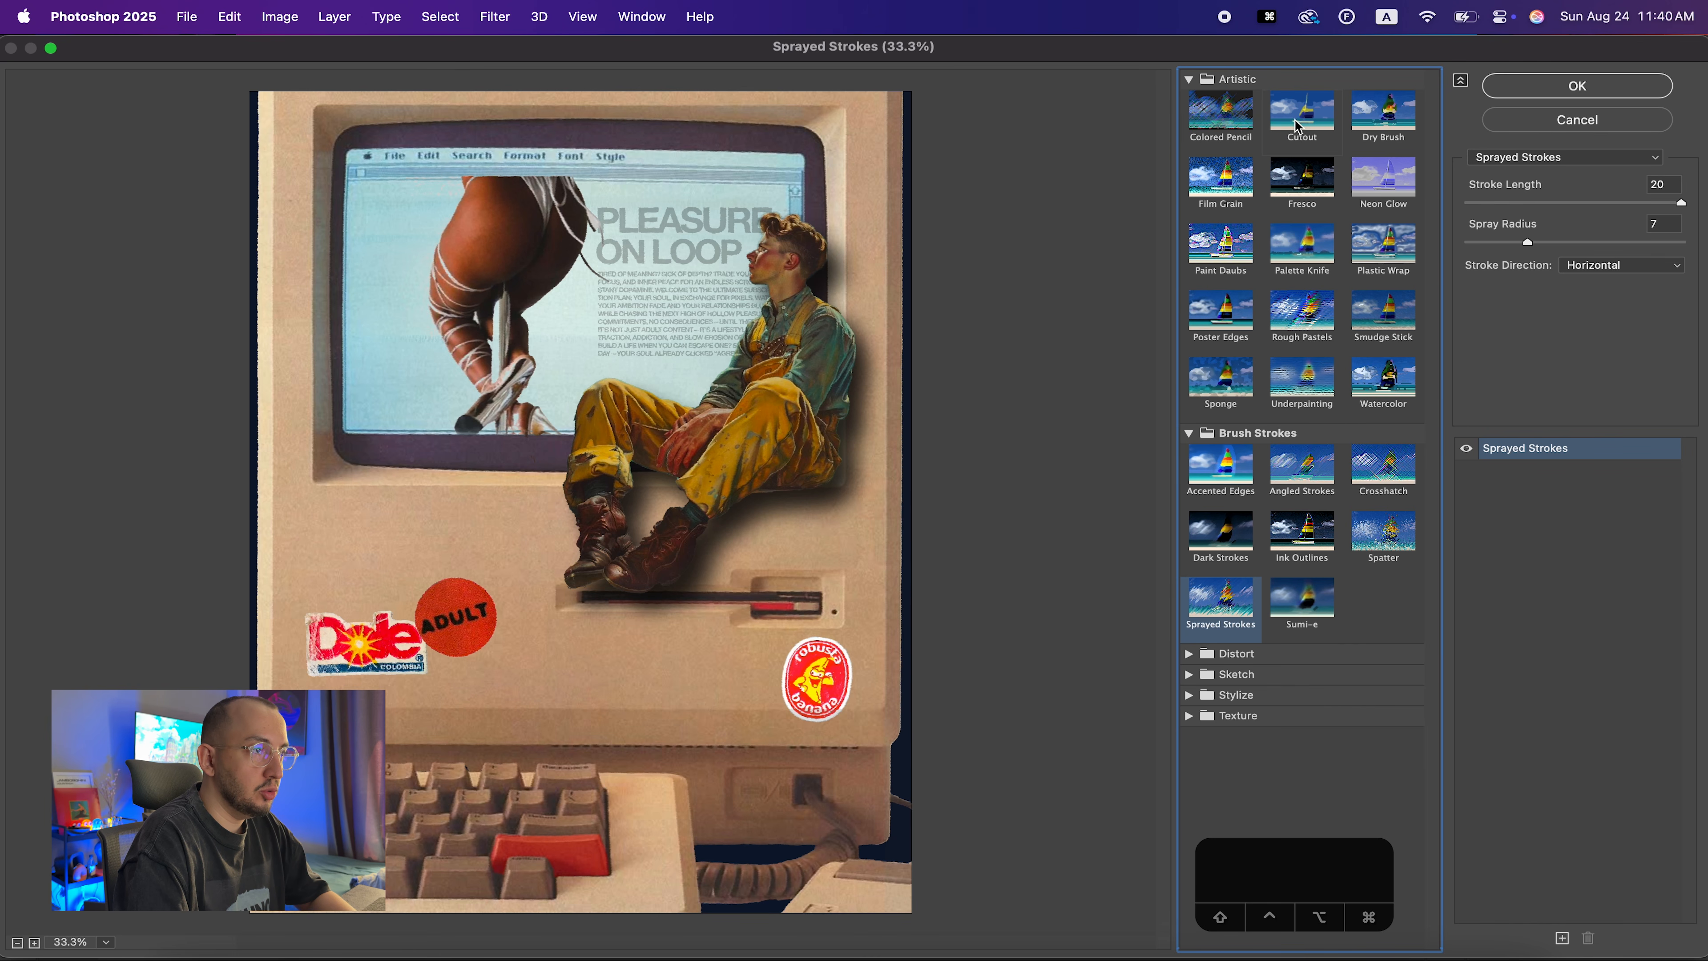
{"action": "left_click", "coordinate": [1300, 123]}
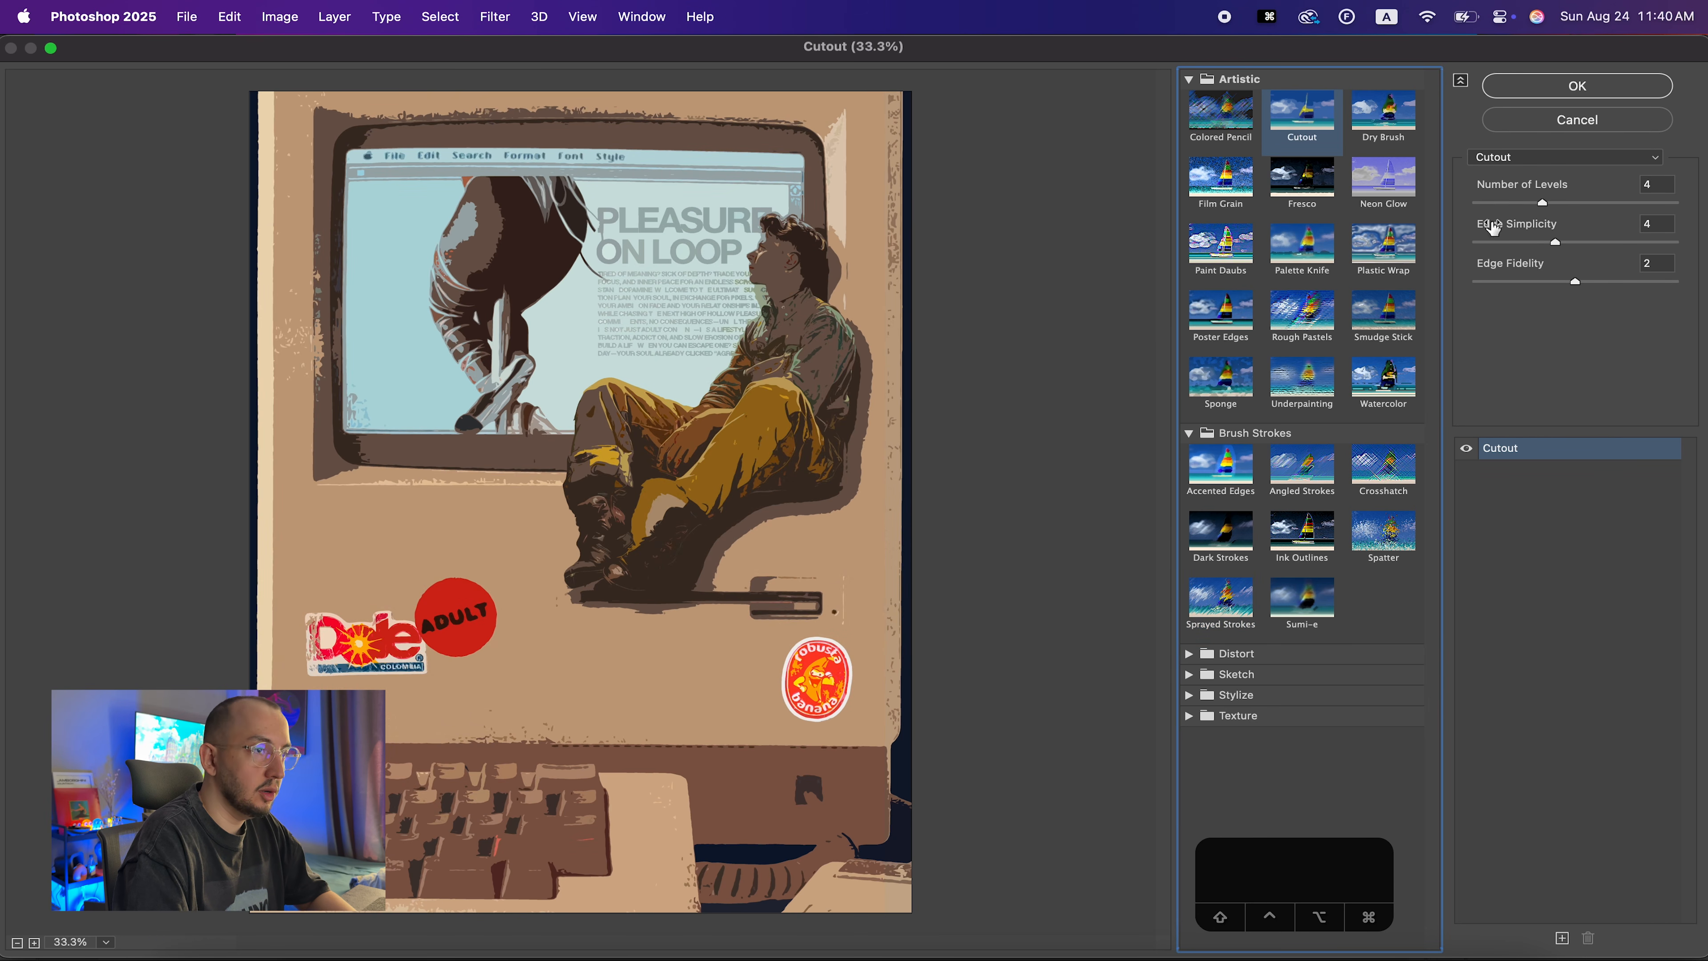
{"action": "left_click_drag", "start_coordinate": [1542, 202], "coordinate": [1689, 202]}
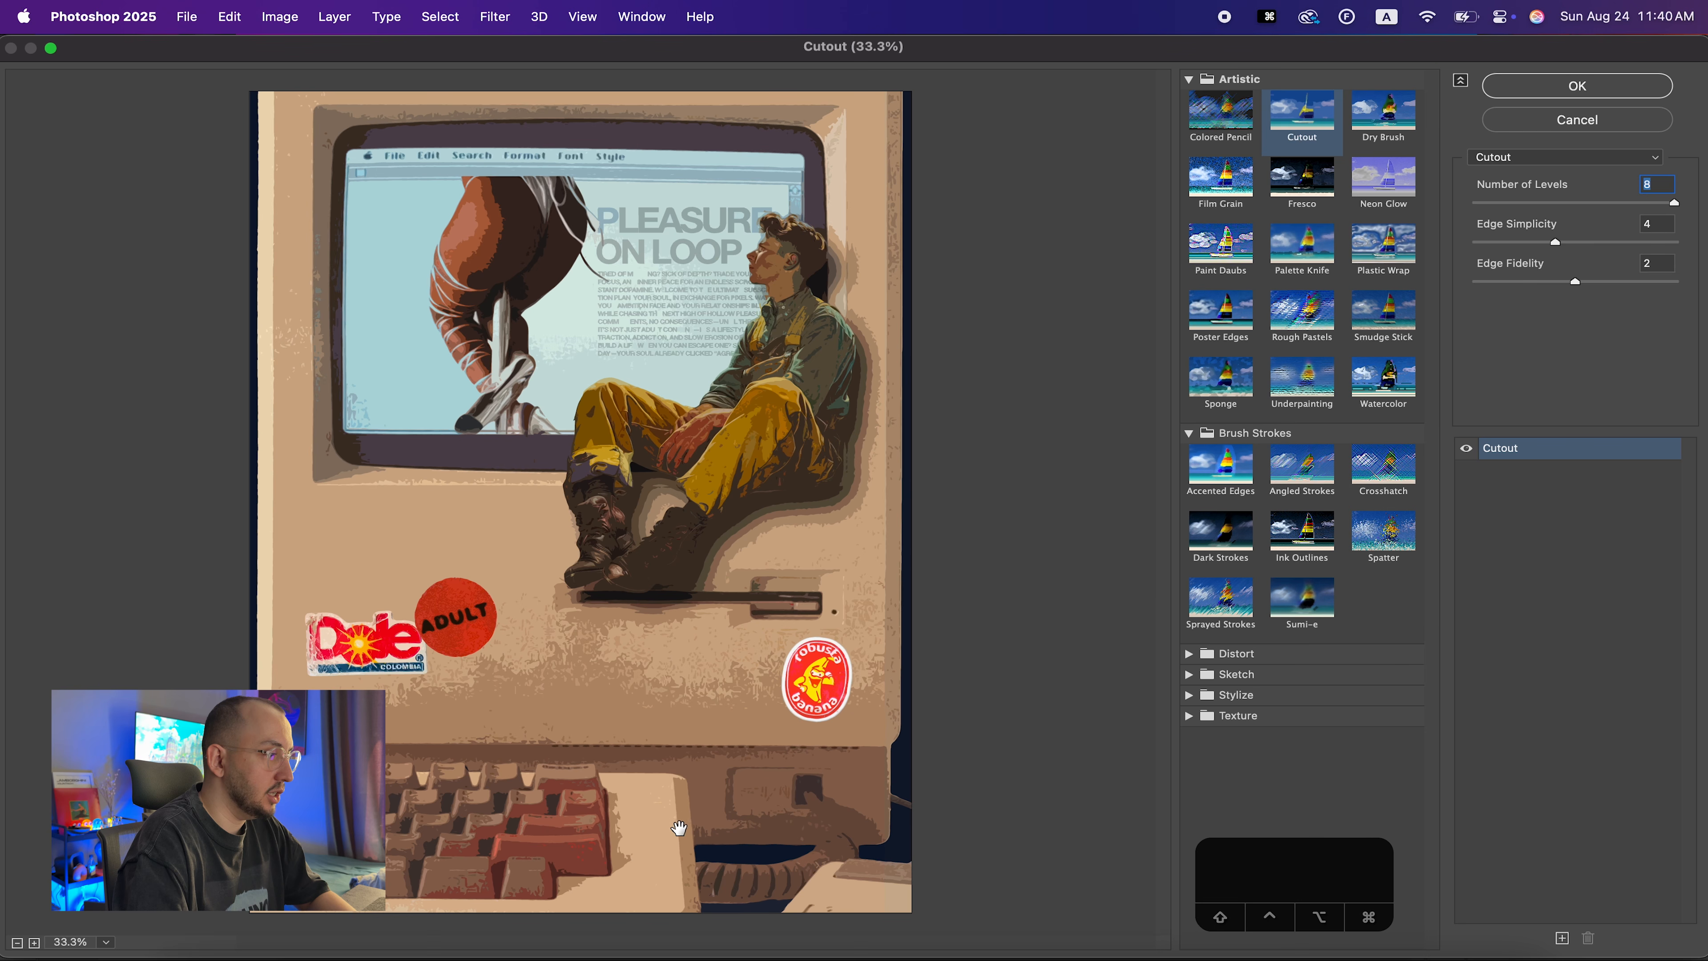
Try the Cutout effect's Edge Simplicity at 0 and 2, and return it to 4
{"action": "left_click_drag", "start_coordinate": [1558, 247], "coordinate": [1484, 249]}
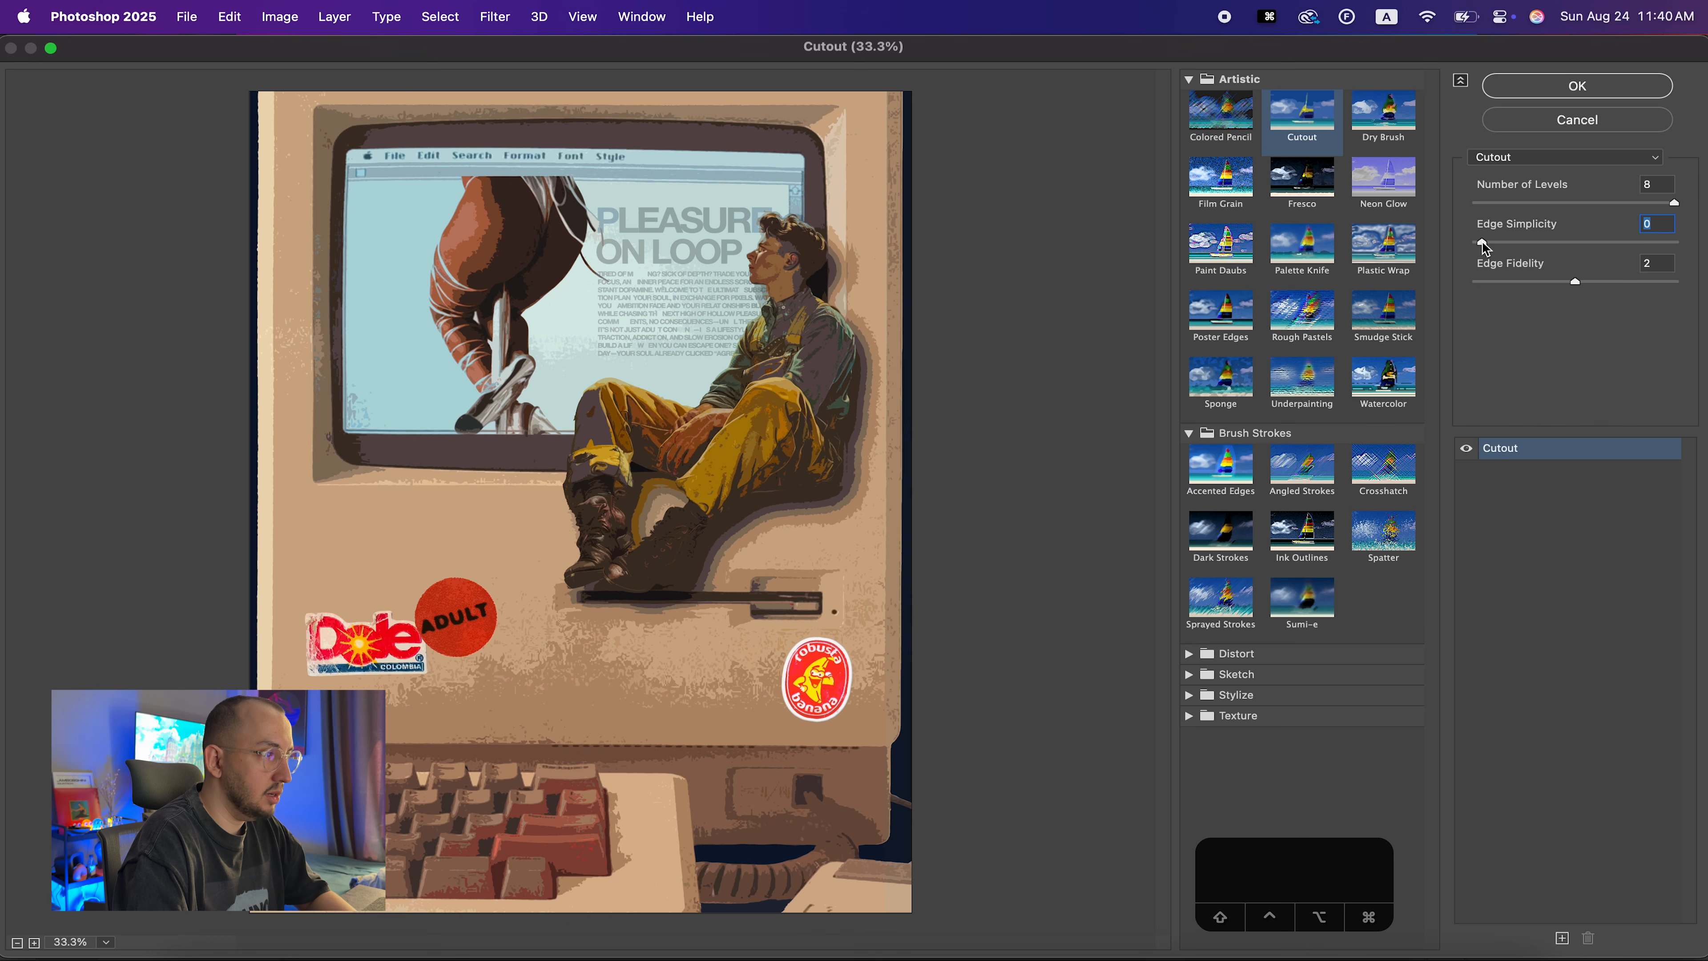
{"action": "left_click_drag", "start_coordinate": [1484, 250], "coordinate": [1520, 249]}
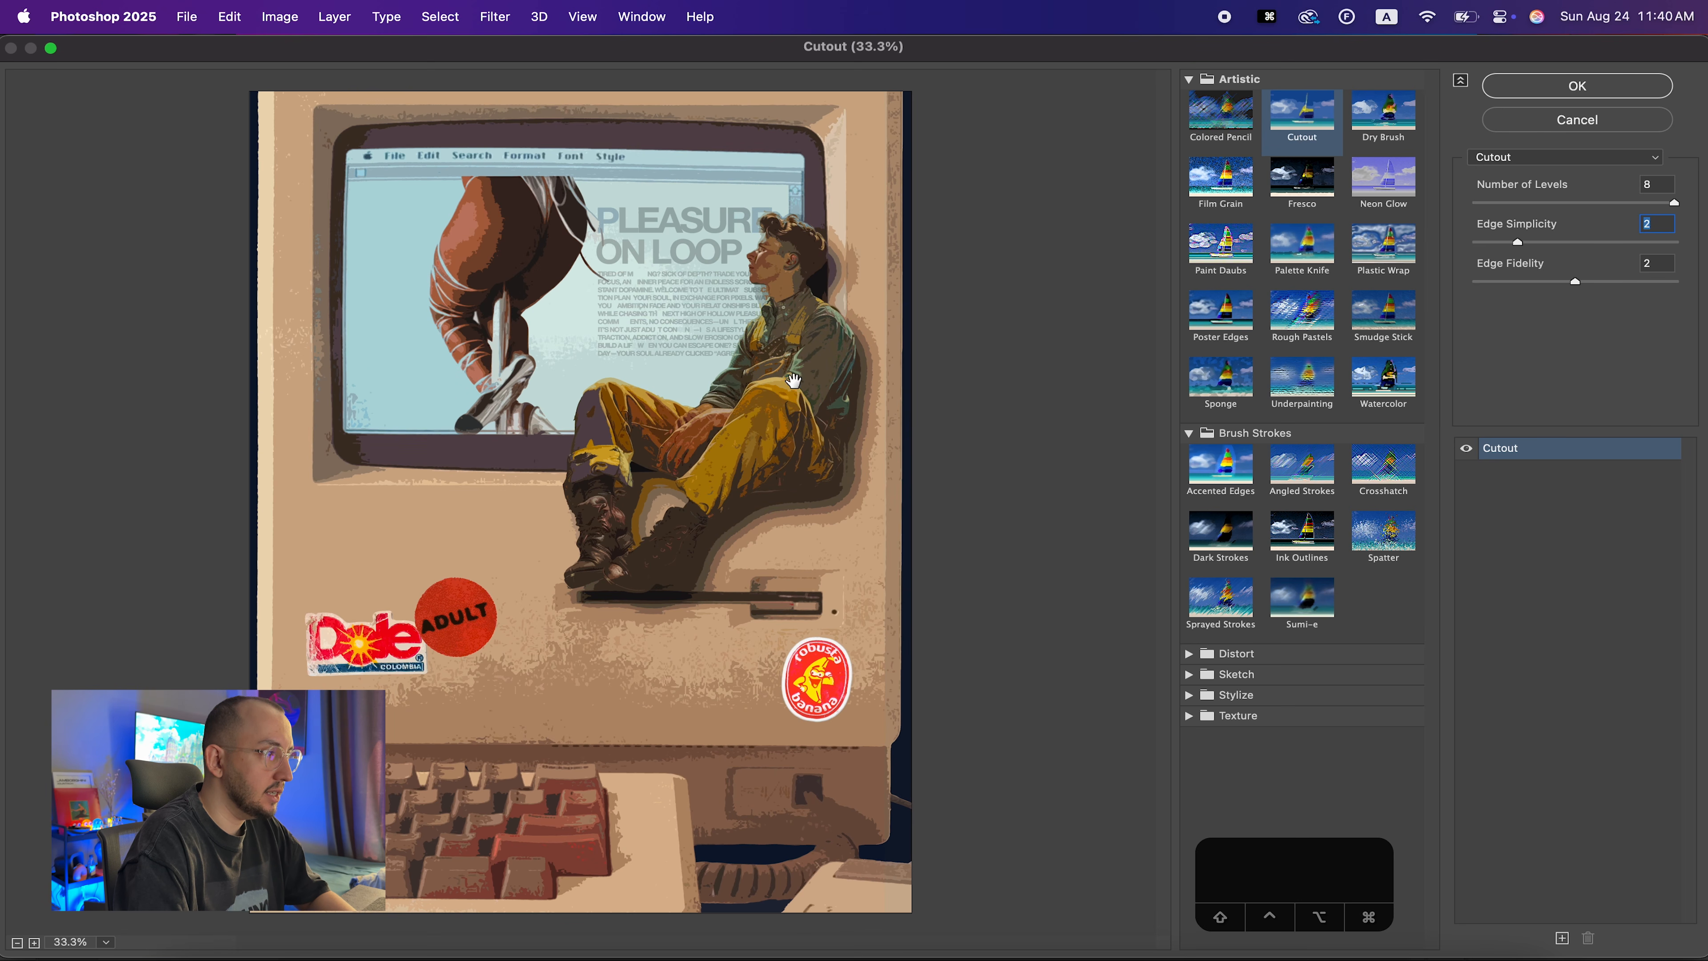
{"action": "left_click", "coordinate": [1540, 244]}
{"action": "key", "text": "Up"}
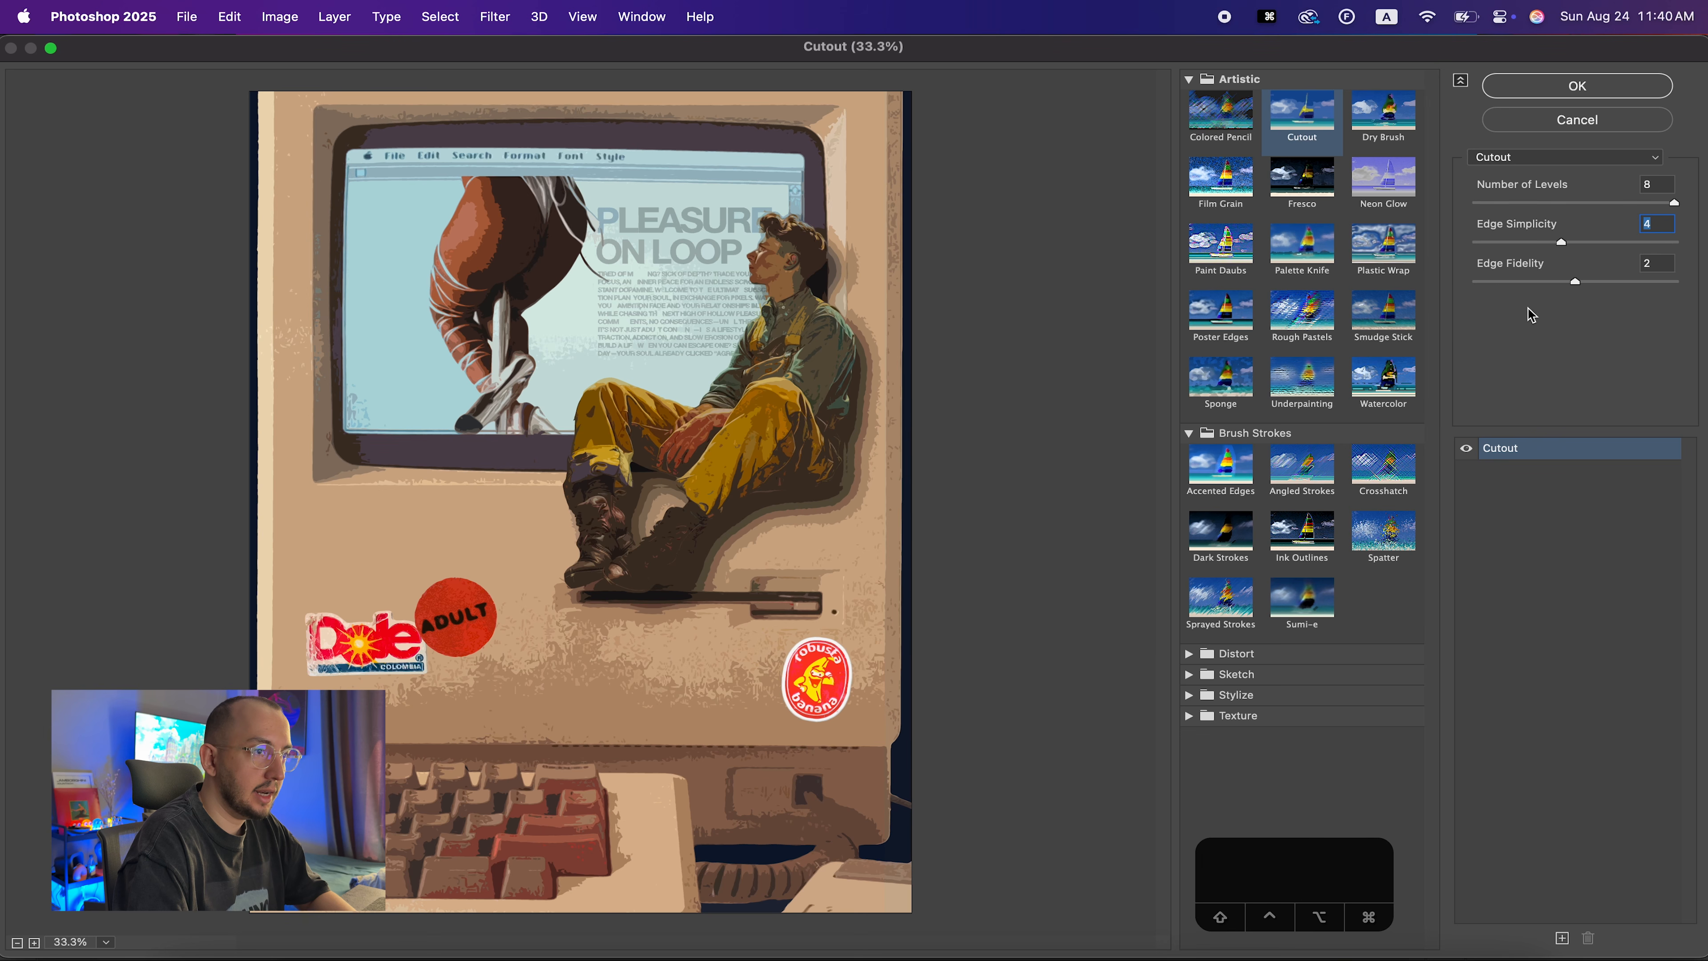
Set the Cutout effect's Edge Fidelity to 3 and apply the filter to the Image layer
{"action": "left_click_drag", "start_coordinate": [1505, 282], "coordinate": [1705, 273]}
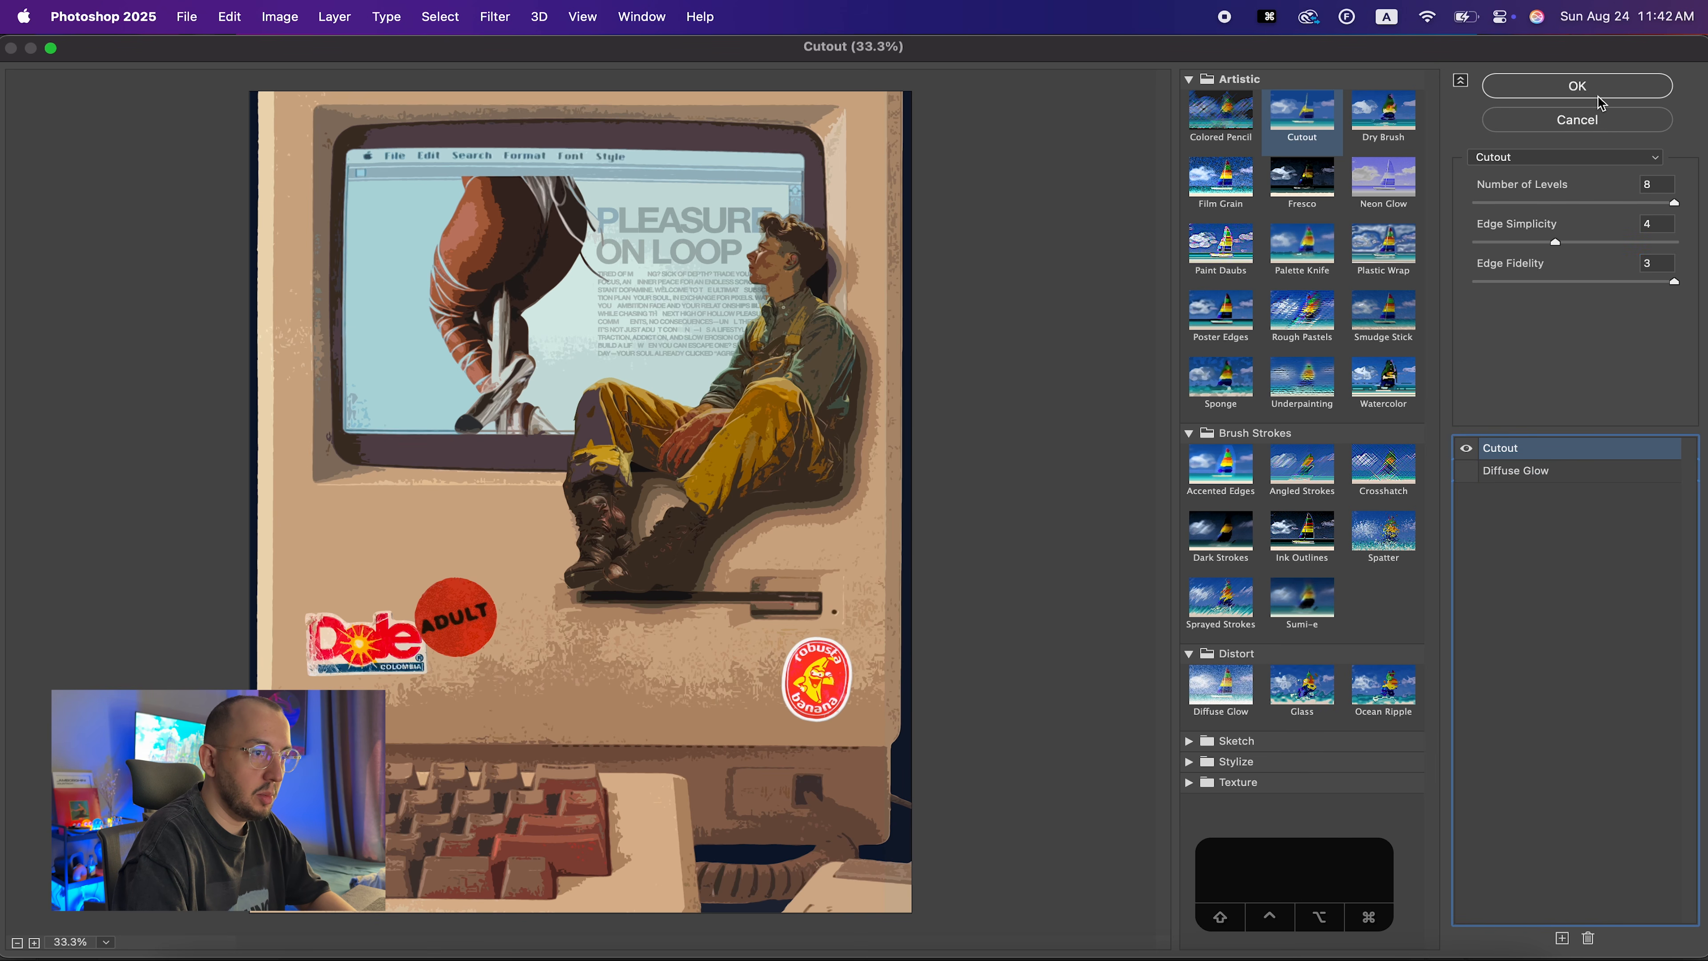
{"action": "left_click", "coordinate": [1557, 91]}
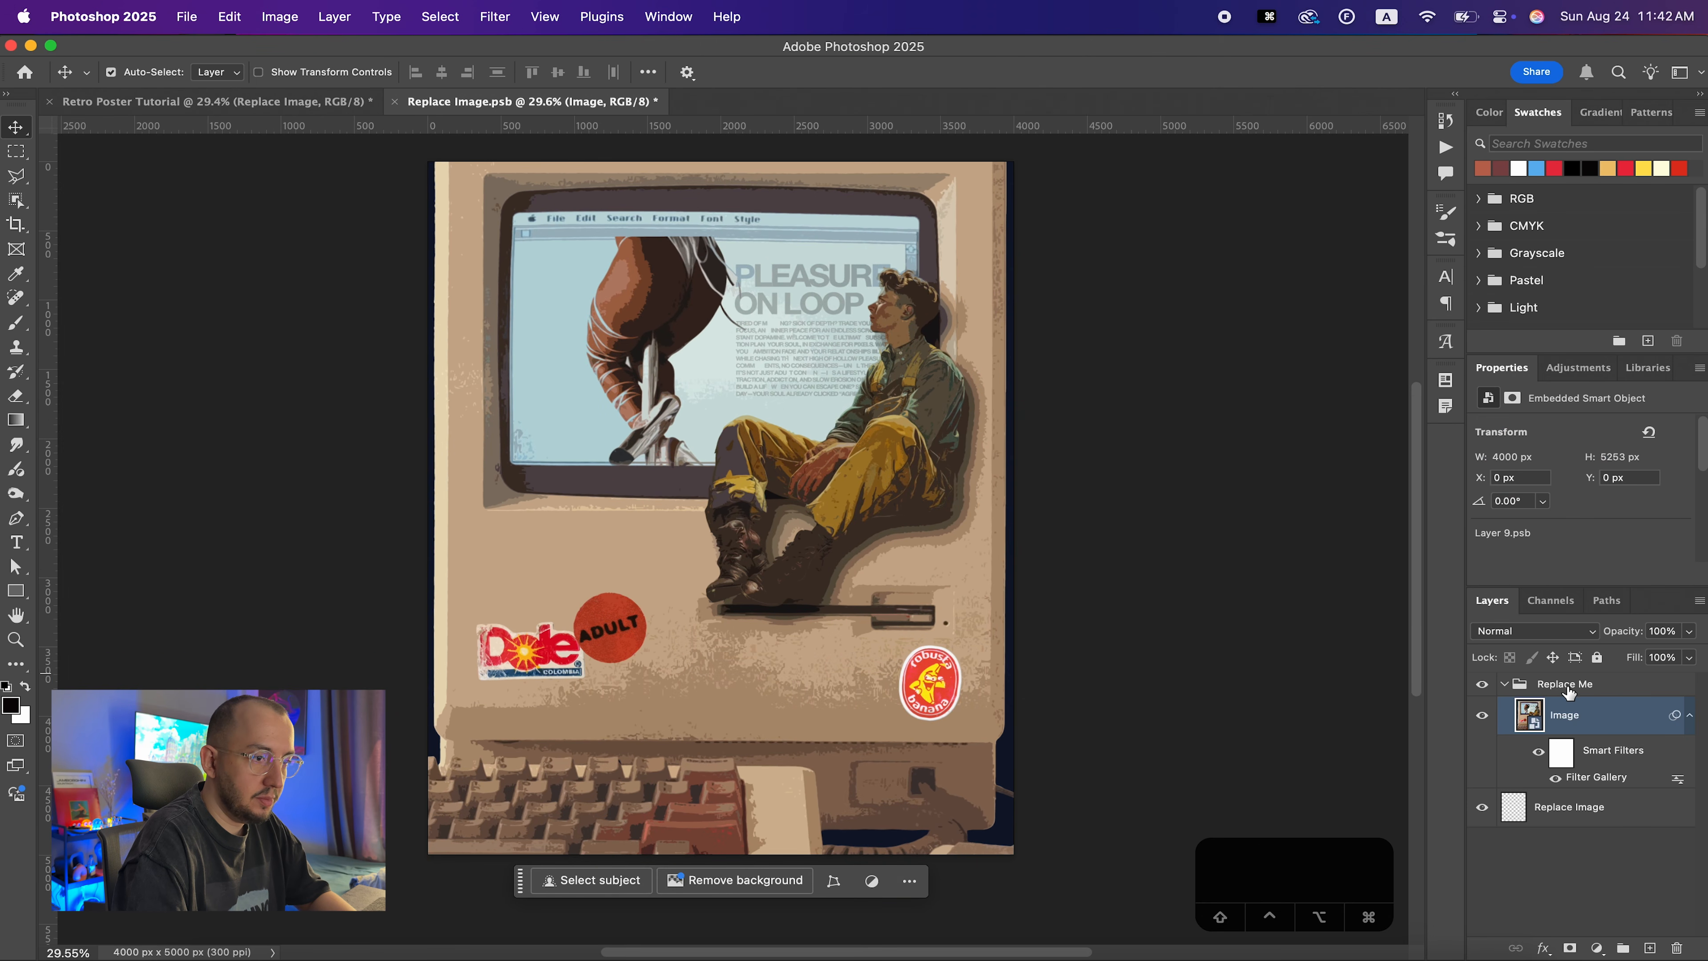
Add a pattern fill layer above Image in the Replace Me group, using the second HALFTONE 2 pattern at 100% scale
{"action": "left_click", "coordinate": [1581, 690]}
{"action": "left_click", "coordinate": [1597, 948]}
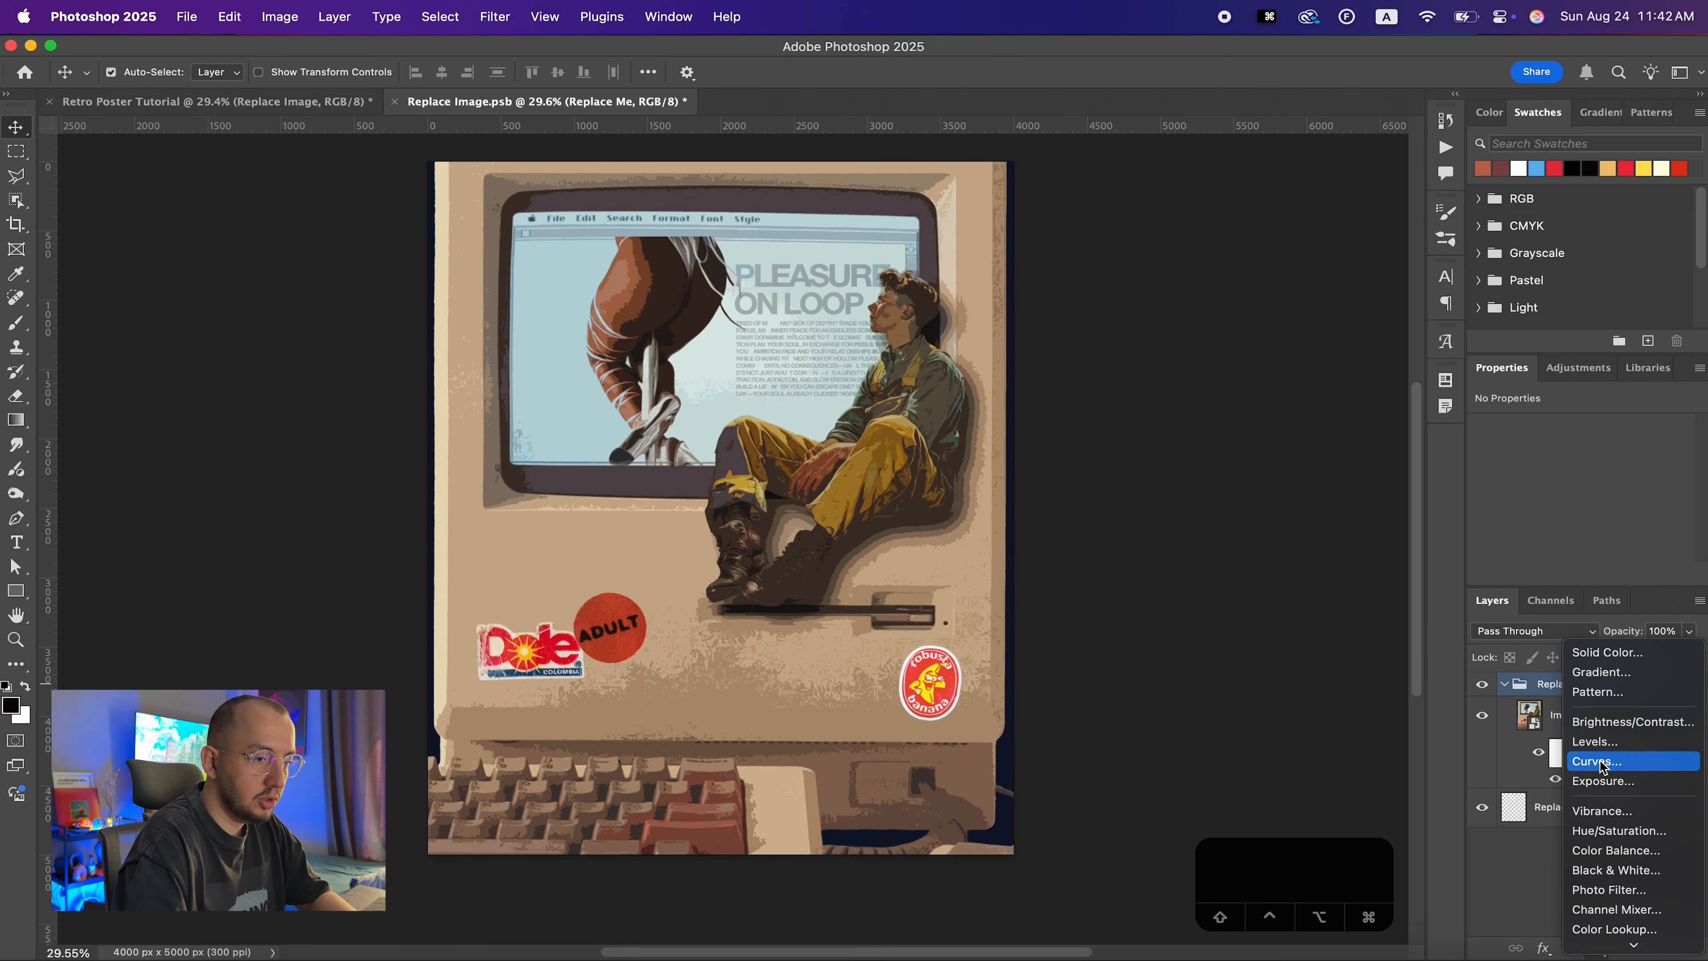
{"action": "left_click", "coordinate": [1607, 694]}
{"action": "left_click", "coordinate": [1289, 229]}
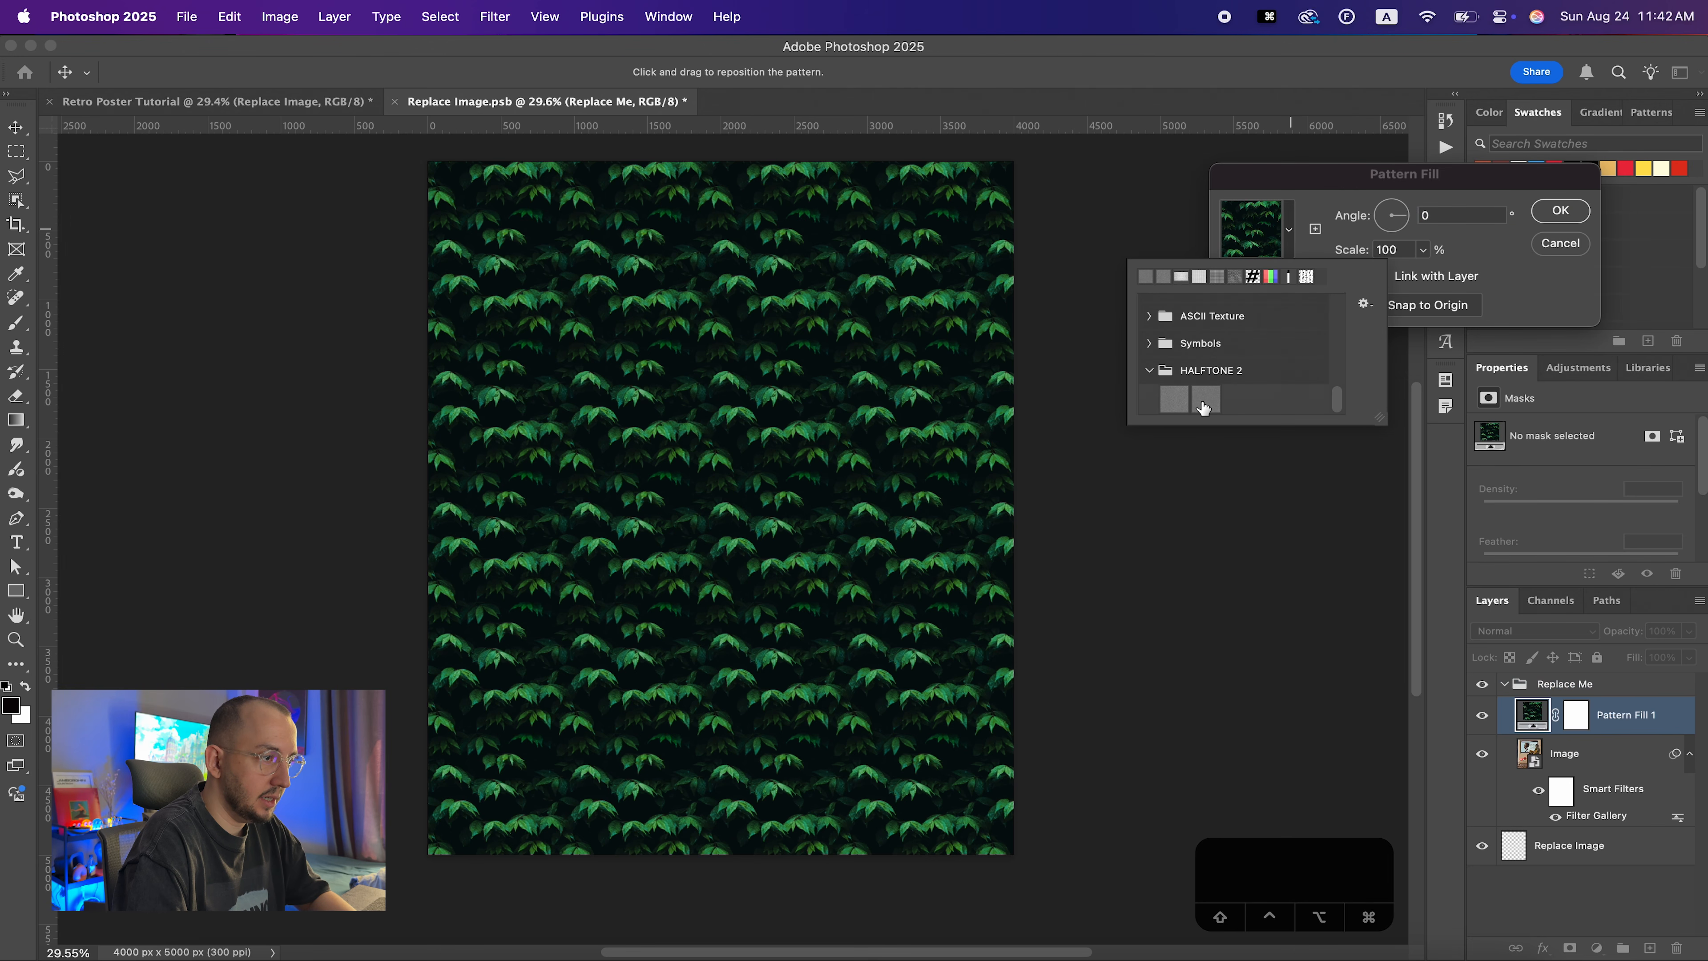
{"action": "left_click", "coordinate": [1205, 401]}
{"action": "key", "text": "Return"}
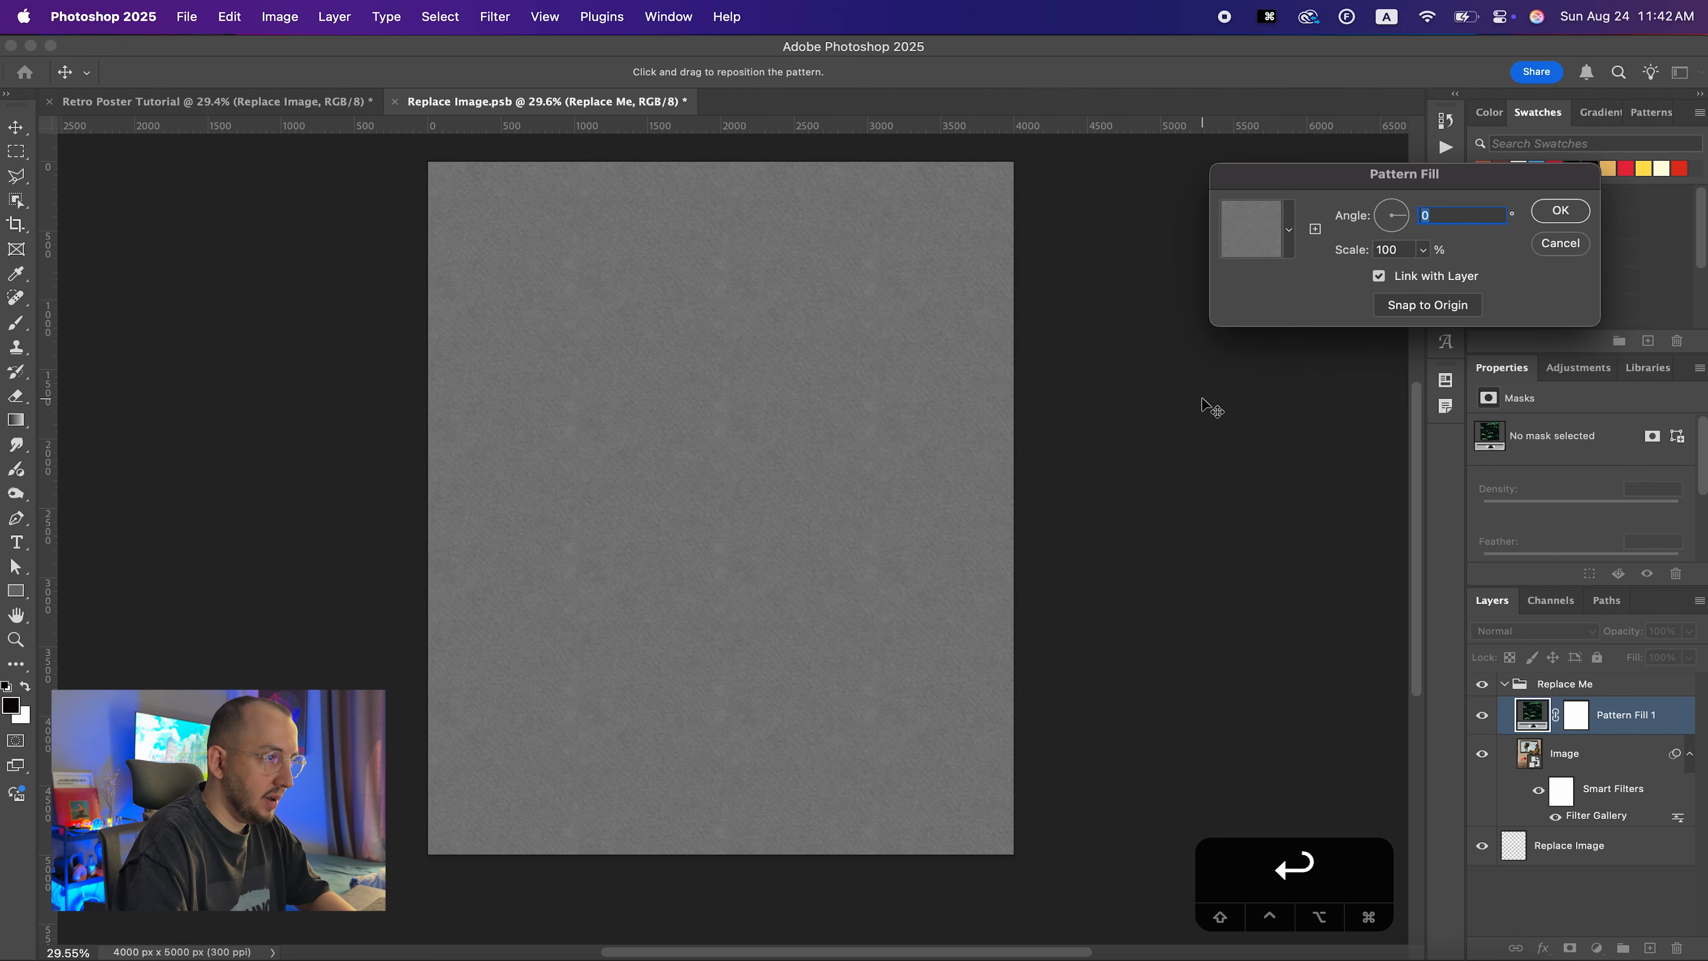
{"action": "key", "text": "Return"}
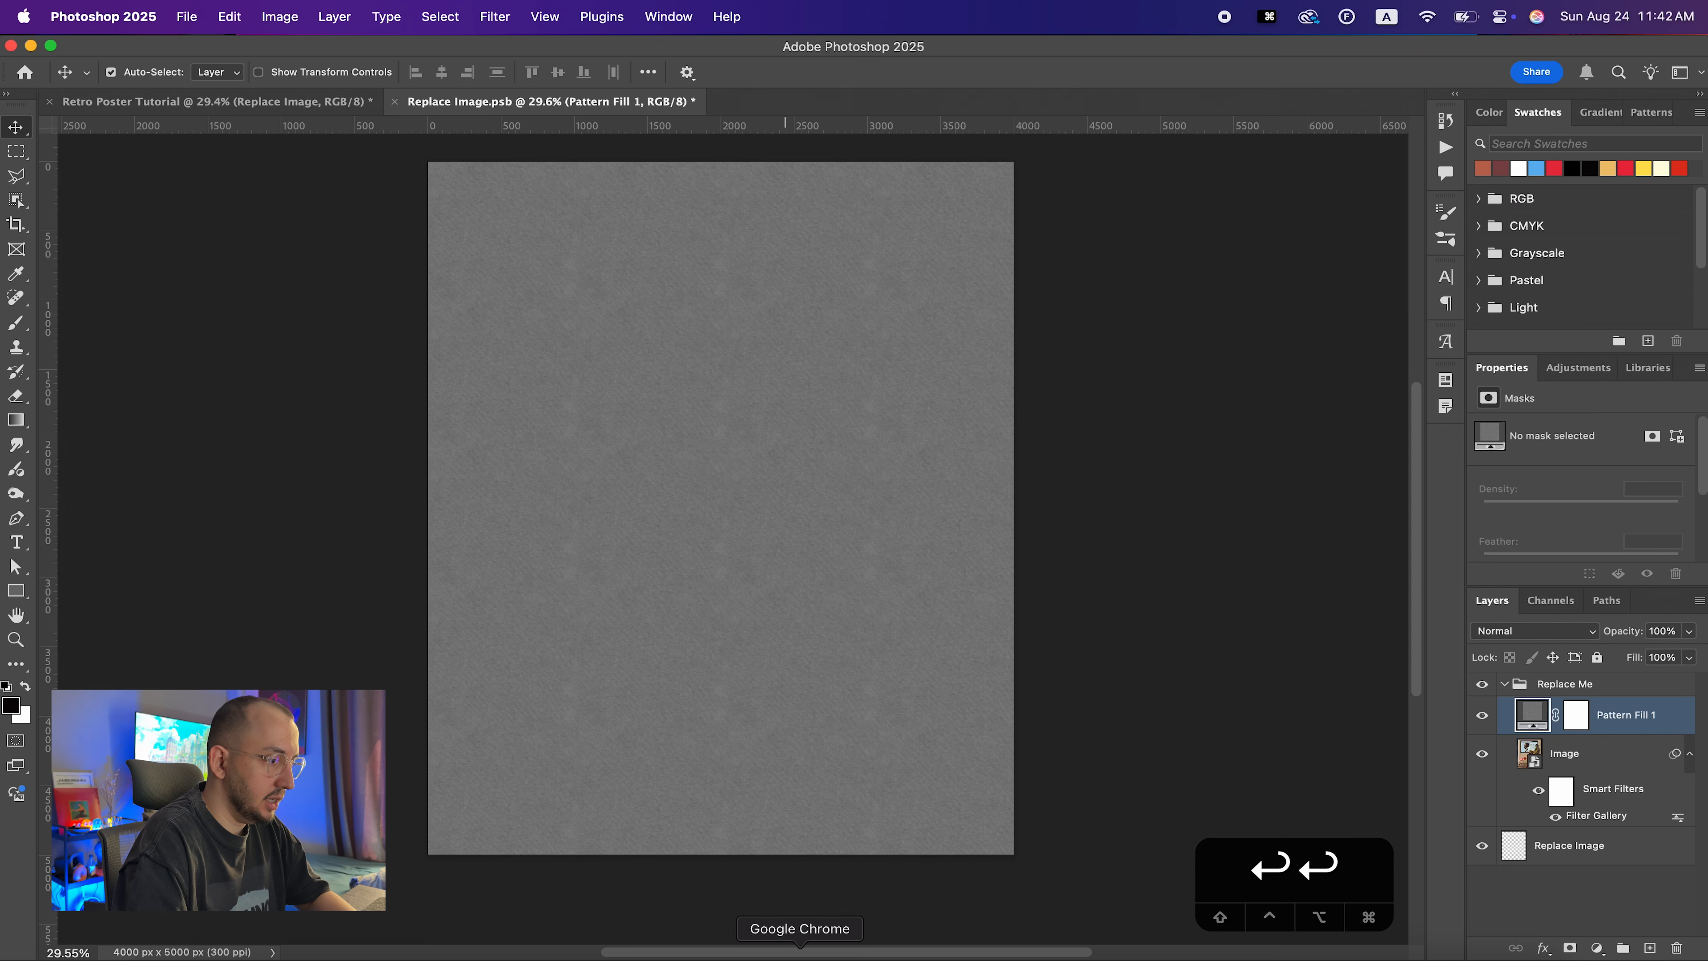
Switch to Chrome and examine fabric texture examples in the Google Images results
{"action": "left_click", "coordinate": [800, 949]}
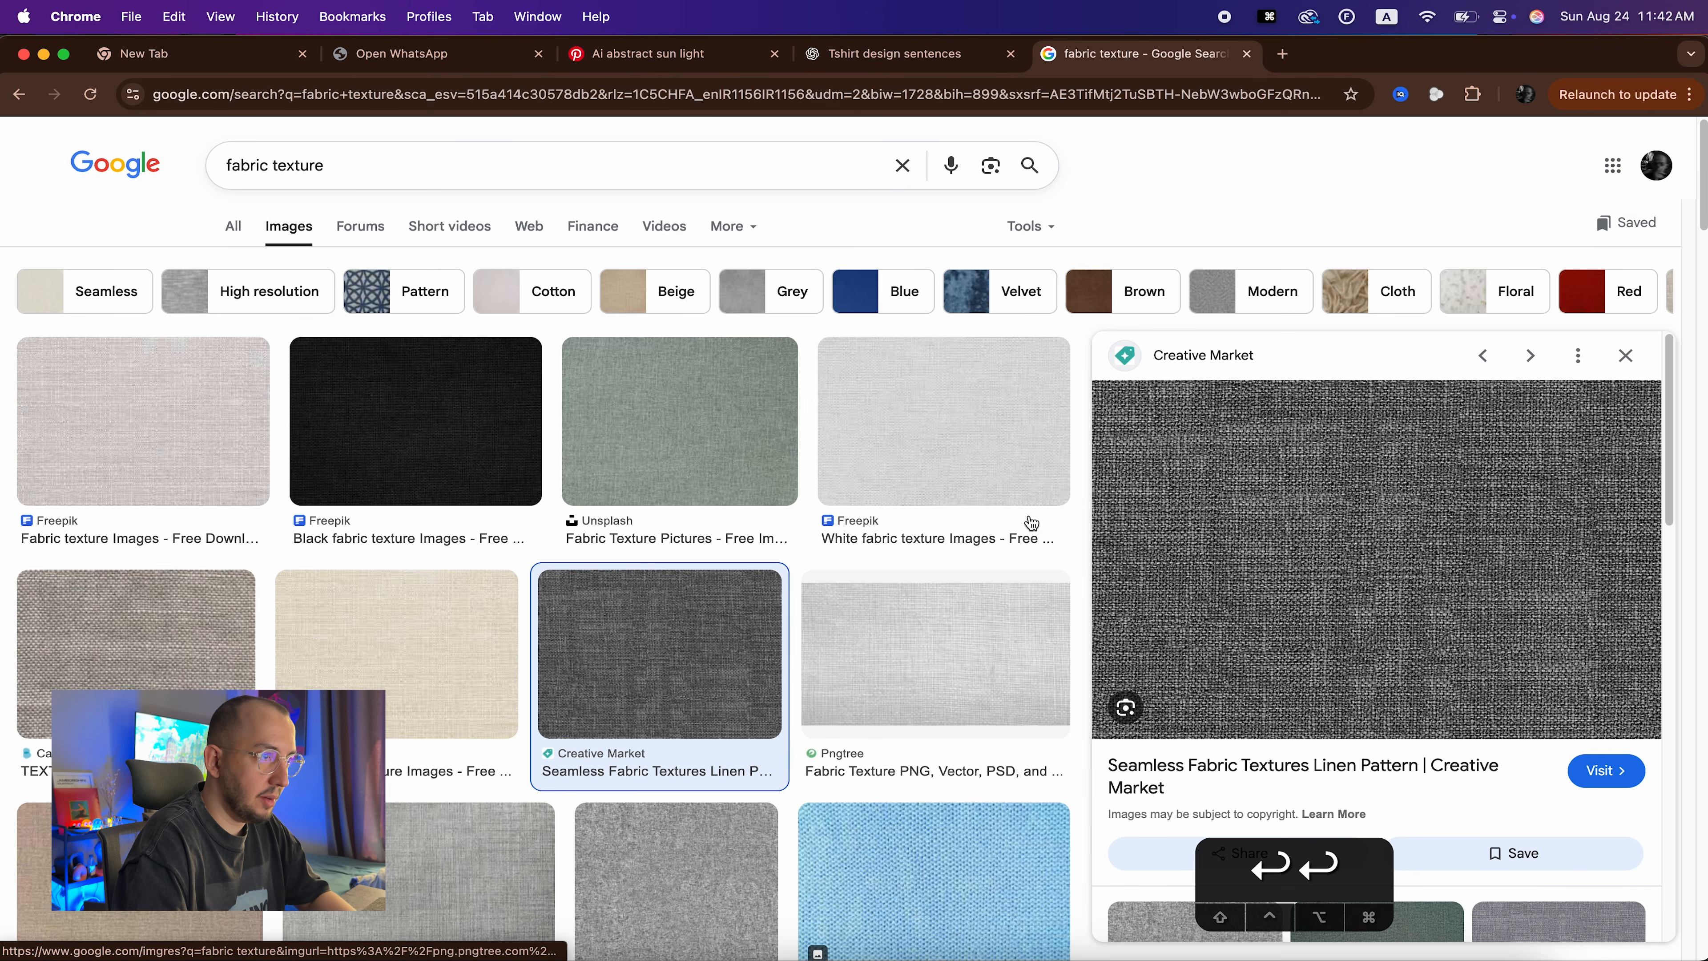
{"action": "scroll", "coordinate": [765, 591], "scroll_direction": "down", "scroll_amount": 2}
{"action": "scroll", "coordinate": [764, 591], "scroll_direction": "down", "scroll_amount": 1}
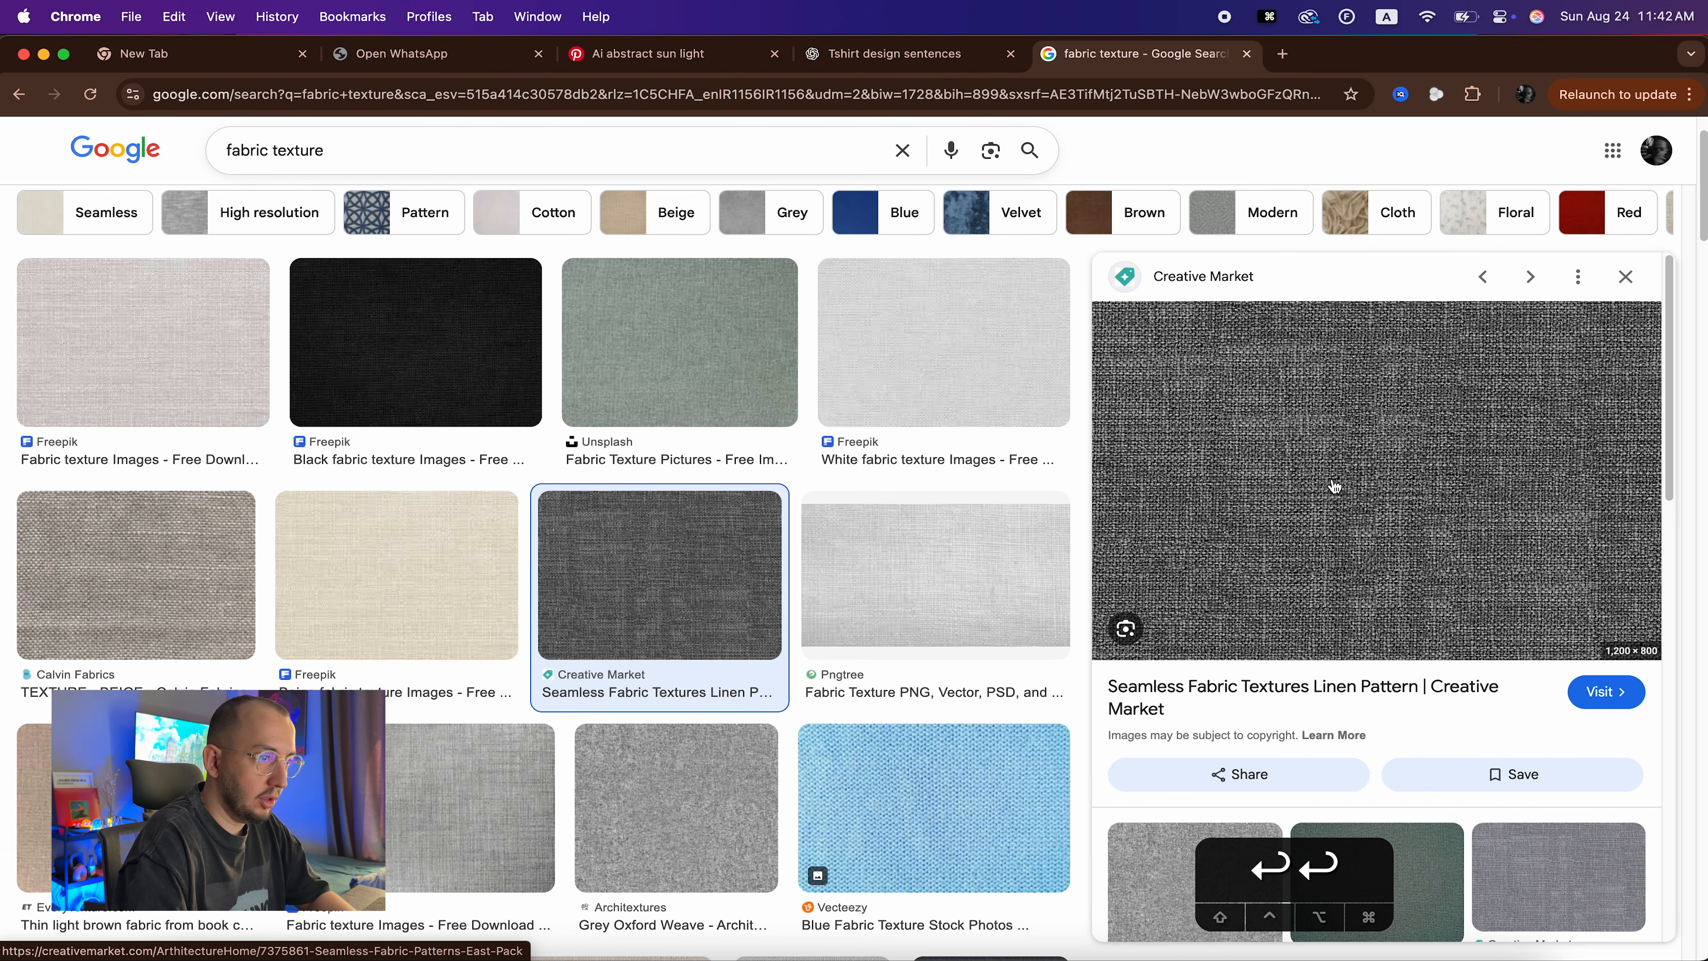
{"action": "left_click", "coordinate": [191, 545]}
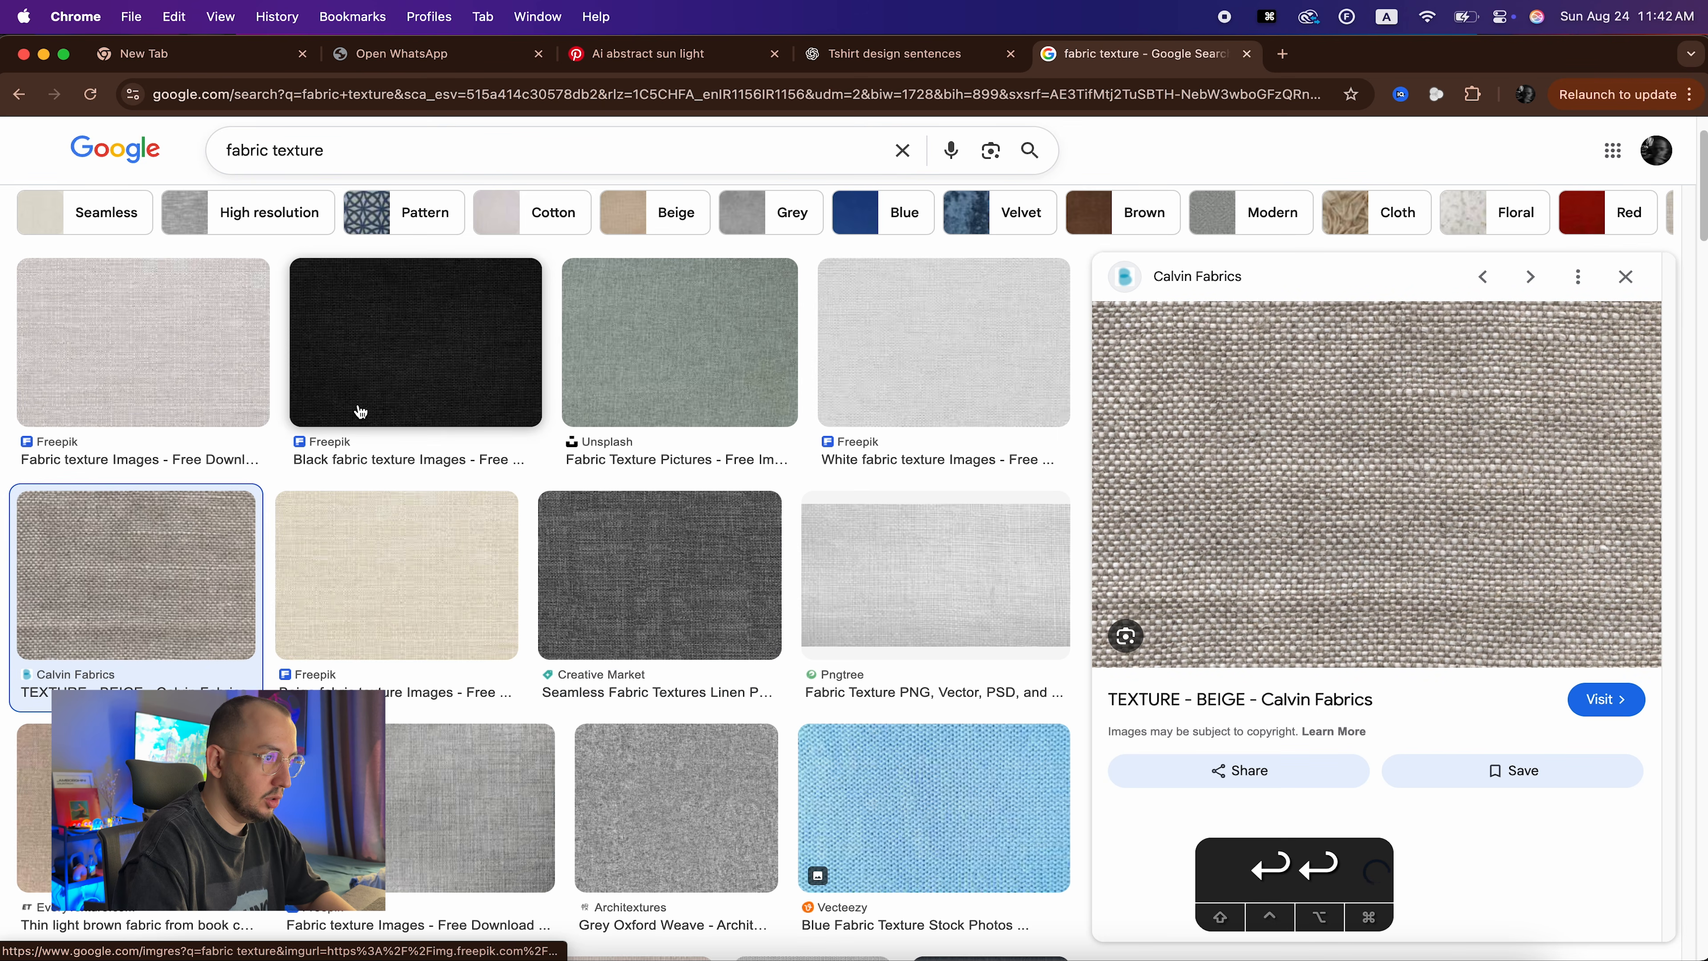
{"action": "scroll", "coordinate": [361, 412], "scroll_direction": "down", "scroll_amount": 3}
{"action": "left_click", "coordinate": [659, 370]}
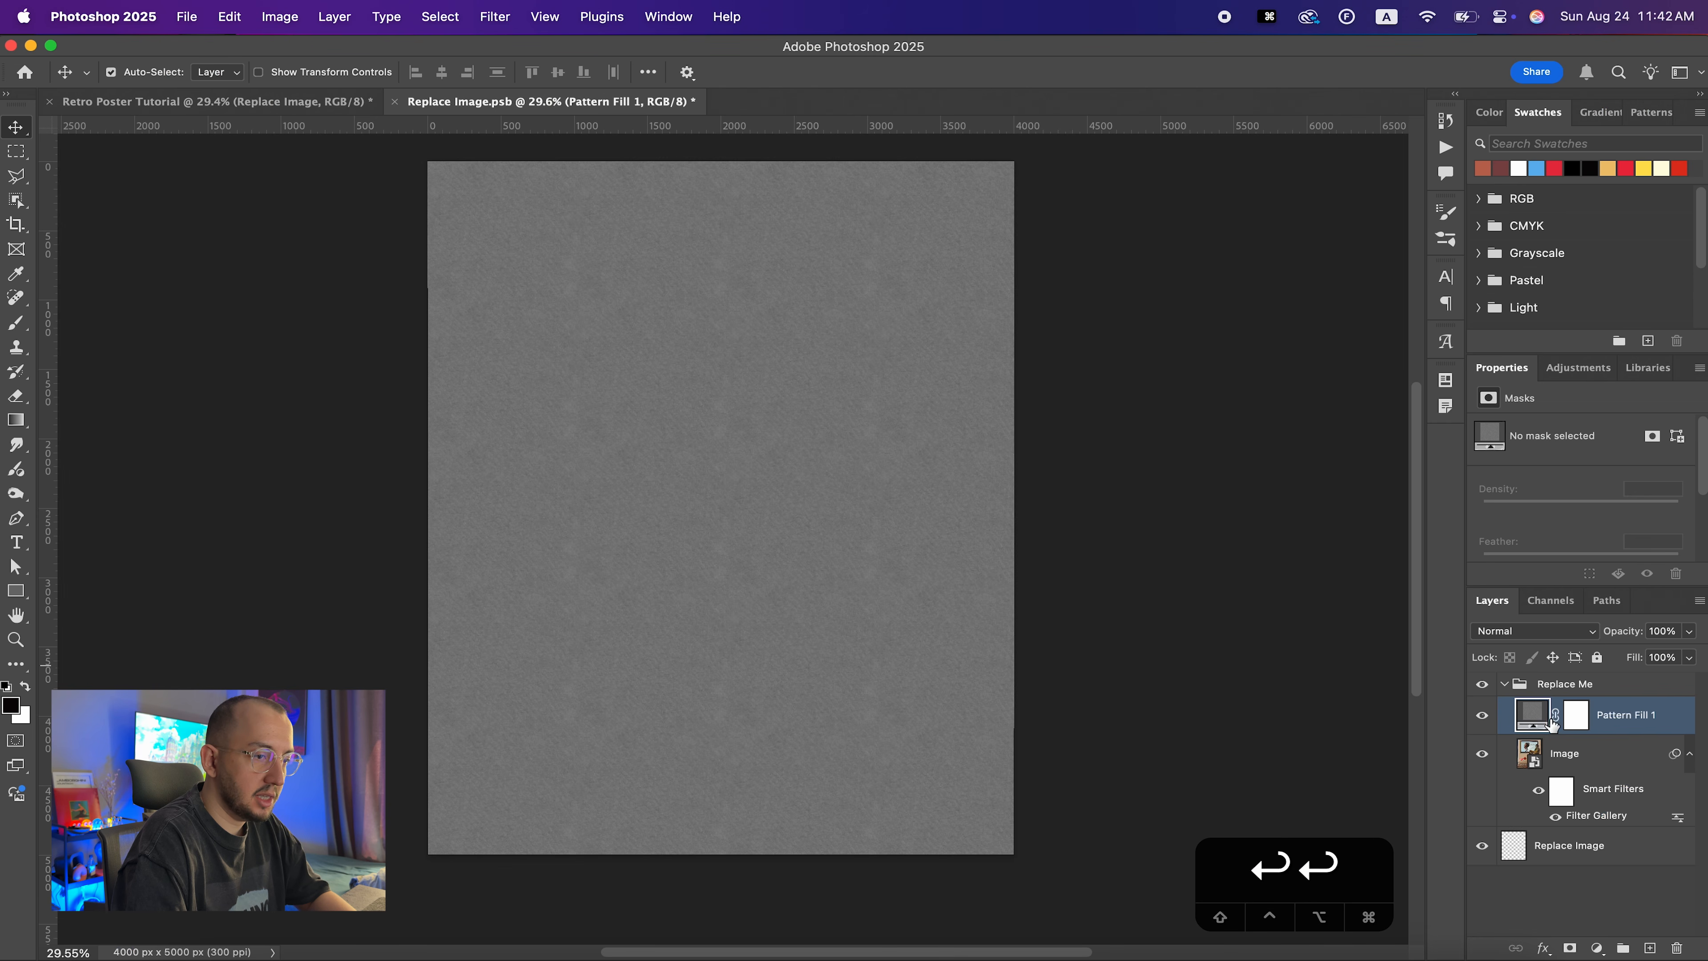
Switch back to Photoshop, try the pattern fill at 1% scale and restore the scale to 100%
{"action": "double_click", "coordinate": [1530, 717]}
{"action": "left_click", "coordinate": [1423, 250]}
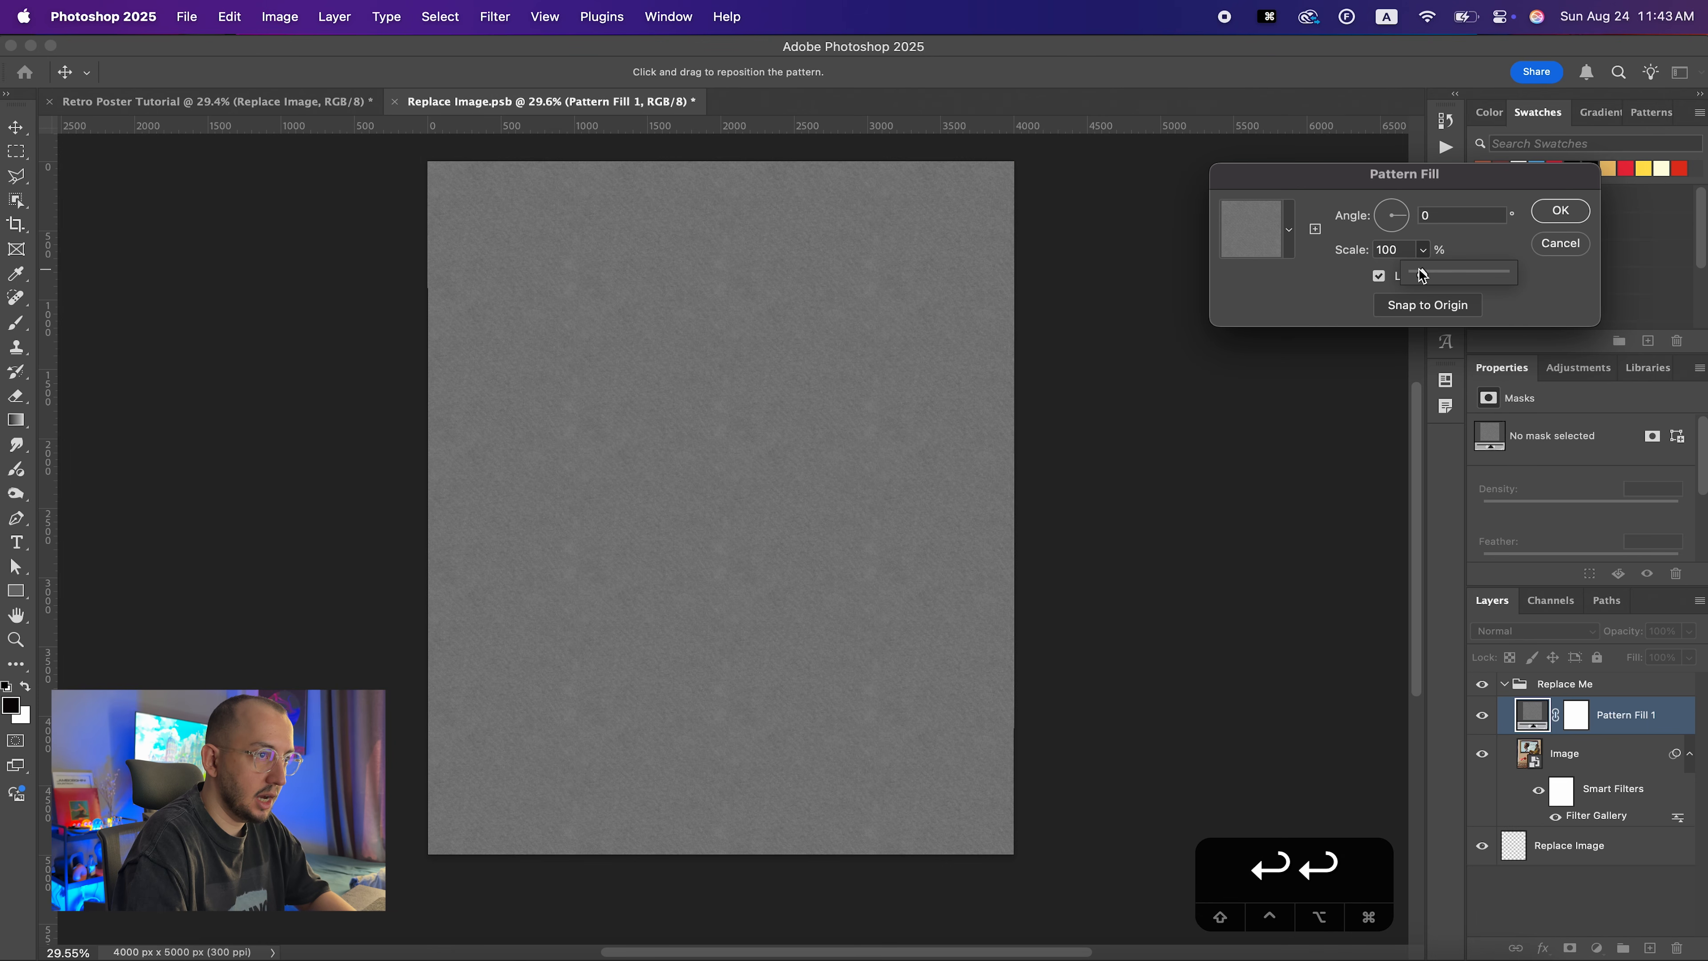
{"action": "left_click_drag", "start_coordinate": [1428, 271], "coordinate": [1408, 274]}
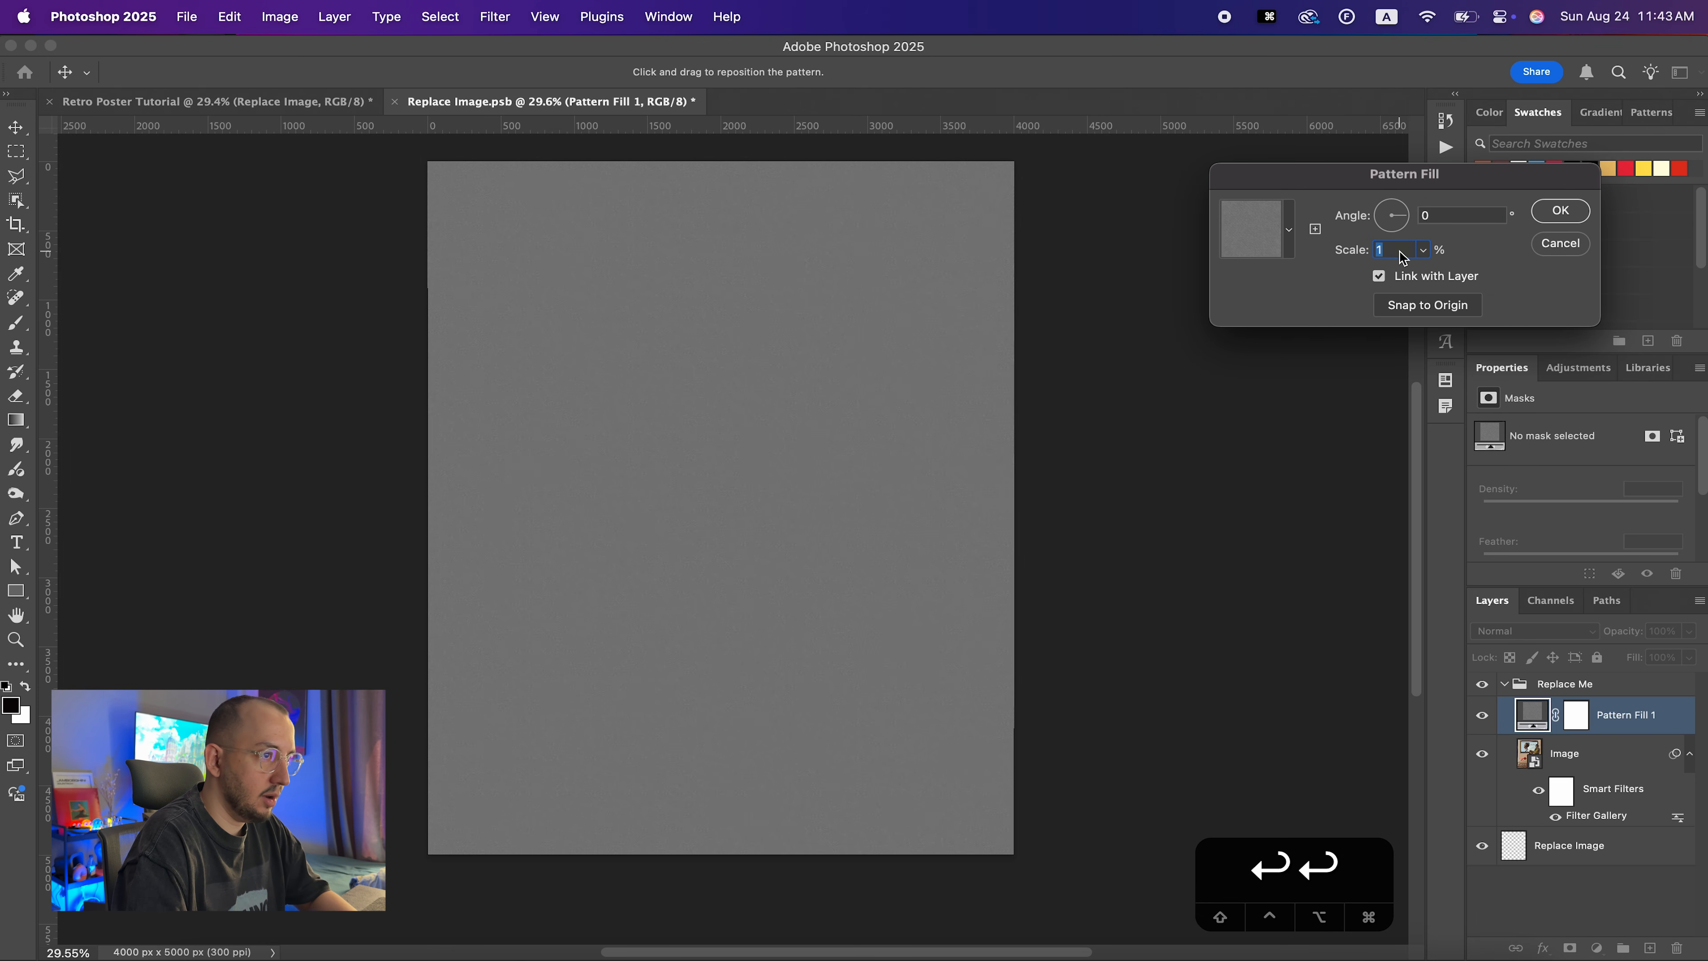
{"action": "type", "text": "100"}
{"action": "key", "text": "Return"}
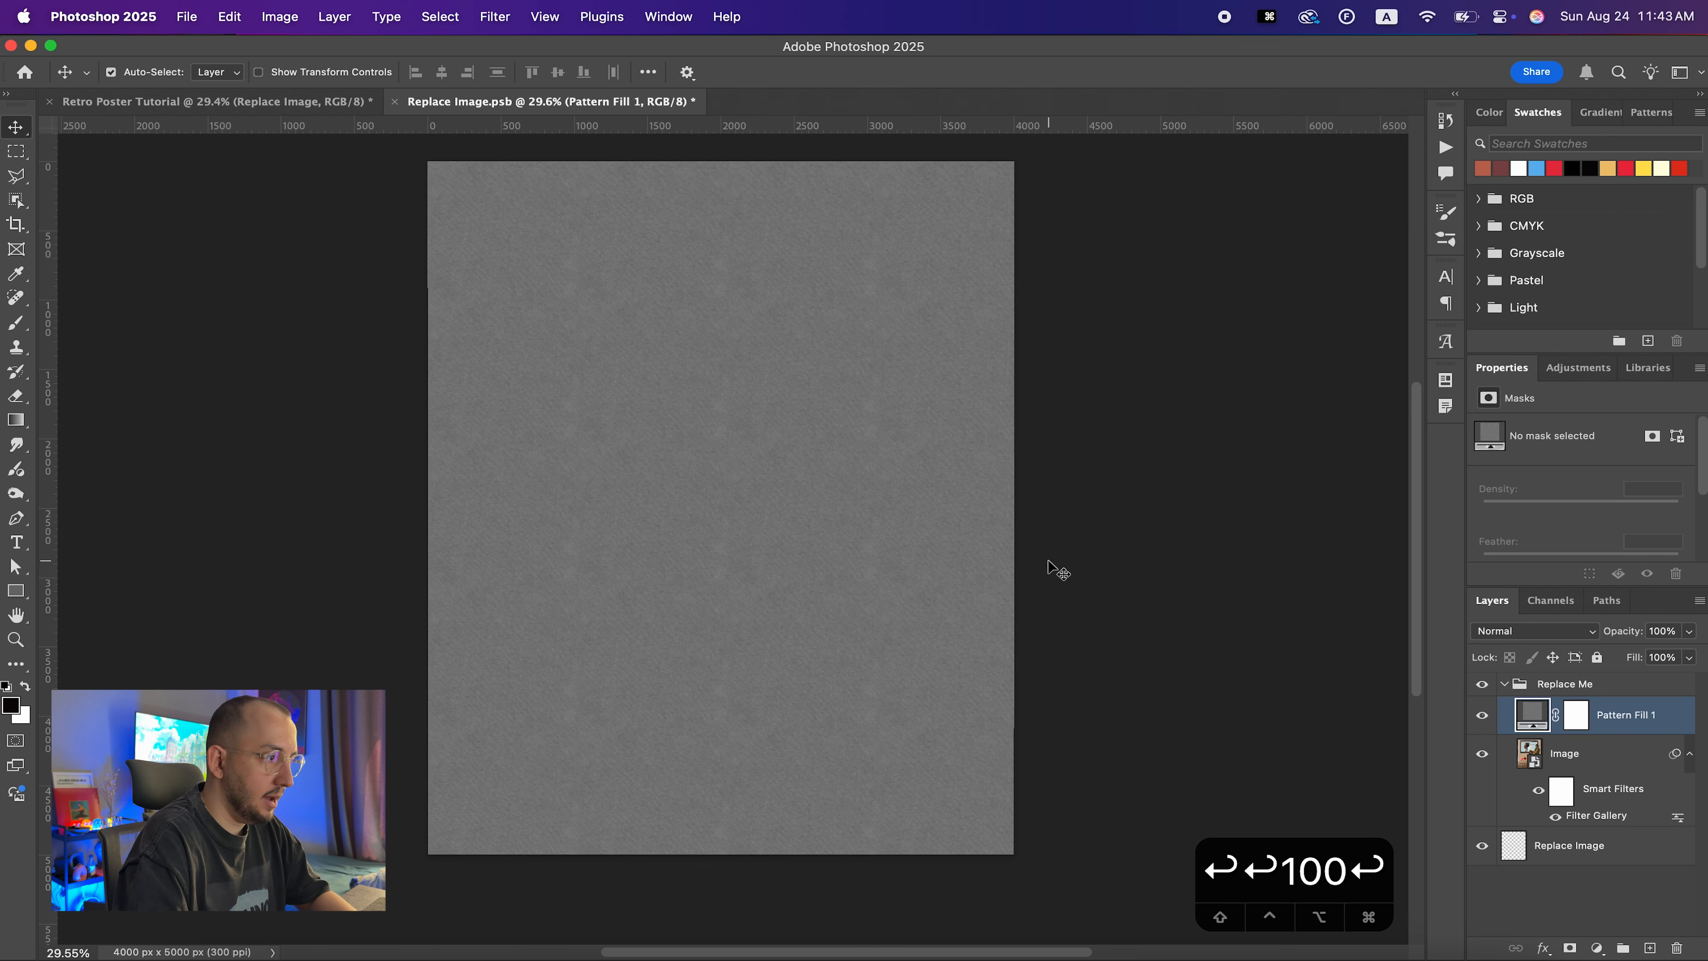
Set the pattern fill layer's blend mode to Overlay and inspect the fabric texture on the artwork up close
{"action": "left_click", "coordinate": [1533, 631]}
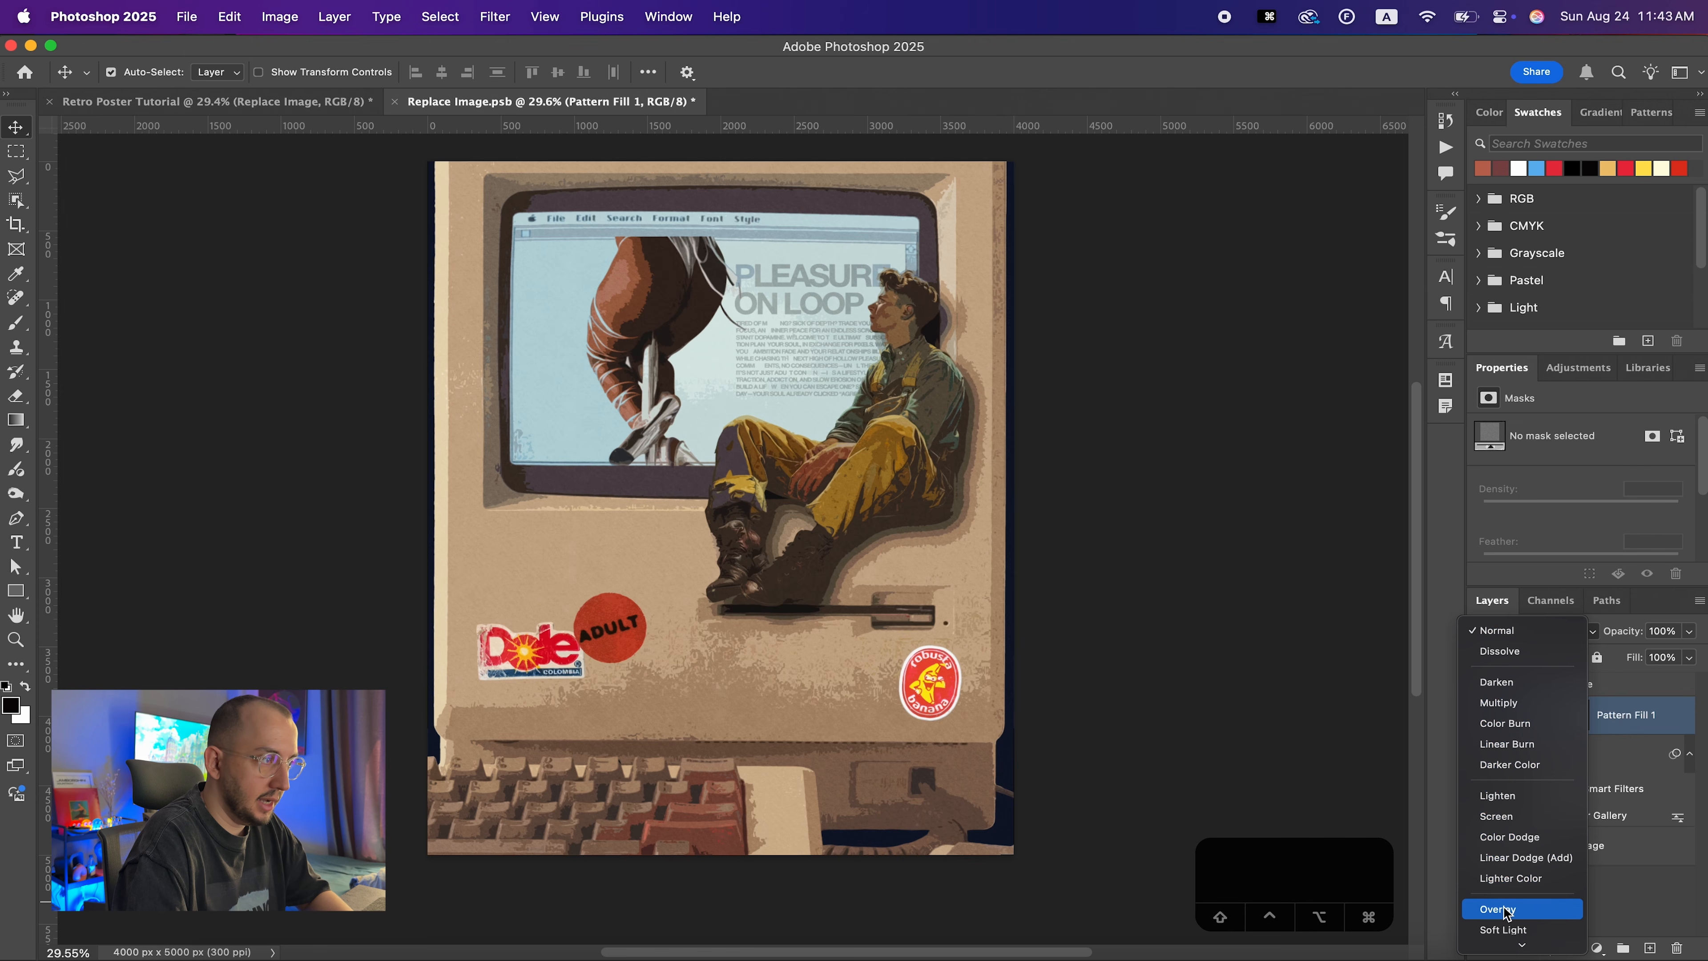
{"action": "left_click", "coordinate": [1505, 909]}
{"action": "scroll", "coordinate": [984, 549], "scroll_direction": "up", "scroll_amount": 10}
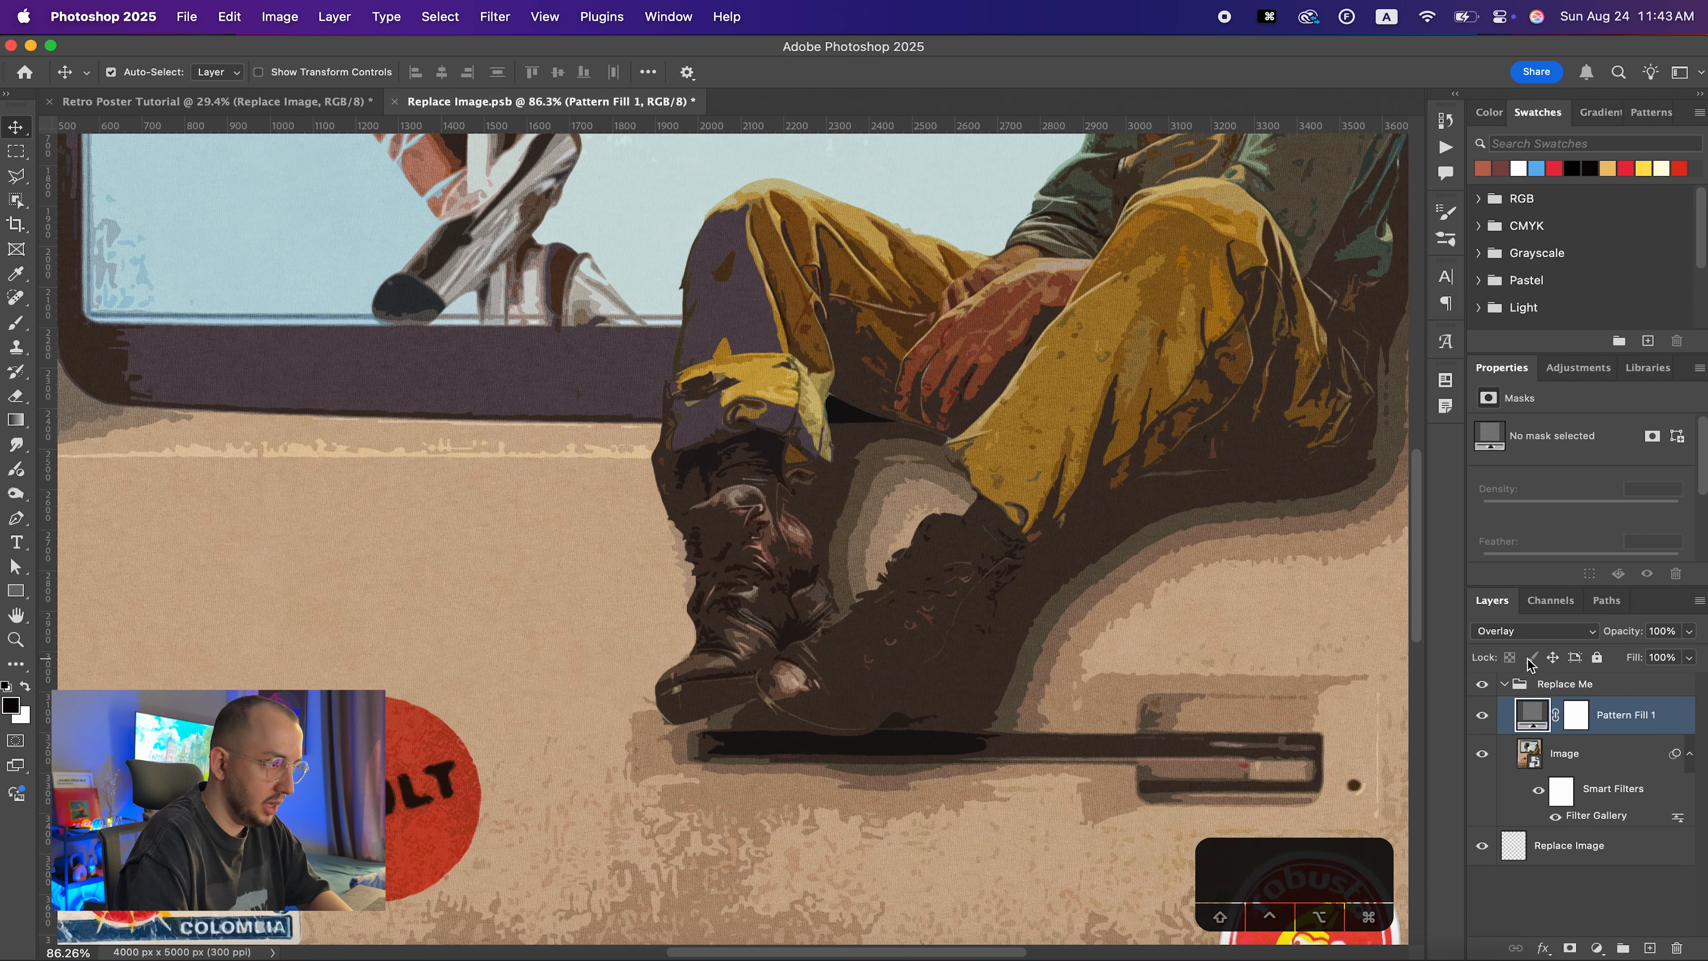
{"action": "scroll", "coordinate": [1002, 538], "scroll_direction": "up", "scroll_amount": 15}
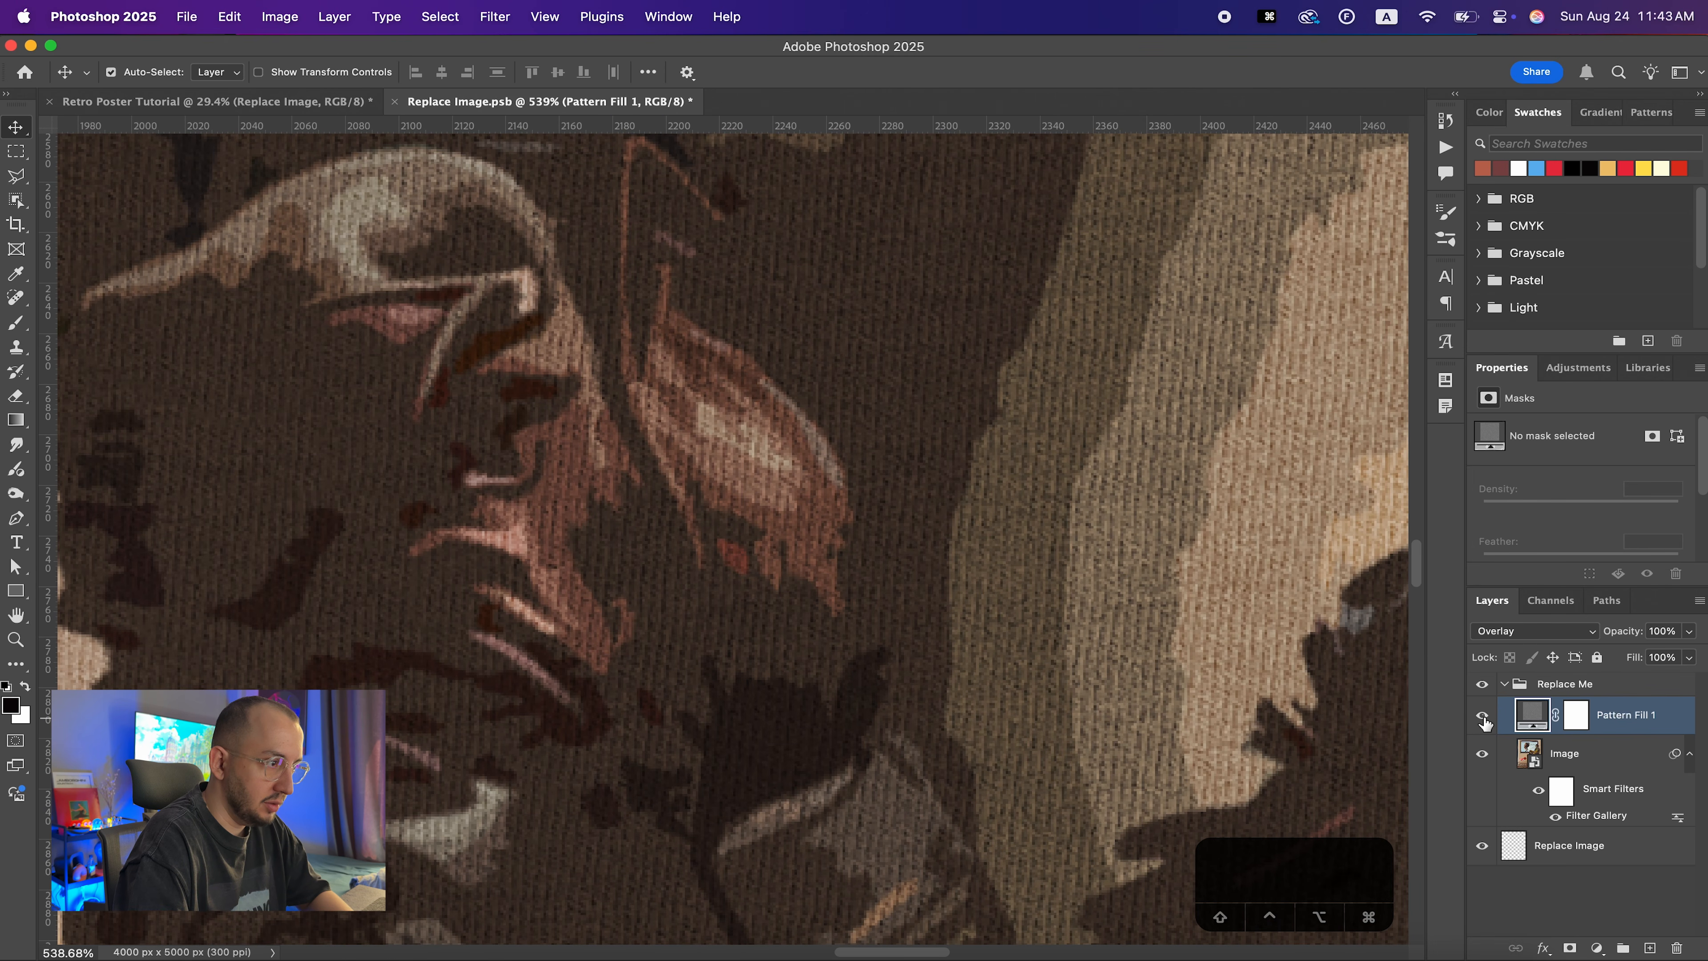
{"action": "scroll", "coordinate": [1066, 632], "scroll_direction": "down", "scroll_amount": 20}
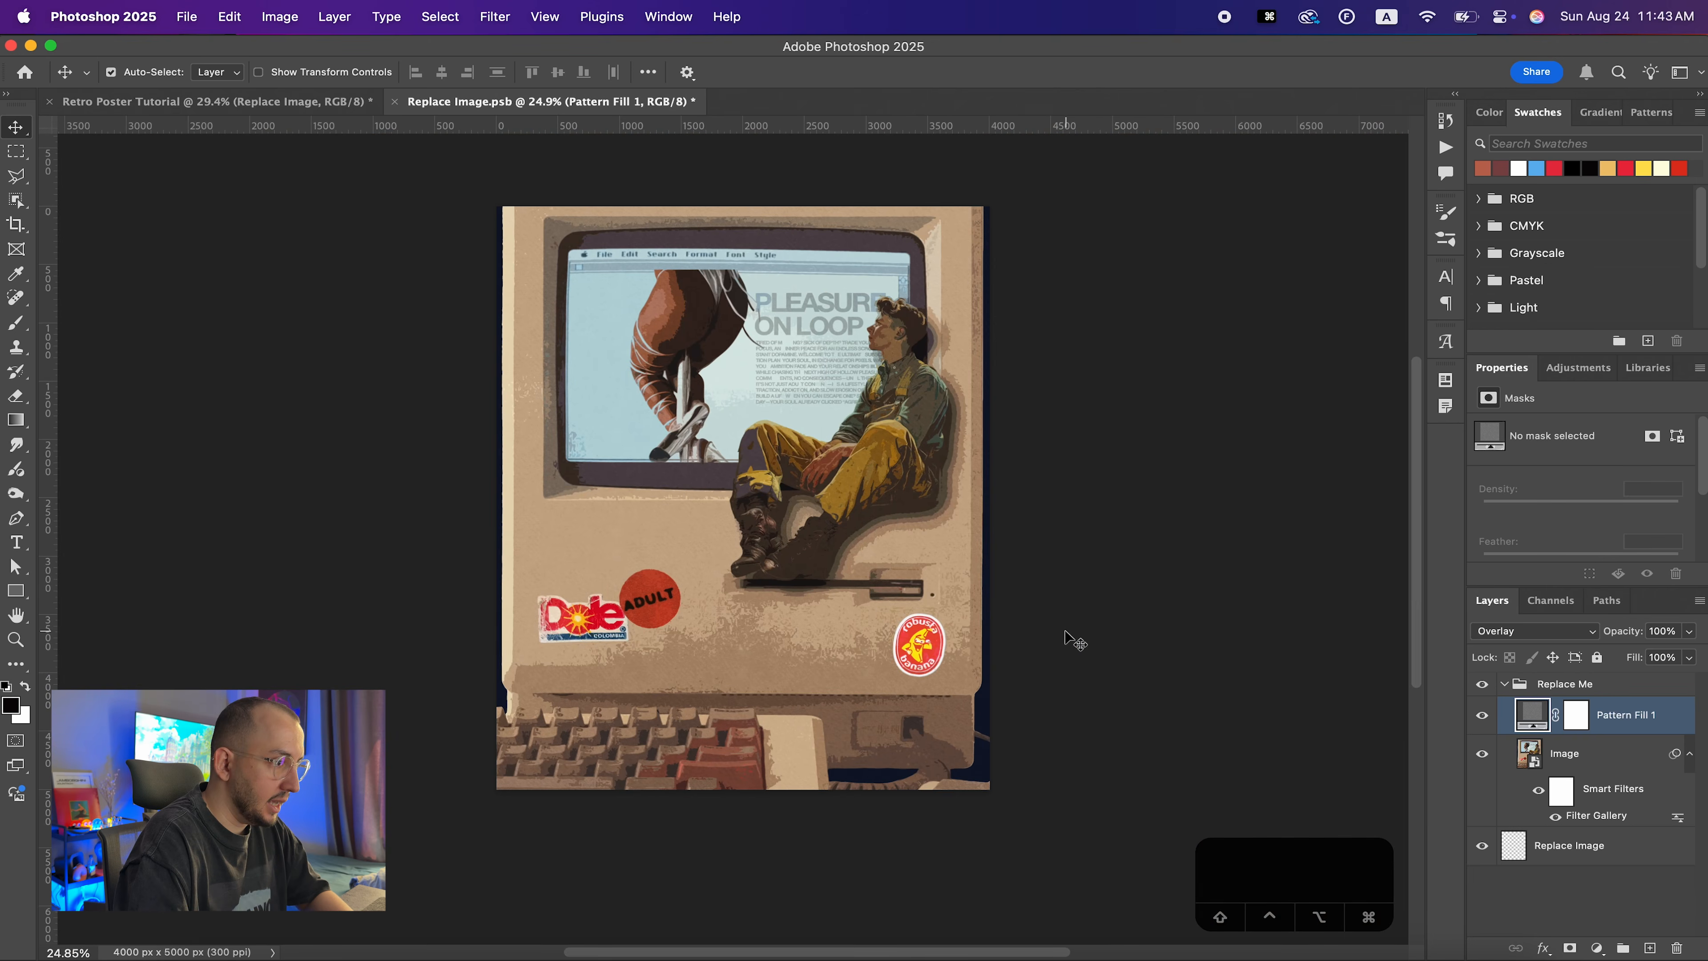
Duplicate the Pattern Fill 1 layer and rename the copy Fabric
{"action": "scroll", "coordinate": [1075, 639], "scroll_direction": "up", "scroll_amount": 2}
{"action": "key", "text": "super+j"}
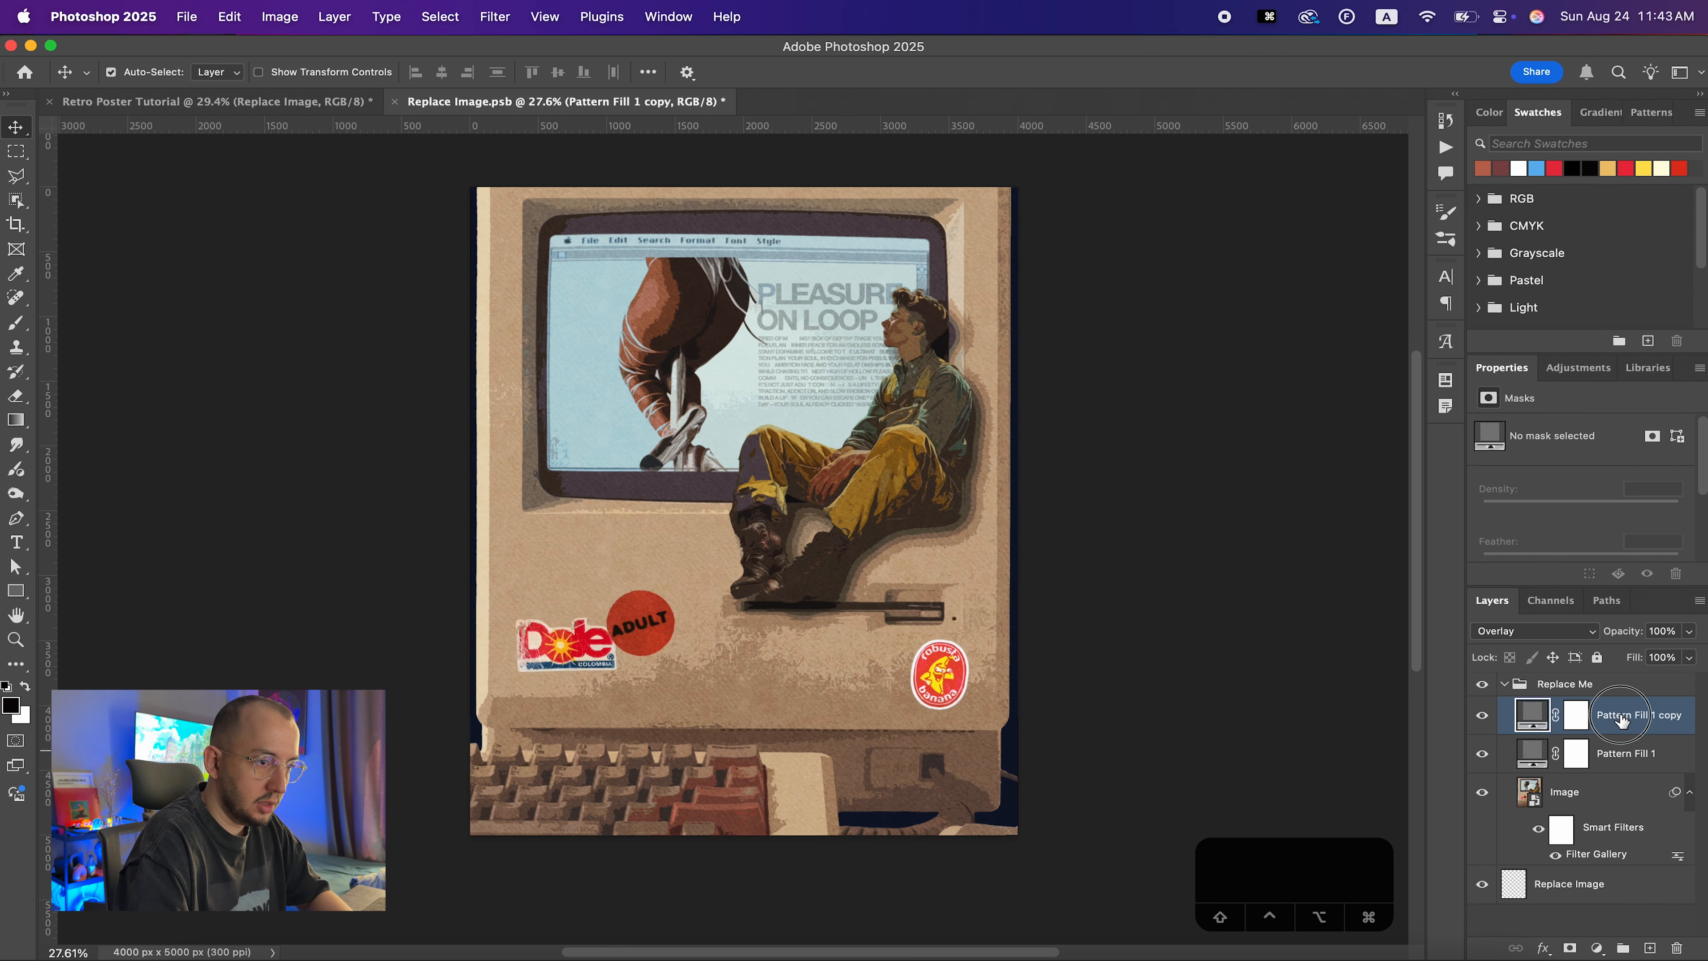
{"action": "double_click", "coordinate": [1623, 717]}
{"action": "type", "text": "Fabric"}
{"action": "key", "text": "Return"}
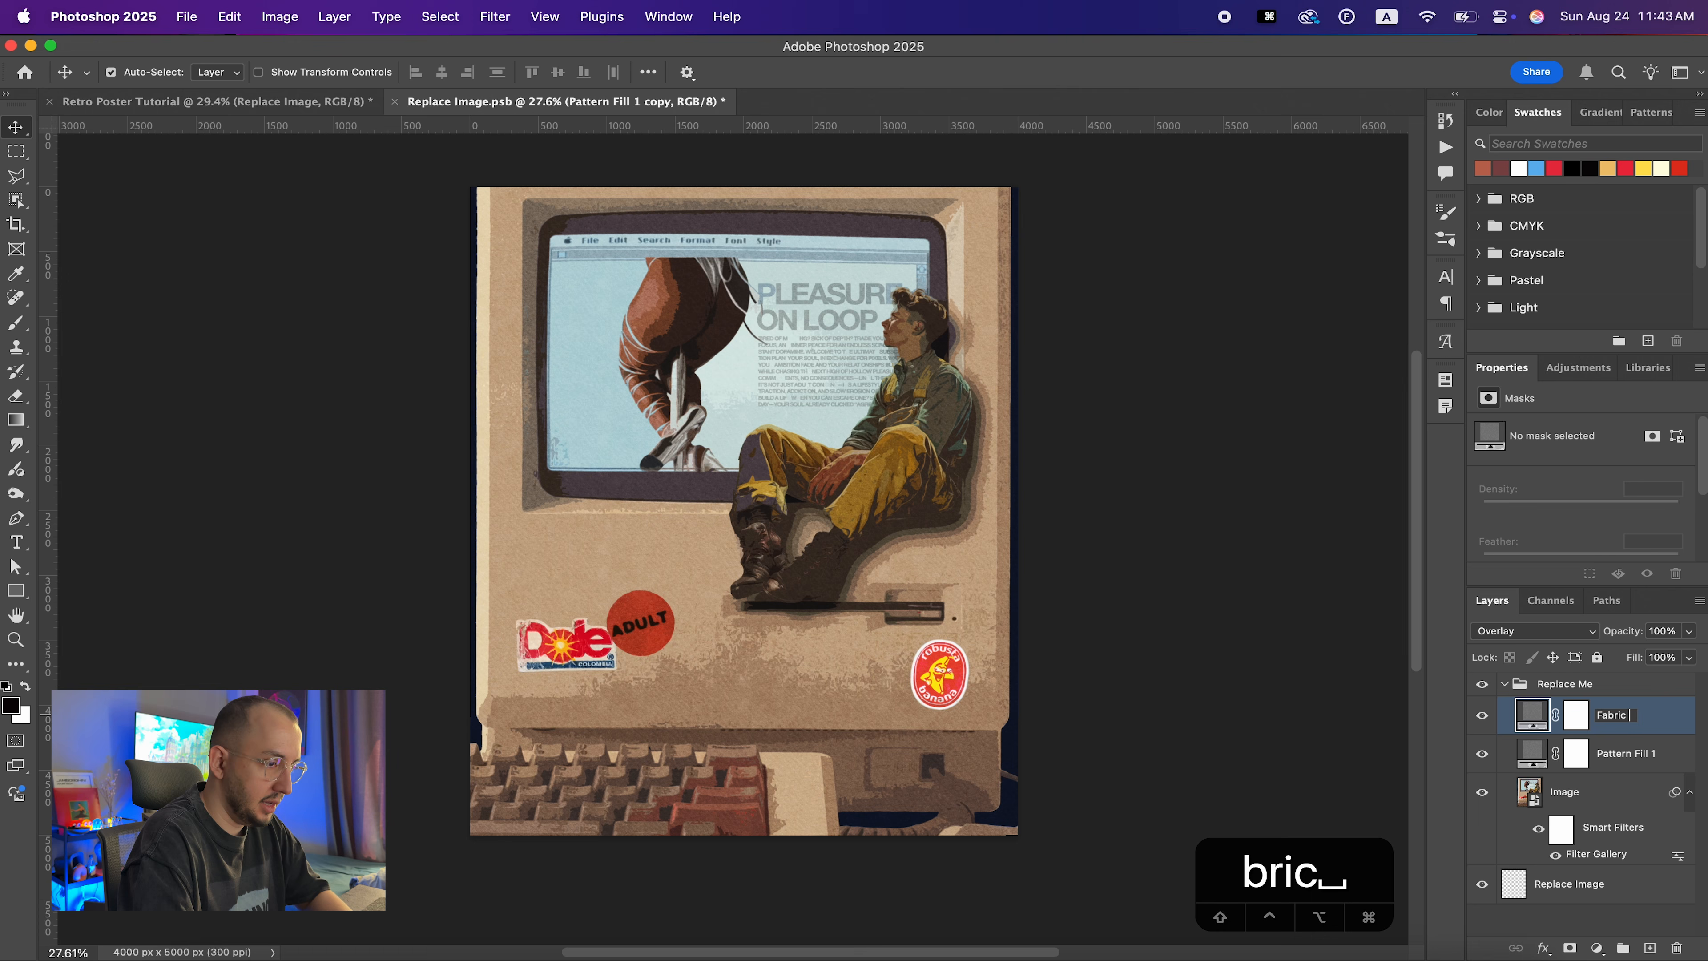
Rename the original Pattern Fill 1 layer below Fabric as Grain
{"action": "double_click", "coordinate": [1625, 753]}
{"action": "type", "text": "GRain"}
{"action": "key", "text": "Return"}
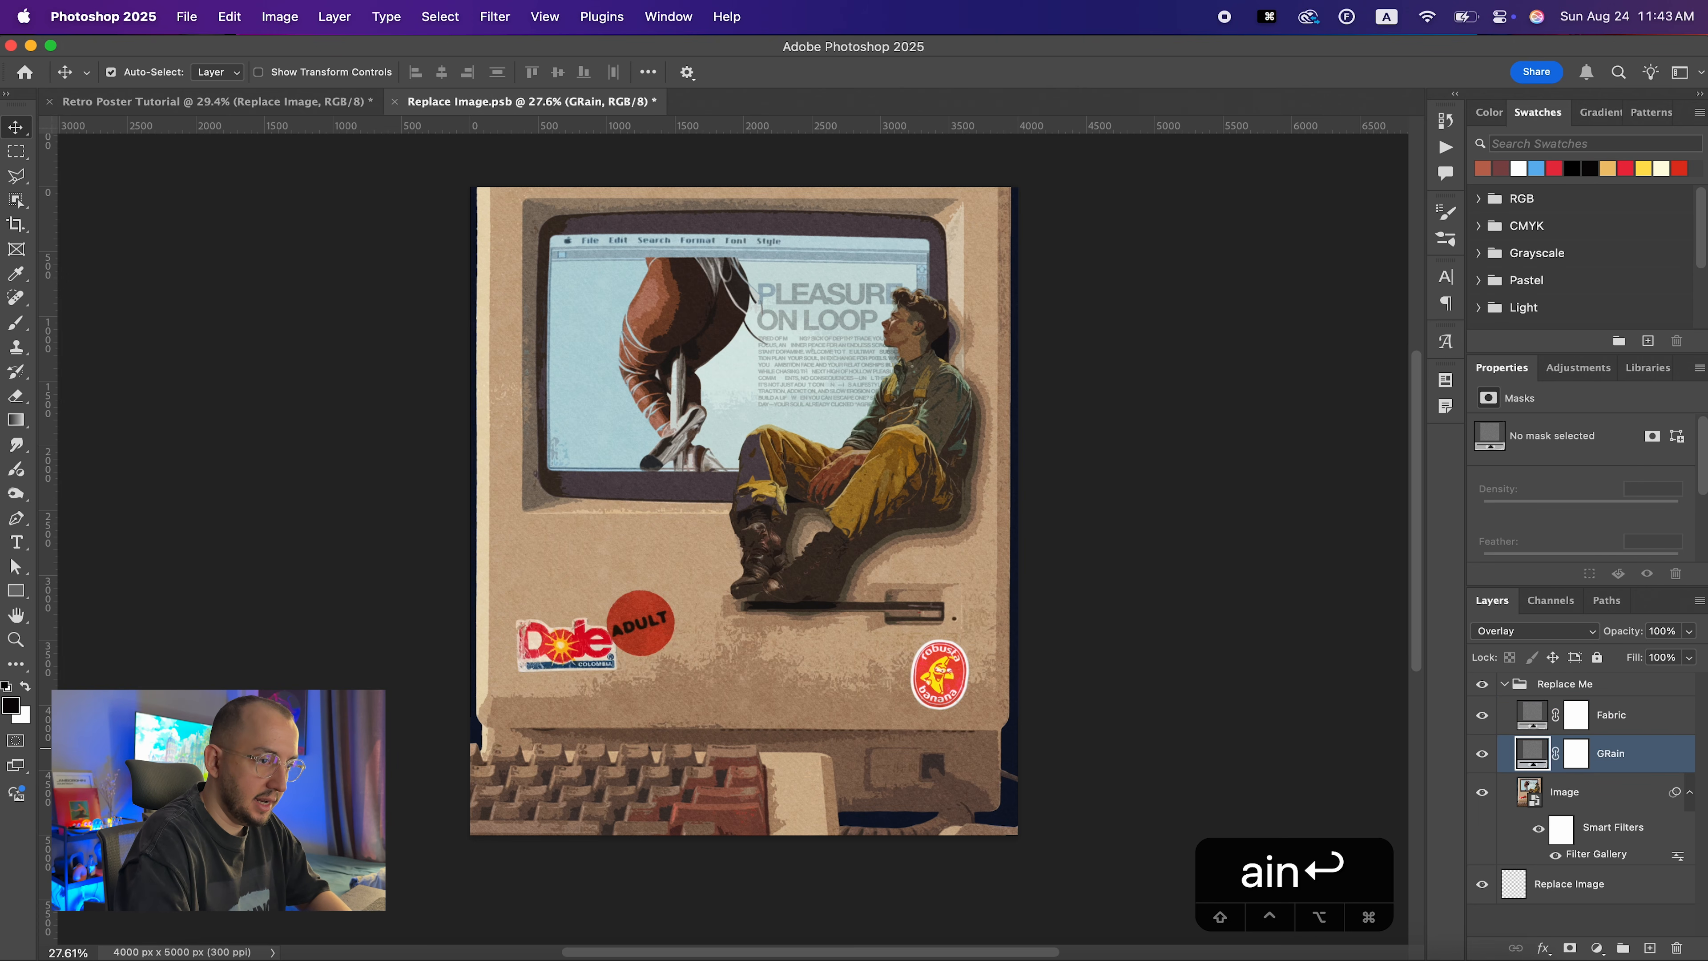
{"action": "type", "text": "Grainw"}
{"action": "key", "text": "BackSpace"}
{"action": "key", "text": "BackSpace"}
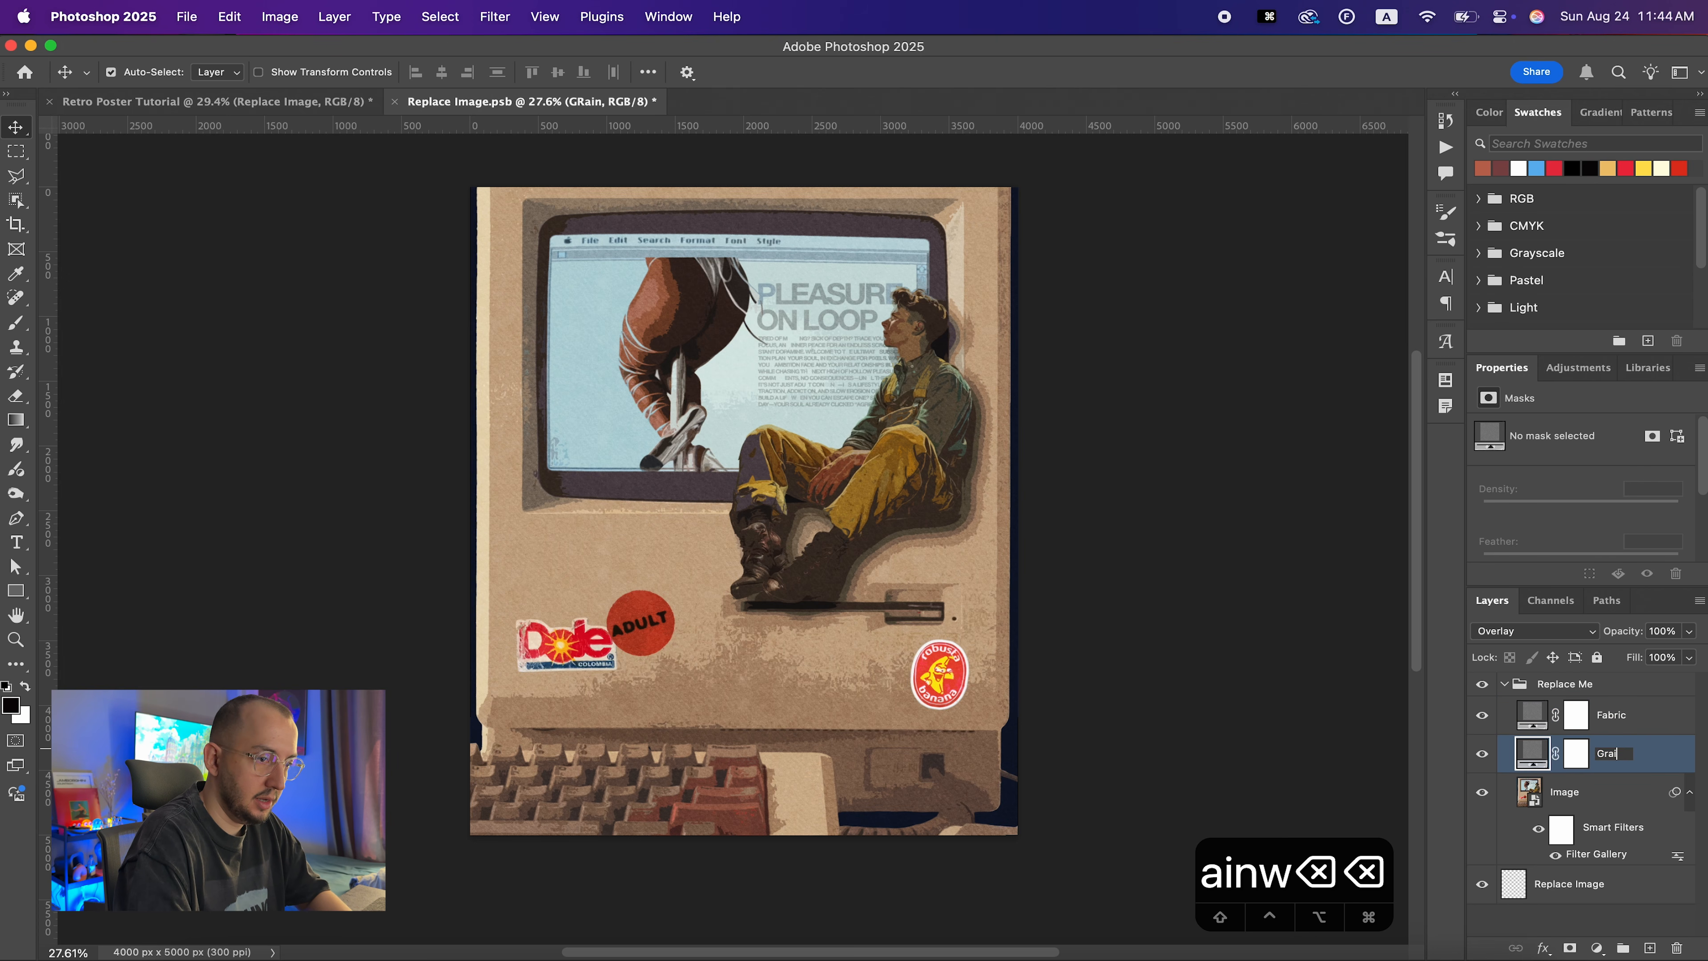
{"action": "type", "text": "n"}
{"action": "key", "text": "Return"}
Give the Grain layer the first HALFTONE 2 pattern, then inspect it up close in Normal blend mode with Fabric hidden
{"action": "double_click", "coordinate": [1532, 753]}
{"action": "left_click", "coordinate": [1285, 235]}
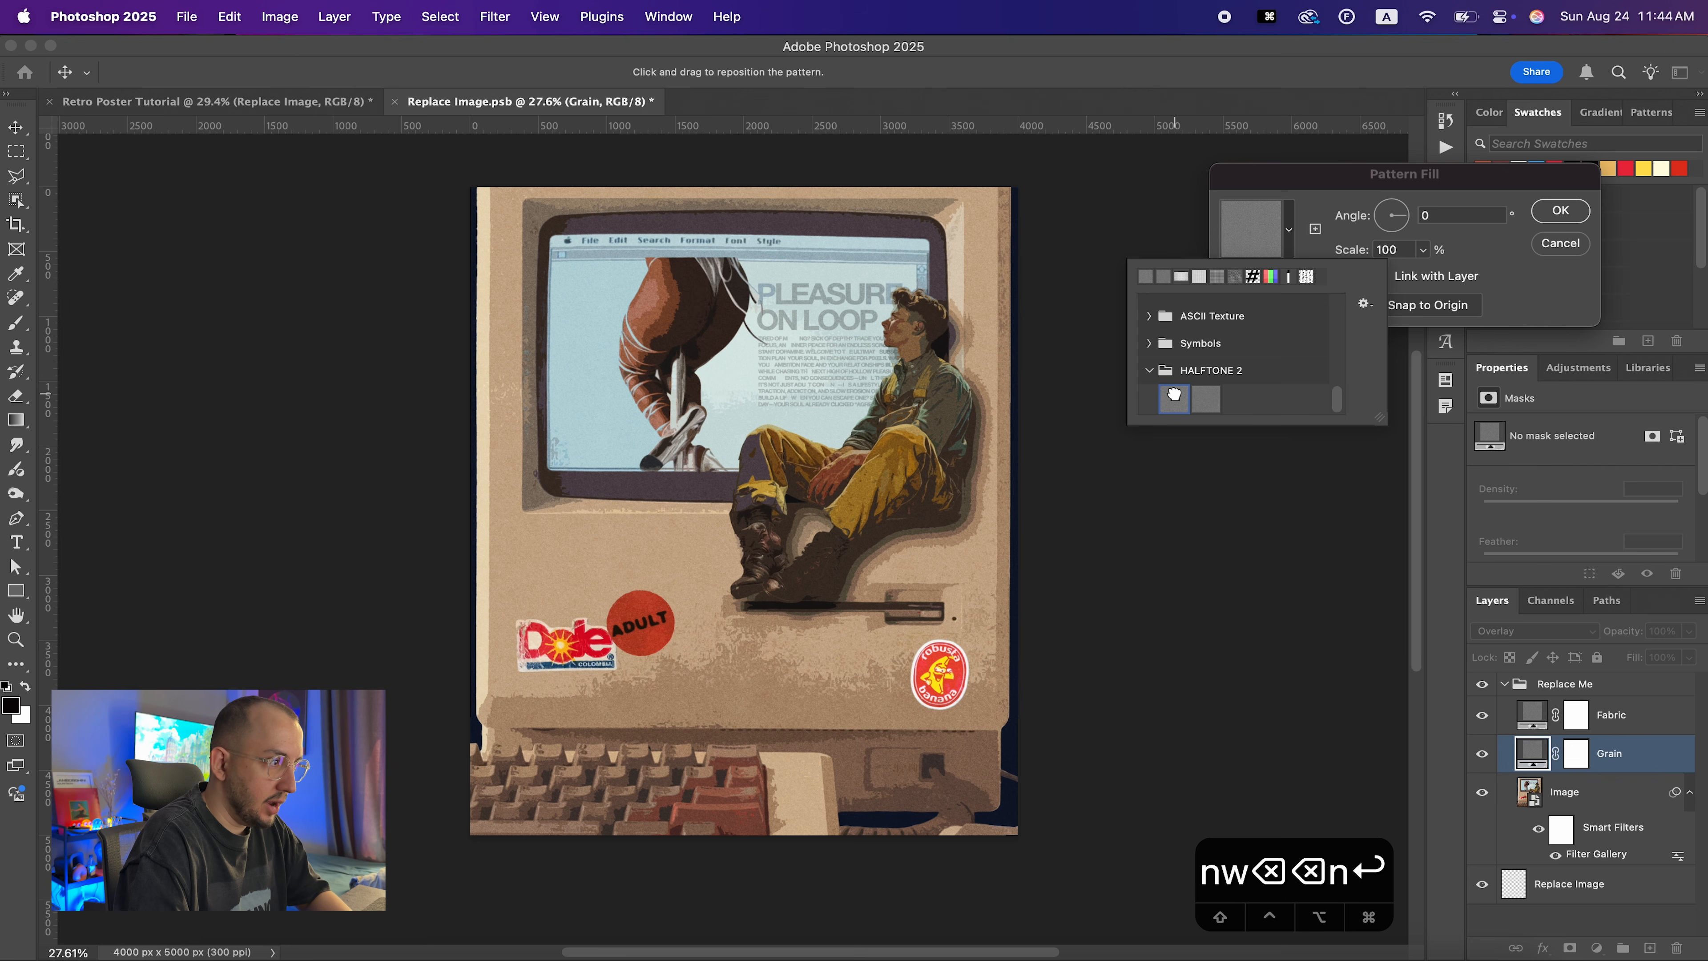
{"action": "key", "text": "Return"}
{"action": "key", "text": "Return"}
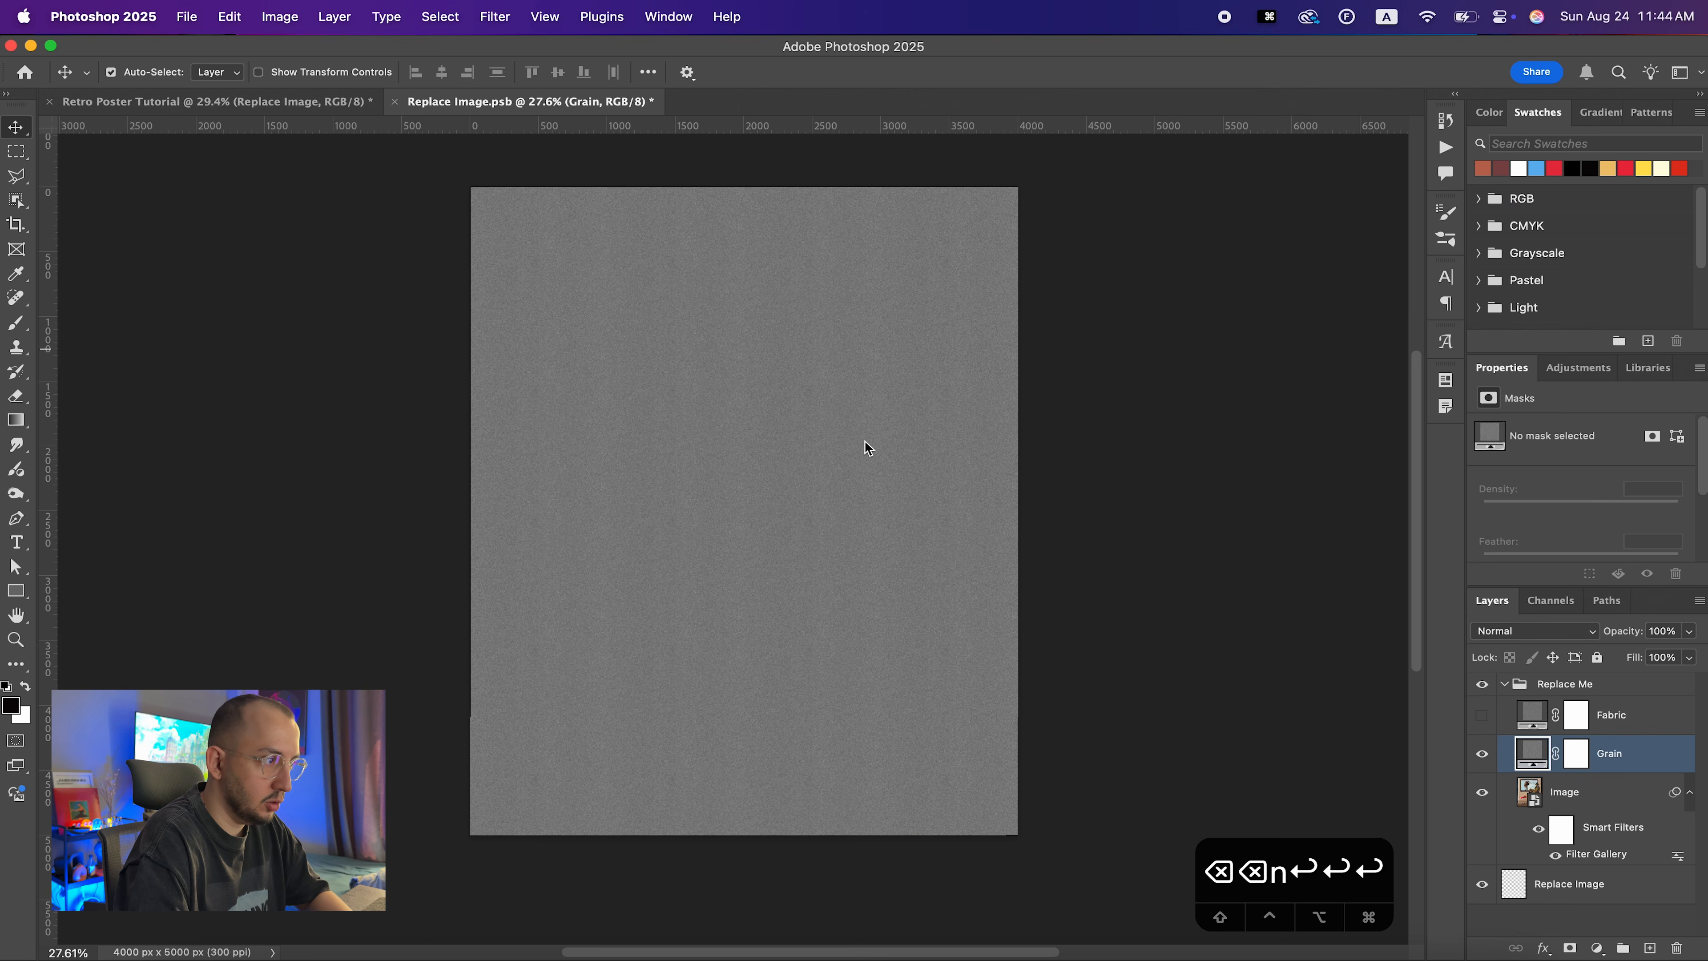
{"action": "scroll", "coordinate": [864, 443], "scroll_direction": "up", "scroll_amount": 5}
{"action": "scroll", "coordinate": [770, 578], "scroll_direction": "down", "scroll_amount": 7}
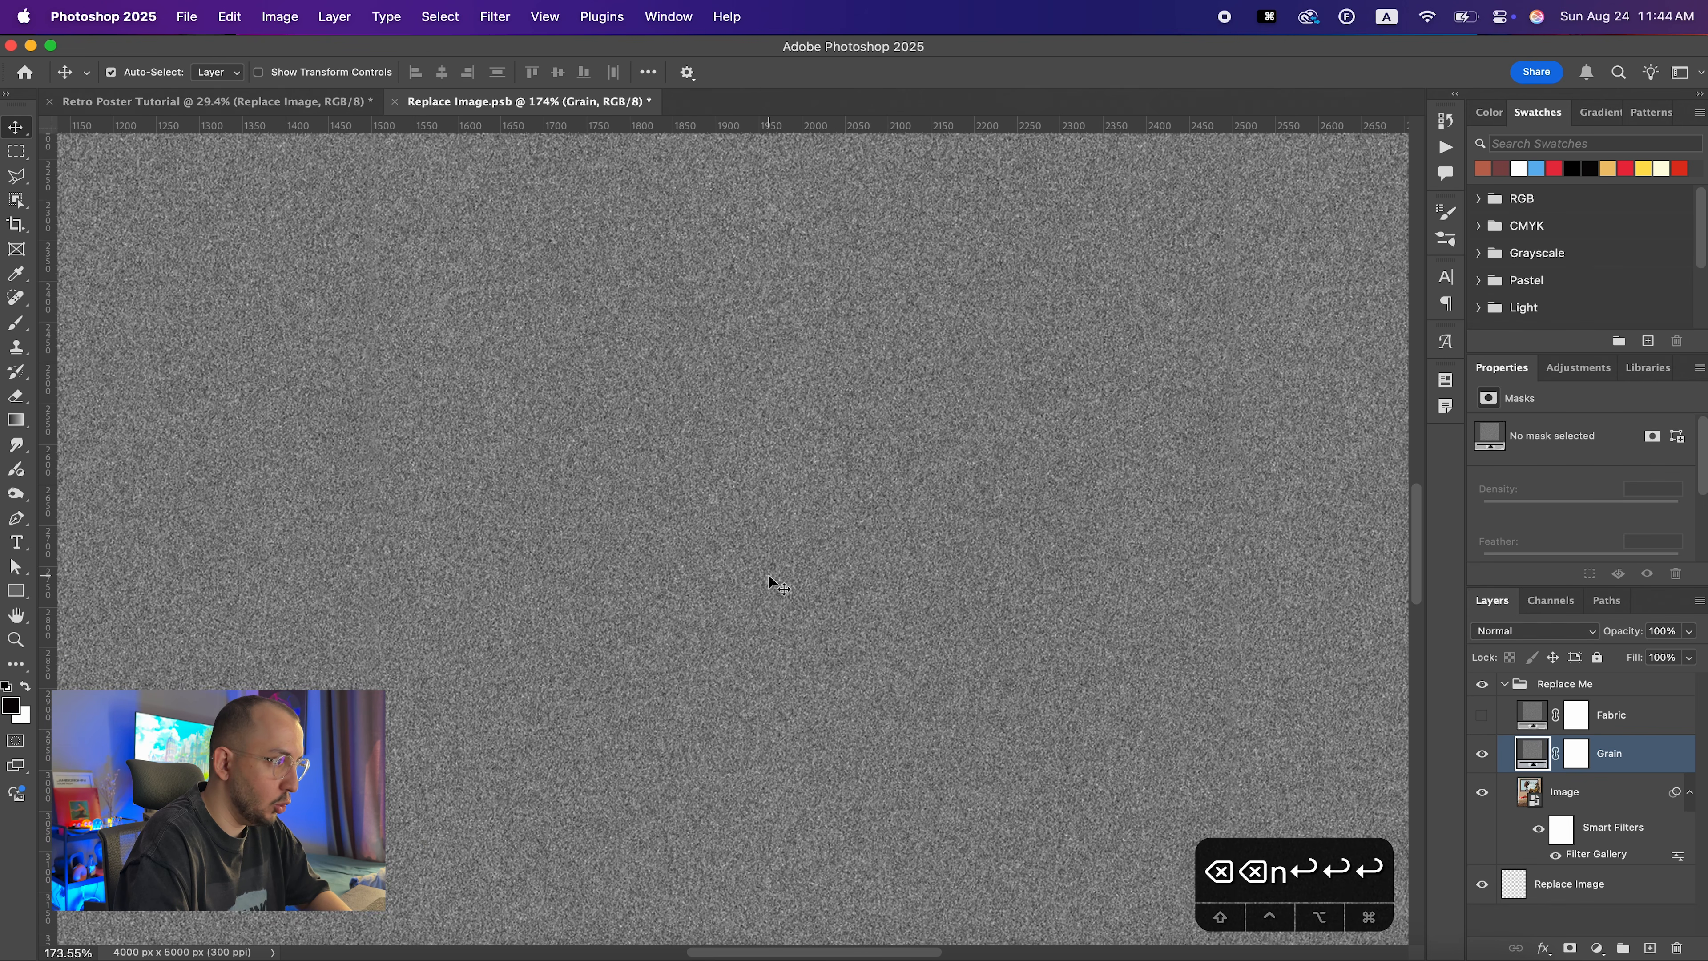
{"action": "scroll", "coordinate": [889, 497], "scroll_direction": "up", "scroll_amount": 4}
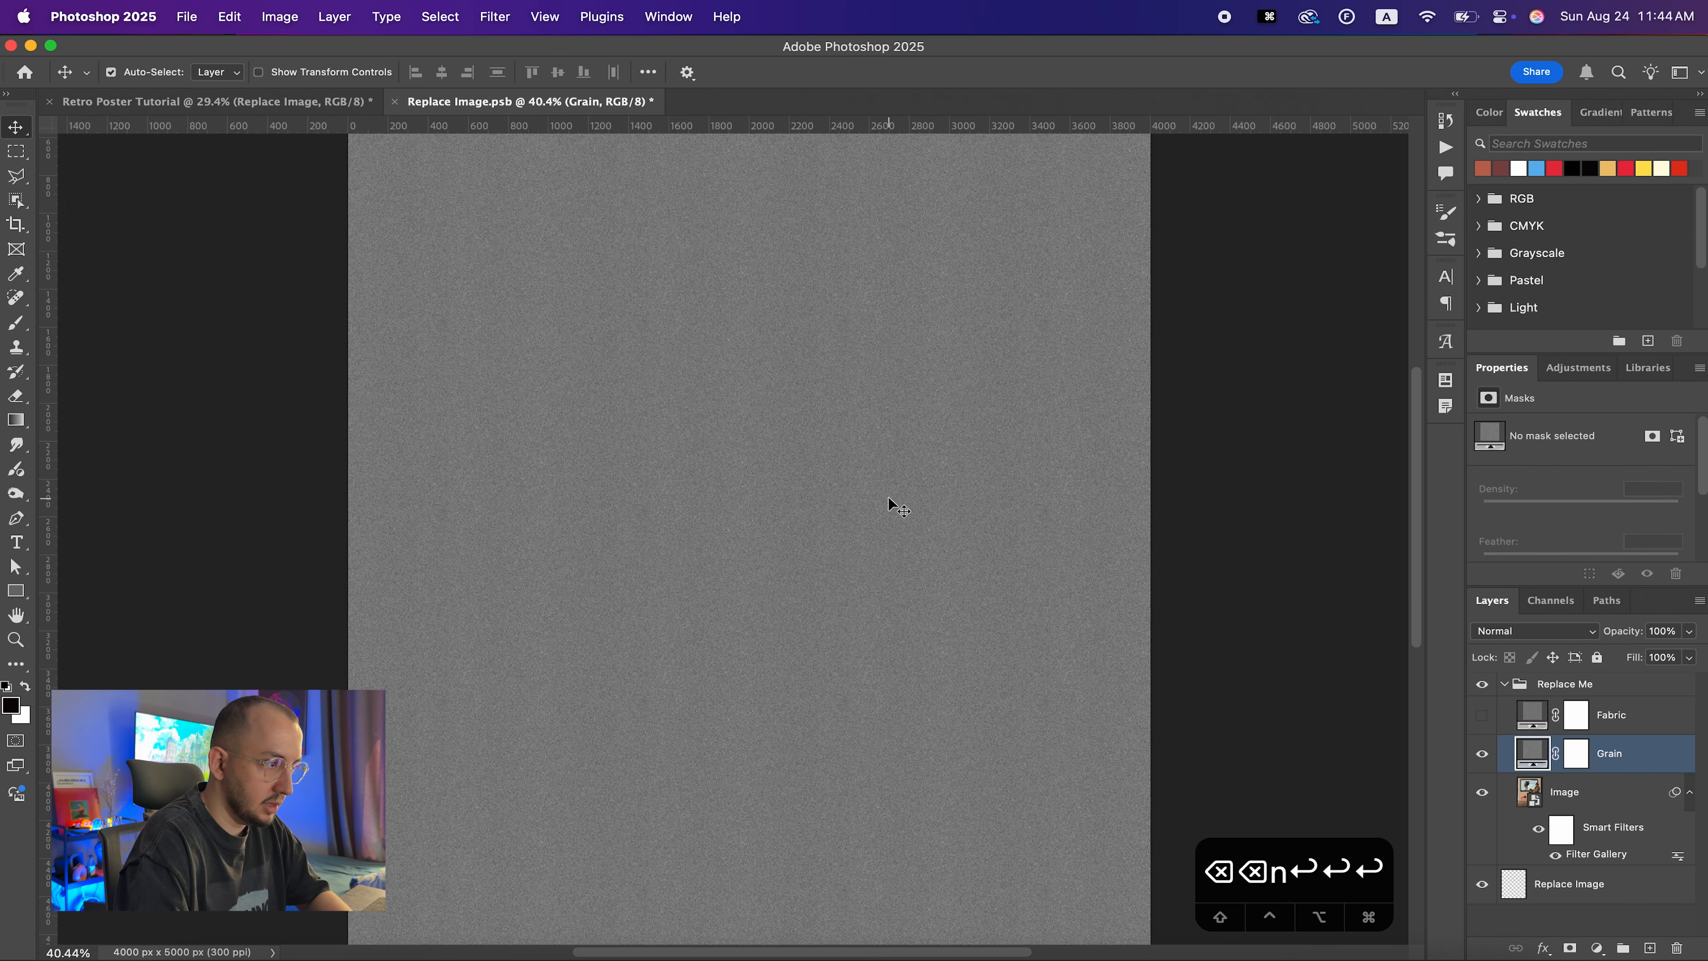
{"action": "scroll", "coordinate": [889, 496], "scroll_direction": "down", "scroll_amount": 2}
Add a new layer at the top of the Replace Me group and fill it with 50% gray
{"action": "left_click", "coordinate": [1625, 688]}
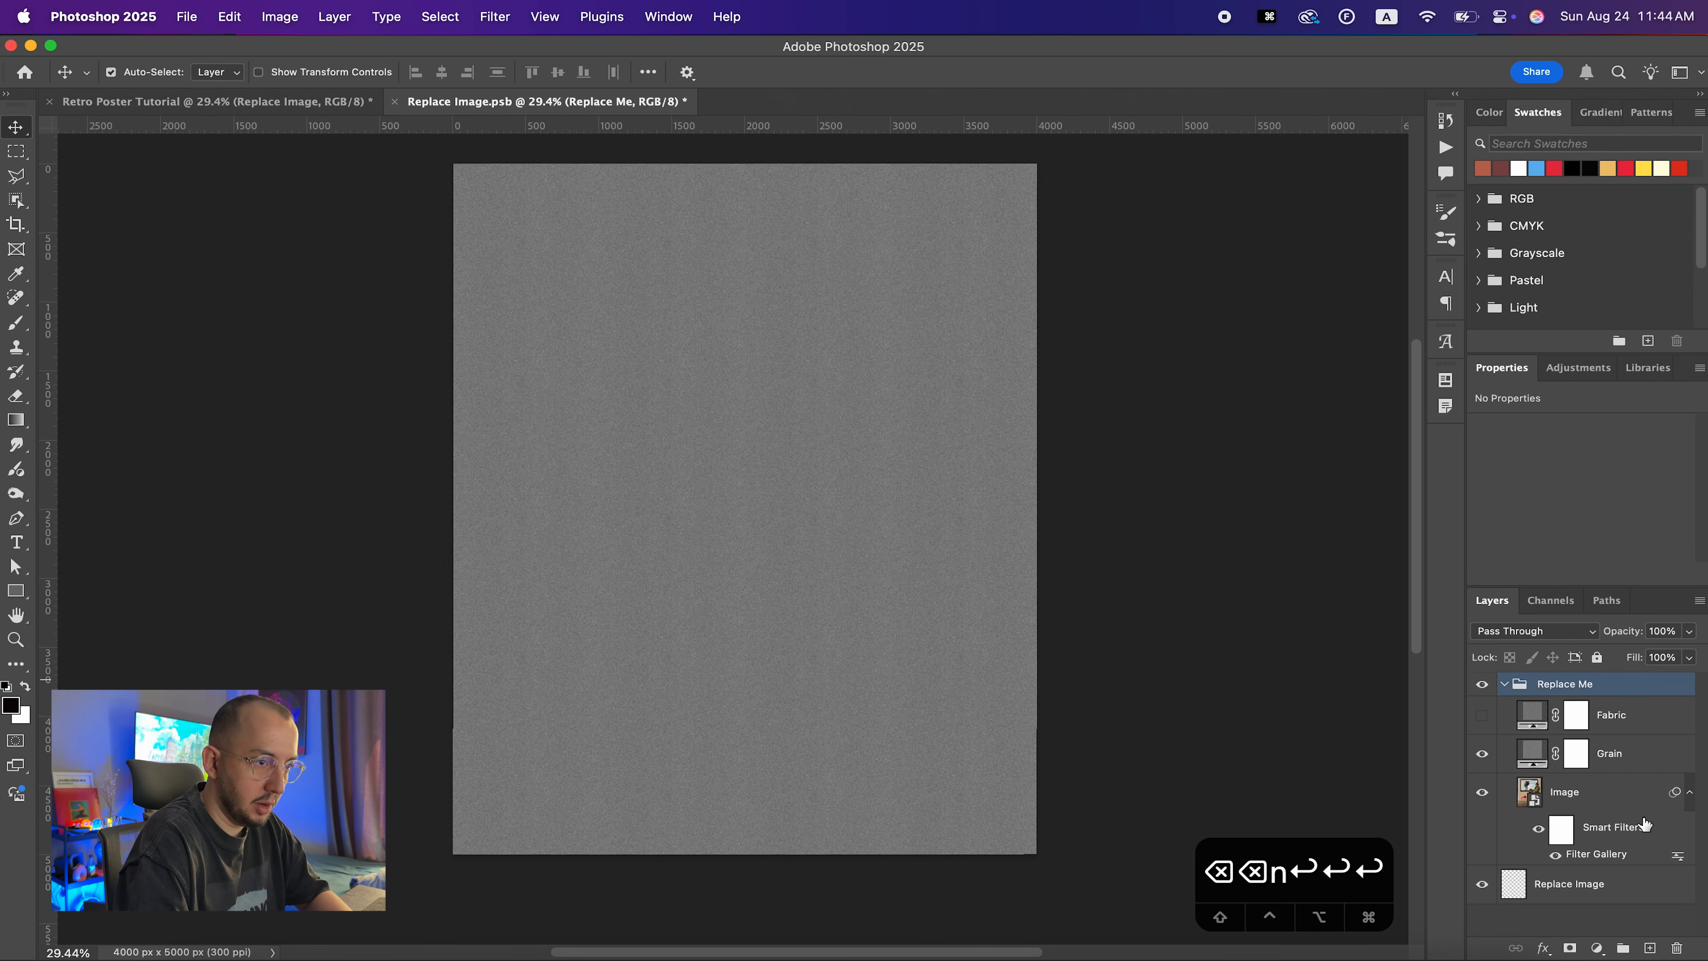
{"action": "left_click", "coordinate": [1649, 947]}
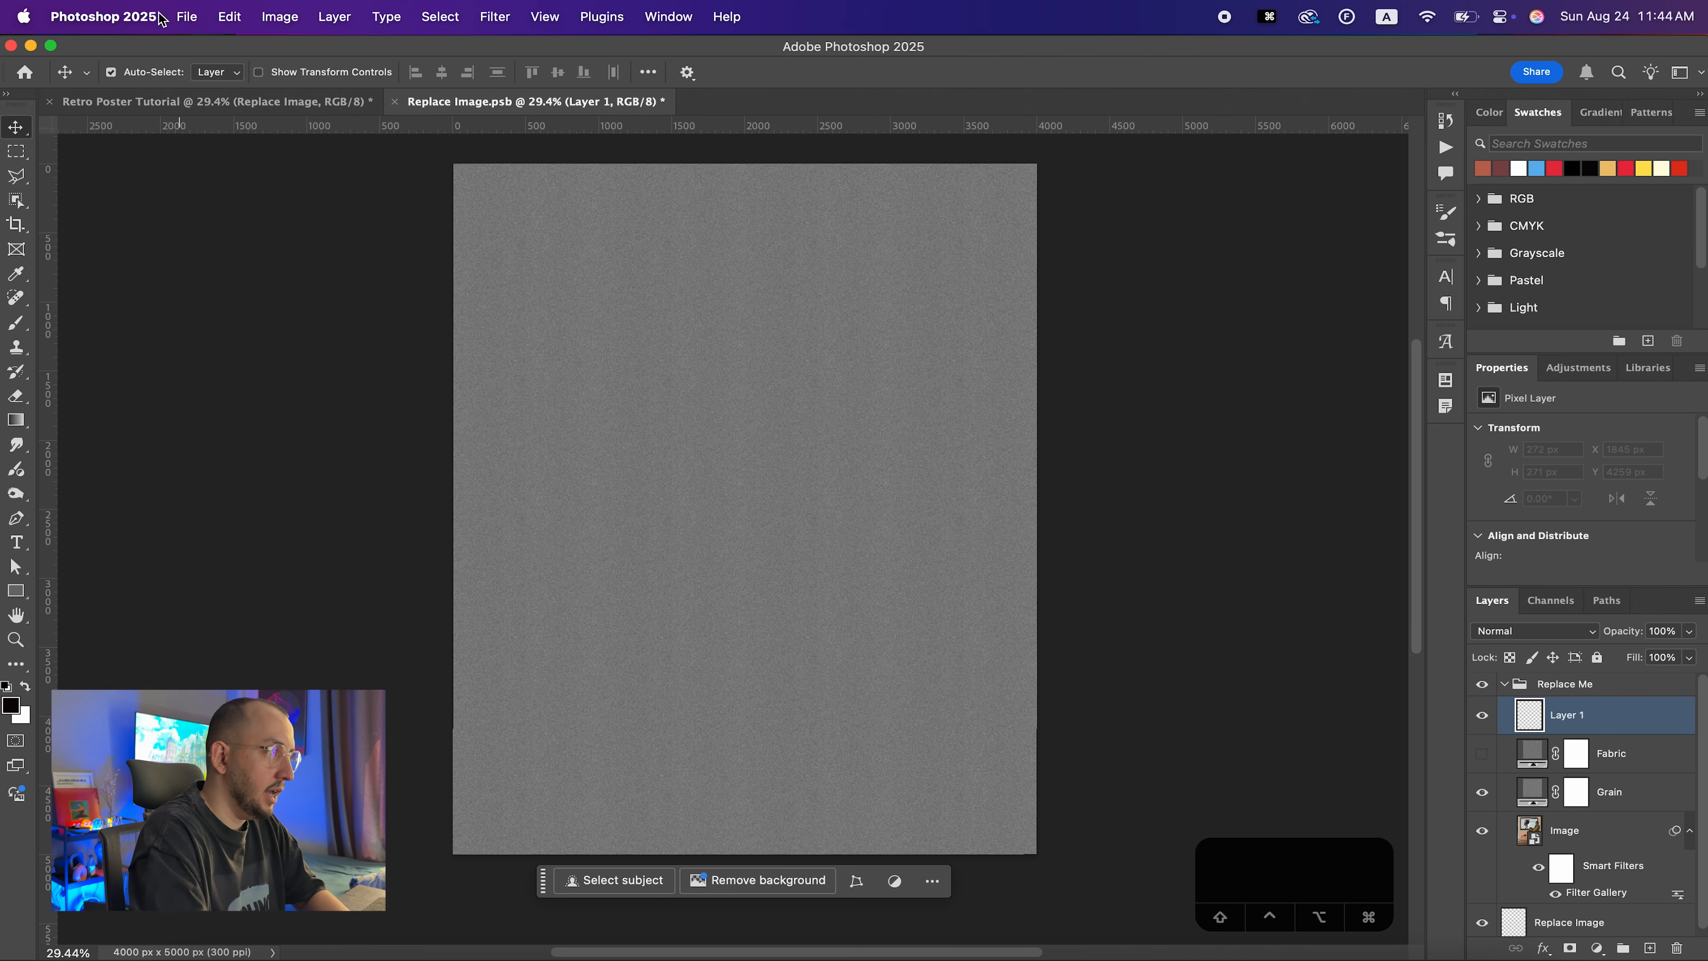
{"action": "left_click", "coordinate": [244, 18]}
{"action": "left_click", "coordinate": [243, 308]}
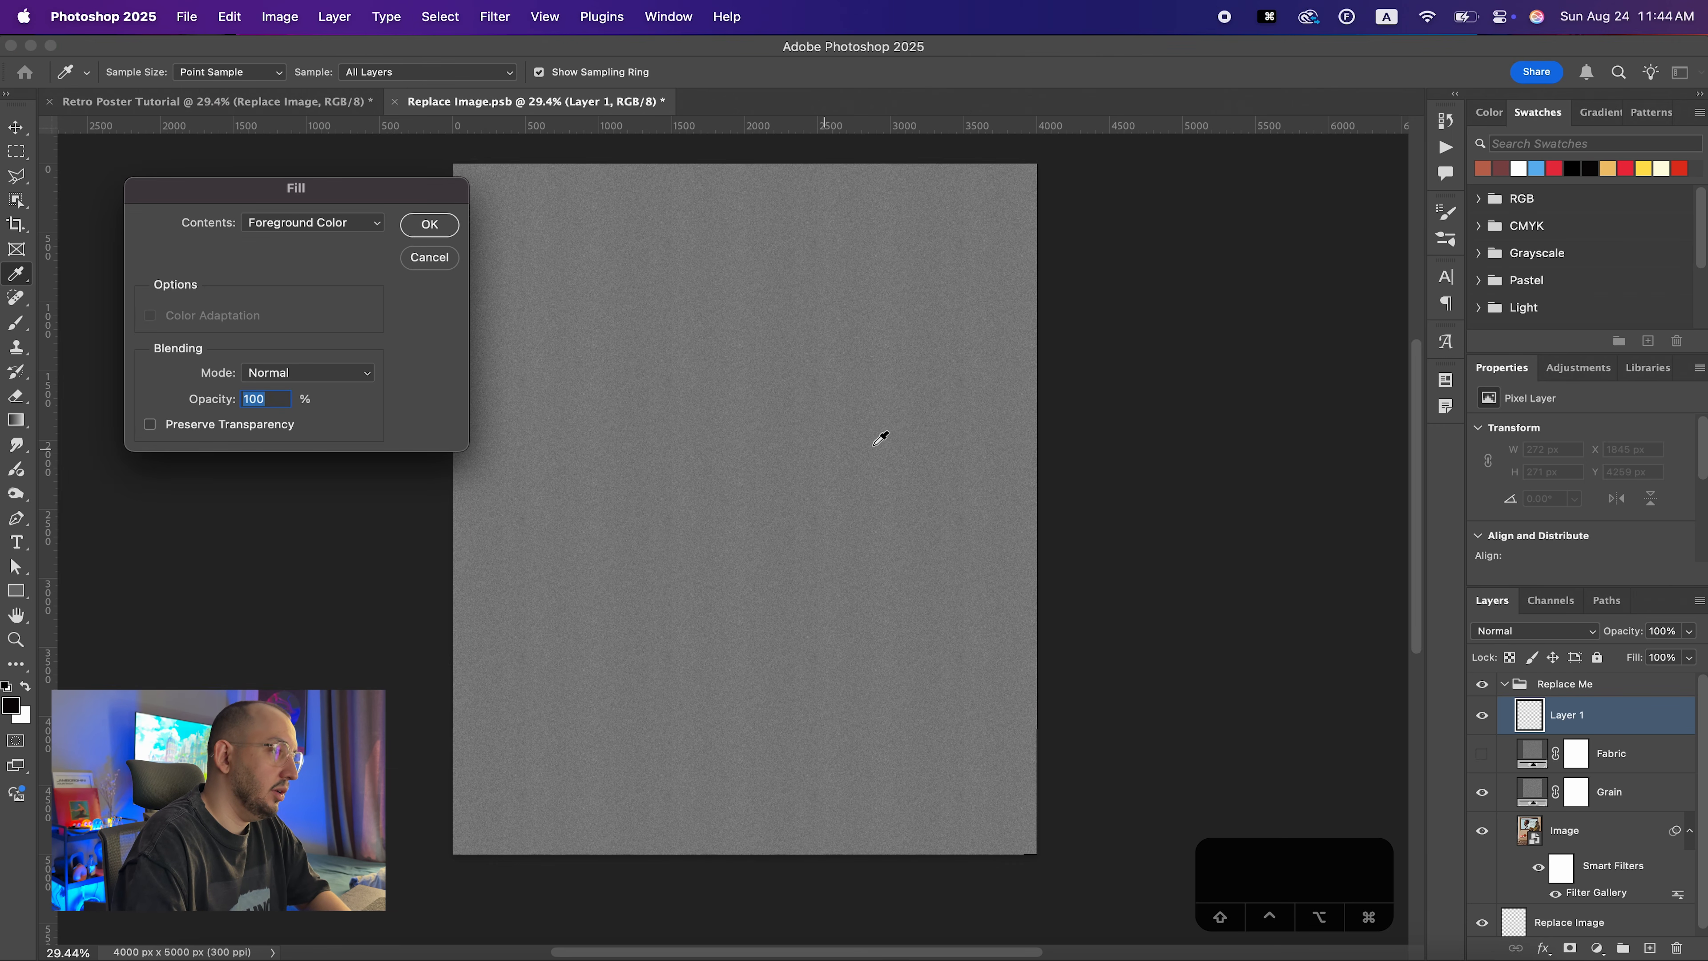
{"action": "left_click", "coordinate": [303, 222]}
{"action": "left_click", "coordinate": [277, 386]}
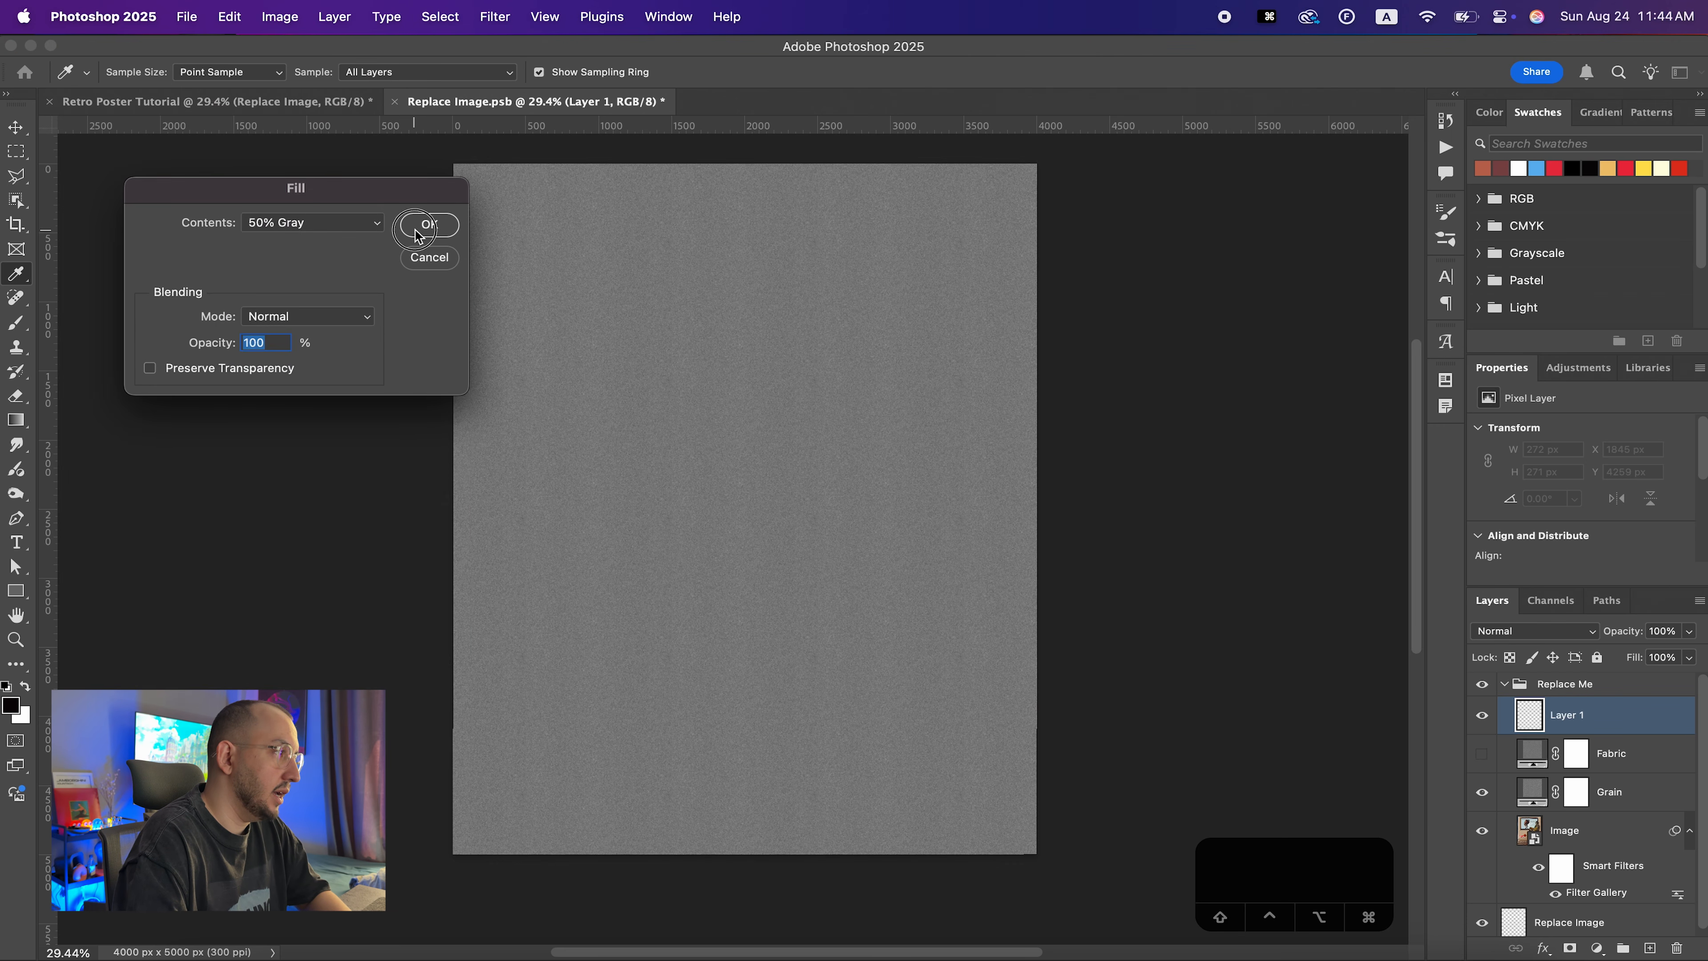
{"action": "left_click", "coordinate": [428, 223]}
Apply 30% uniform monochromatic Add Noise to the gray layer, then delete that layer
{"action": "left_click", "coordinate": [503, 18]}
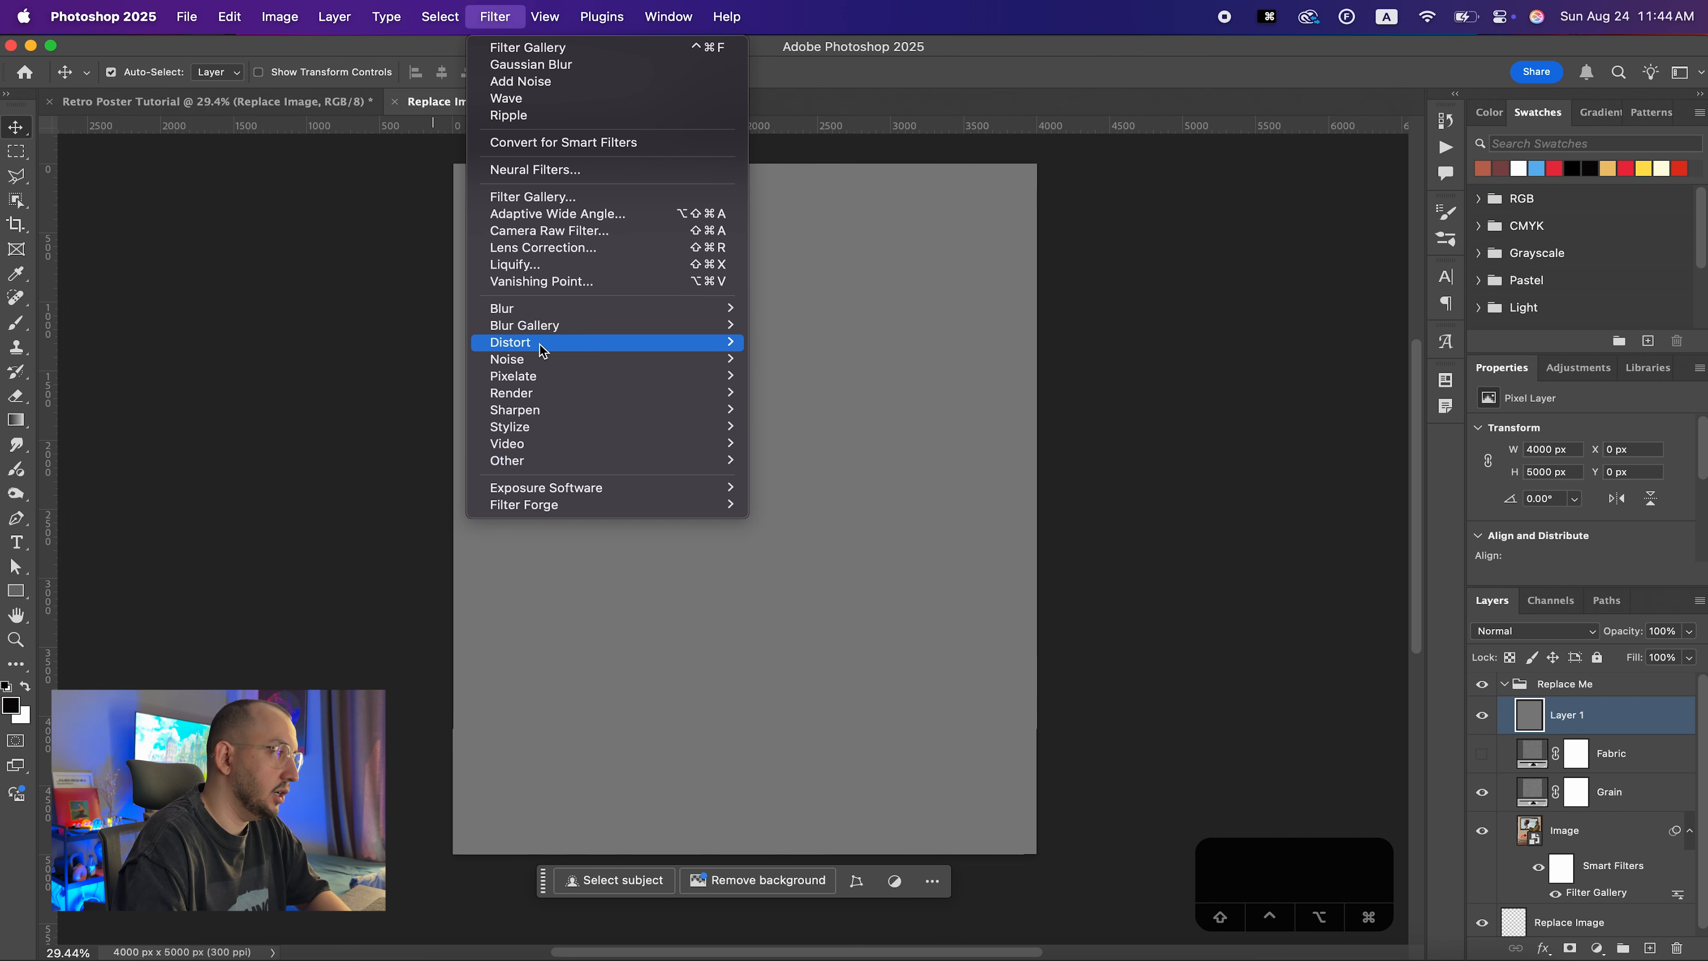
{"action": "mouse_move", "coordinate": [568, 359]}
{"action": "left_click", "coordinate": [792, 357]}
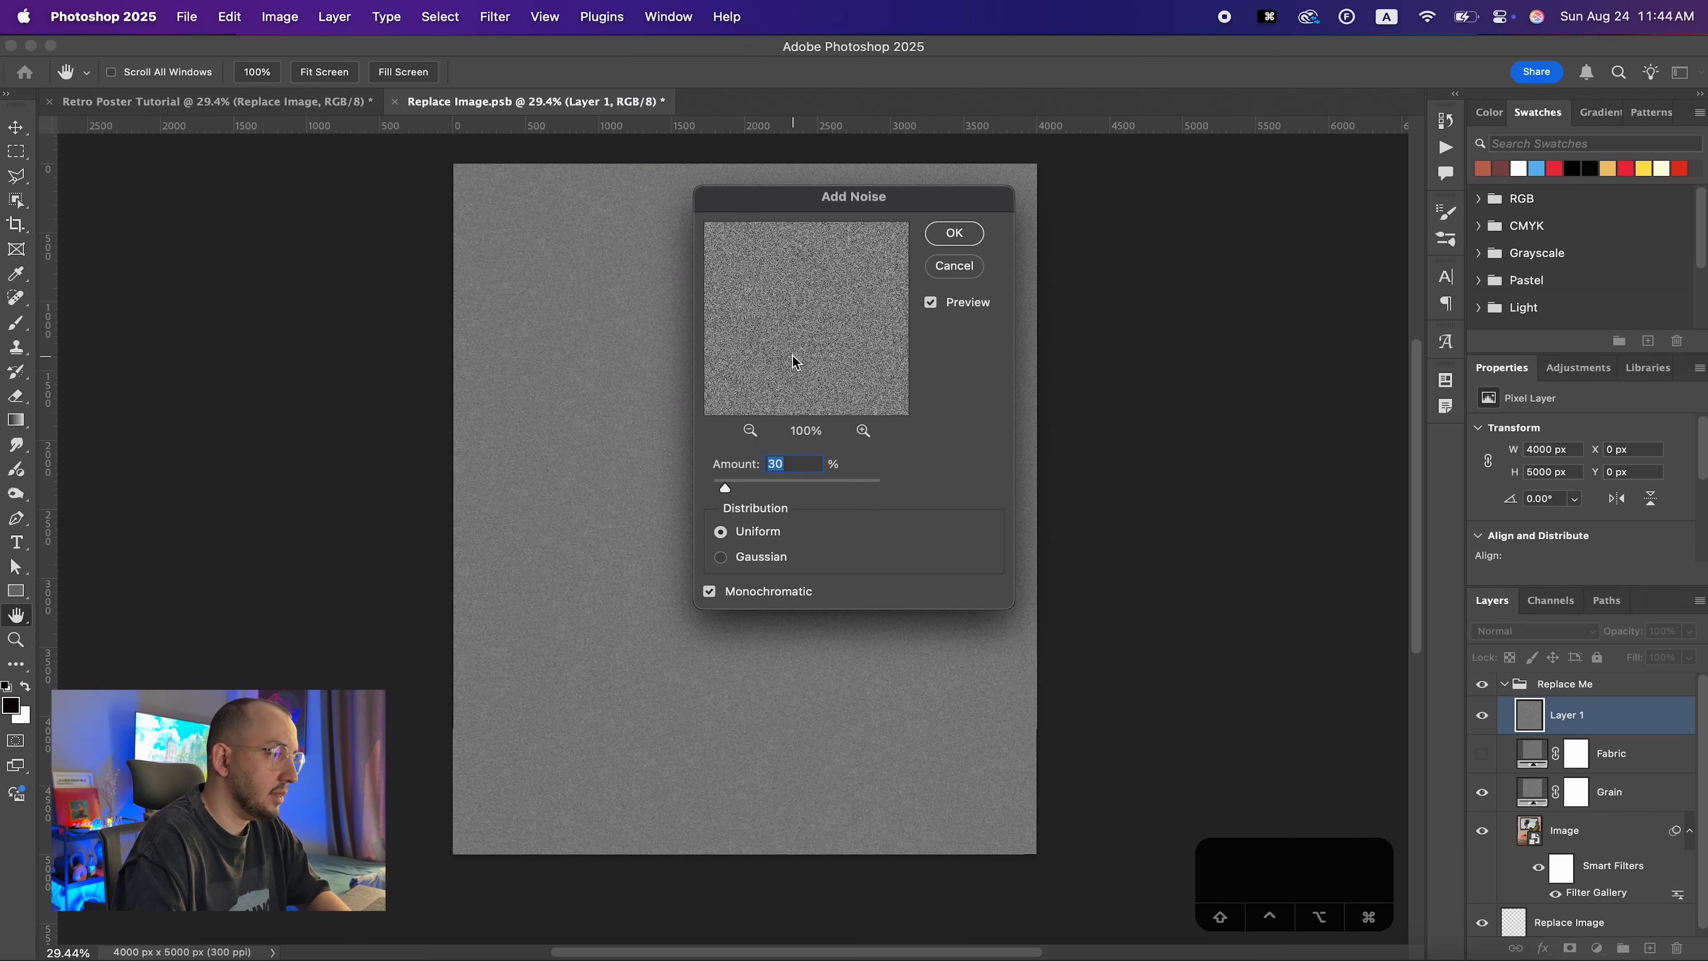
{"action": "key", "text": "Return"}
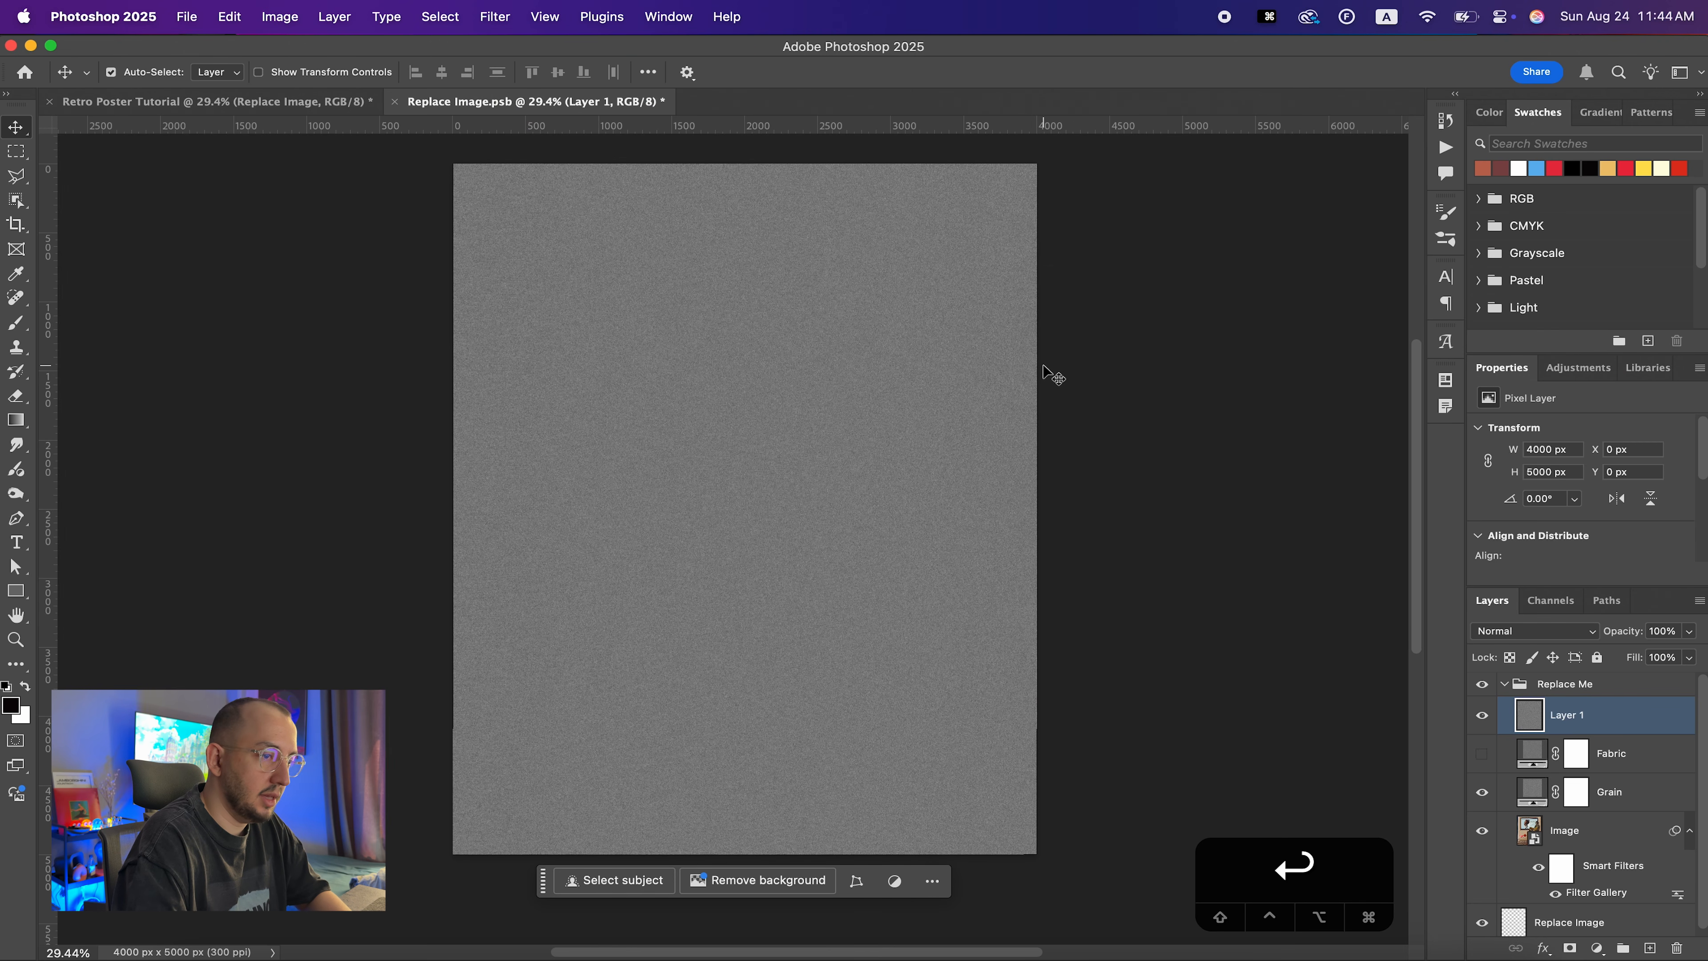
{"action": "key", "text": "BackSpace"}
Set the Grain layer's blend mode to Overlay and compare the artwork up close with Grain hidden and shown
{"action": "left_click", "coordinate": [1613, 753]}
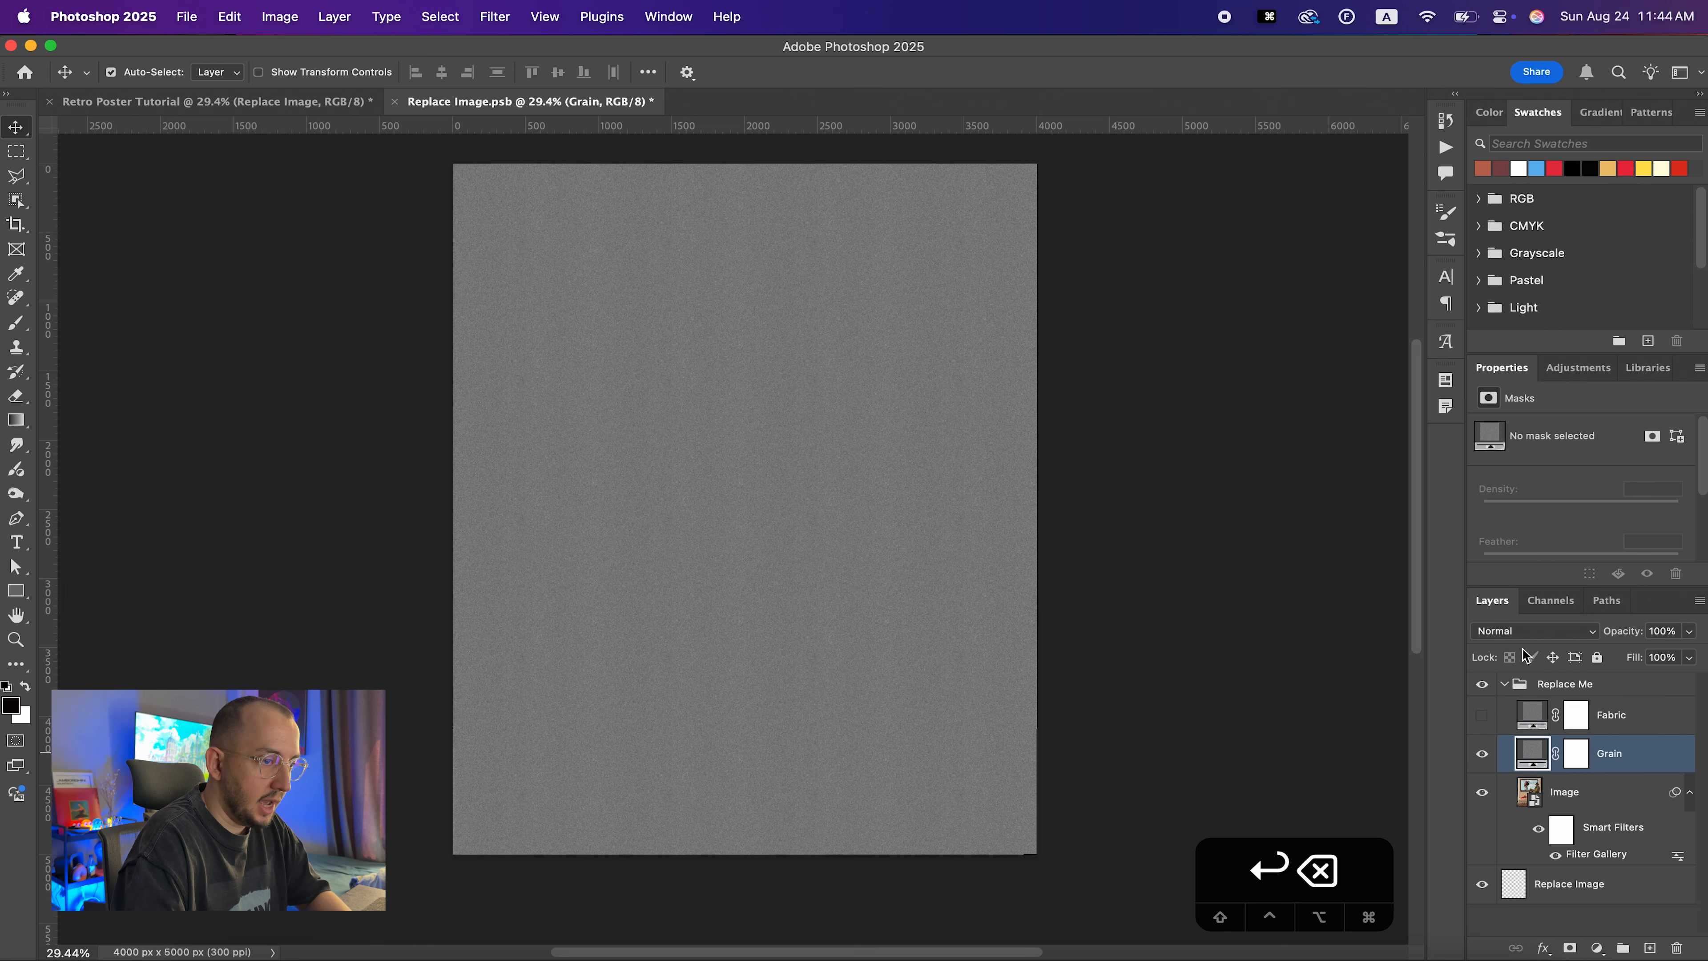
{"action": "left_click", "coordinate": [1533, 630]}
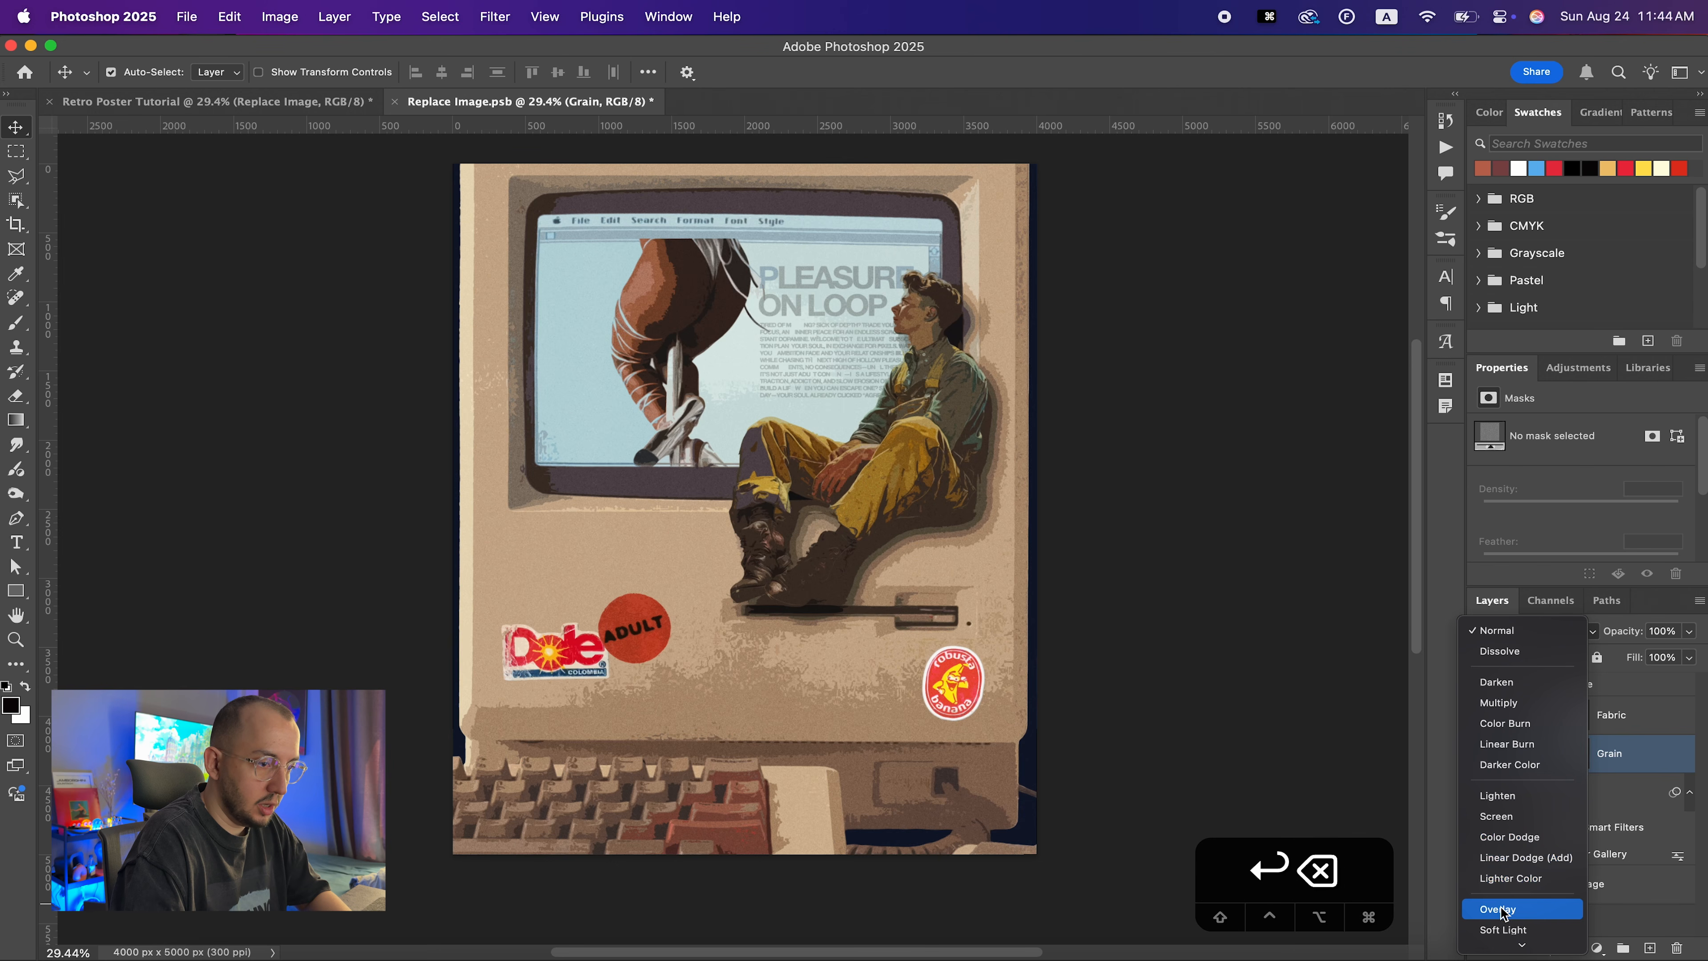
{"action": "left_click", "coordinate": [1498, 908]}
{"action": "scroll", "coordinate": [740, 572], "scroll_direction": "up", "scroll_amount": 10}
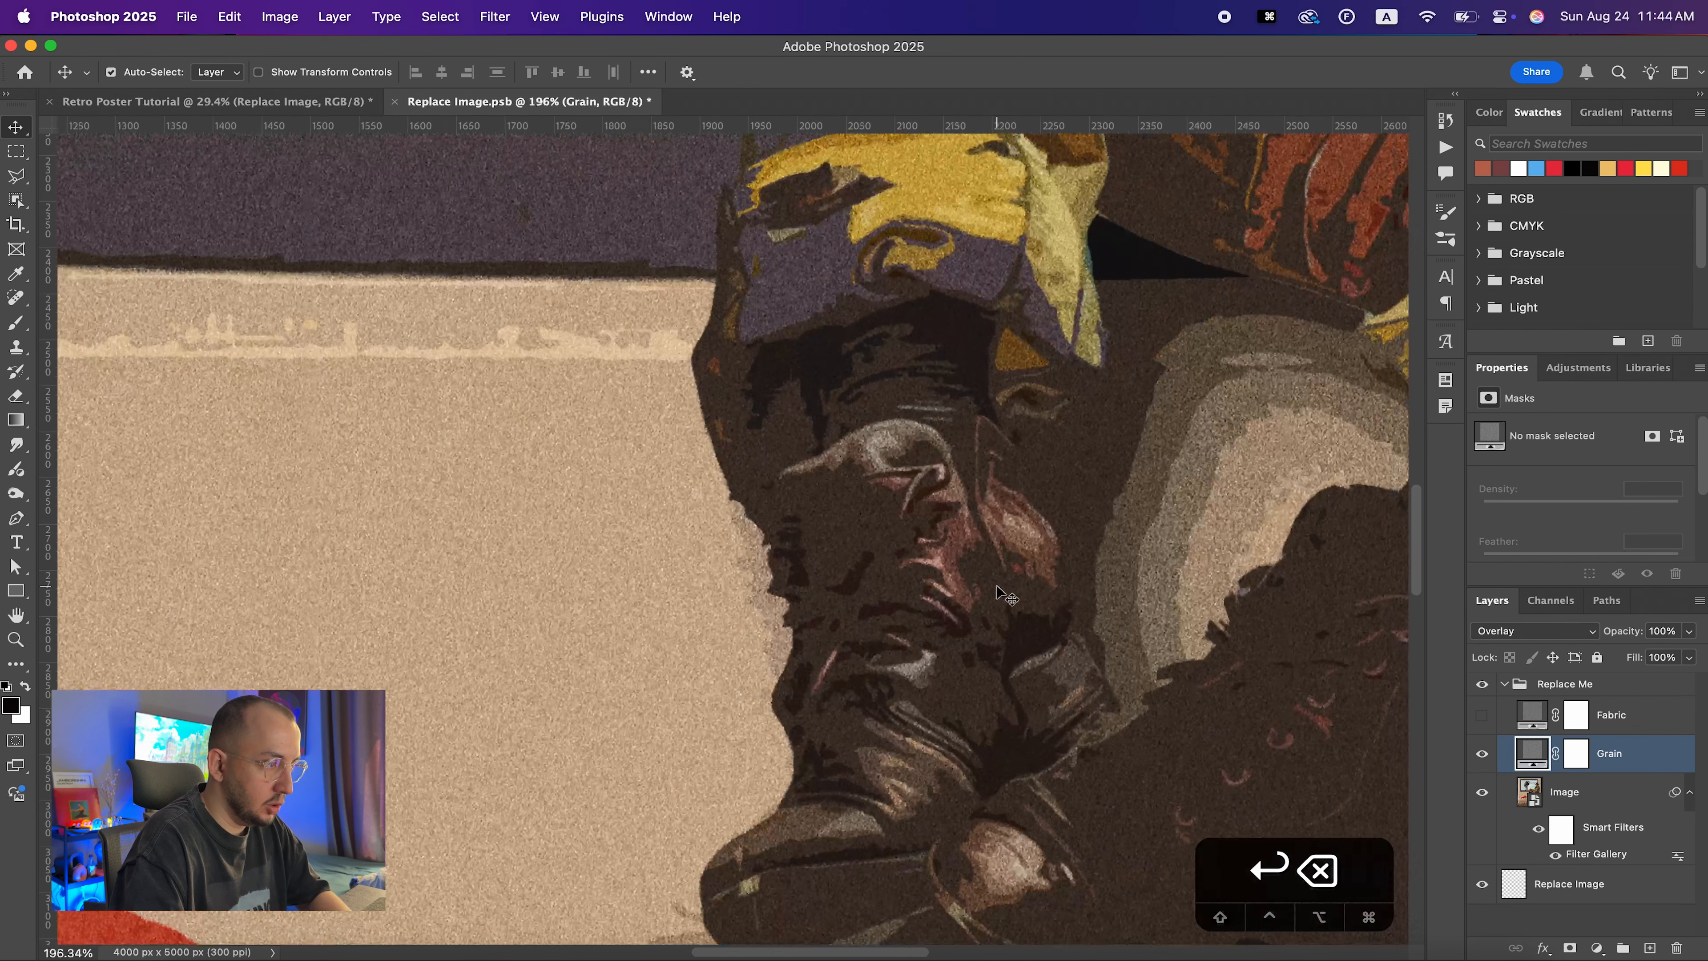
{"action": "key", "text": "super+comma"}
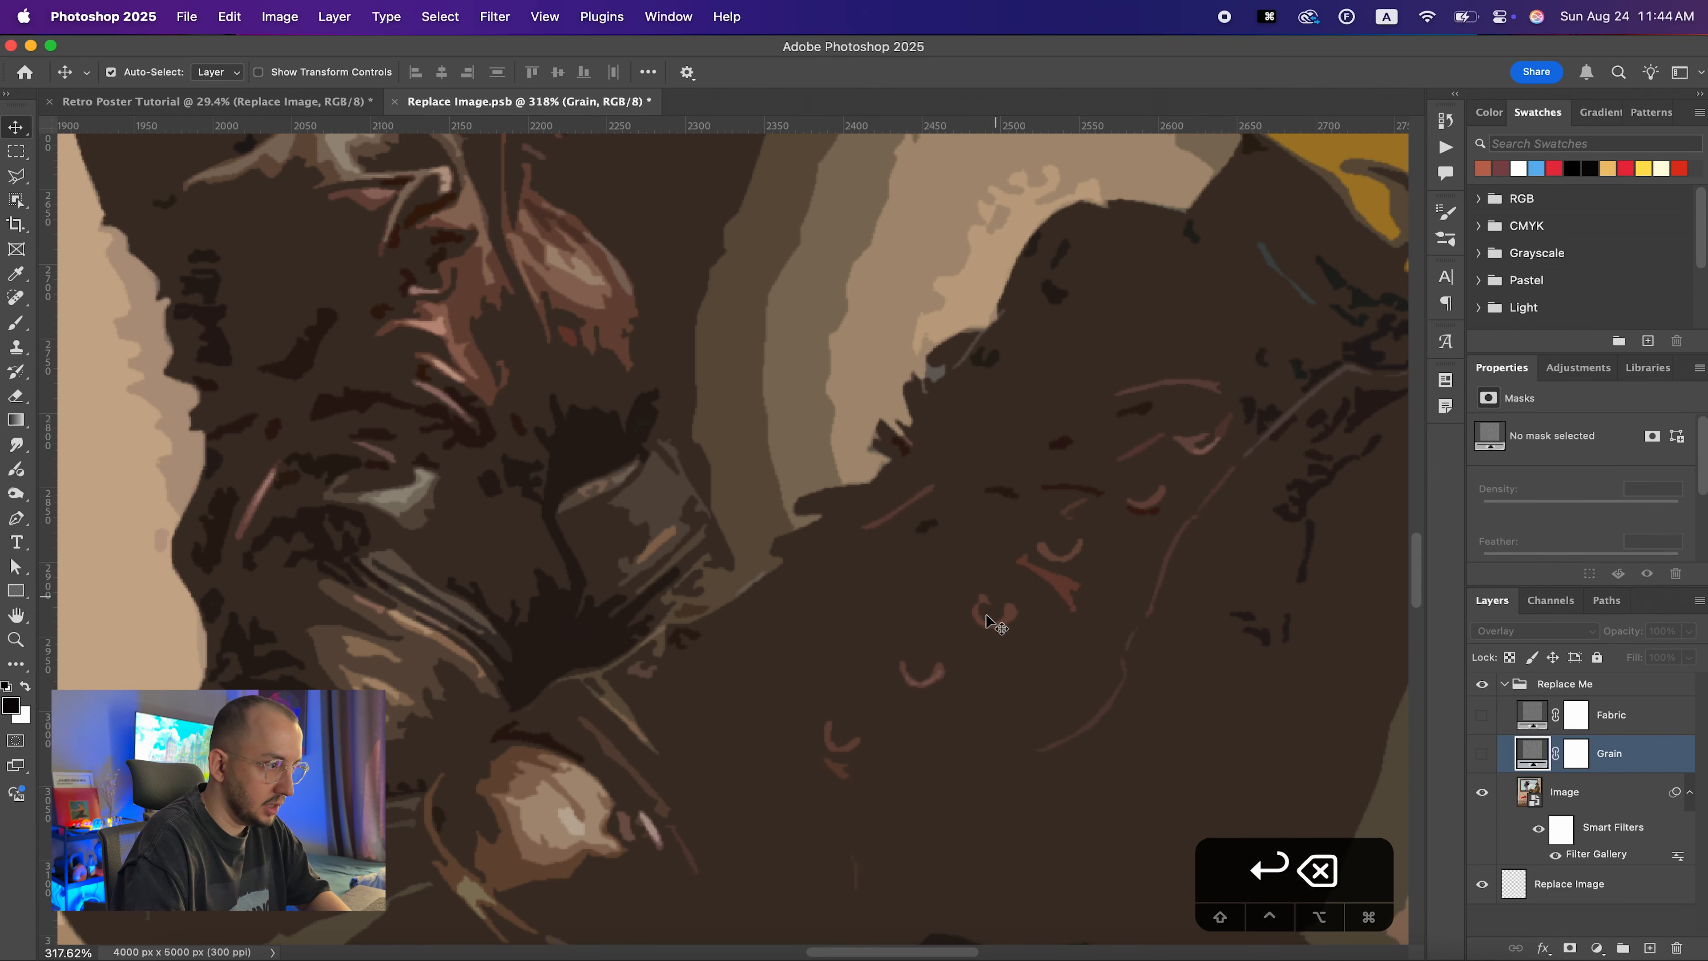
{"action": "scroll", "coordinate": [918, 822], "scroll_direction": "down", "scroll_amount": 5}
{"action": "left_click", "coordinate": [1481, 753]}
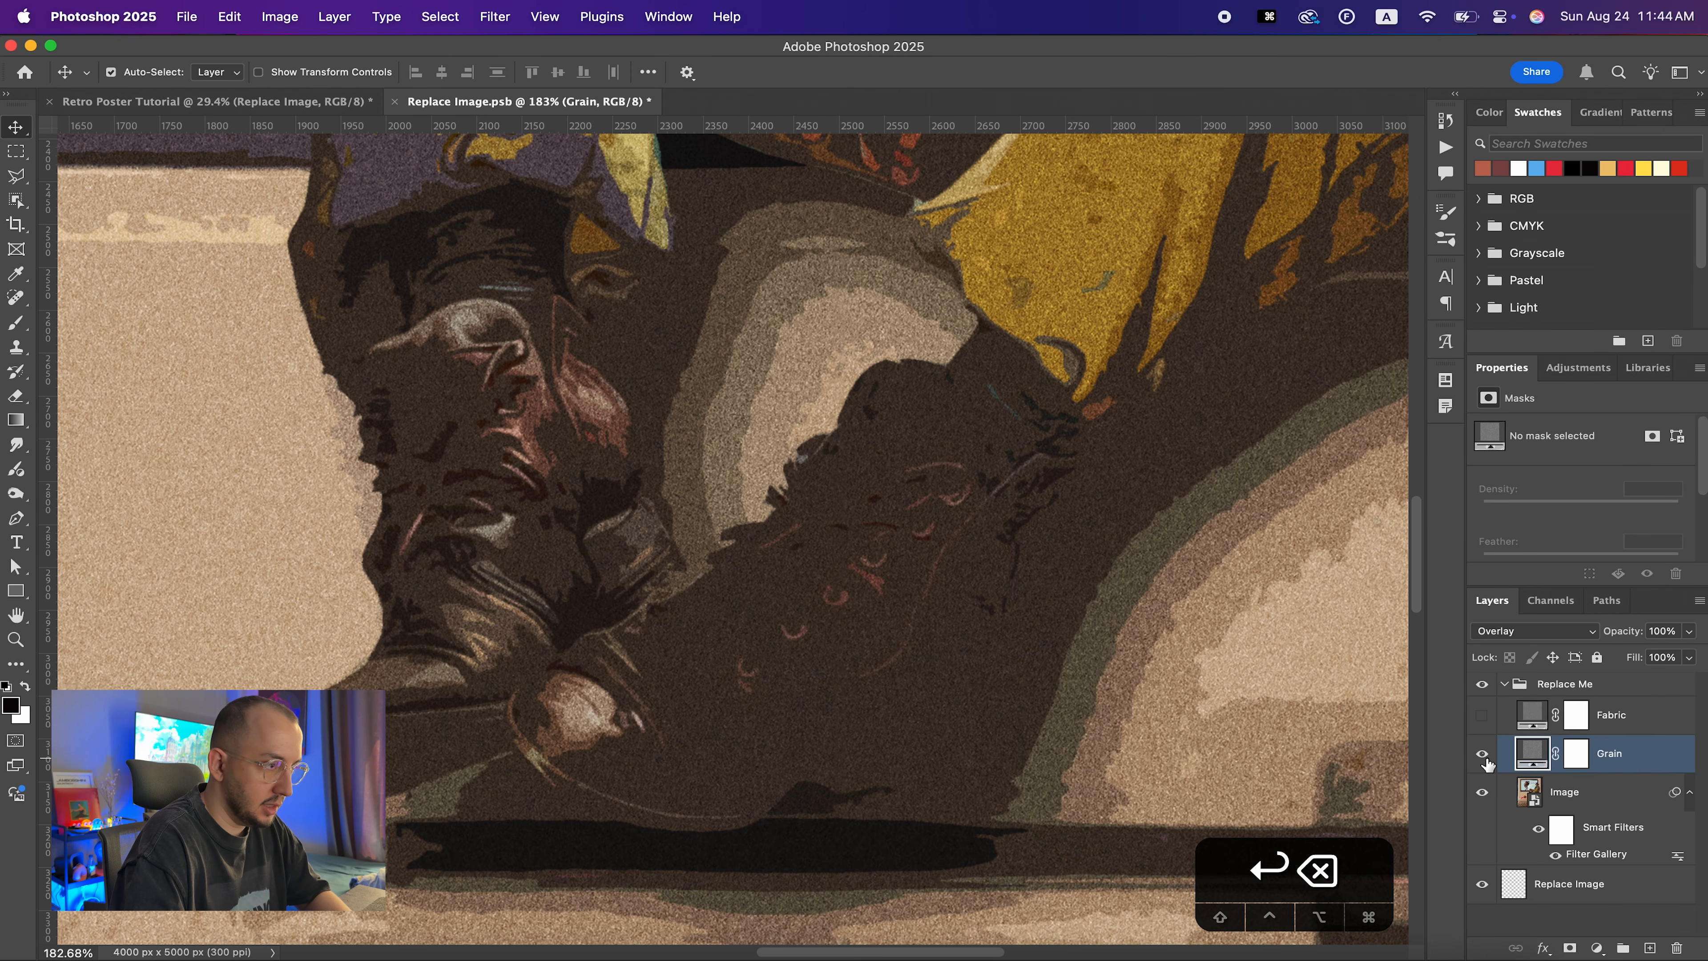
Show the Fabric layer again and save the Replace Image smart object's contents
{"action": "left_click", "coordinate": [1482, 715]}
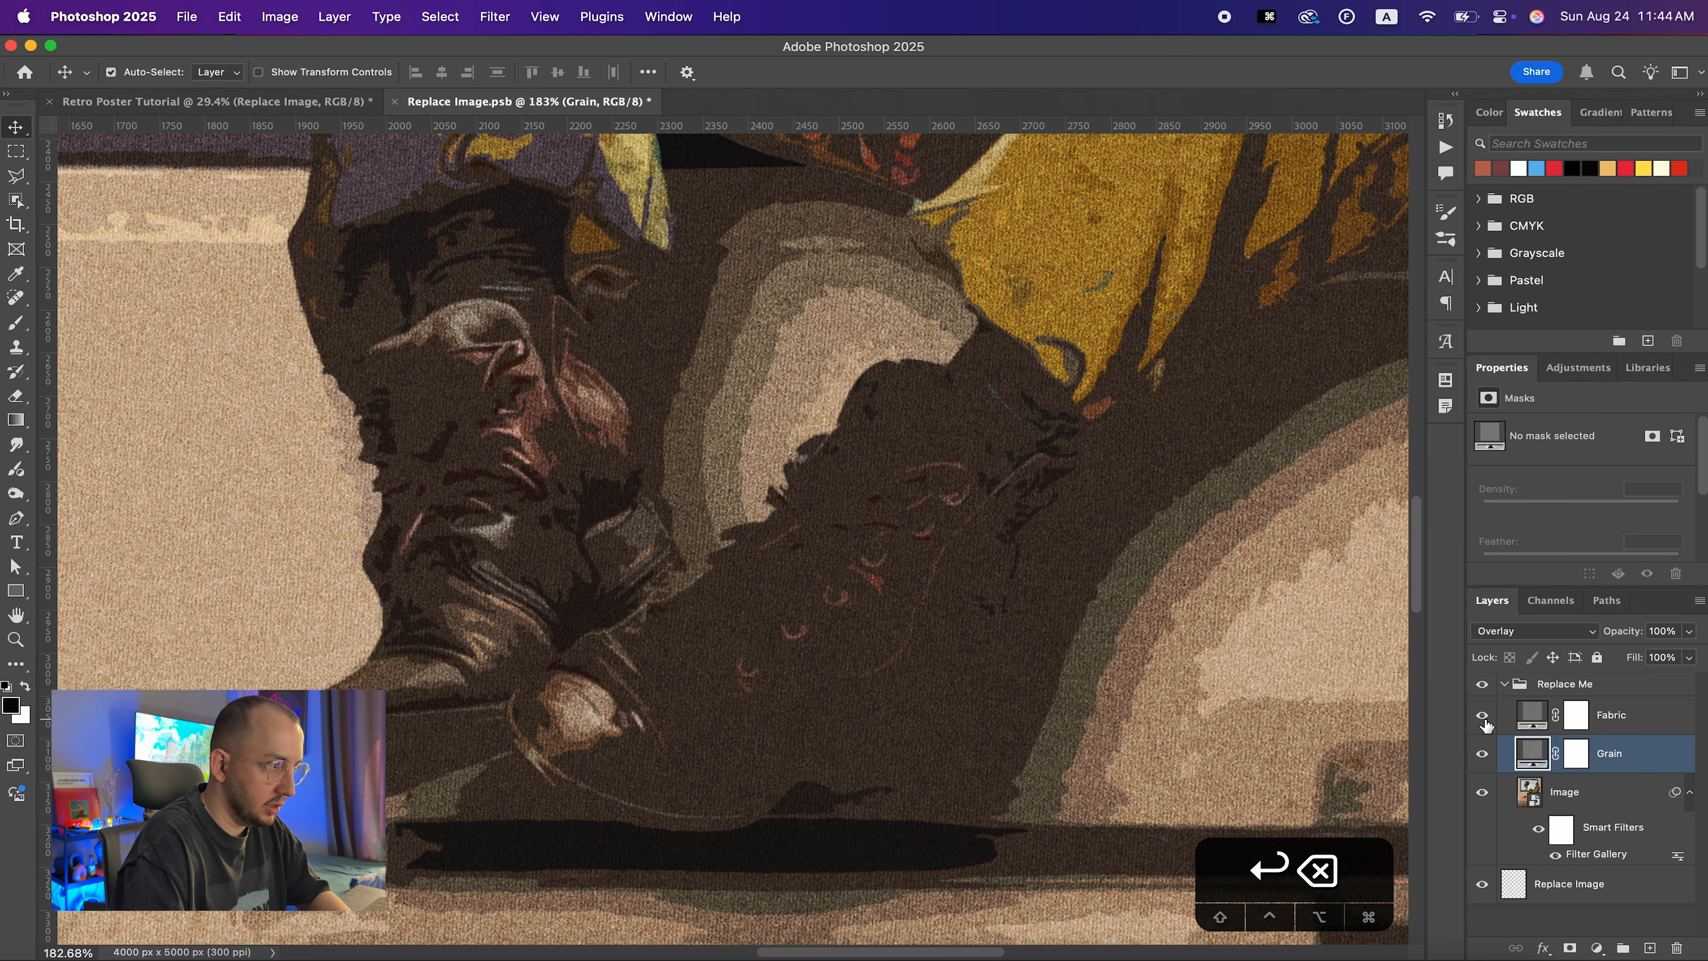
{"action": "scroll", "coordinate": [1048, 534], "scroll_direction": "down", "scroll_amount": 10}
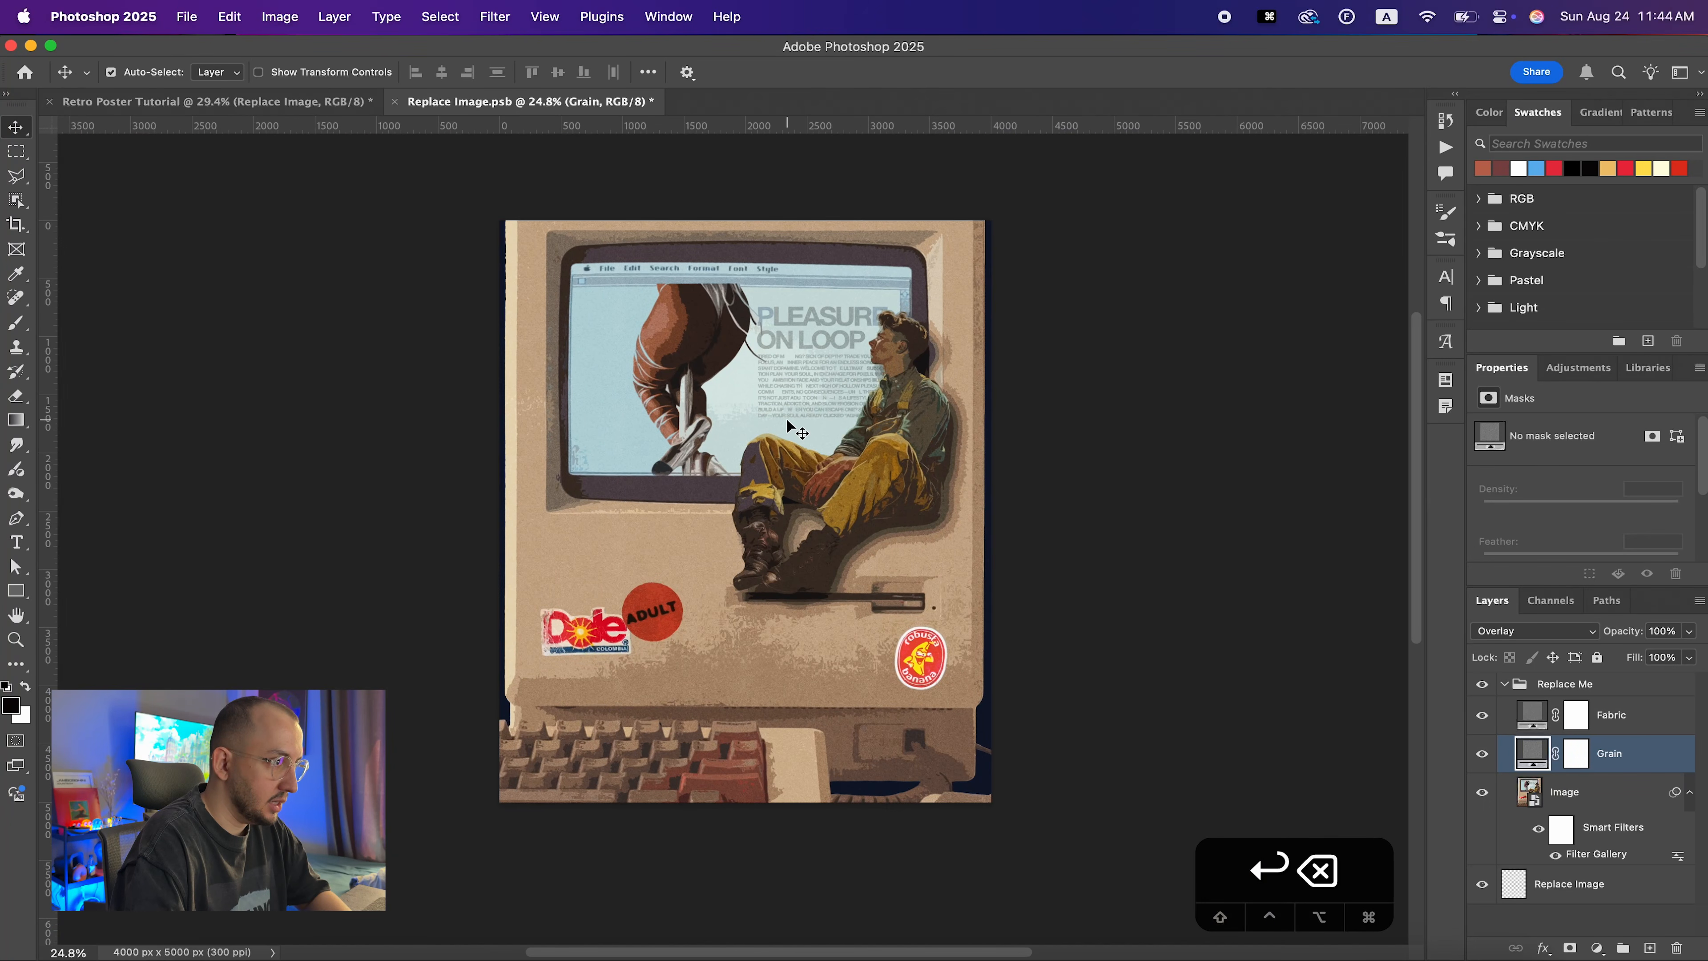
{"action": "scroll", "coordinate": [788, 425], "scroll_direction": "up", "scroll_amount": 1}
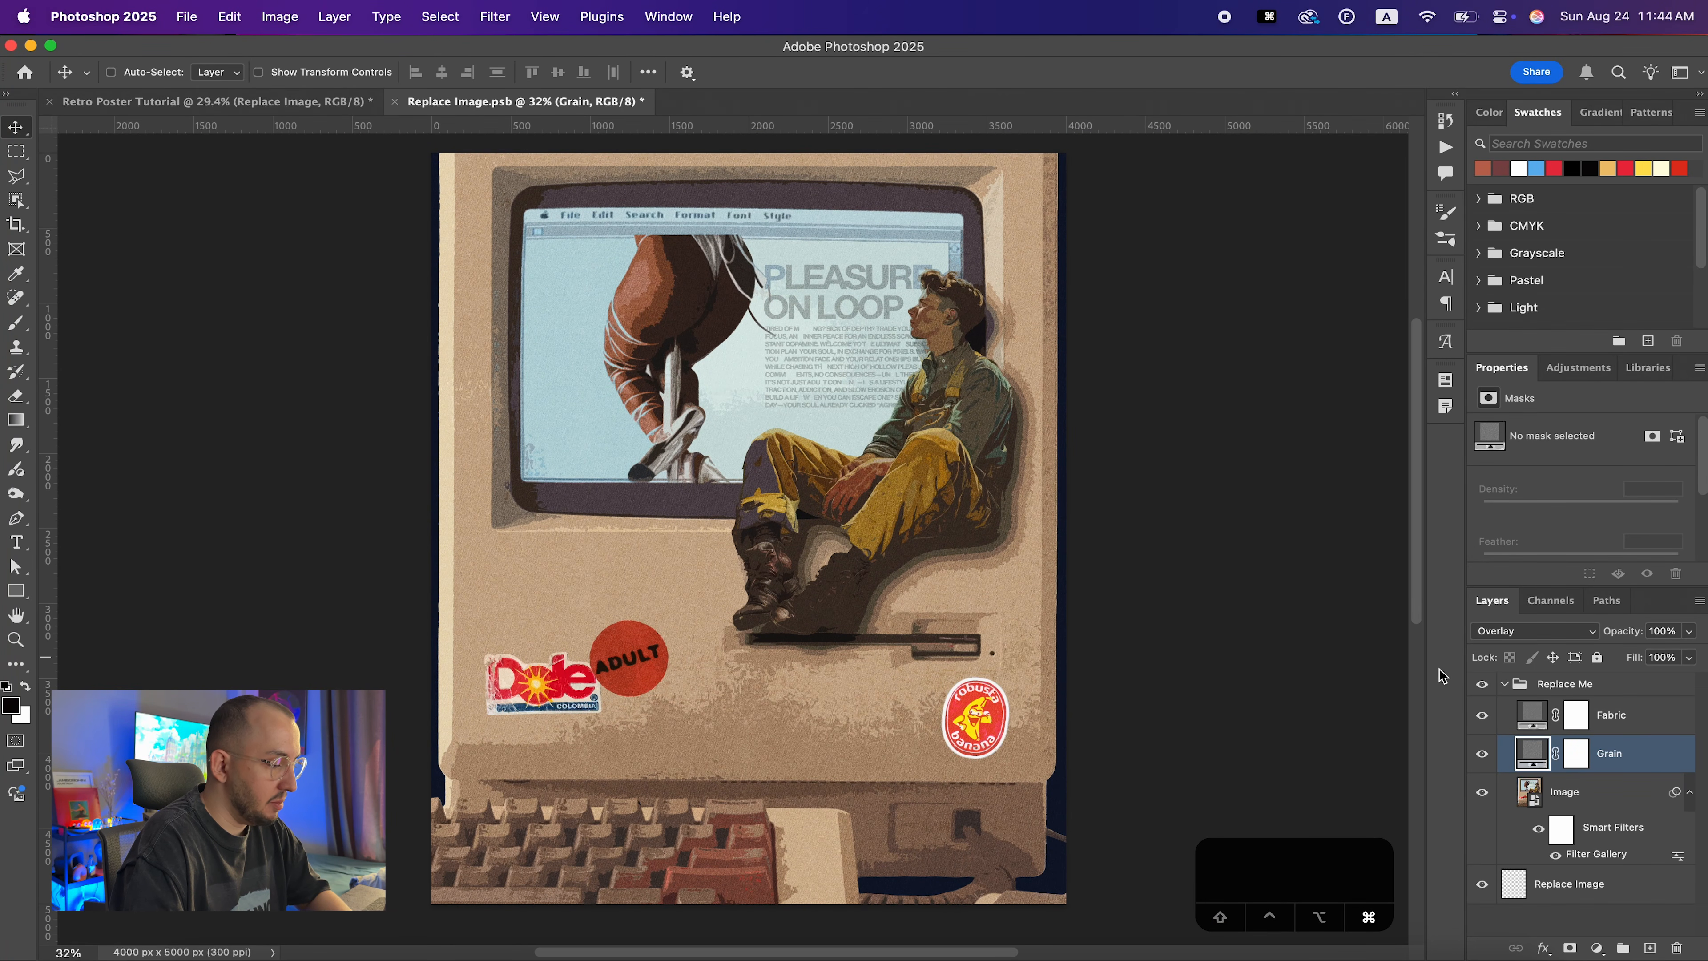
{"action": "key", "text": "super+s"}
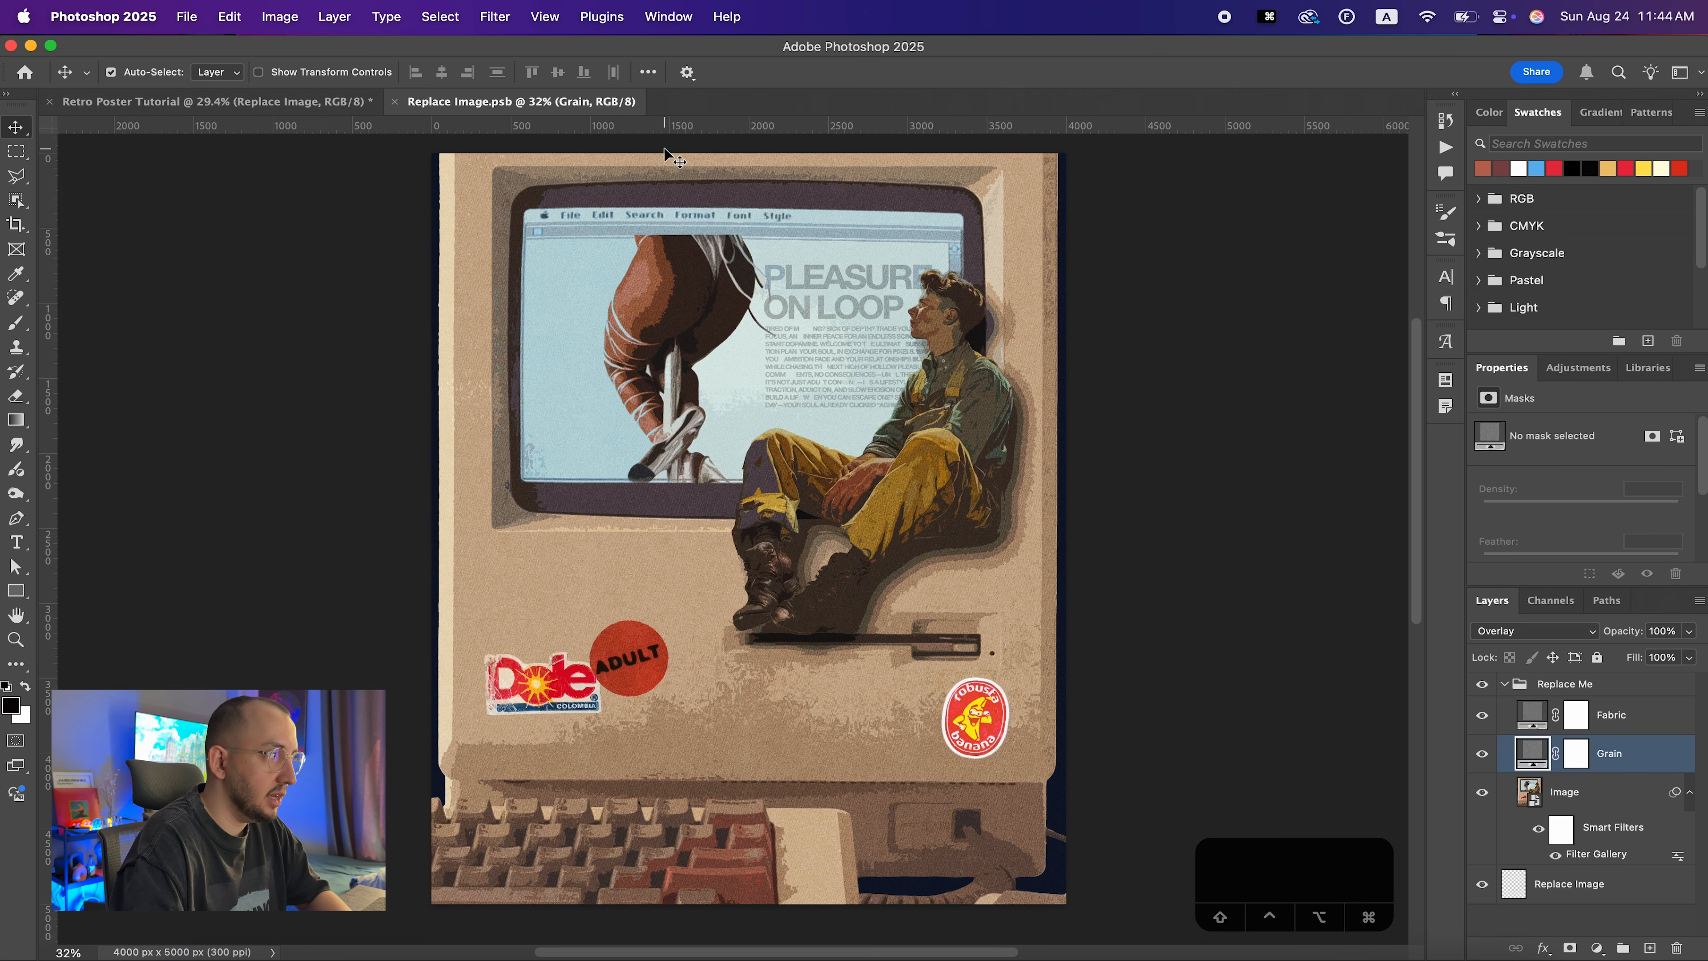
In the Retro Poster Tutorial document, duplicate the Replace Image layer, keeping the original hidden, and rename the copy Texture 1
{"action": "left_click", "coordinate": [227, 106]}
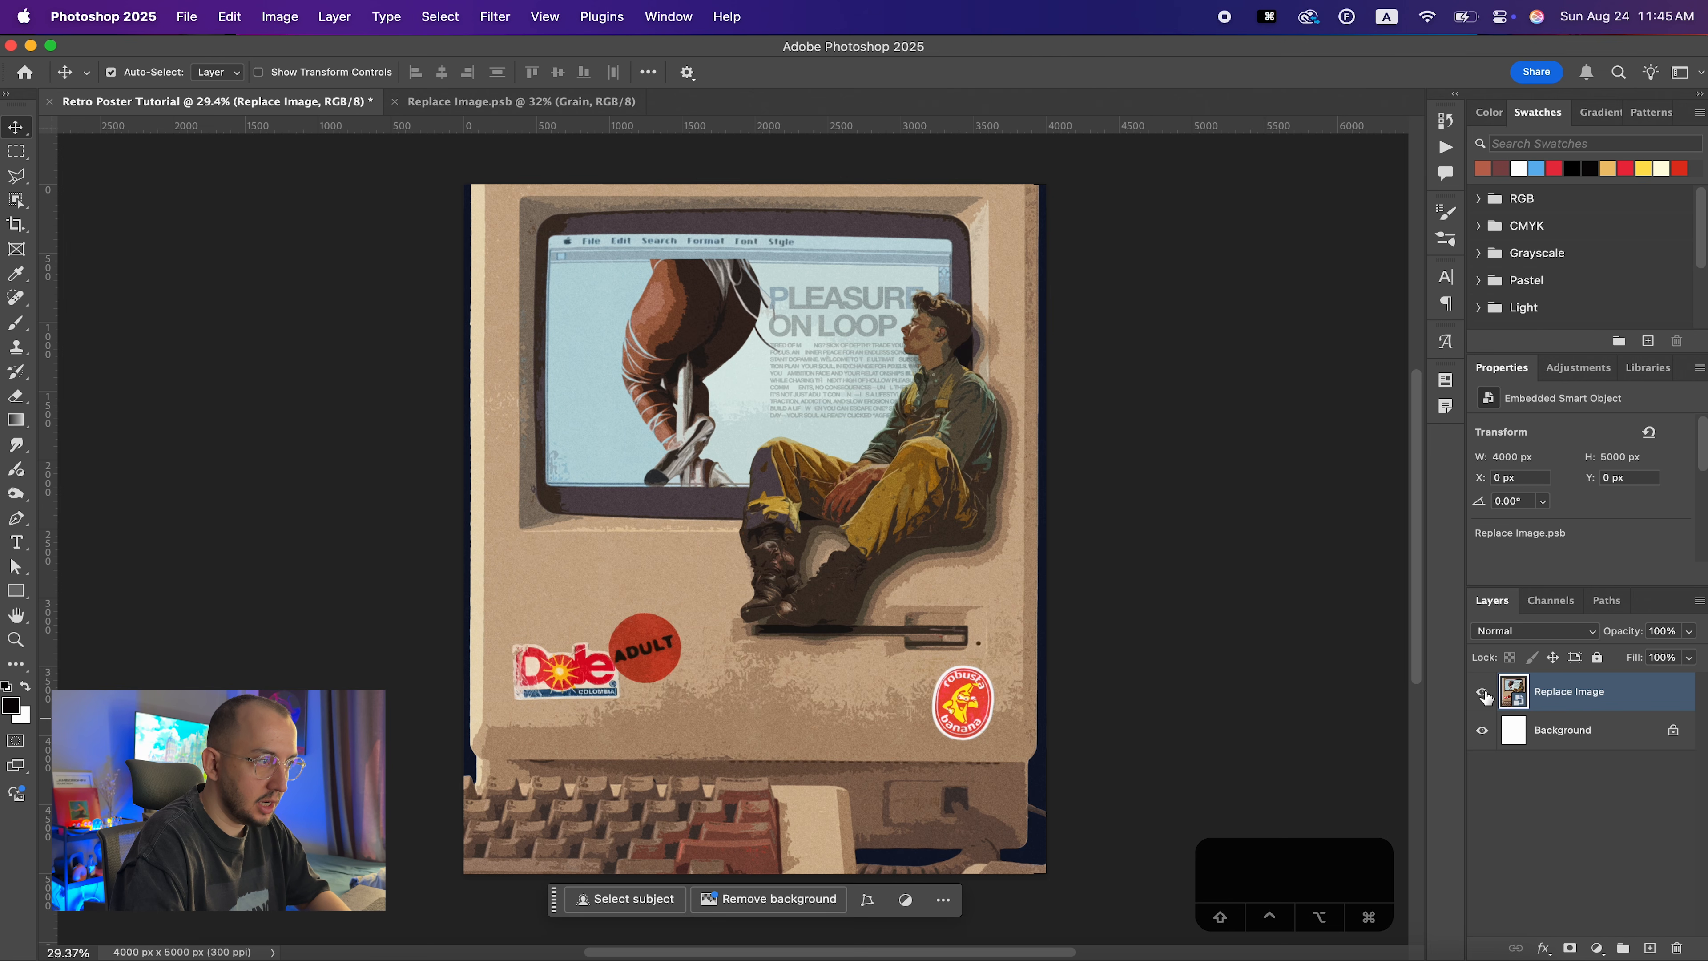
{"action": "key", "text": "super+j"}
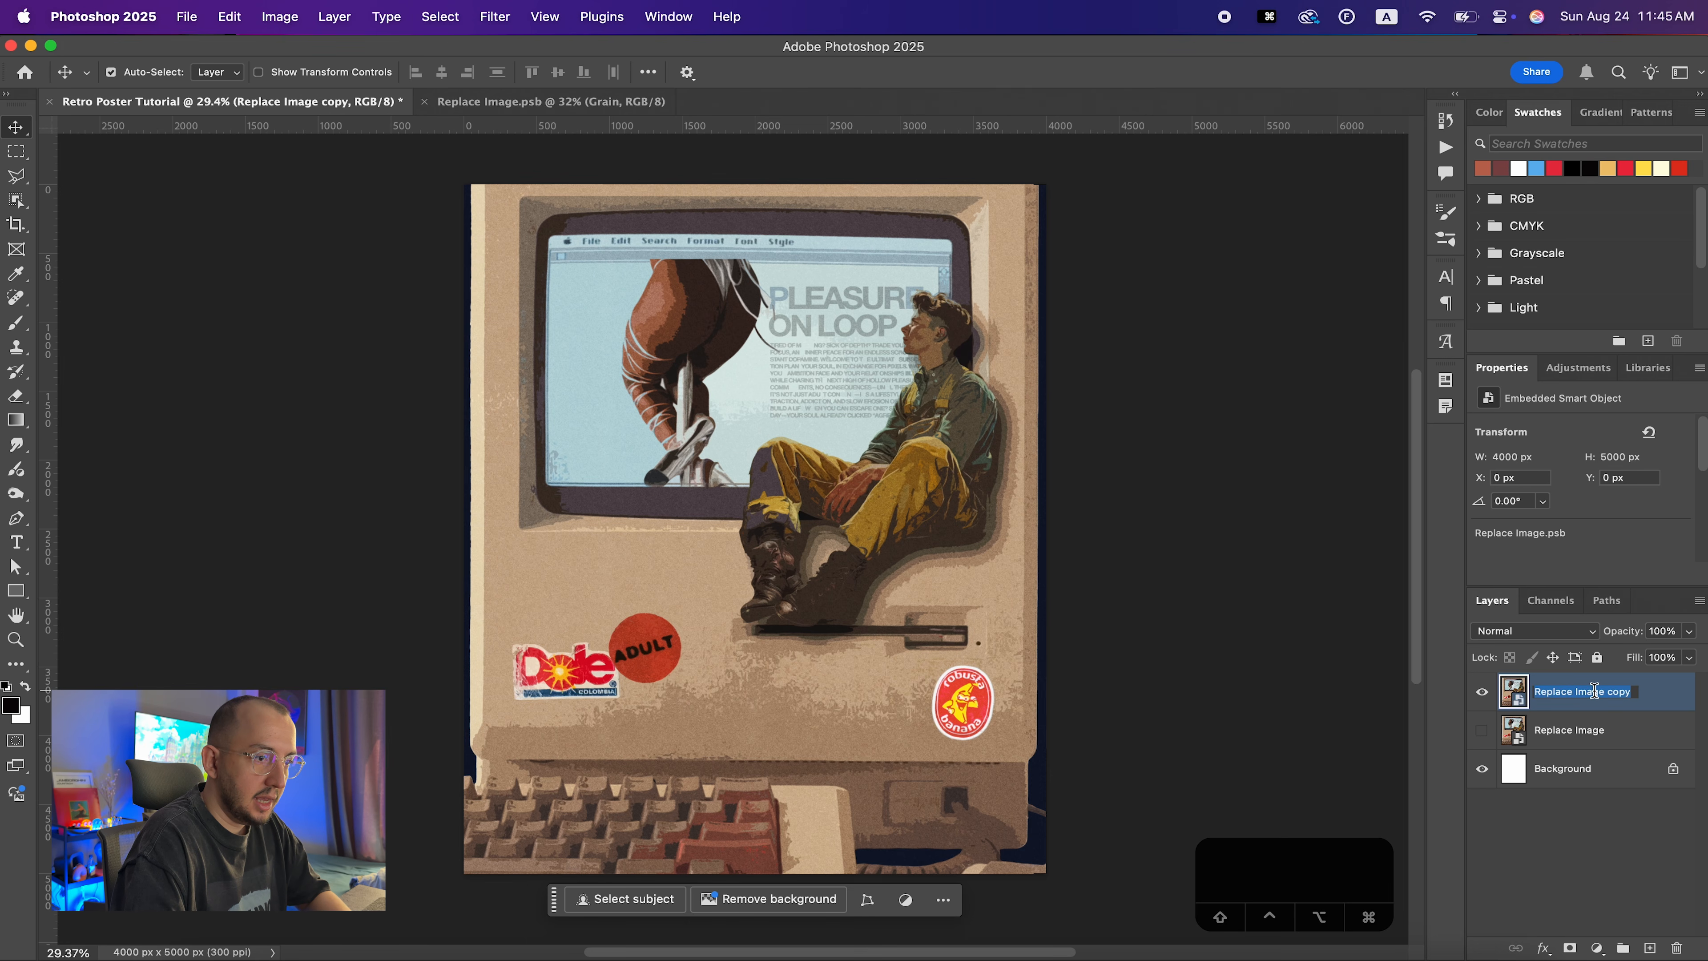
{"action": "double_click", "coordinate": [1576, 691]}
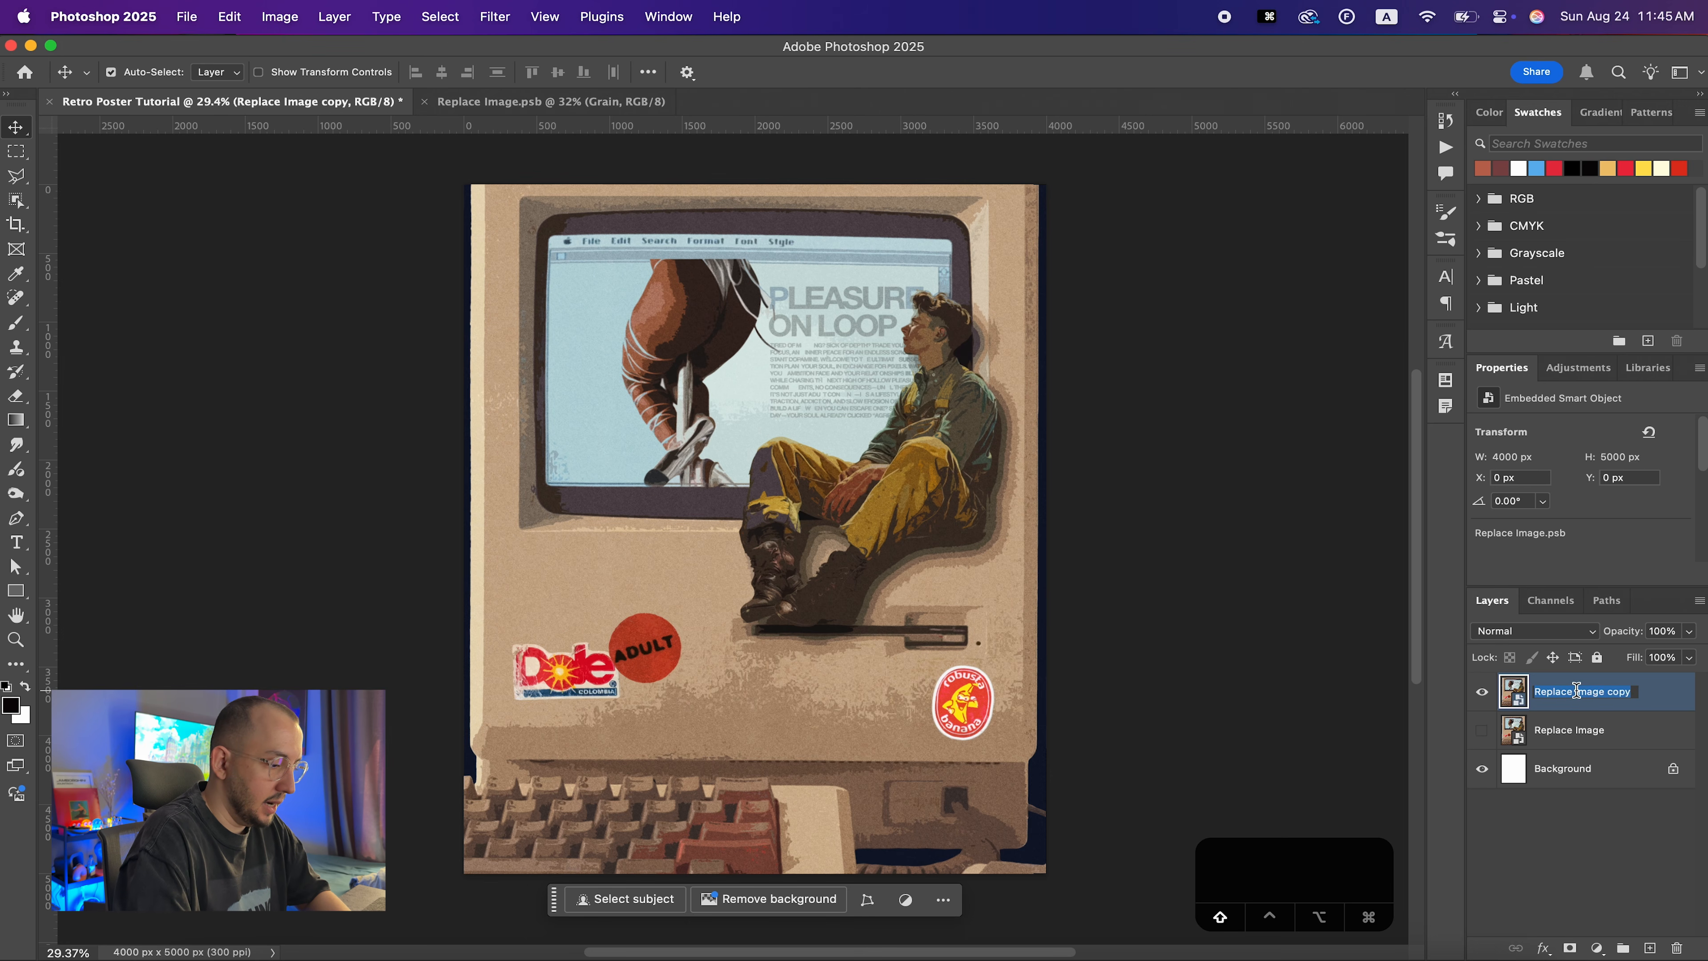
{"action": "type", "text": "Texture 1"}
{"action": "key", "text": "Return"}
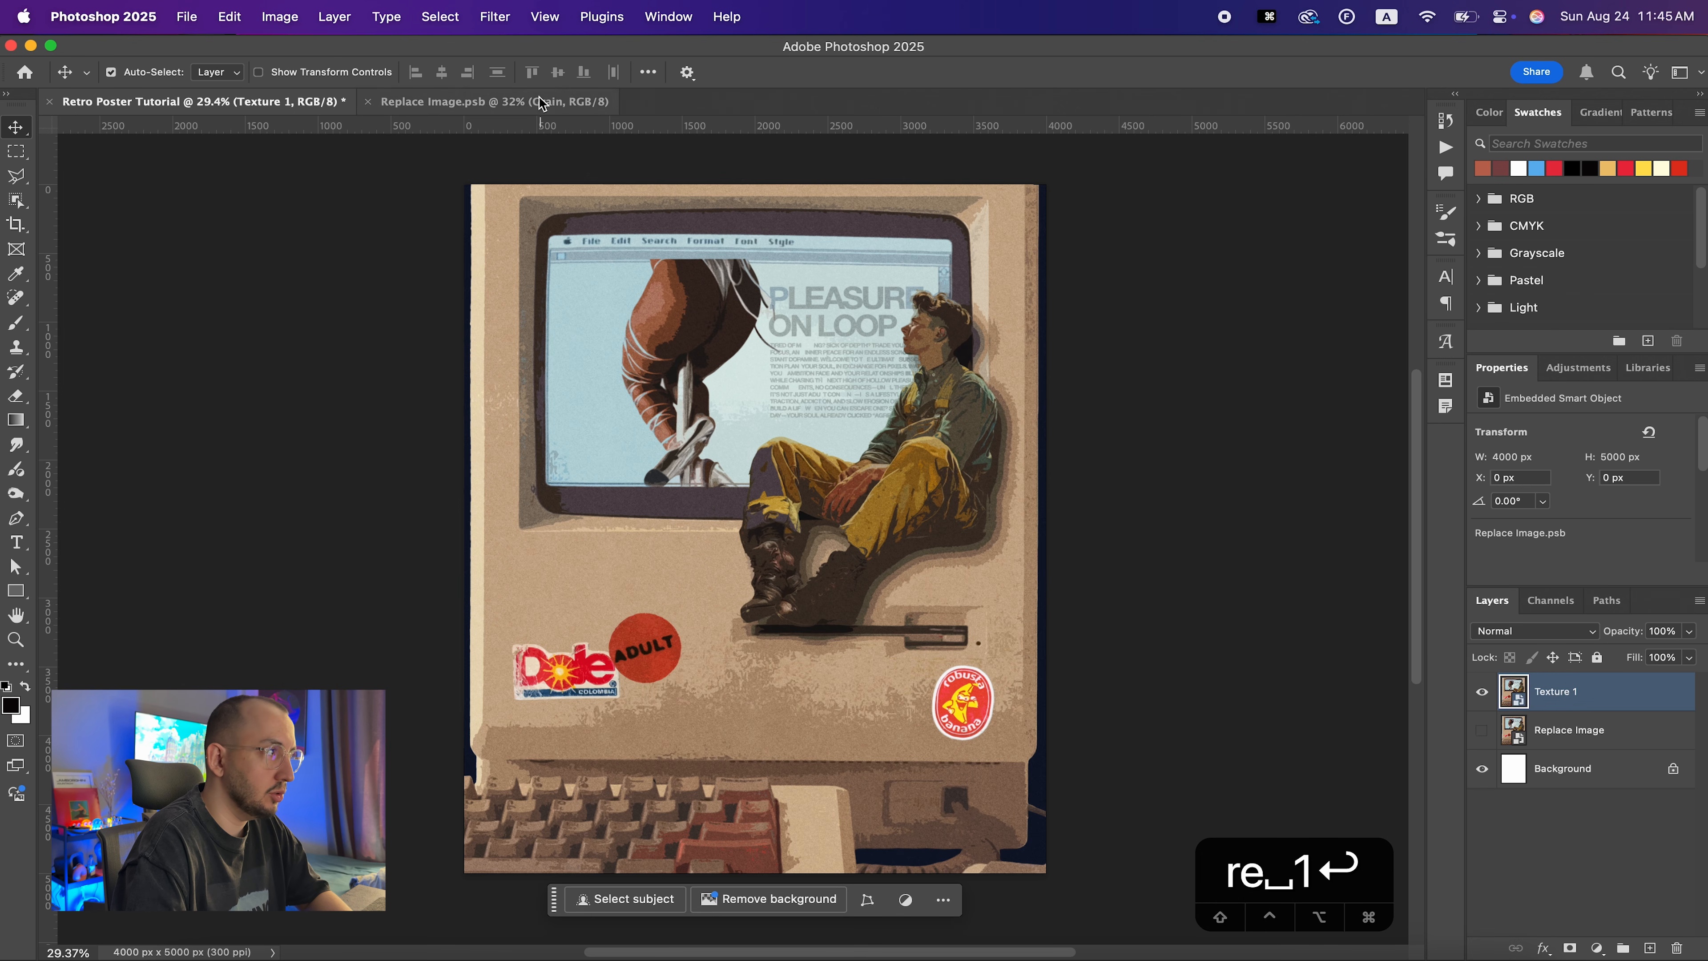
Apply an Add Noise smart filter to Texture 1 with 30% amount, Uniform distribution and Monochromatic enabled
{"action": "left_click", "coordinate": [493, 20]}
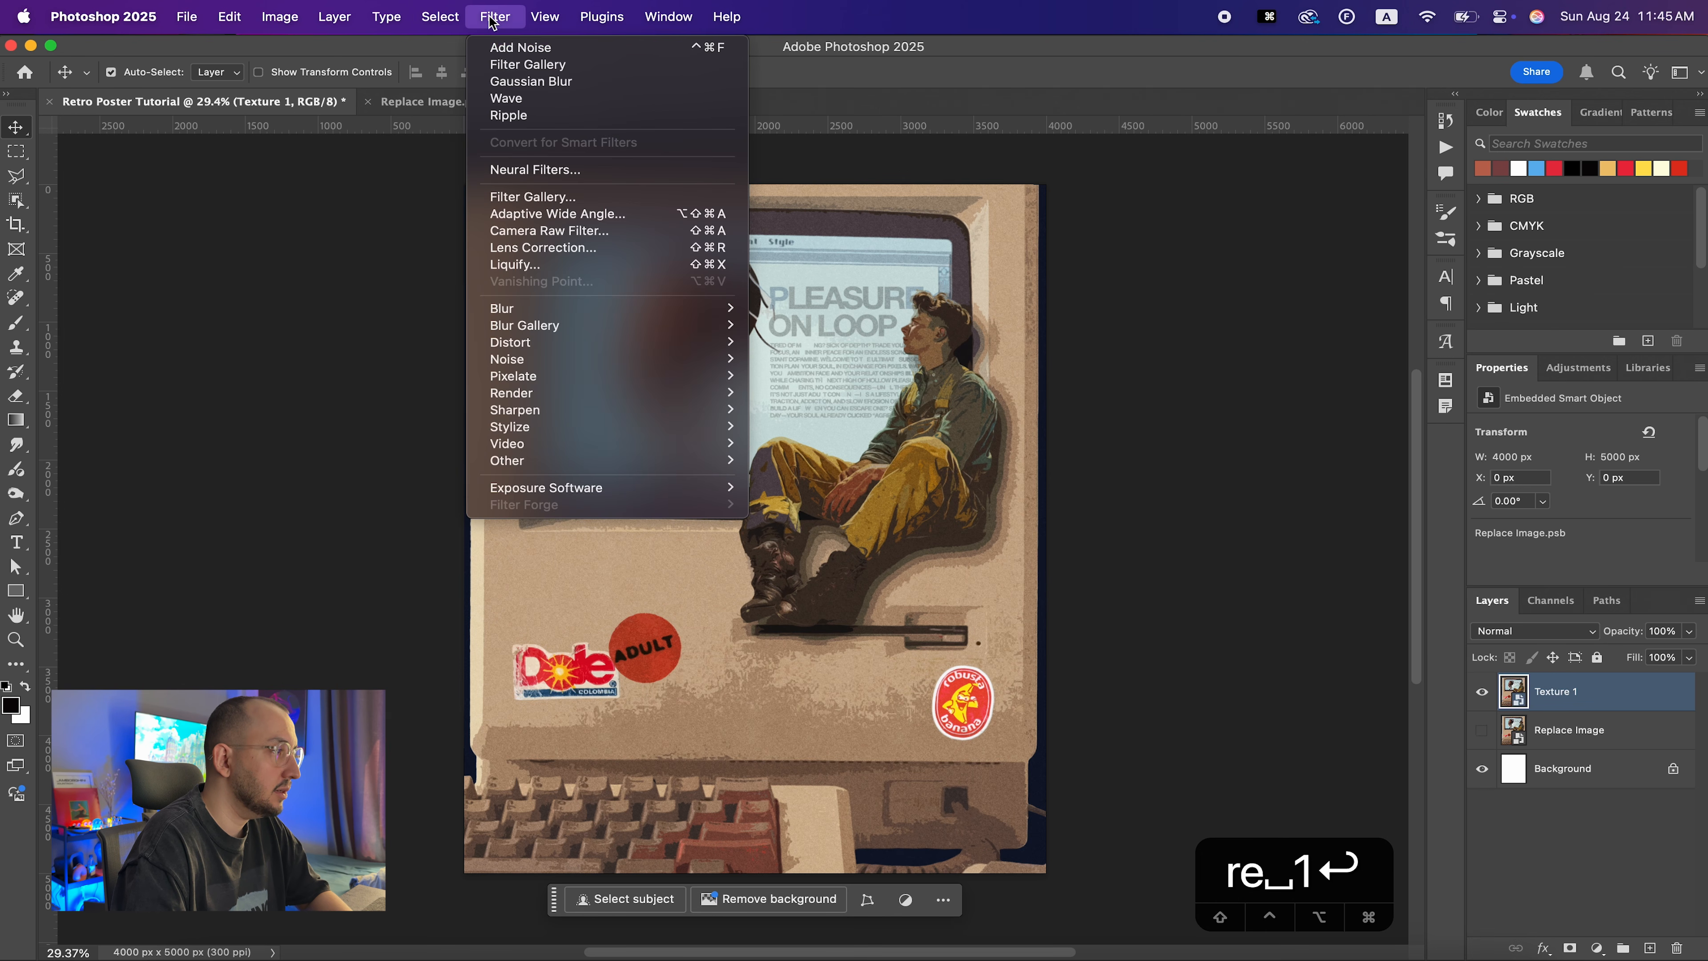
{"action": "mouse_move", "coordinate": [537, 359]}
{"action": "left_click", "coordinate": [835, 361]}
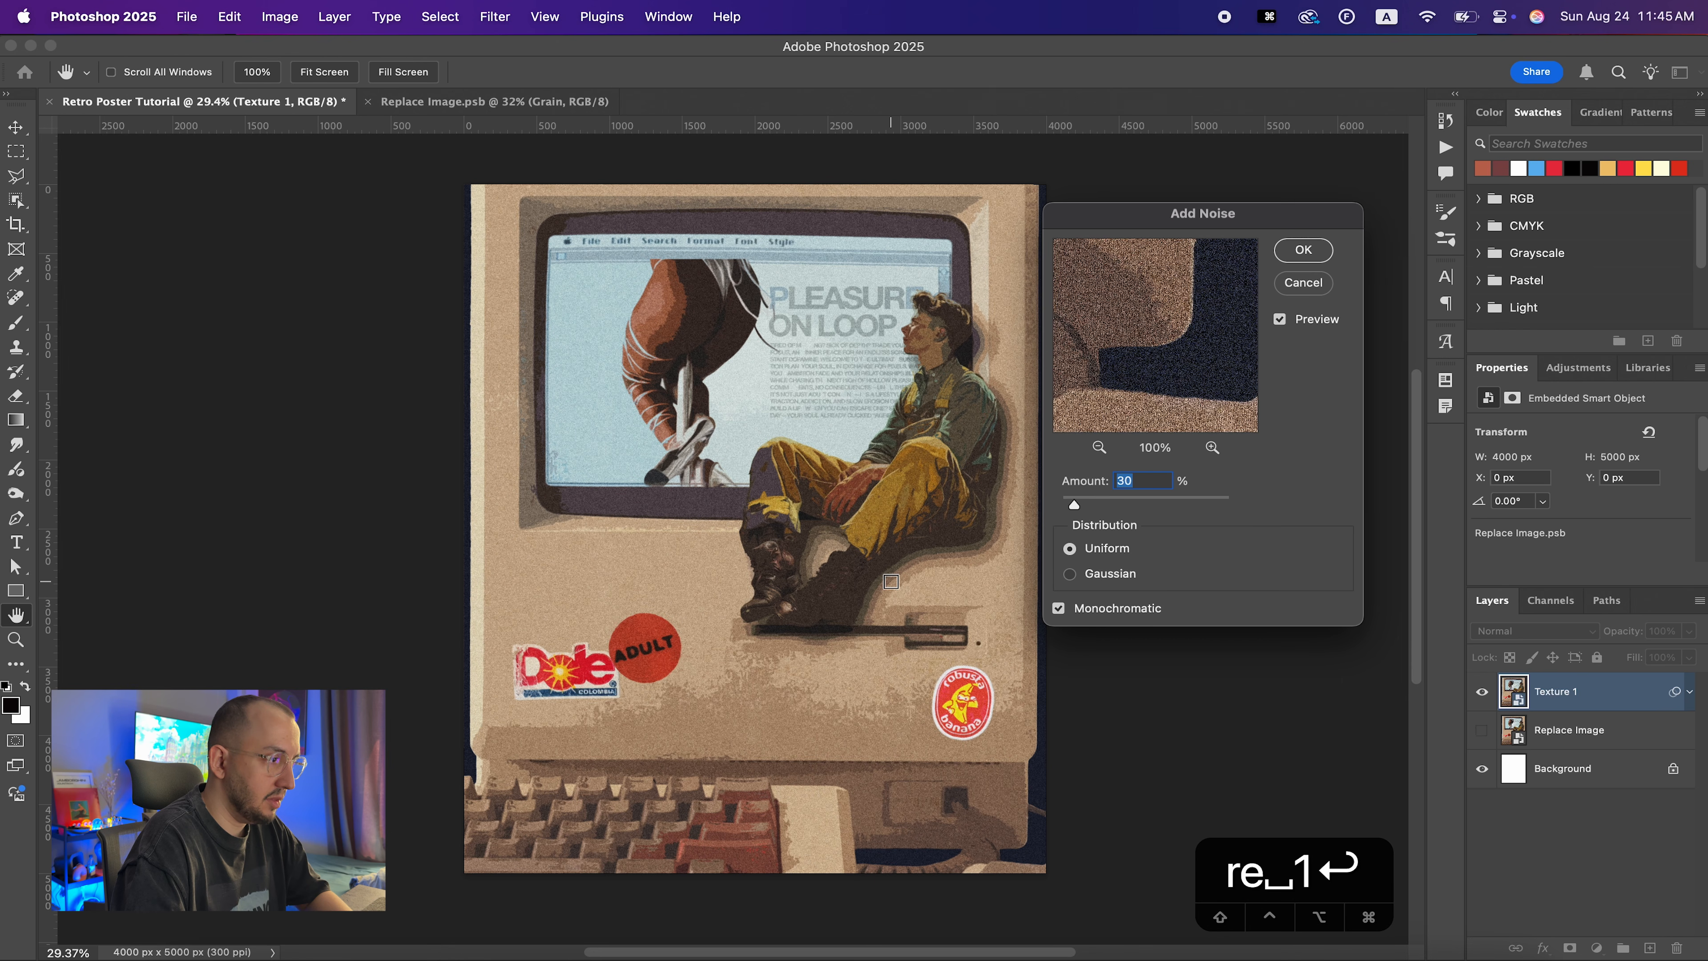
{"action": "key", "text": "super+equal"}
{"action": "key", "text": "super+equal"}
{"action": "key", "text": "super+equal"}
{"action": "scroll", "coordinate": [891, 581], "scroll_direction": "down", "scroll_amount": 3}
{"action": "scroll", "coordinate": [758, 582], "scroll_direction": "left", "scroll_amount": 4}
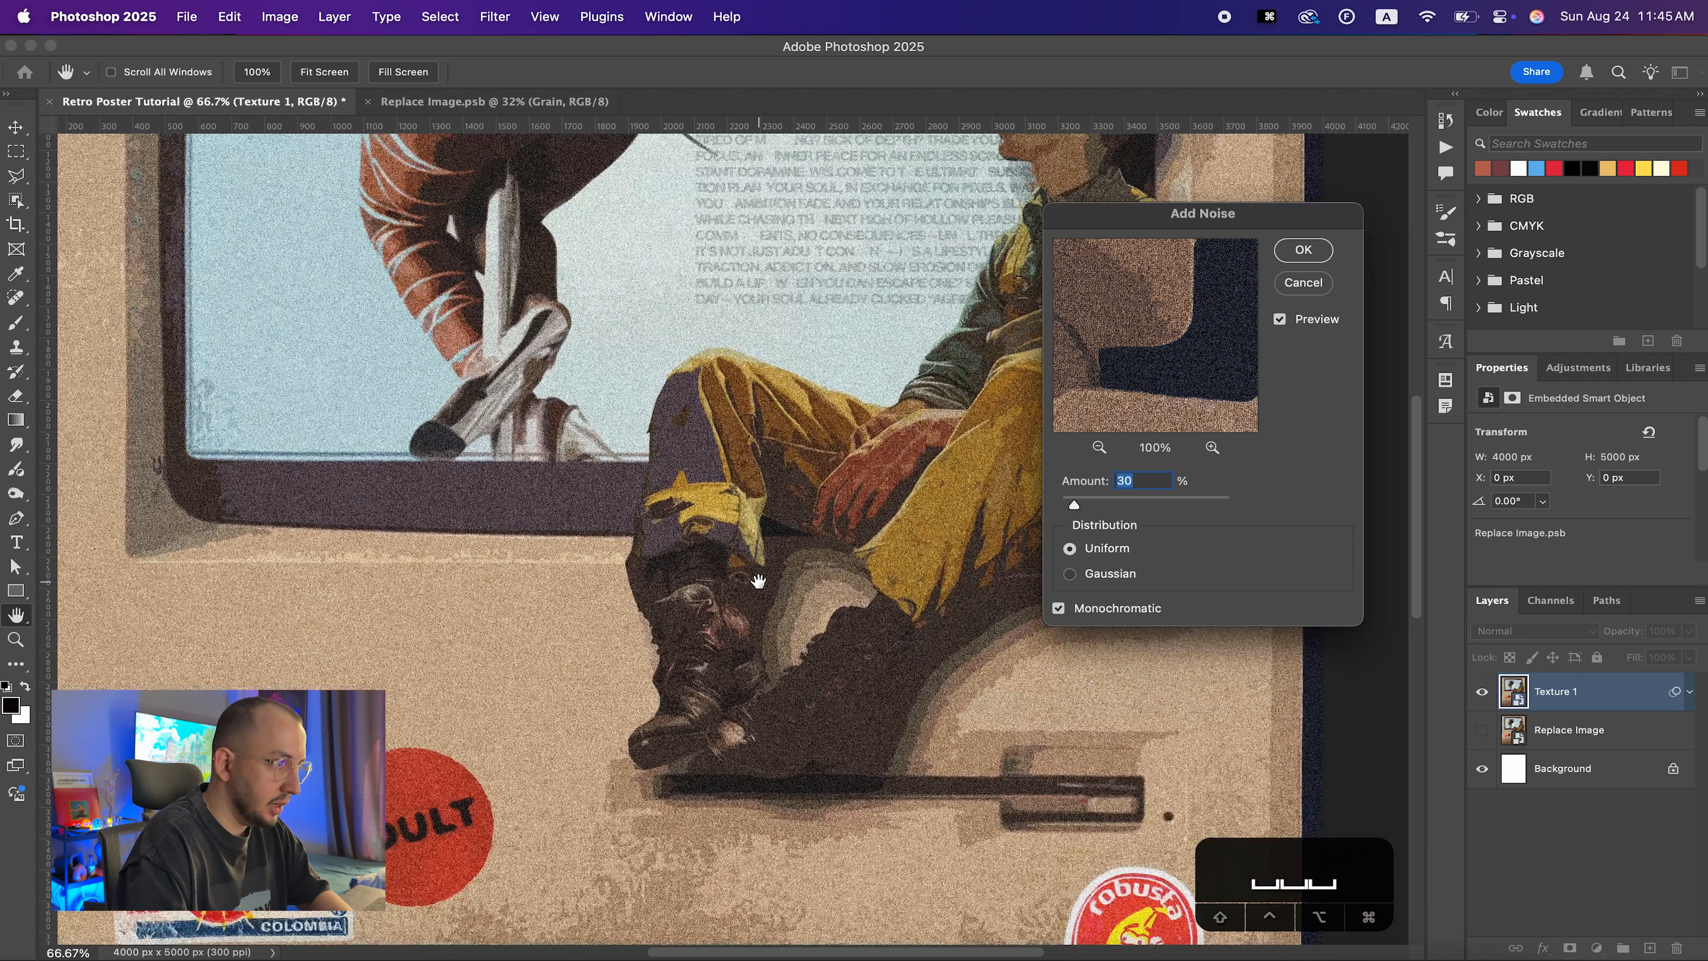
{"action": "key", "text": "super+minus"}
{"action": "key", "text": "super+minus"}
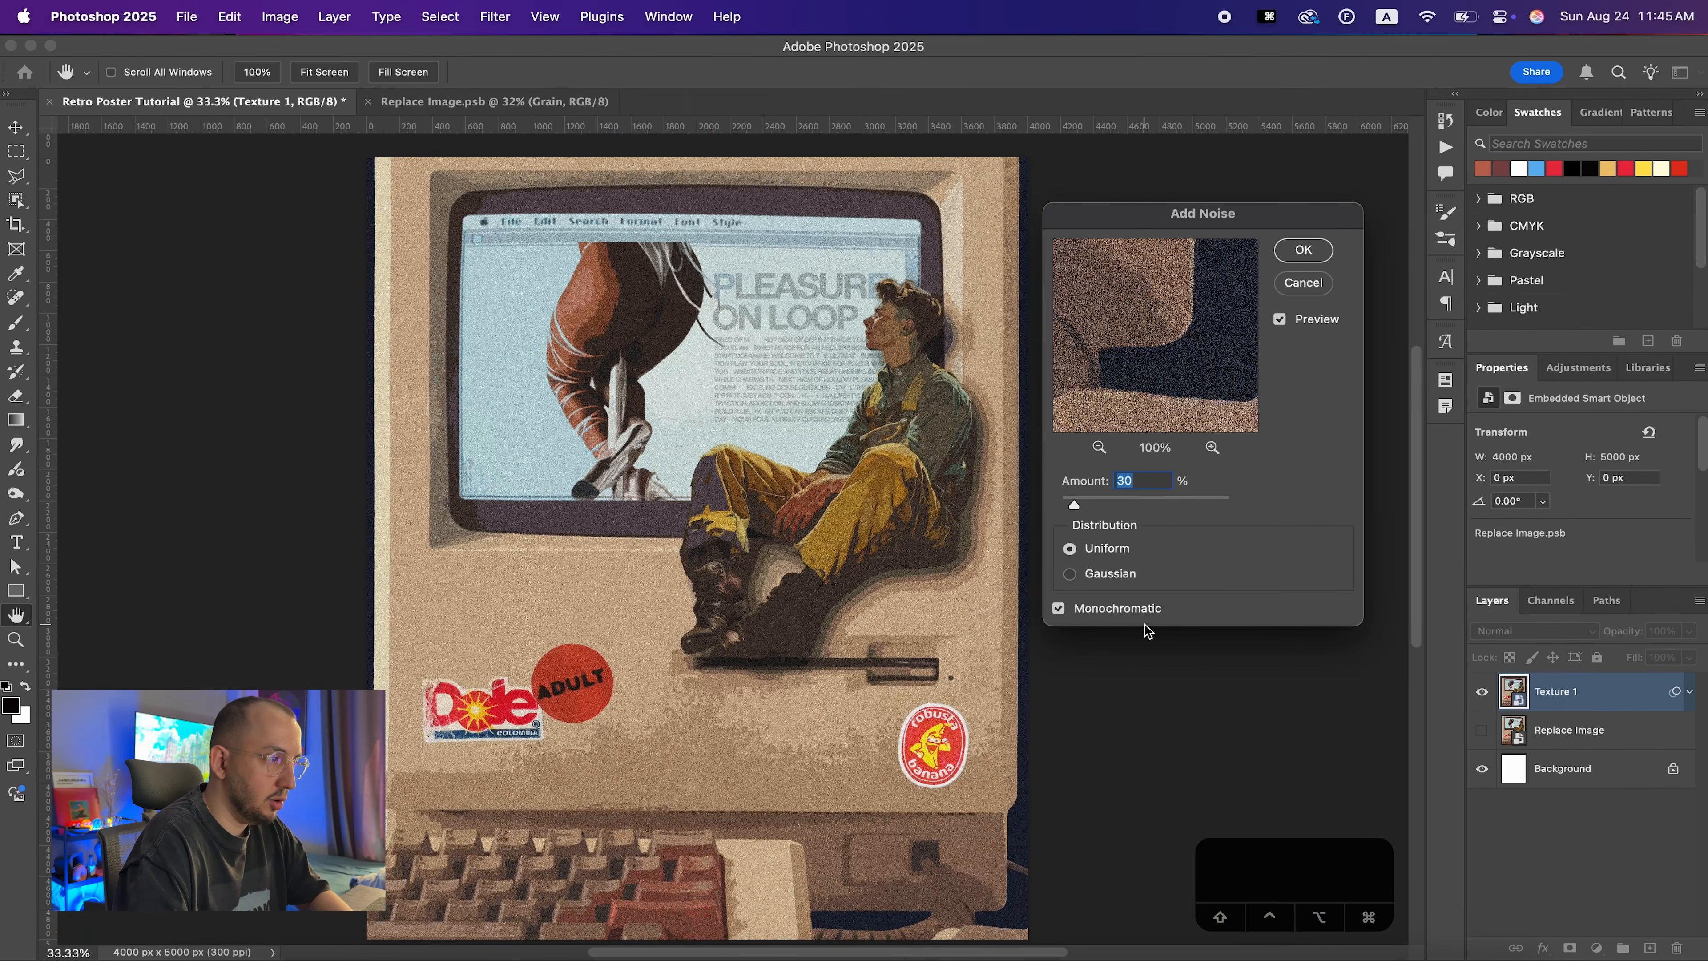
{"action": "left_click", "coordinate": [1304, 249]}
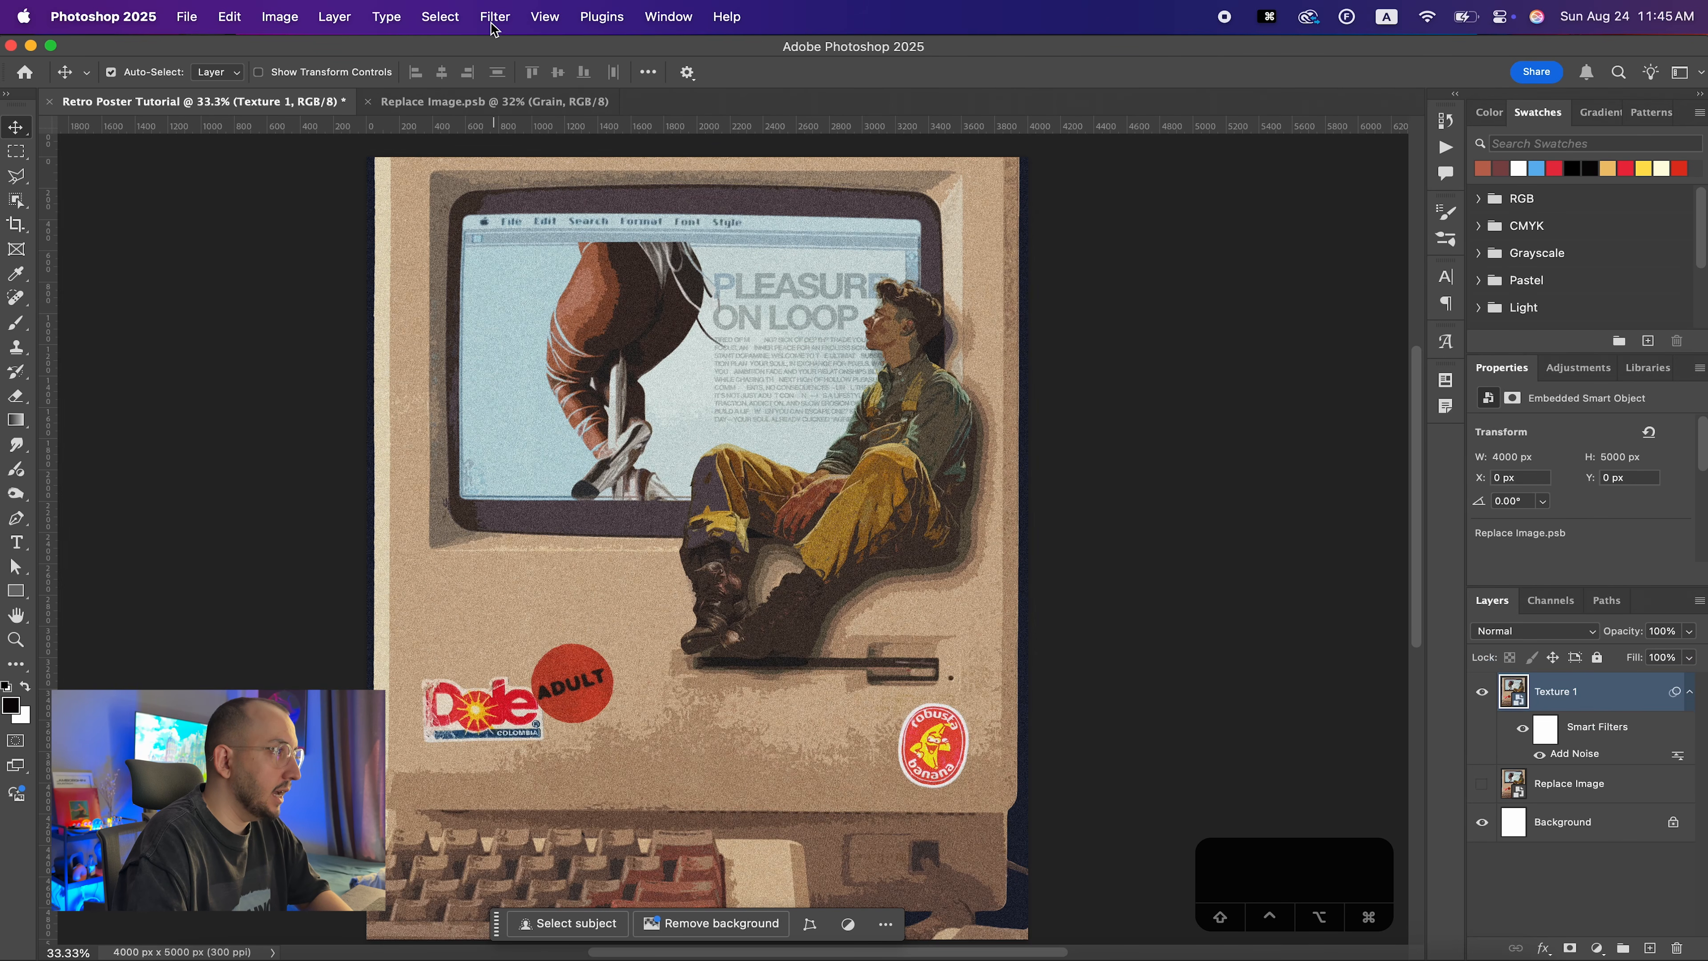
Apply a Gaussian Blur smart filter with a 0.5 pixel radius to Texture 1
{"action": "left_click", "coordinate": [493, 19]}
{"action": "mouse_move", "coordinate": [527, 308]}
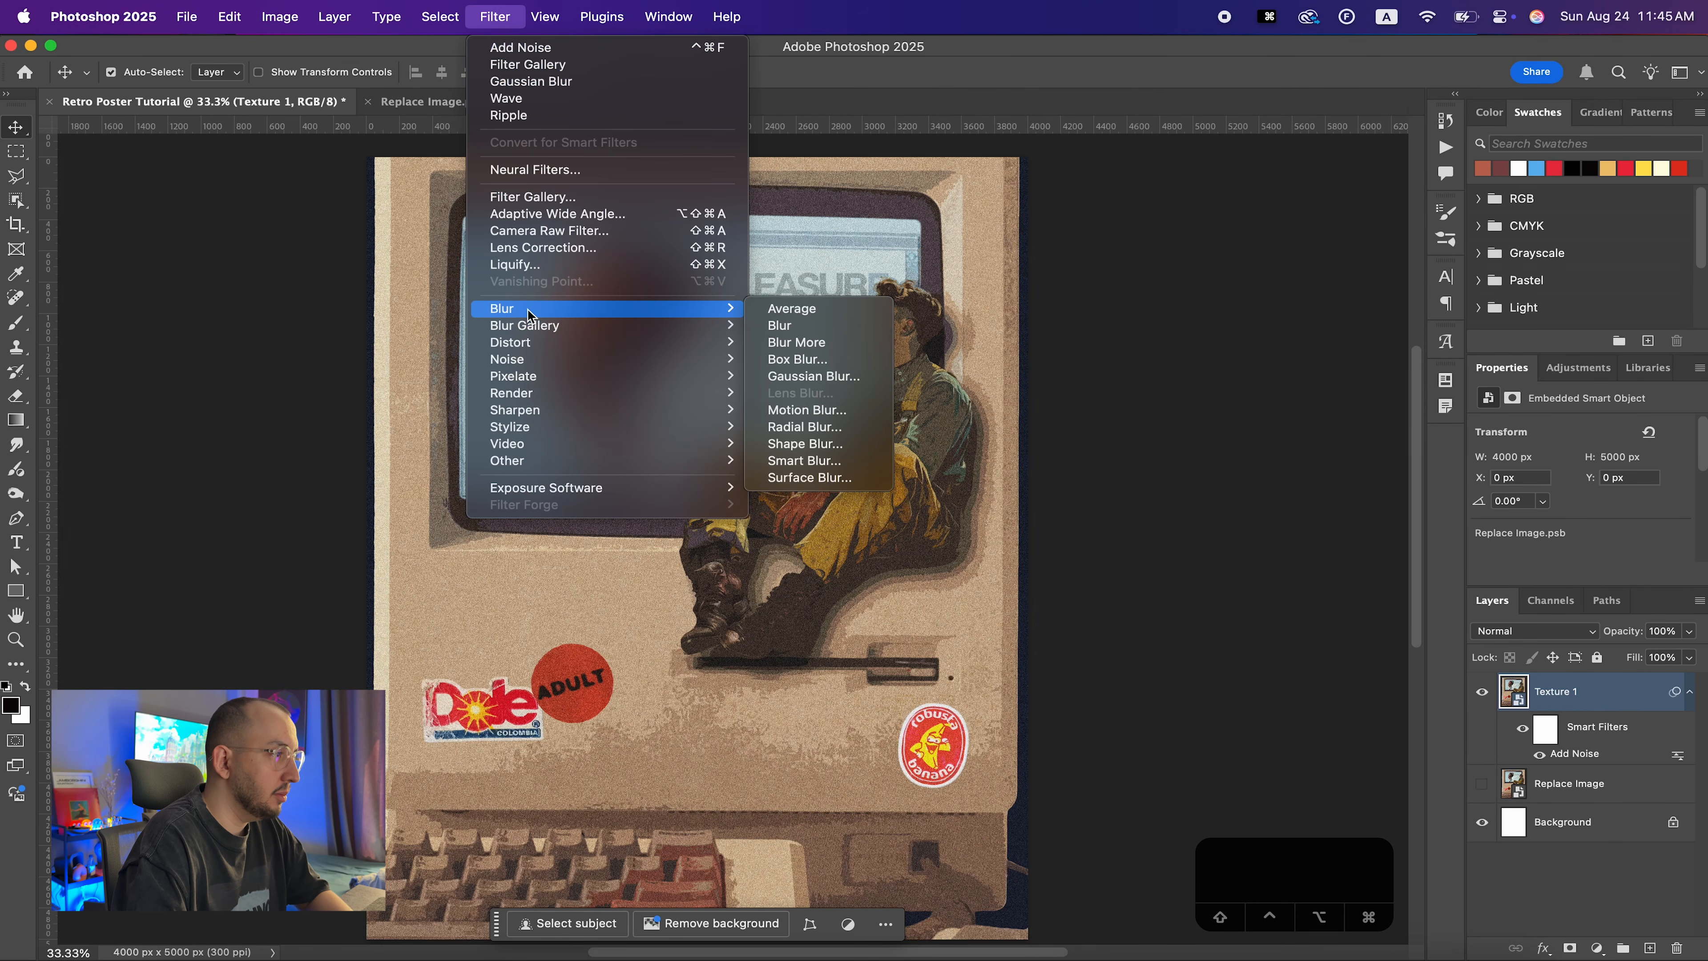
{"action": "left_click", "coordinate": [848, 388]}
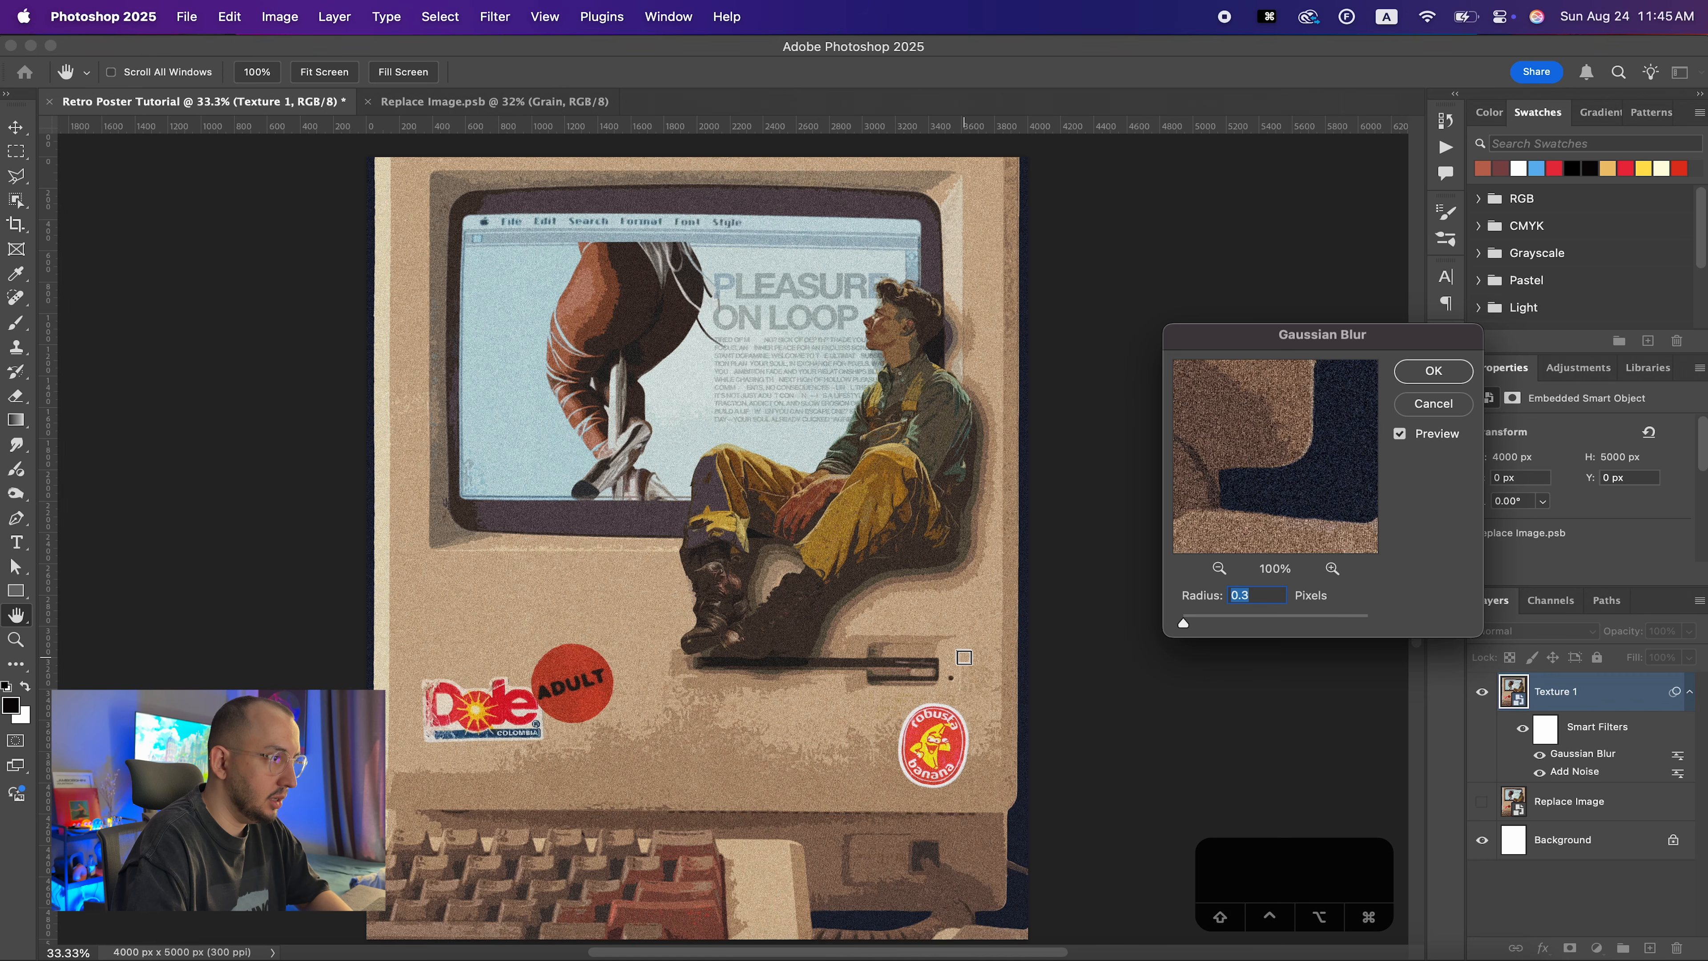
{"action": "type", "text": "1"}
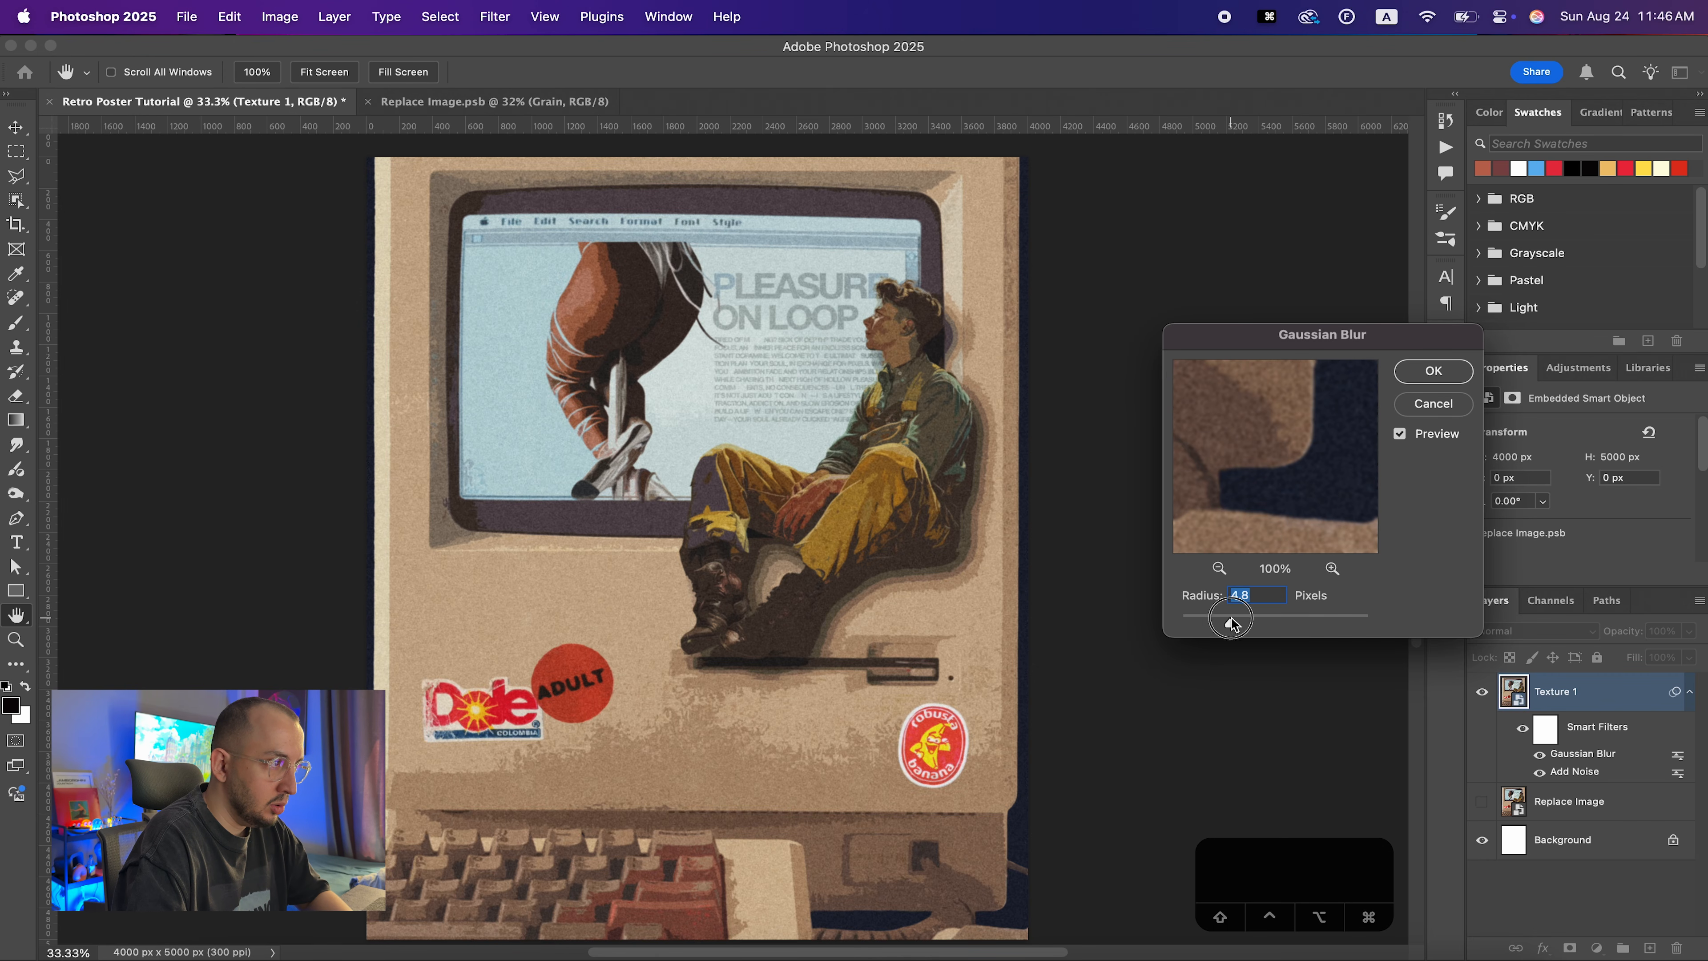
{"action": "left_click_drag", "start_coordinate": [1231, 618], "coordinate": [1190, 616]}
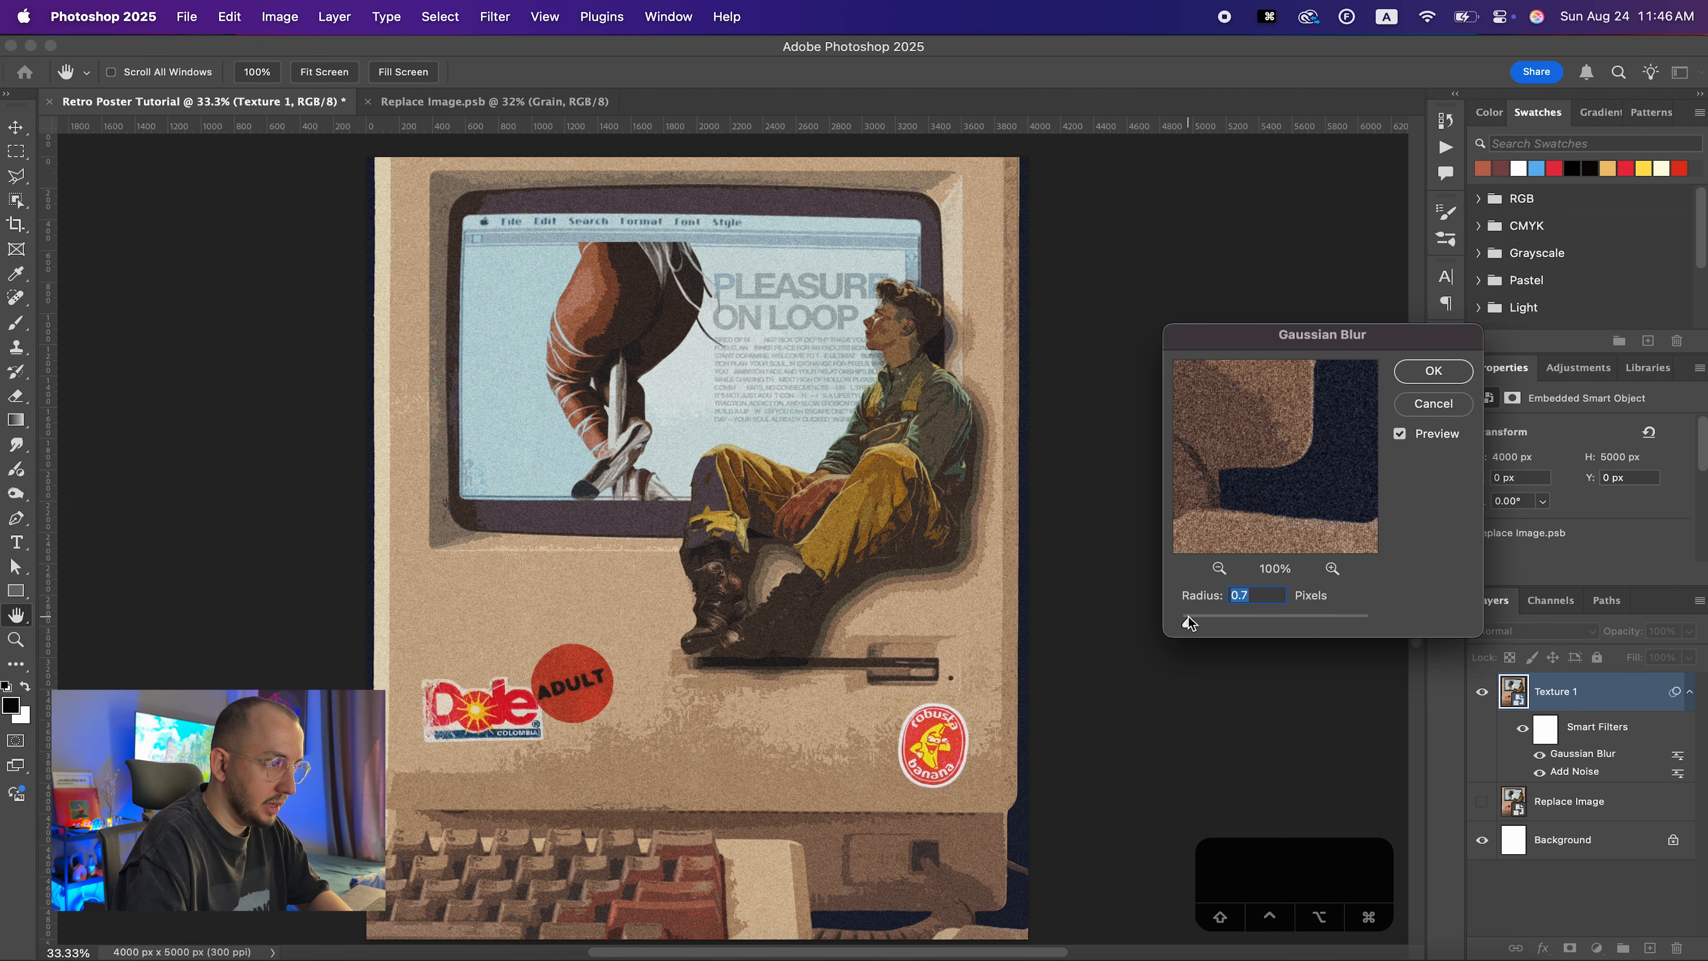
{"action": "type", "text": ".5"}
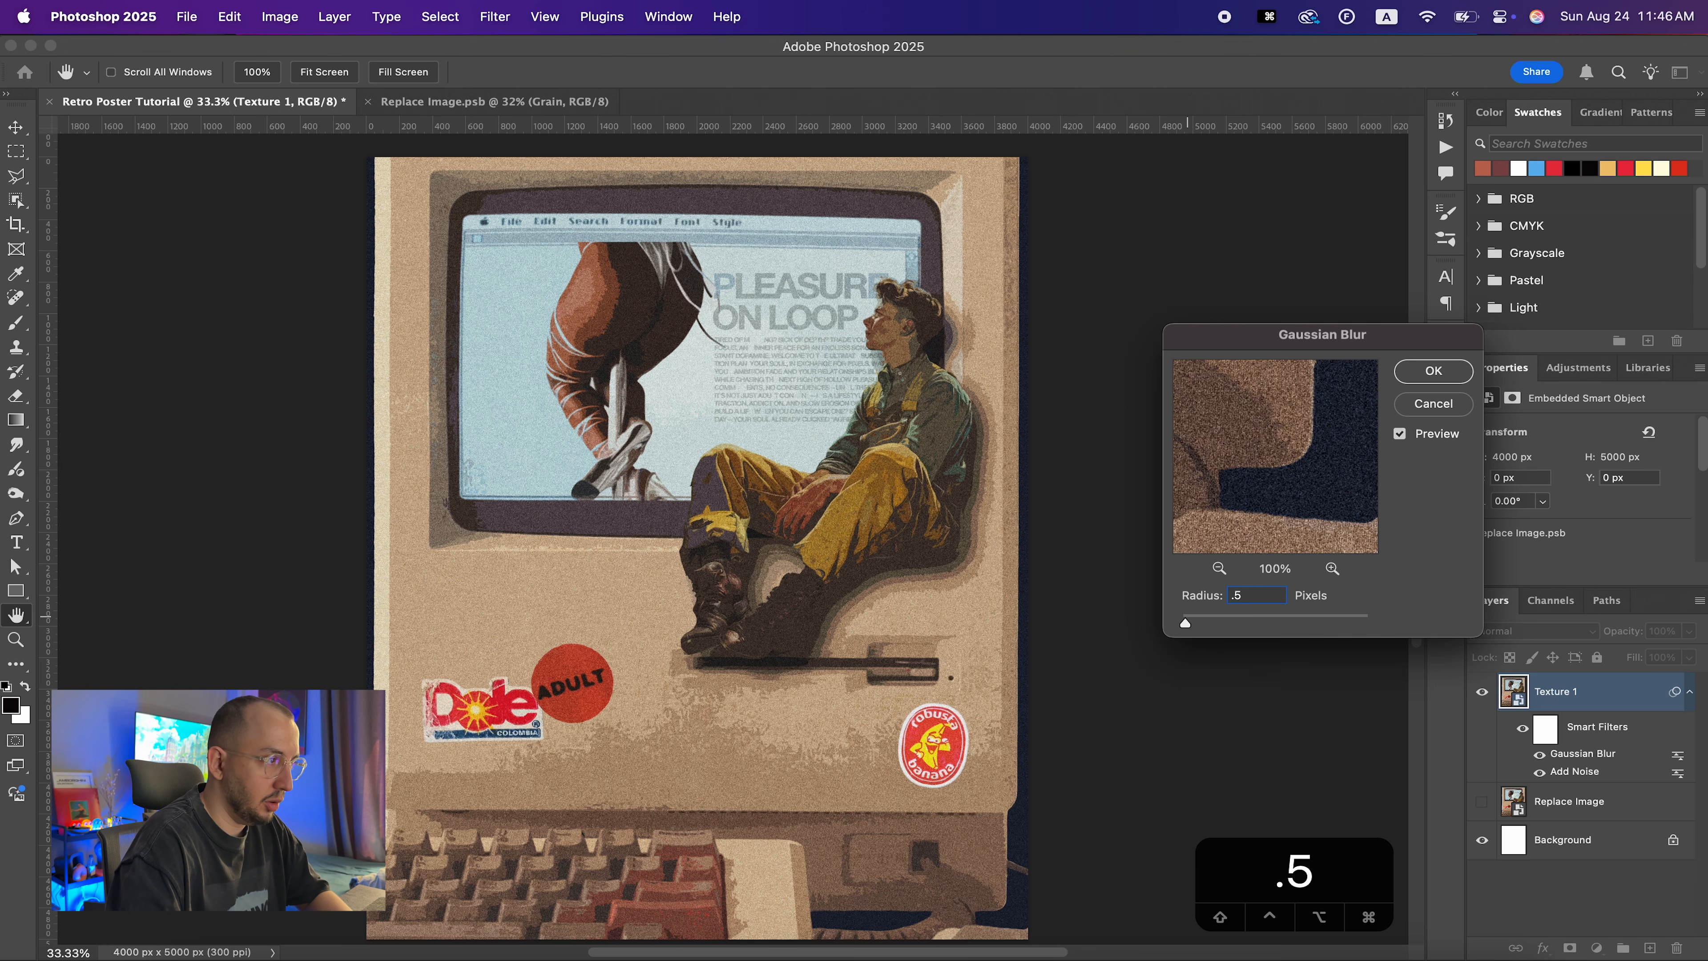
{"action": "key", "text": "Return"}
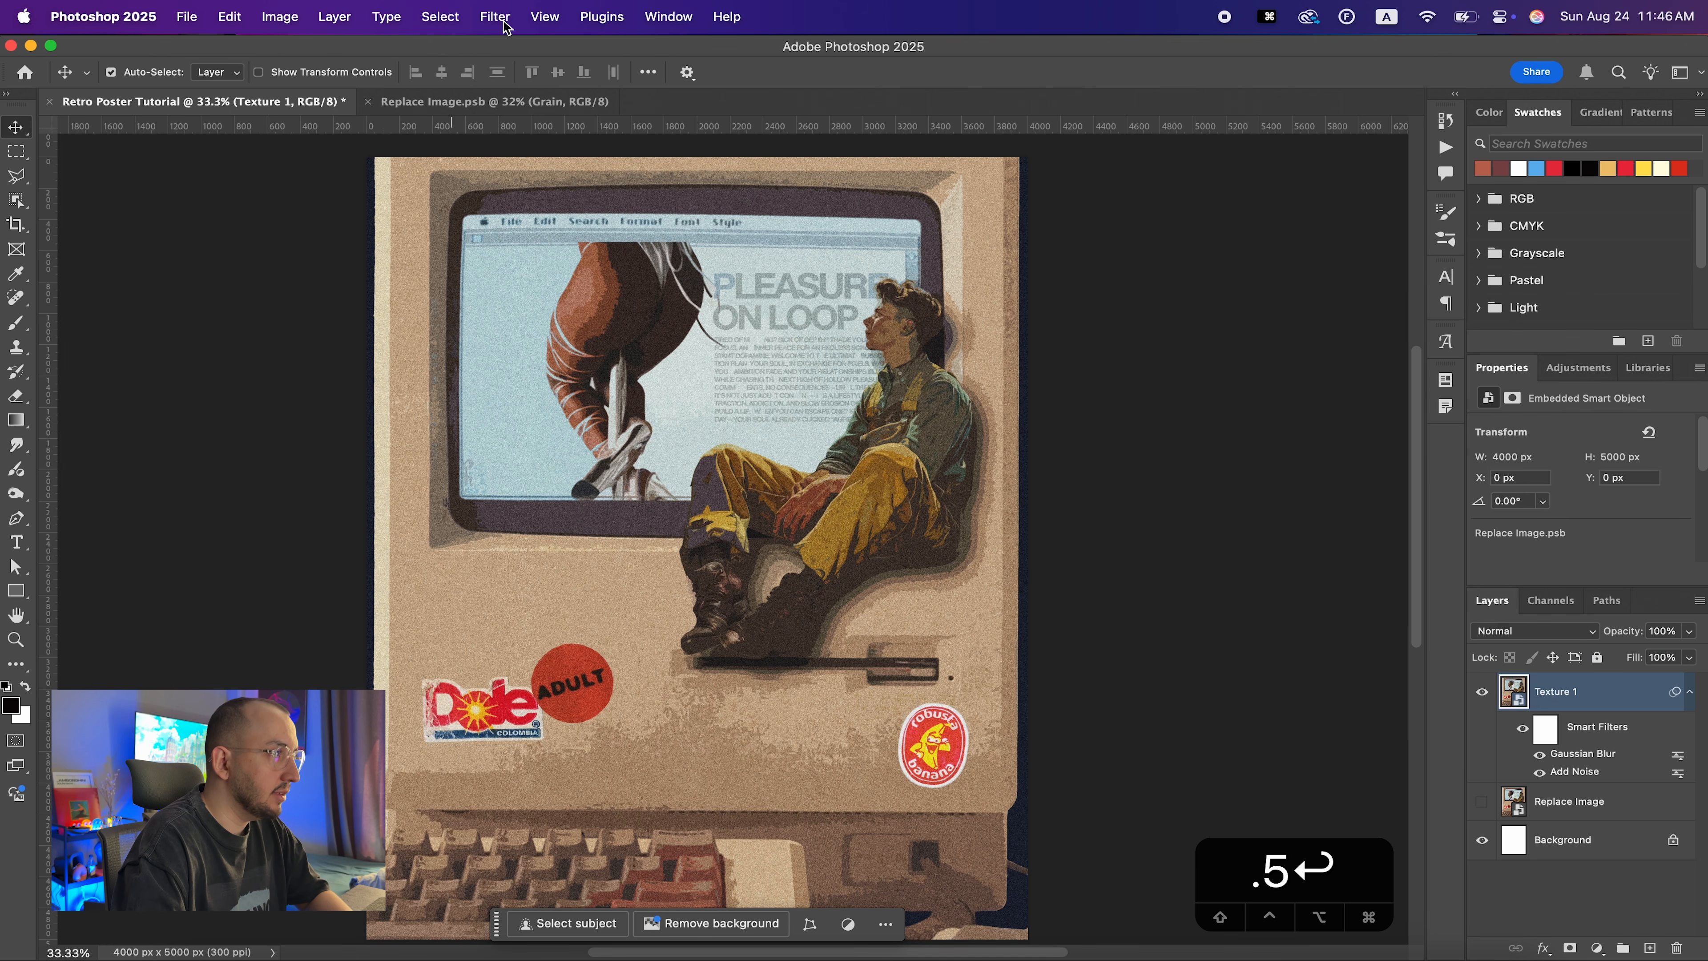
Add a Threshold adjustment to Texture 1, trying high and low levels before settling on a level of about 80
{"action": "left_click", "coordinate": [278, 18]}
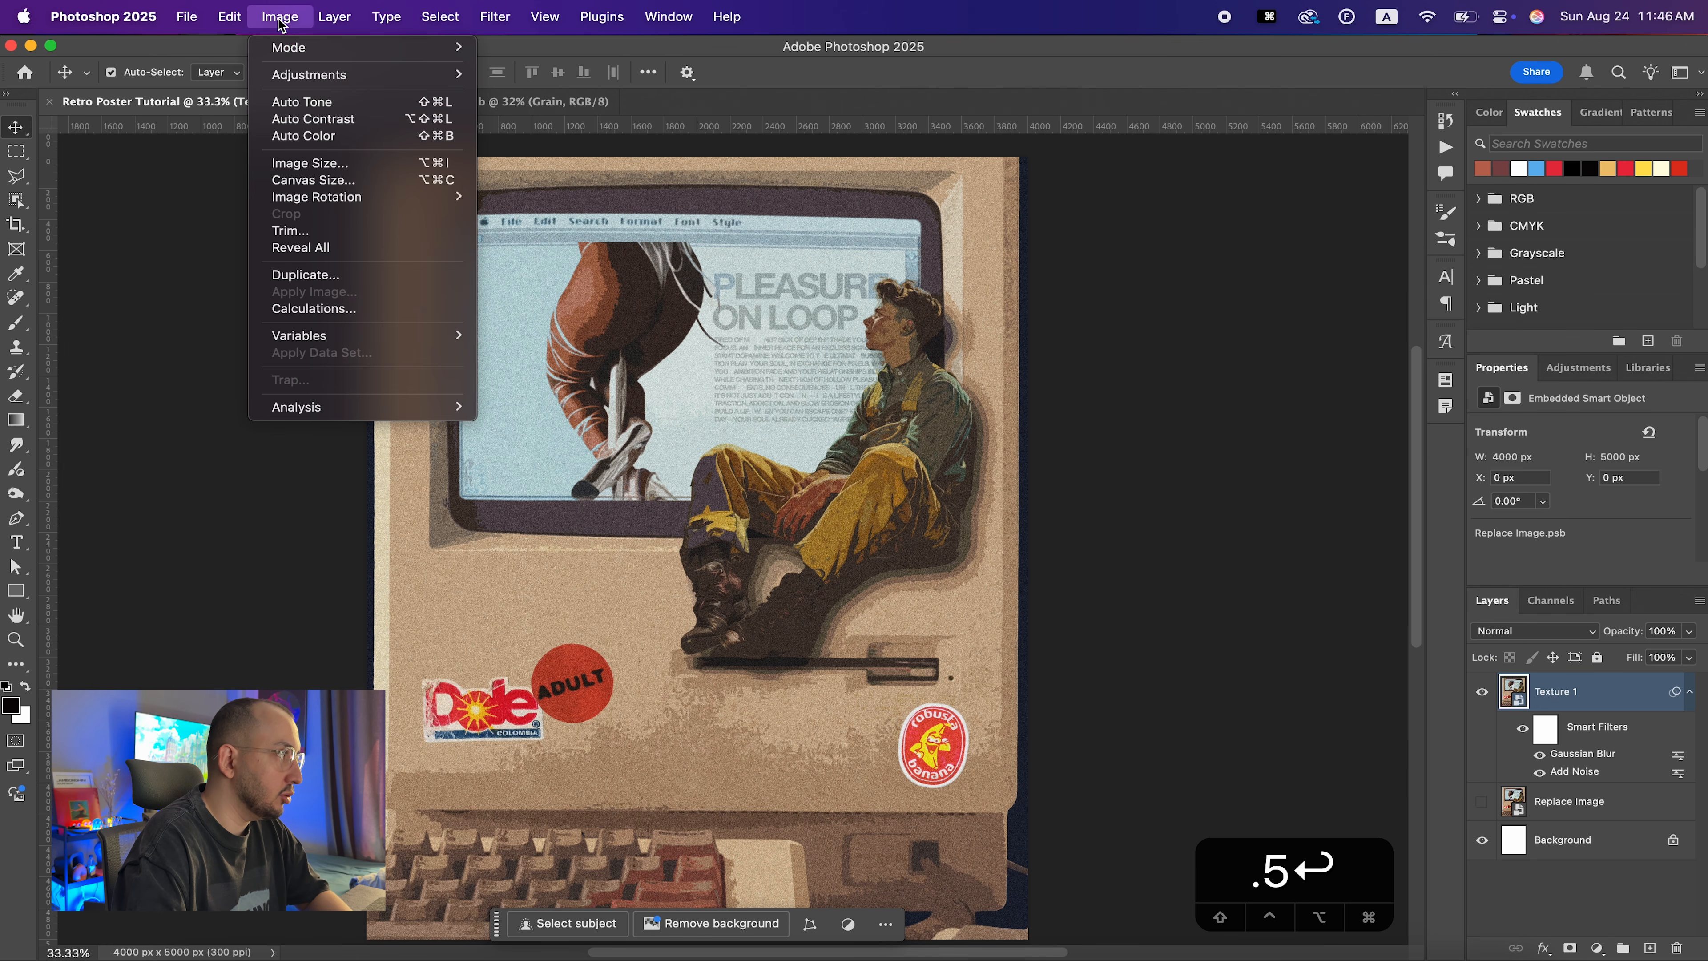
{"action": "mouse_move", "coordinate": [288, 75]}
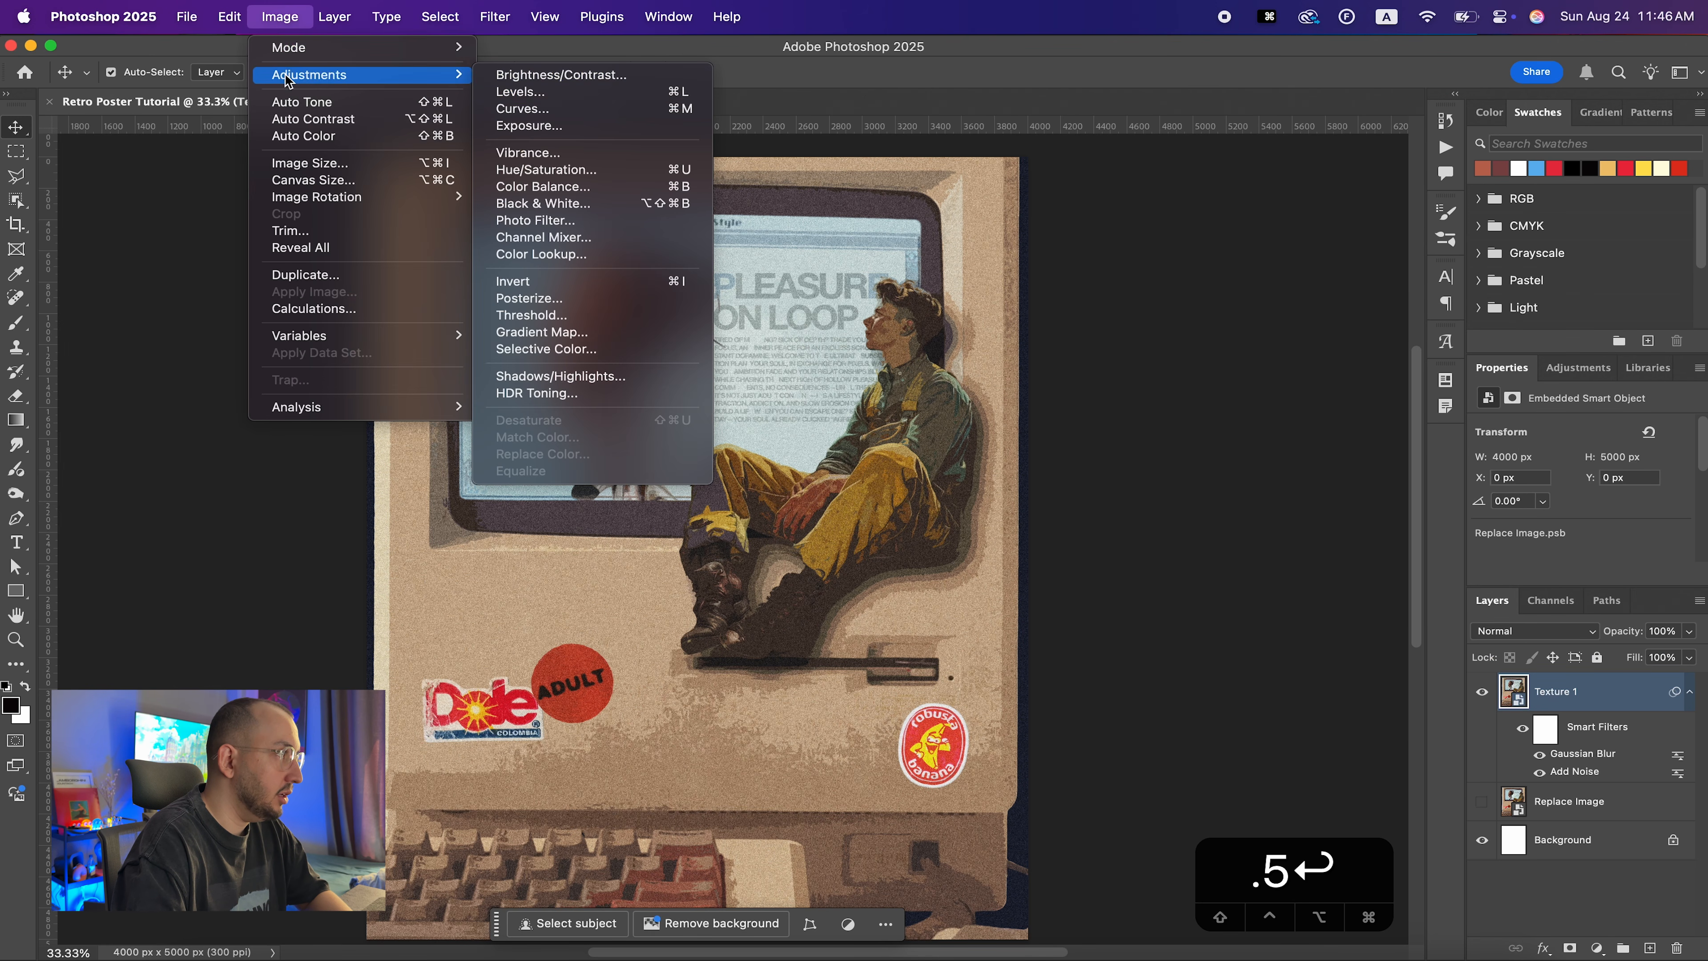
{"action": "left_click", "coordinate": [557, 317]}
{"action": "left_click_drag", "start_coordinate": [858, 278], "coordinate": [1269, 286]}
{"action": "left_click_drag", "start_coordinate": [1231, 447], "coordinate": [1302, 449]}
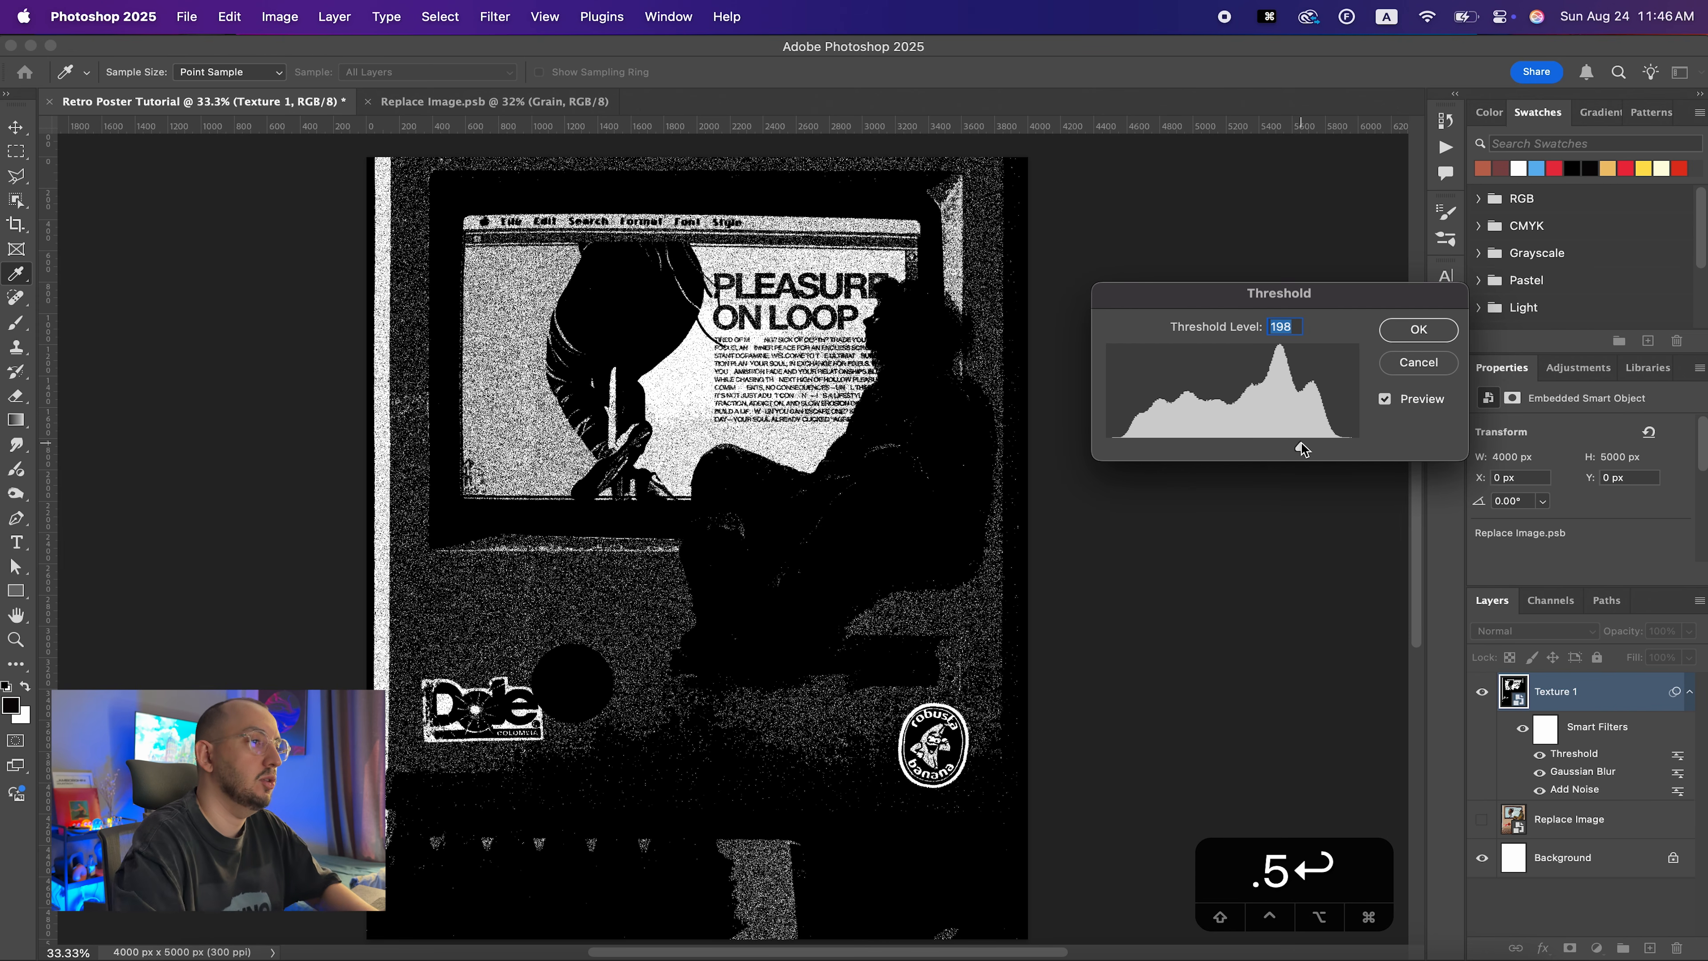
{"action": "left_click_drag", "start_coordinate": [1302, 449], "coordinate": [1145, 445]}
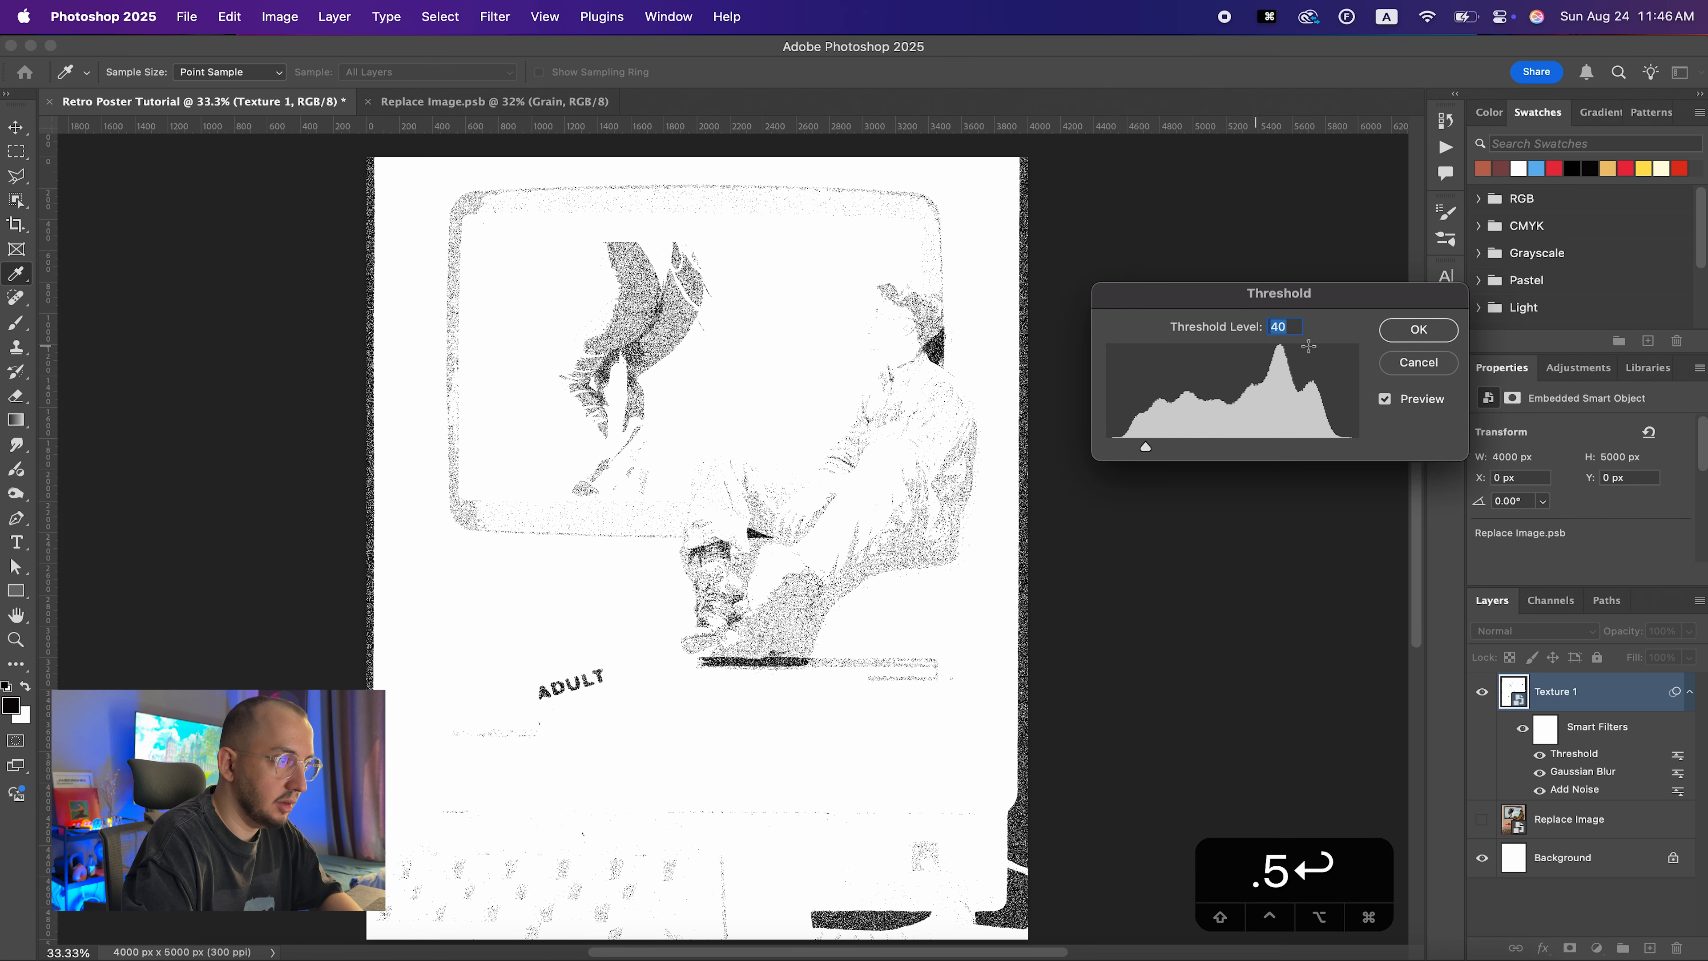
{"action": "left_click", "coordinate": [1446, 339]}
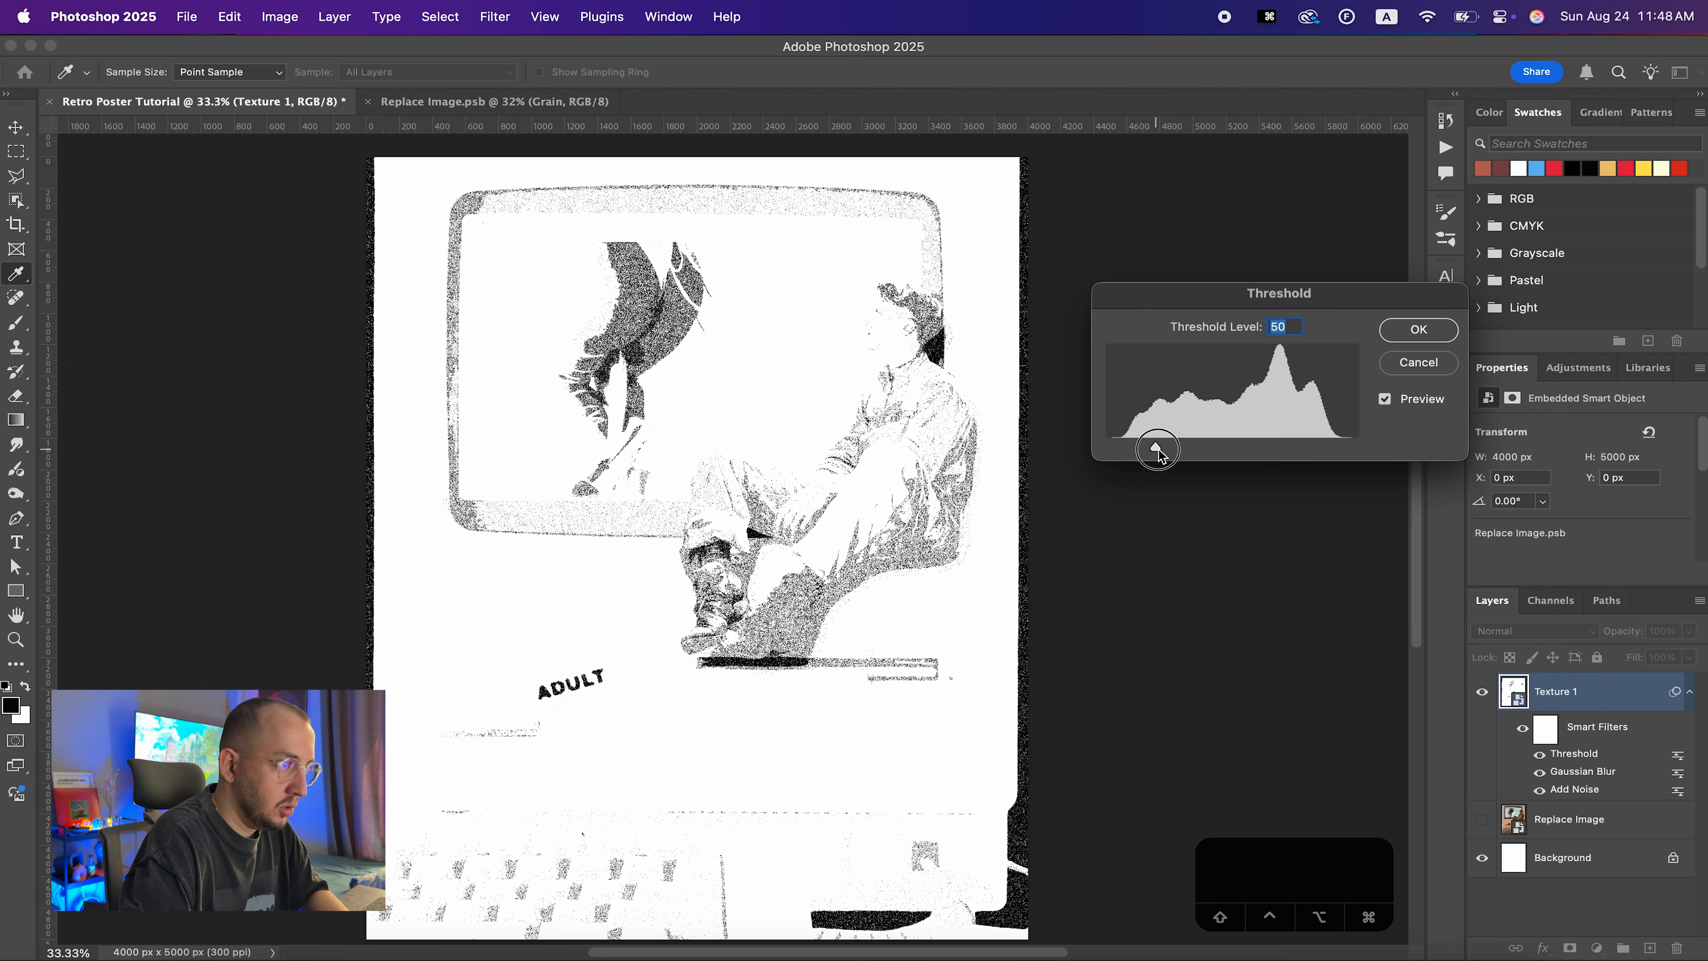
{"action": "left_click_drag", "start_coordinate": [1155, 446], "coordinate": [1186, 453]}
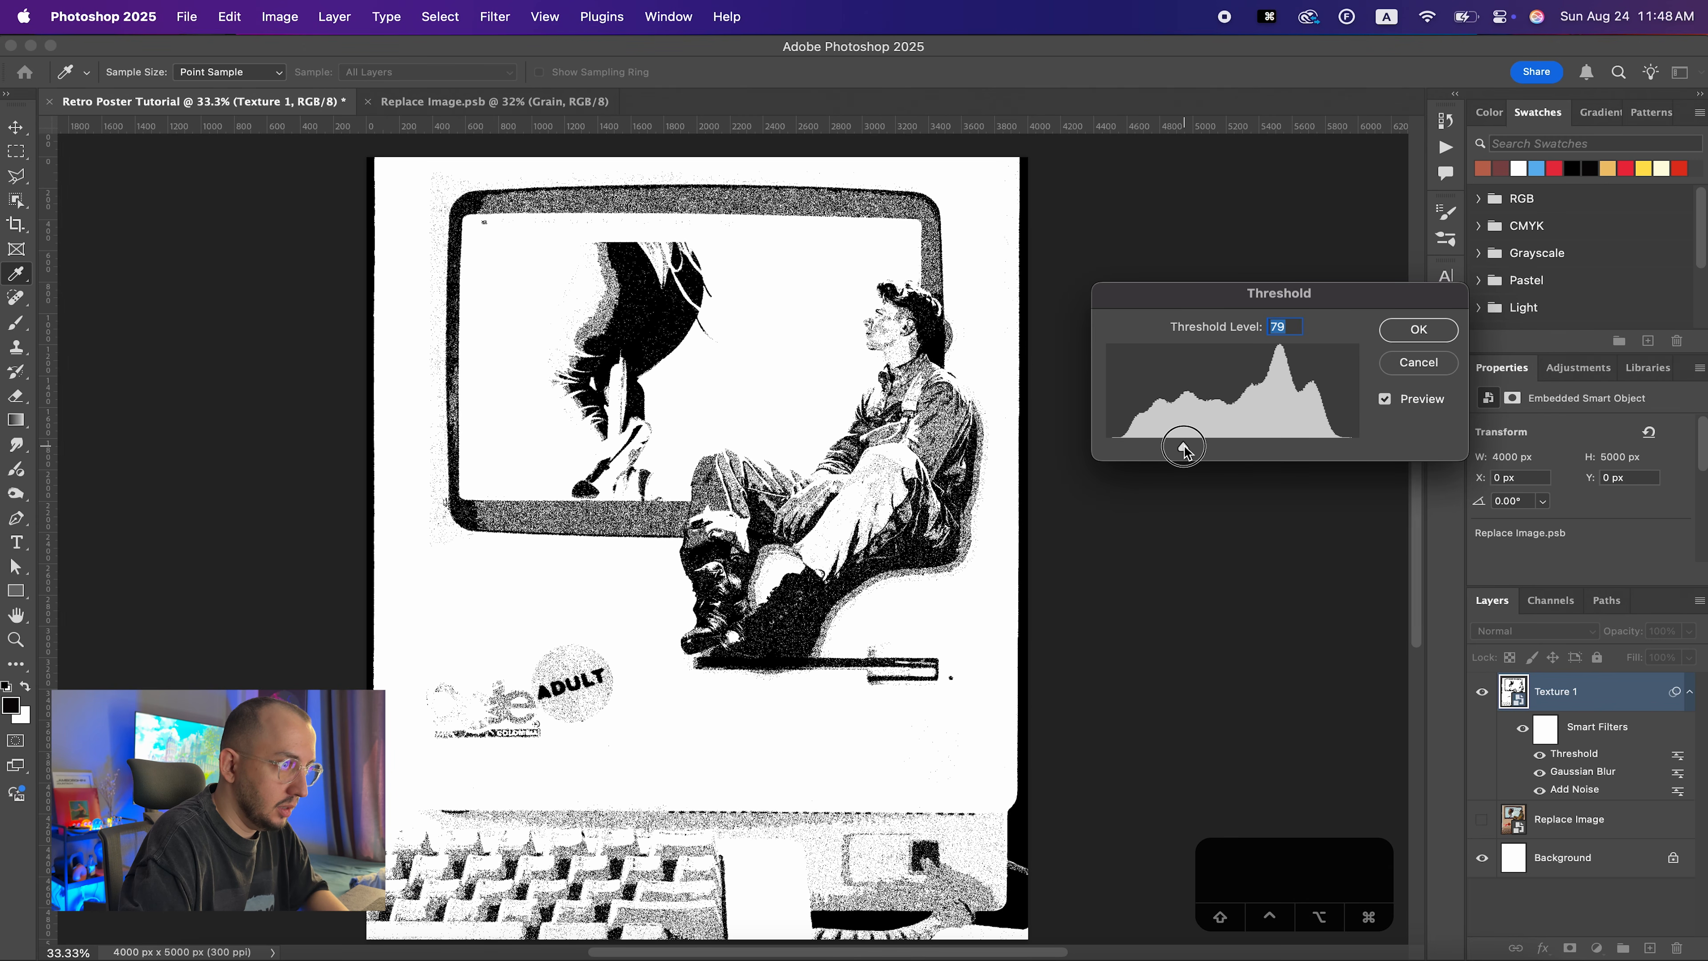
{"action": "key", "text": "Return"}
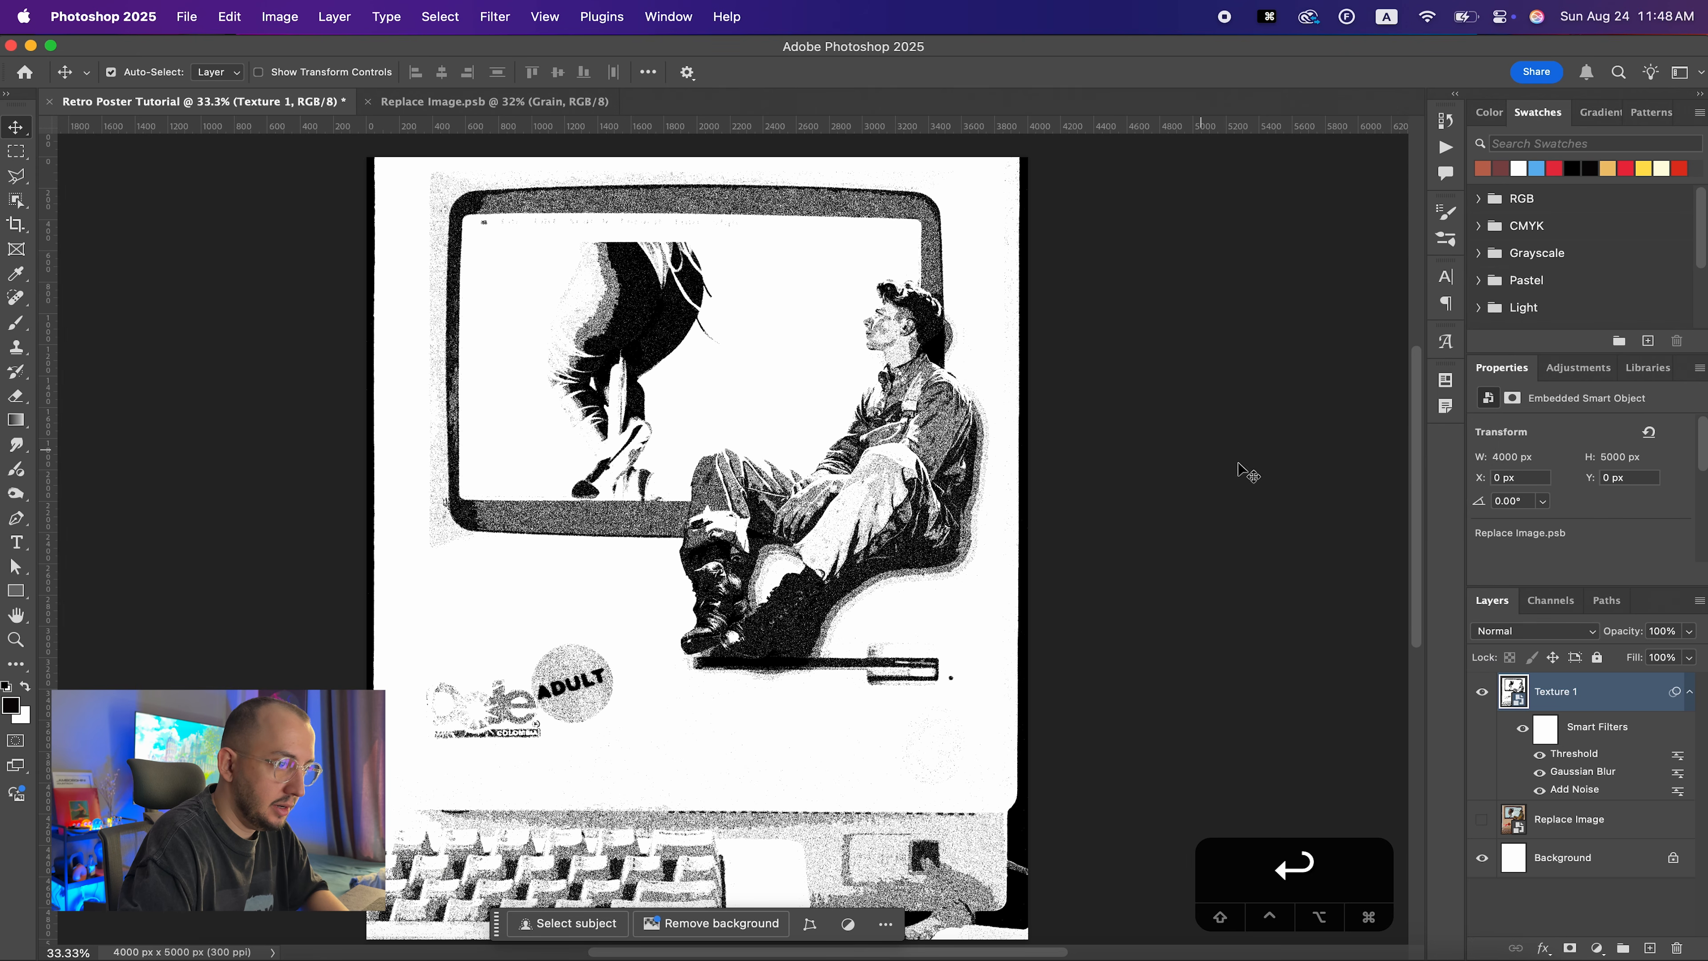
Add a Color Overlay effect to Texture 1 in Multiply mode at 100% opacity with dark blue #474f80
{"action": "double_click", "coordinate": [1620, 699]}
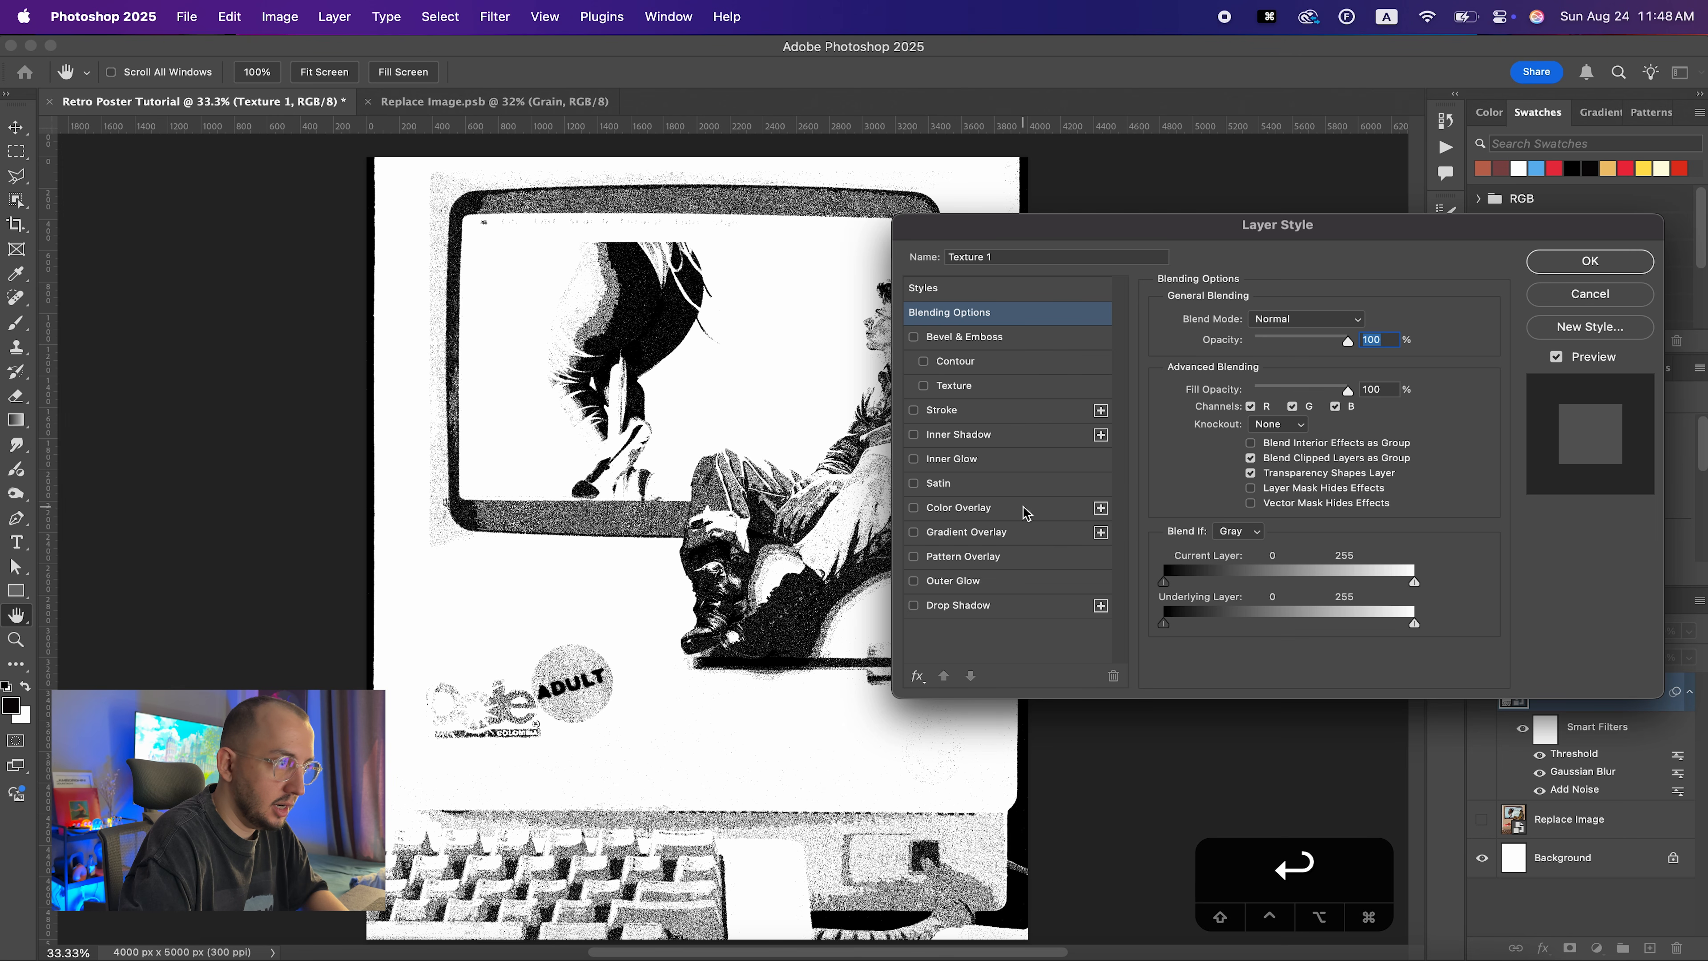
{"action": "left_click_drag", "start_coordinate": [1181, 245], "coordinate": [1128, 246]}
{"action": "left_click", "coordinate": [860, 507]}
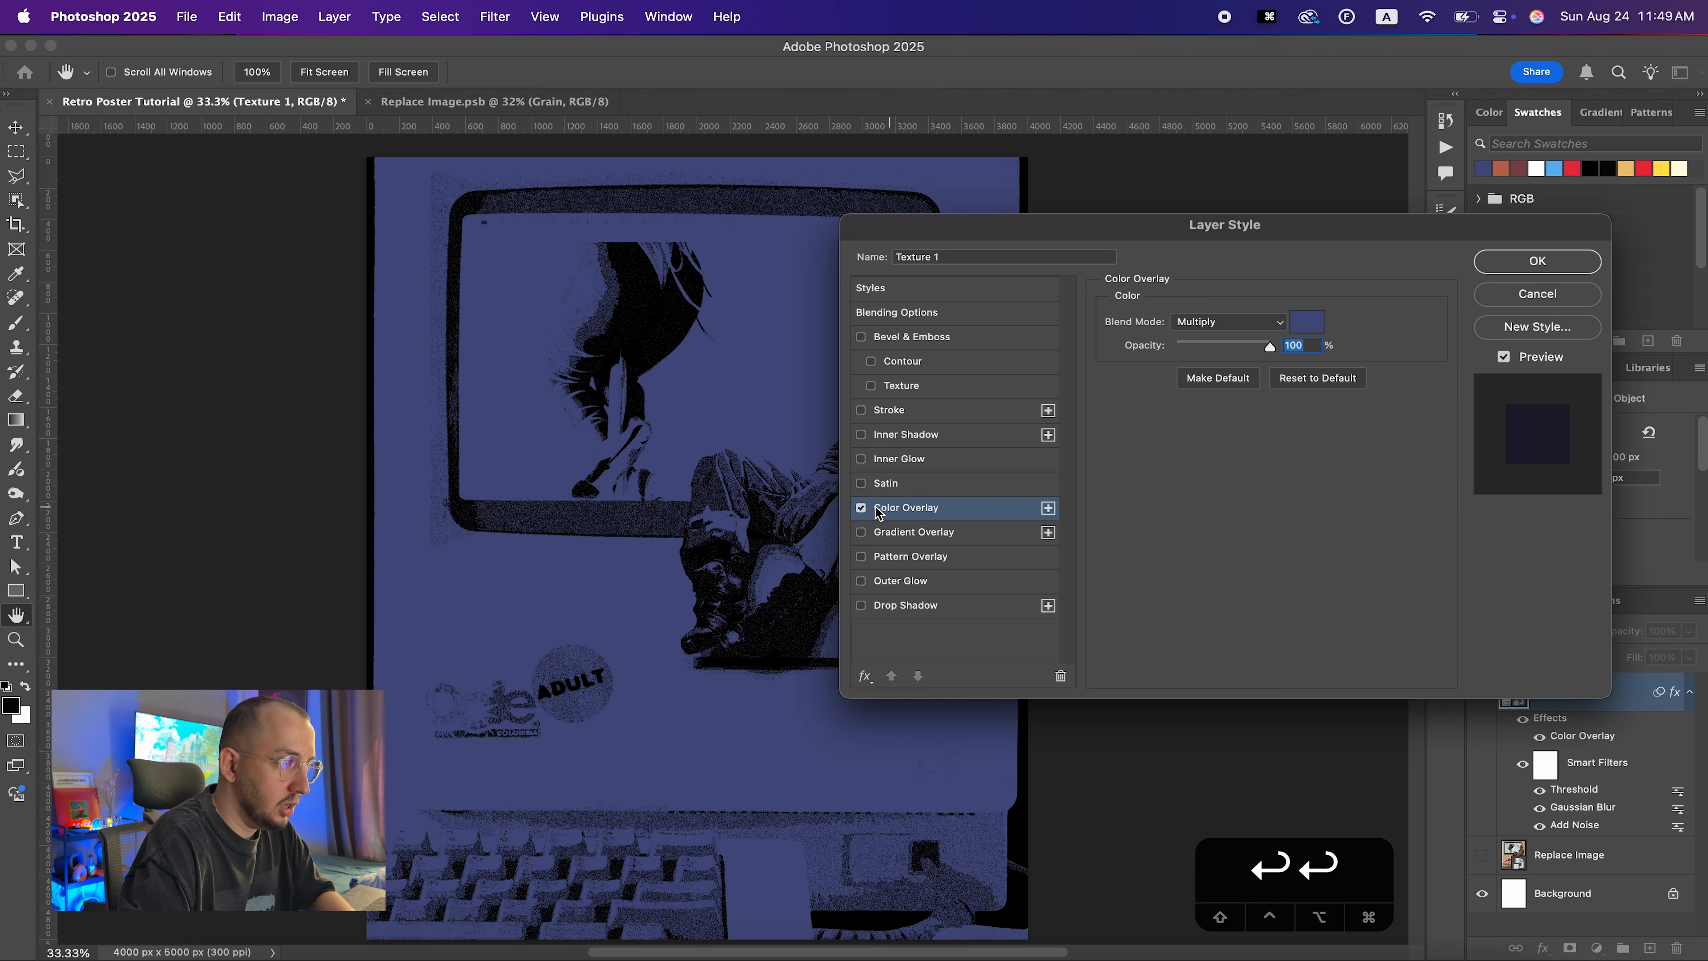
{"action": "left_click", "coordinate": [1310, 324]}
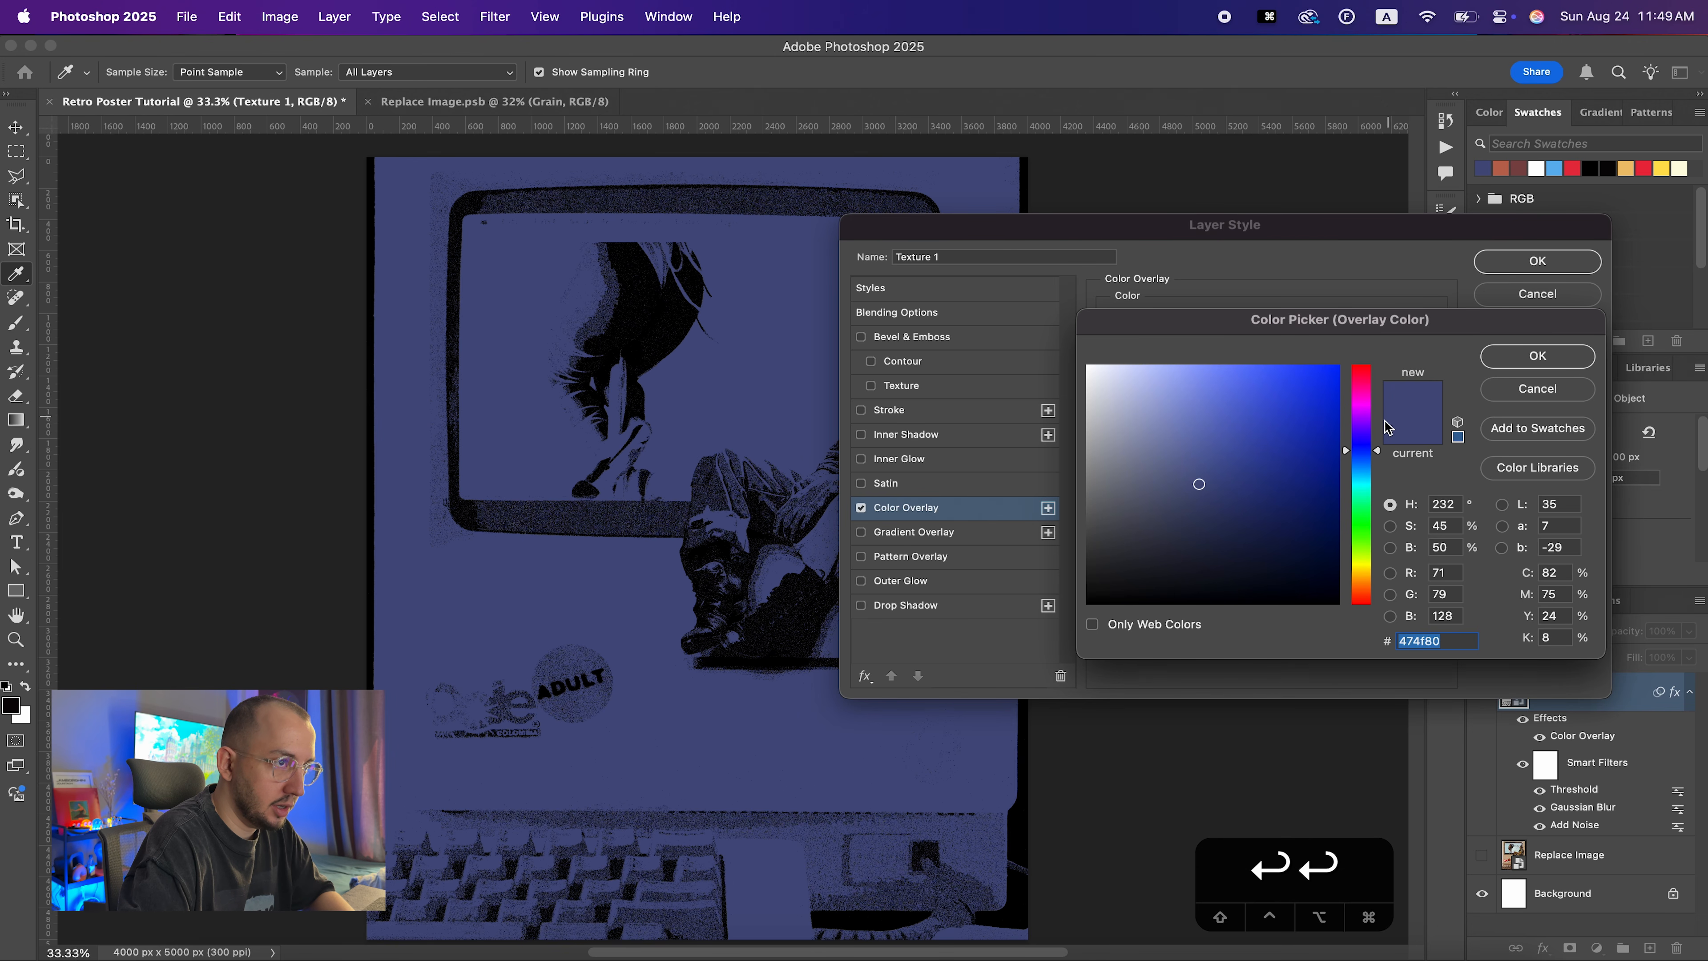
{"action": "left_click", "coordinate": [1538, 356]}
{"action": "left_click", "coordinate": [1538, 260]}
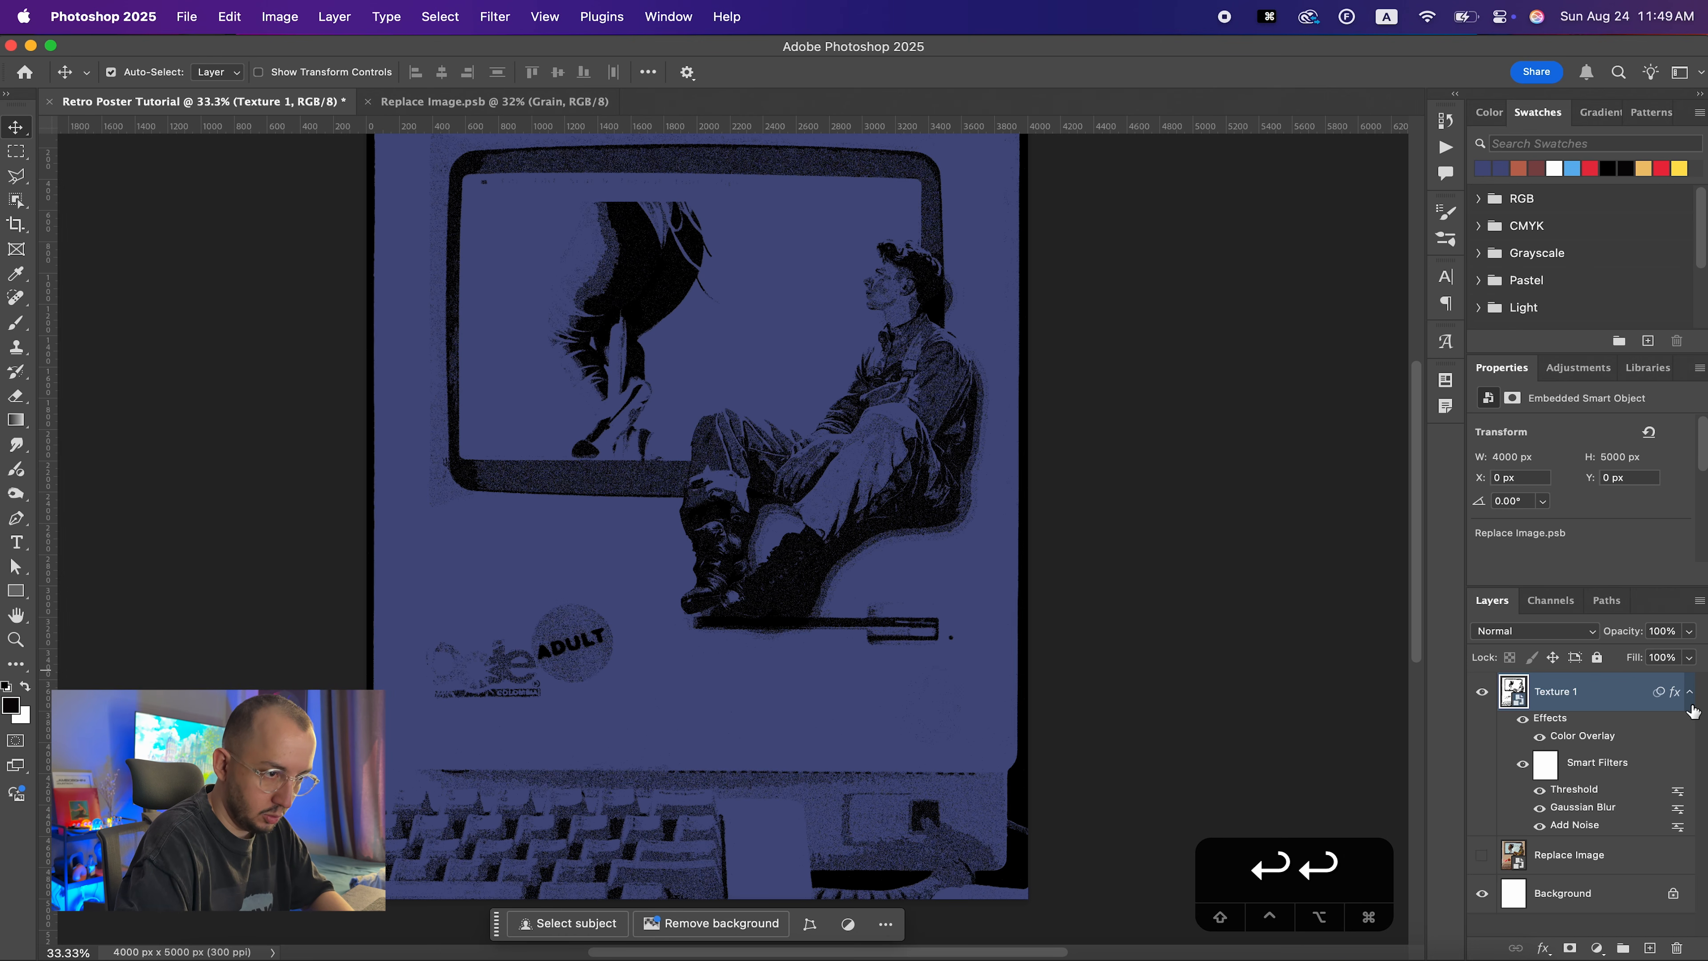
Duplicate Texture 1 and set the duplicate's Threshold level to 100
{"action": "key", "text": "super"}
{"action": "key", "text": "super+j"}
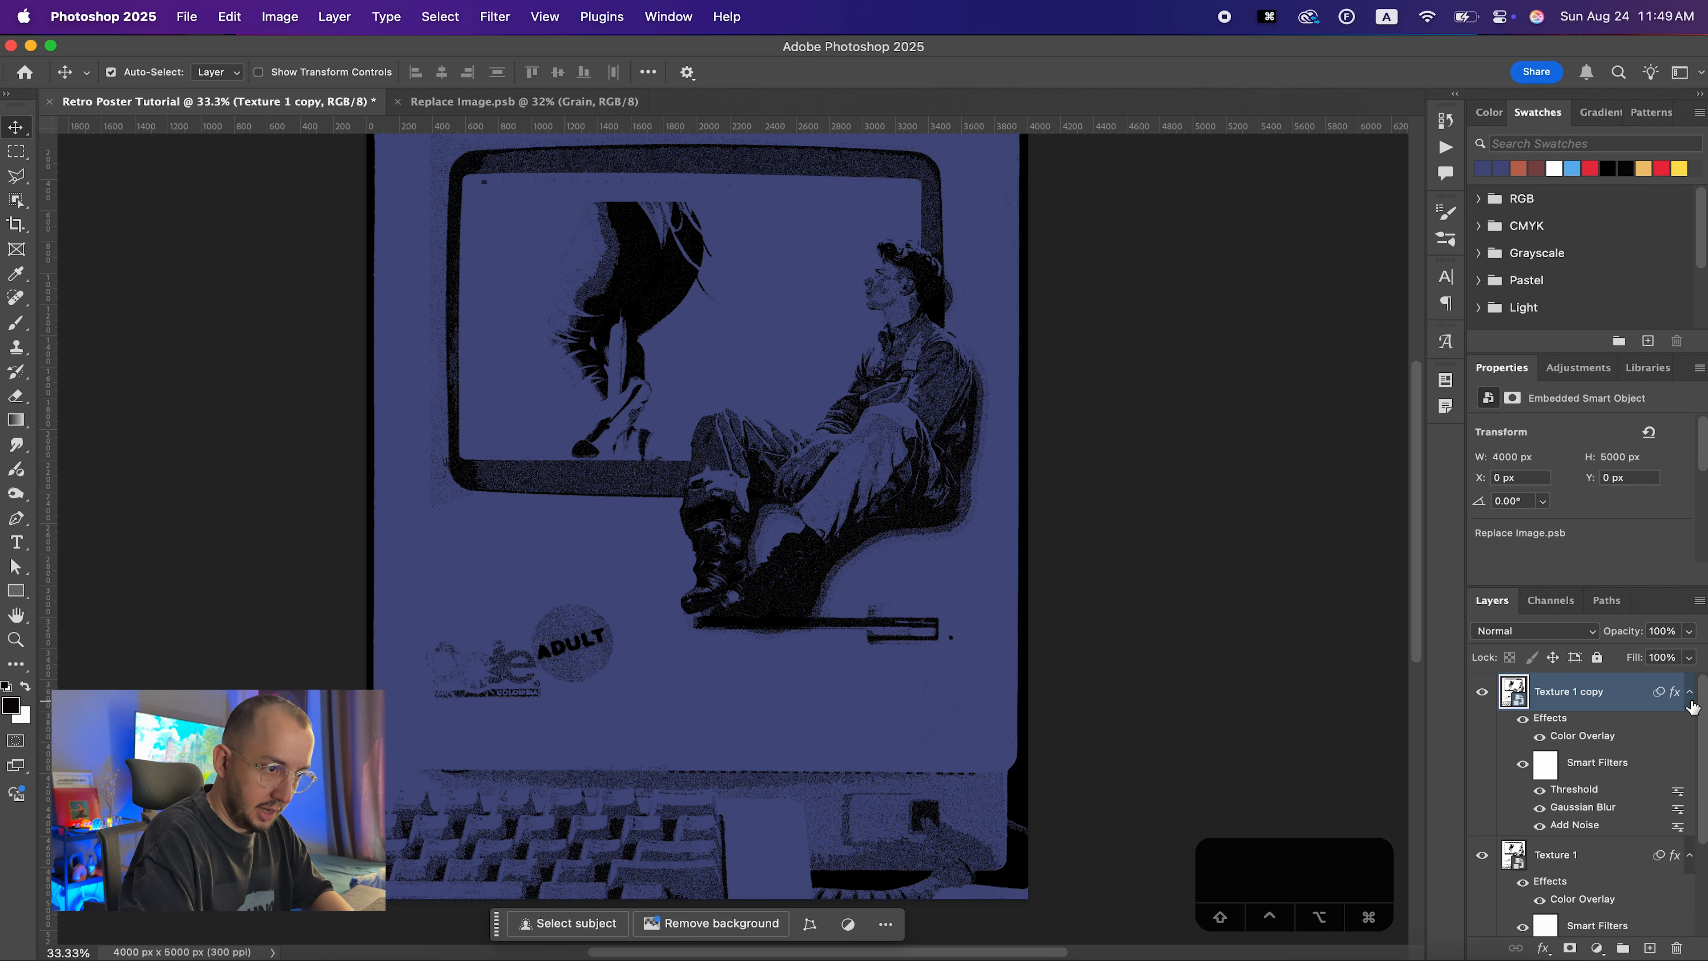
{"action": "double_click", "coordinate": [1574, 794]}
{"action": "left_click_drag", "start_coordinate": [1218, 317], "coordinate": [864, 328]}
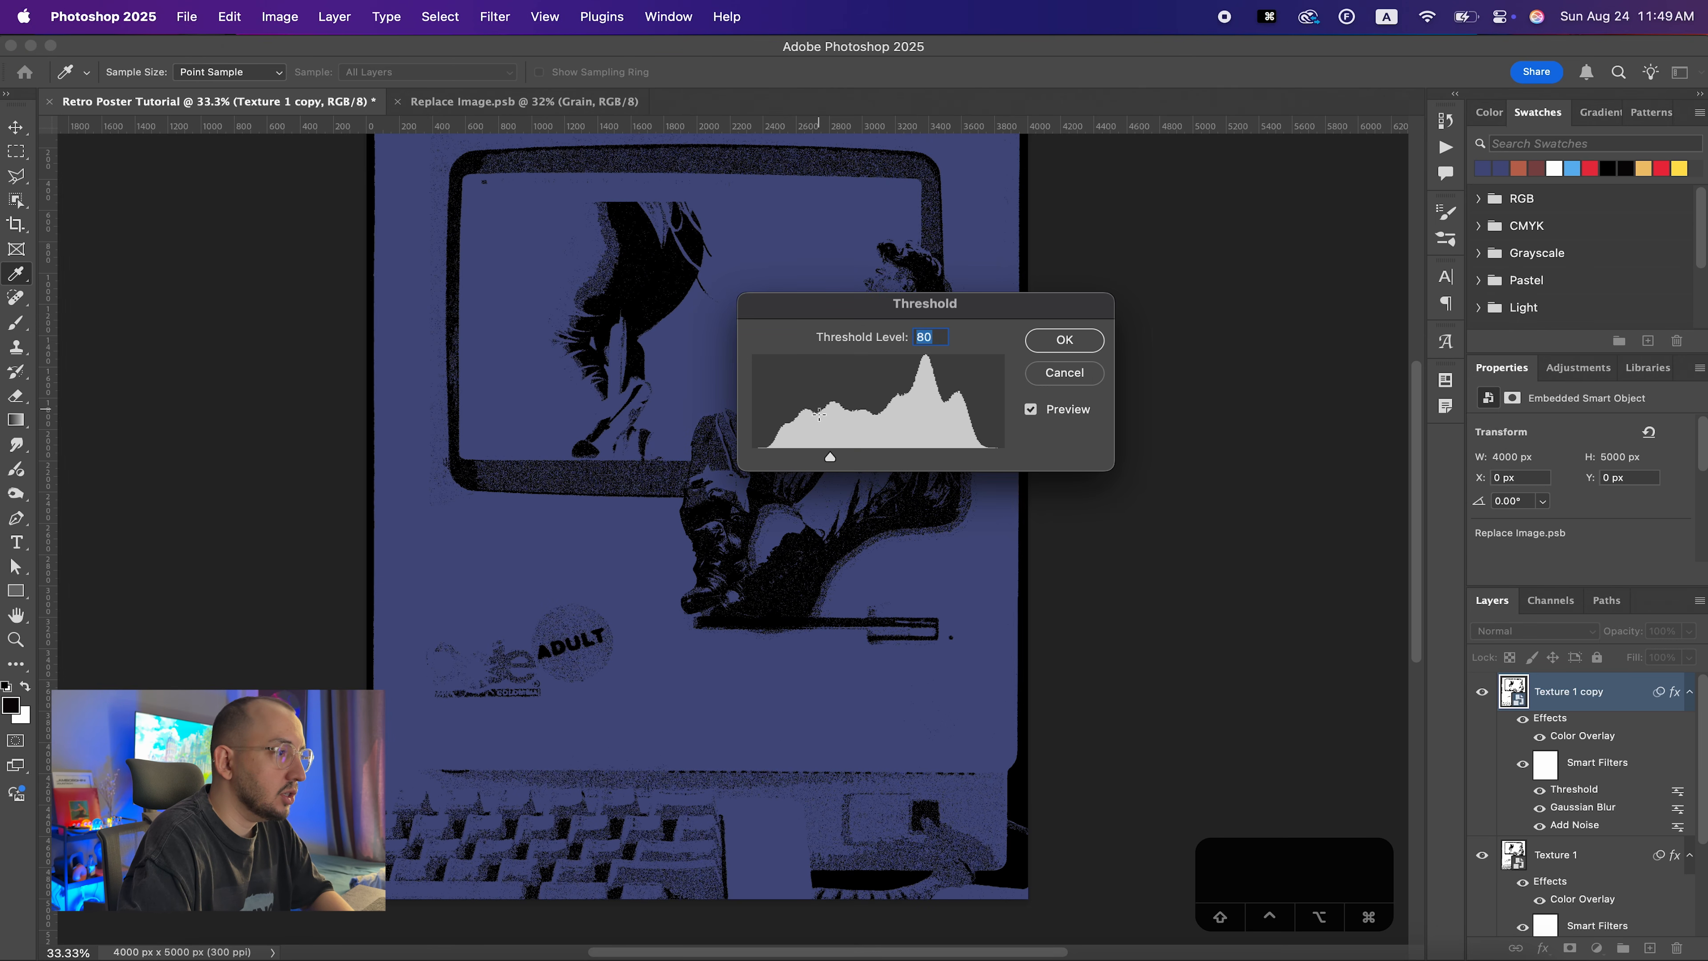
{"action": "left_click_drag", "start_coordinate": [833, 460], "coordinate": [851, 460]}
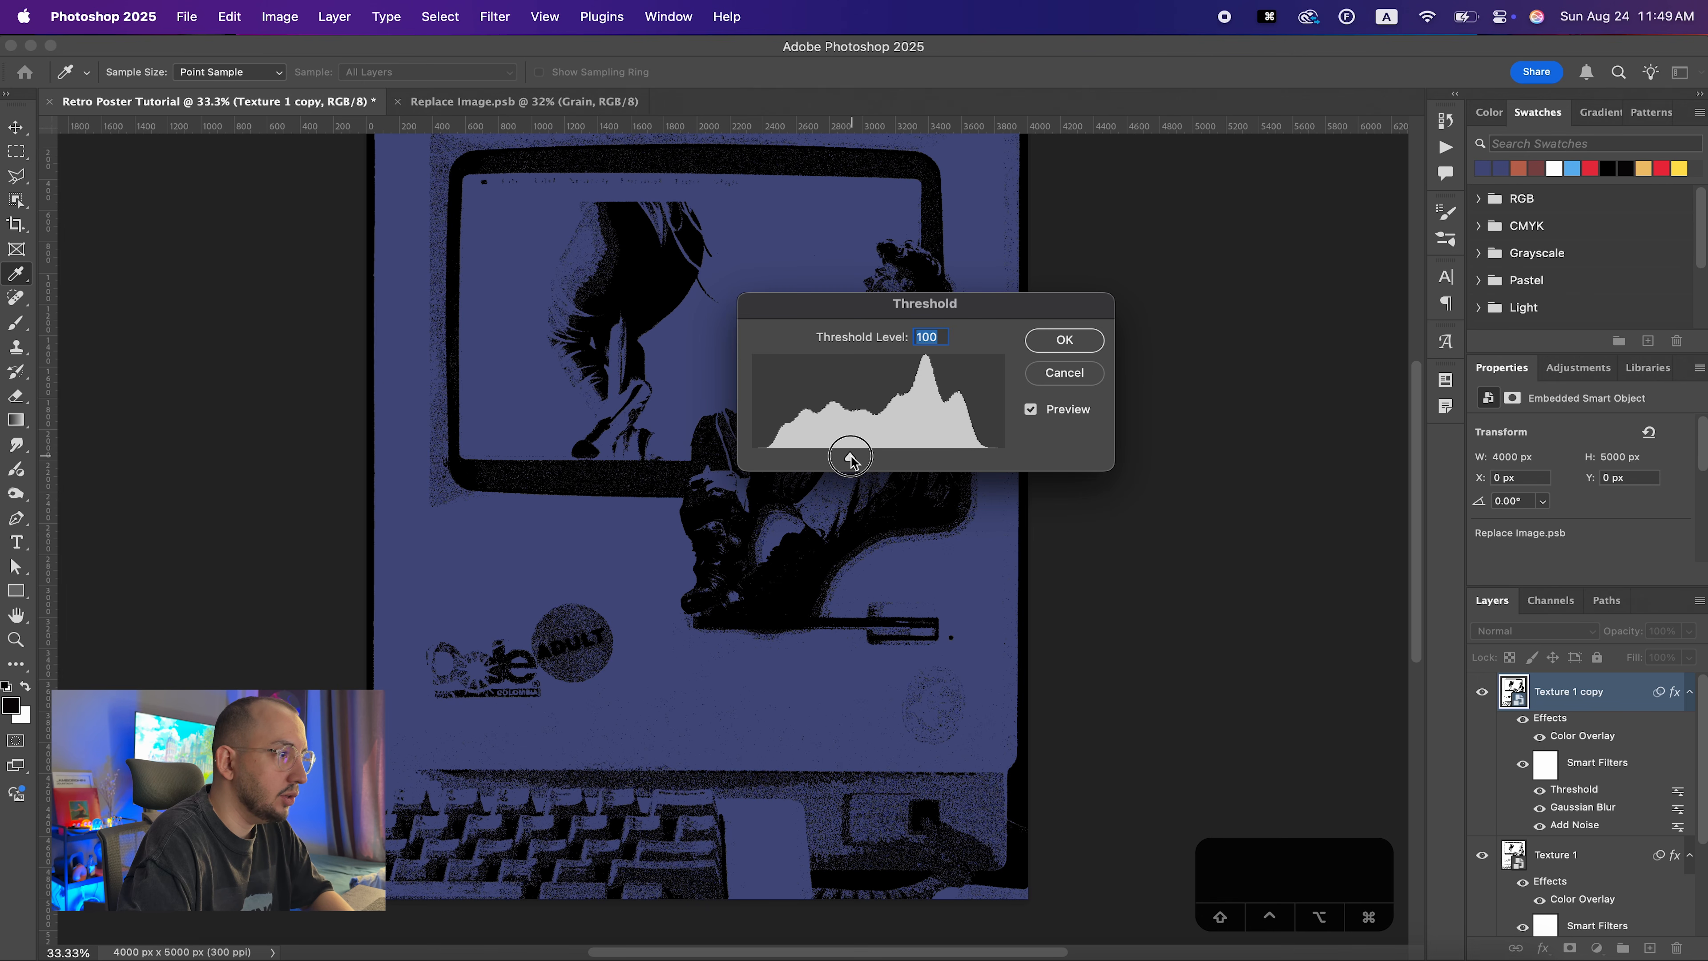
{"action": "key", "text": "Return"}
Change the Color Overlay of Texture 1 copy to the lighter blue #616caf
{"action": "double_click", "coordinate": [1582, 735]}
{"action": "left_click", "coordinate": [1301, 329]}
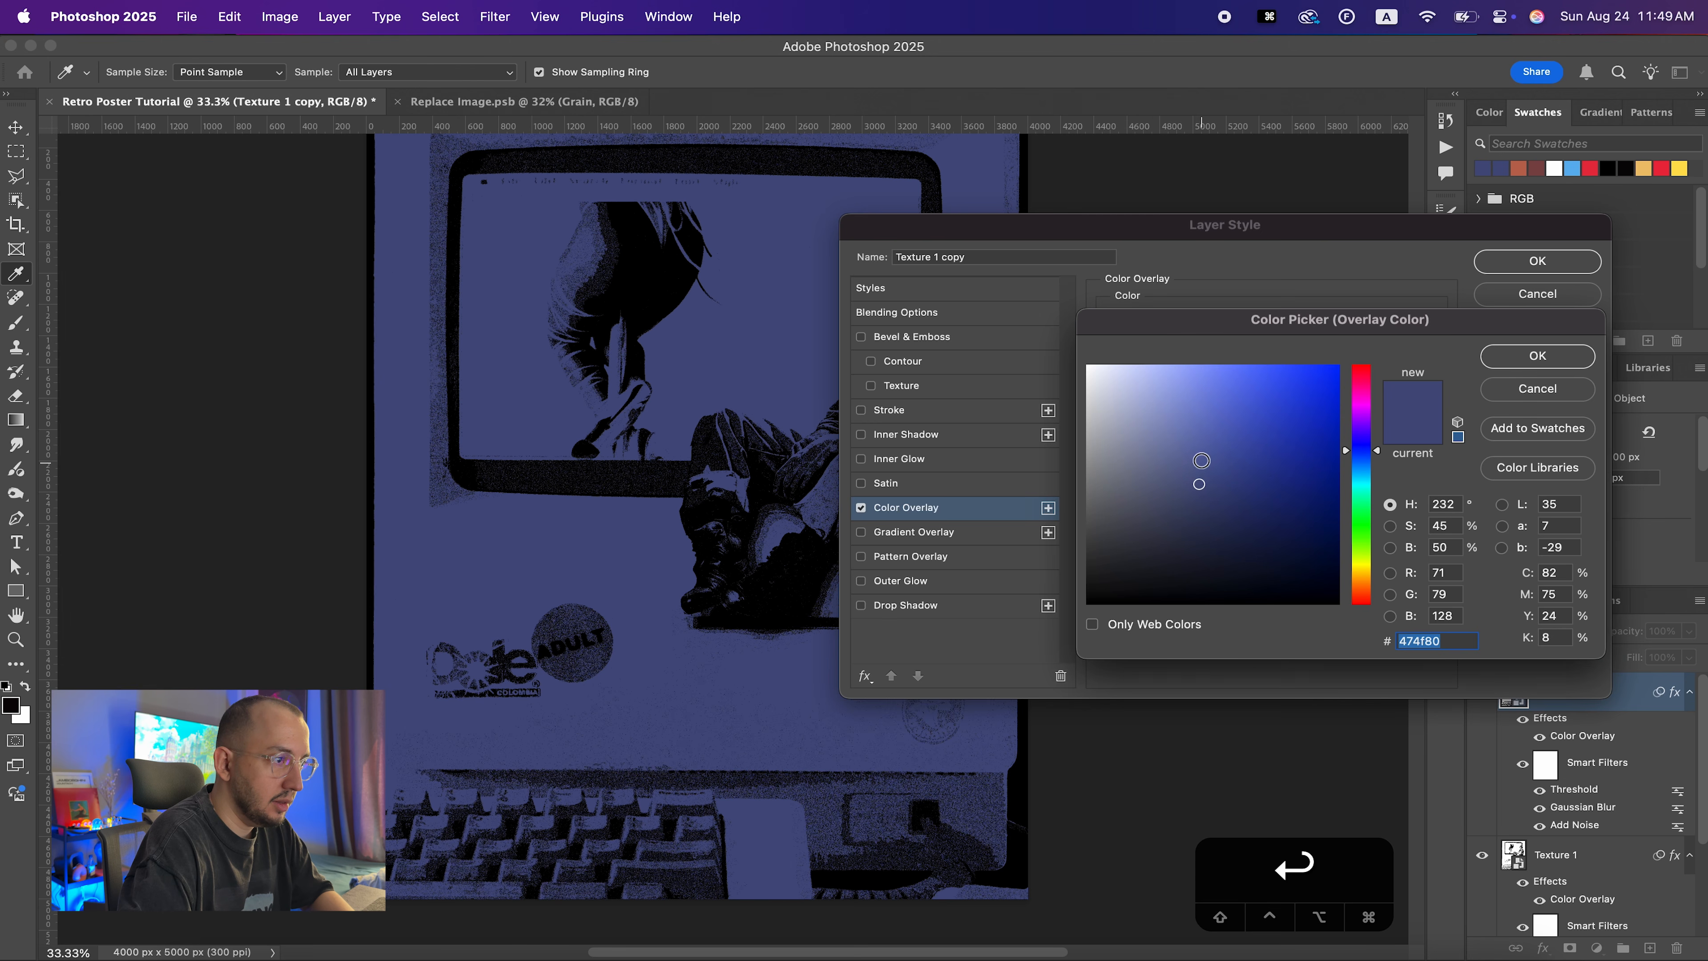
{"action": "left_click_drag", "start_coordinate": [1199, 452], "coordinate": [1201, 445]}
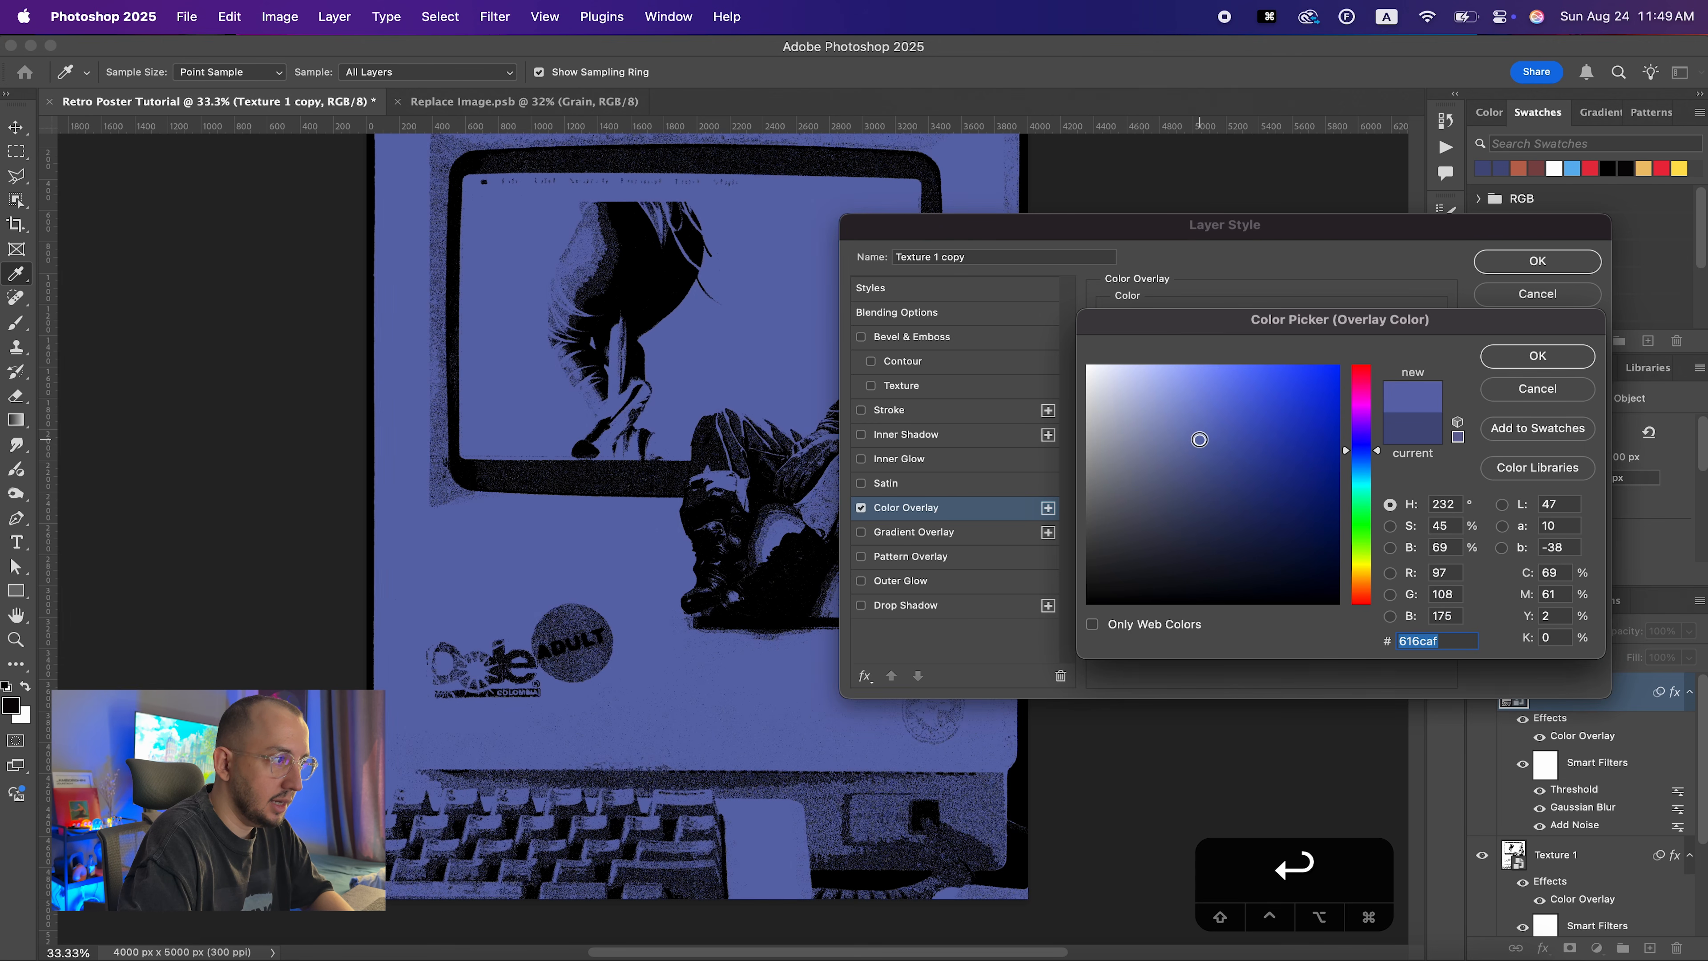
{"action": "key", "text": "Return"}
{"action": "key", "text": "Return"}
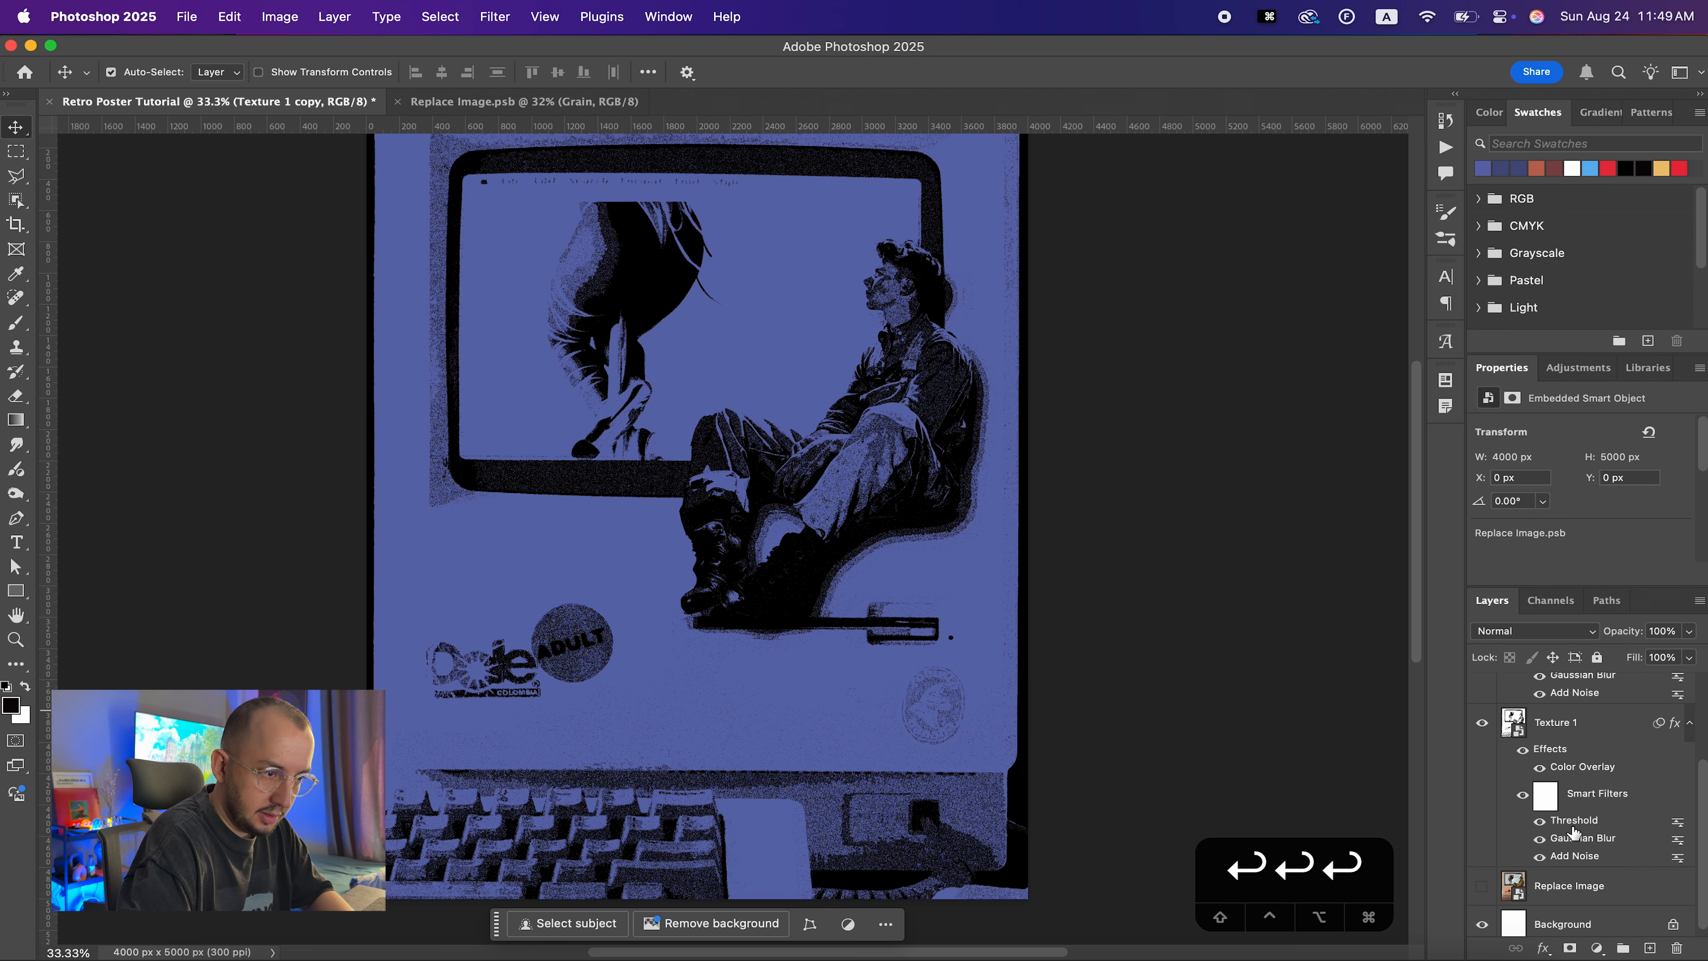
Lower the original Texture 1 layer's Threshold level to about 61 and collapse the effect lists of both texture layers
{"action": "double_click", "coordinate": [1573, 822]}
{"action": "left_click_drag", "start_coordinate": [830, 457], "coordinate": [815, 460]}
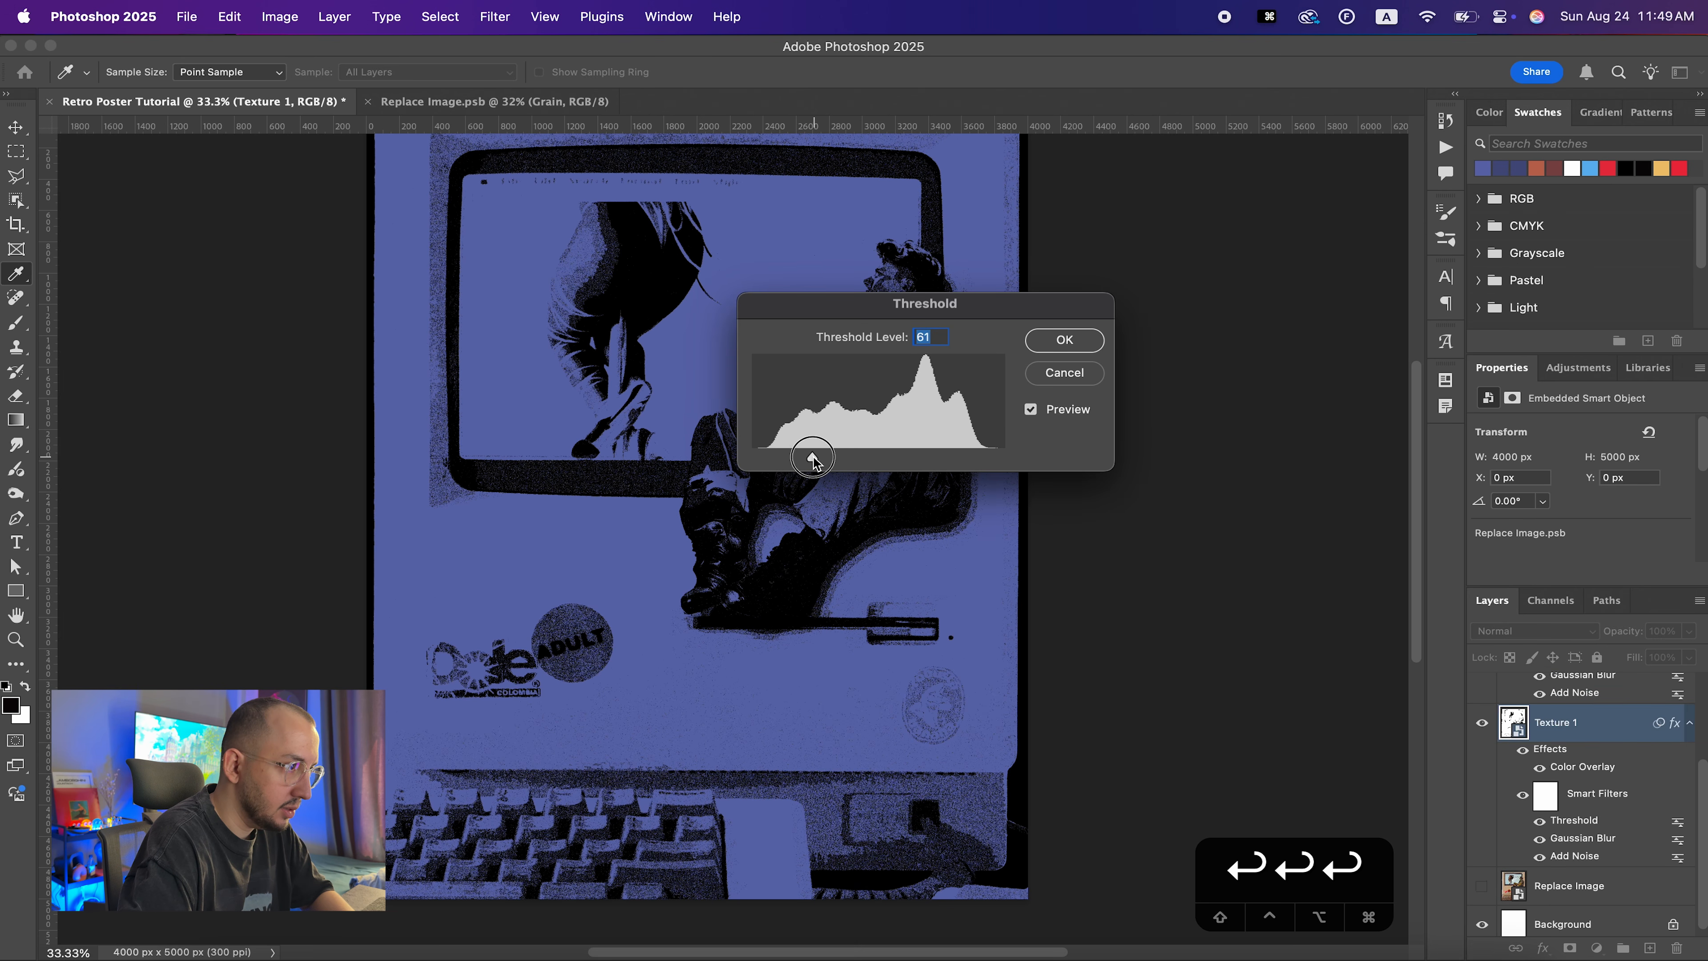
{"action": "key", "text": "Return"}
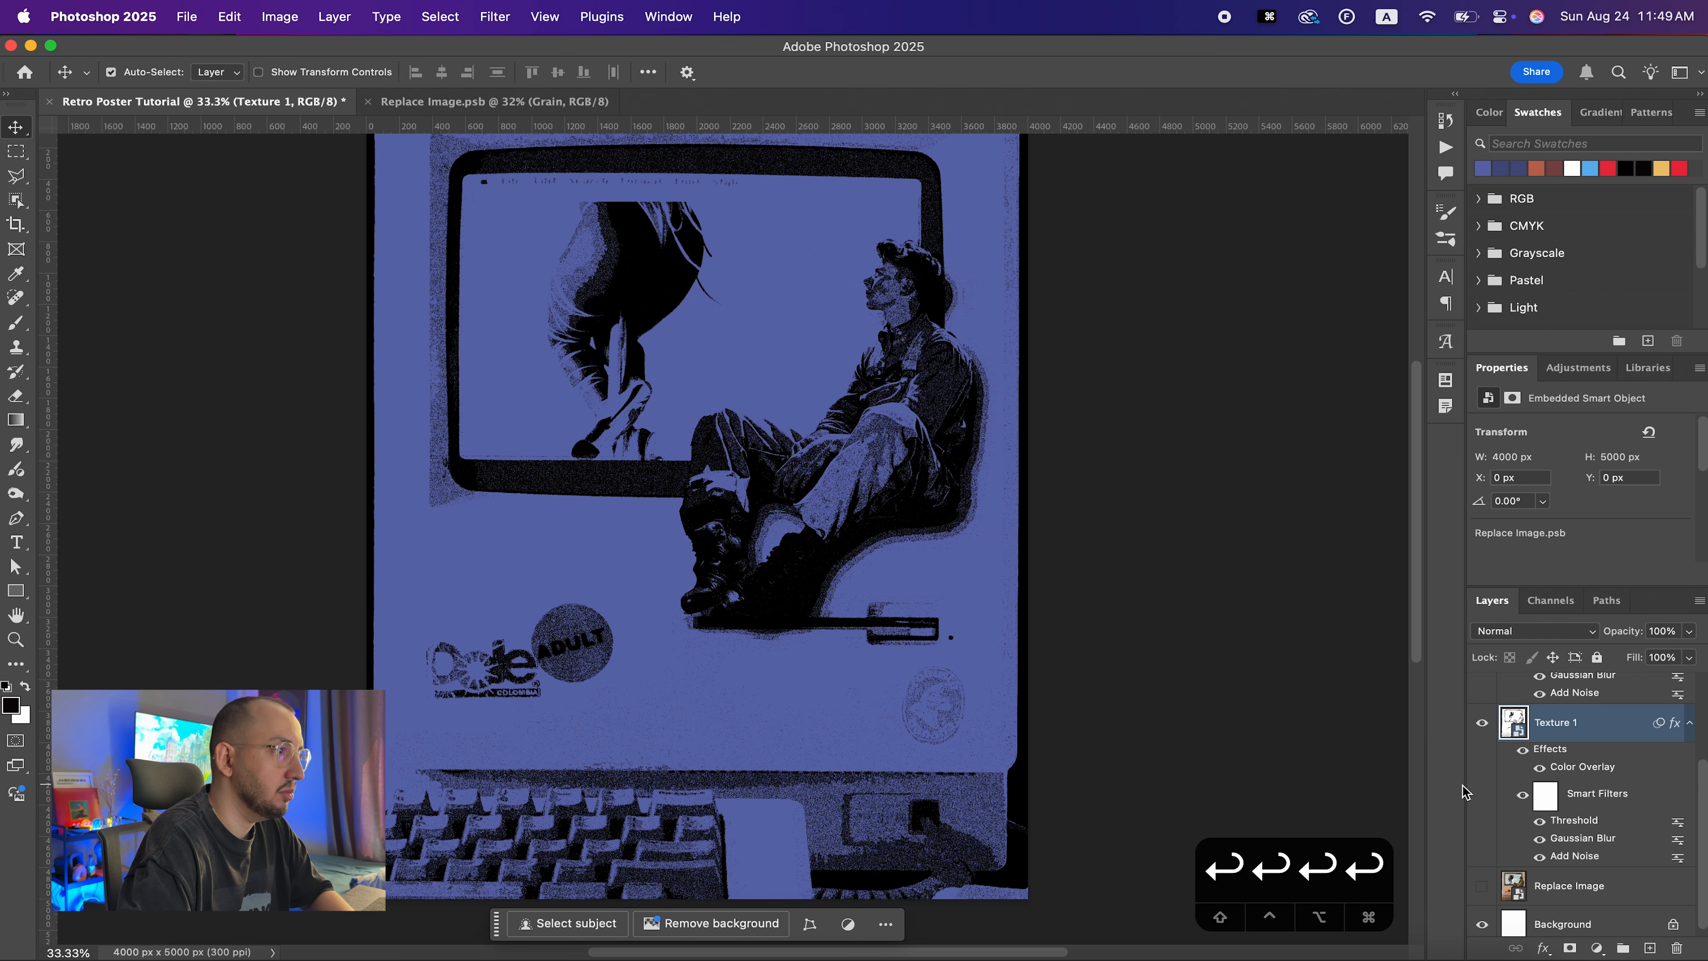
{"action": "left_click", "coordinate": [1689, 722]}
{"action": "left_click", "coordinate": [1692, 696]}
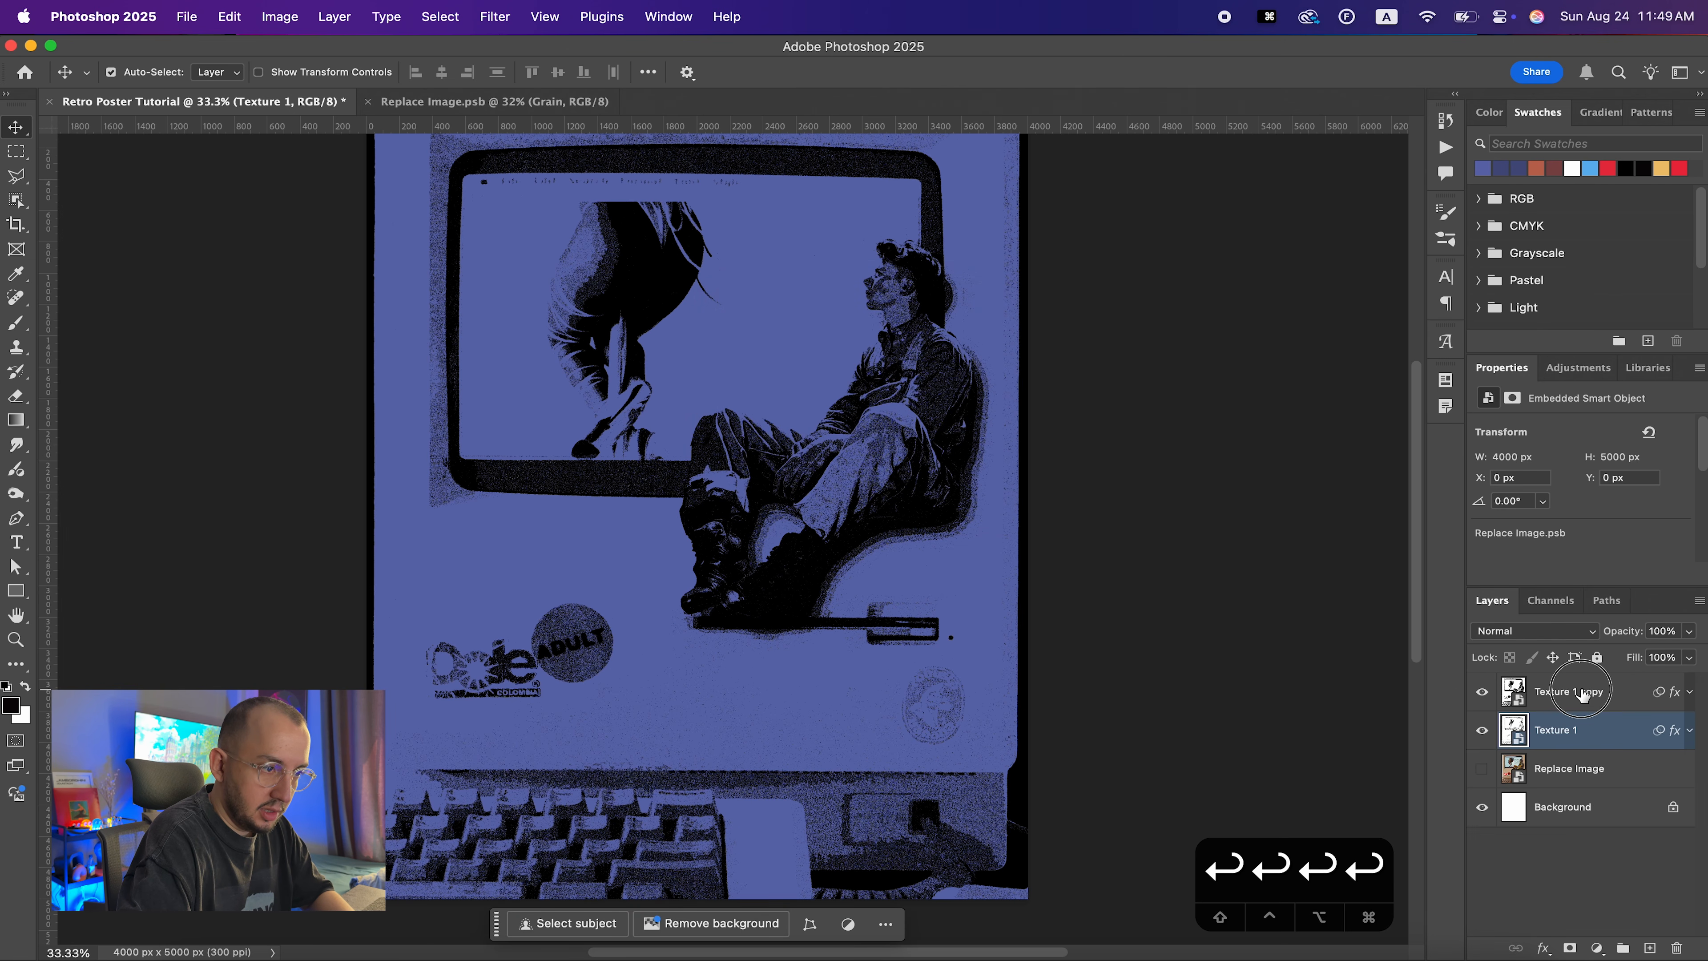
Duplicate Texture 1 copy and set the new top layer's Threshold level to 160
{"action": "left_click", "coordinate": [1613, 693]}
{"action": "key", "text": "super+j"}
{"action": "left_click", "coordinate": [1687, 693]}
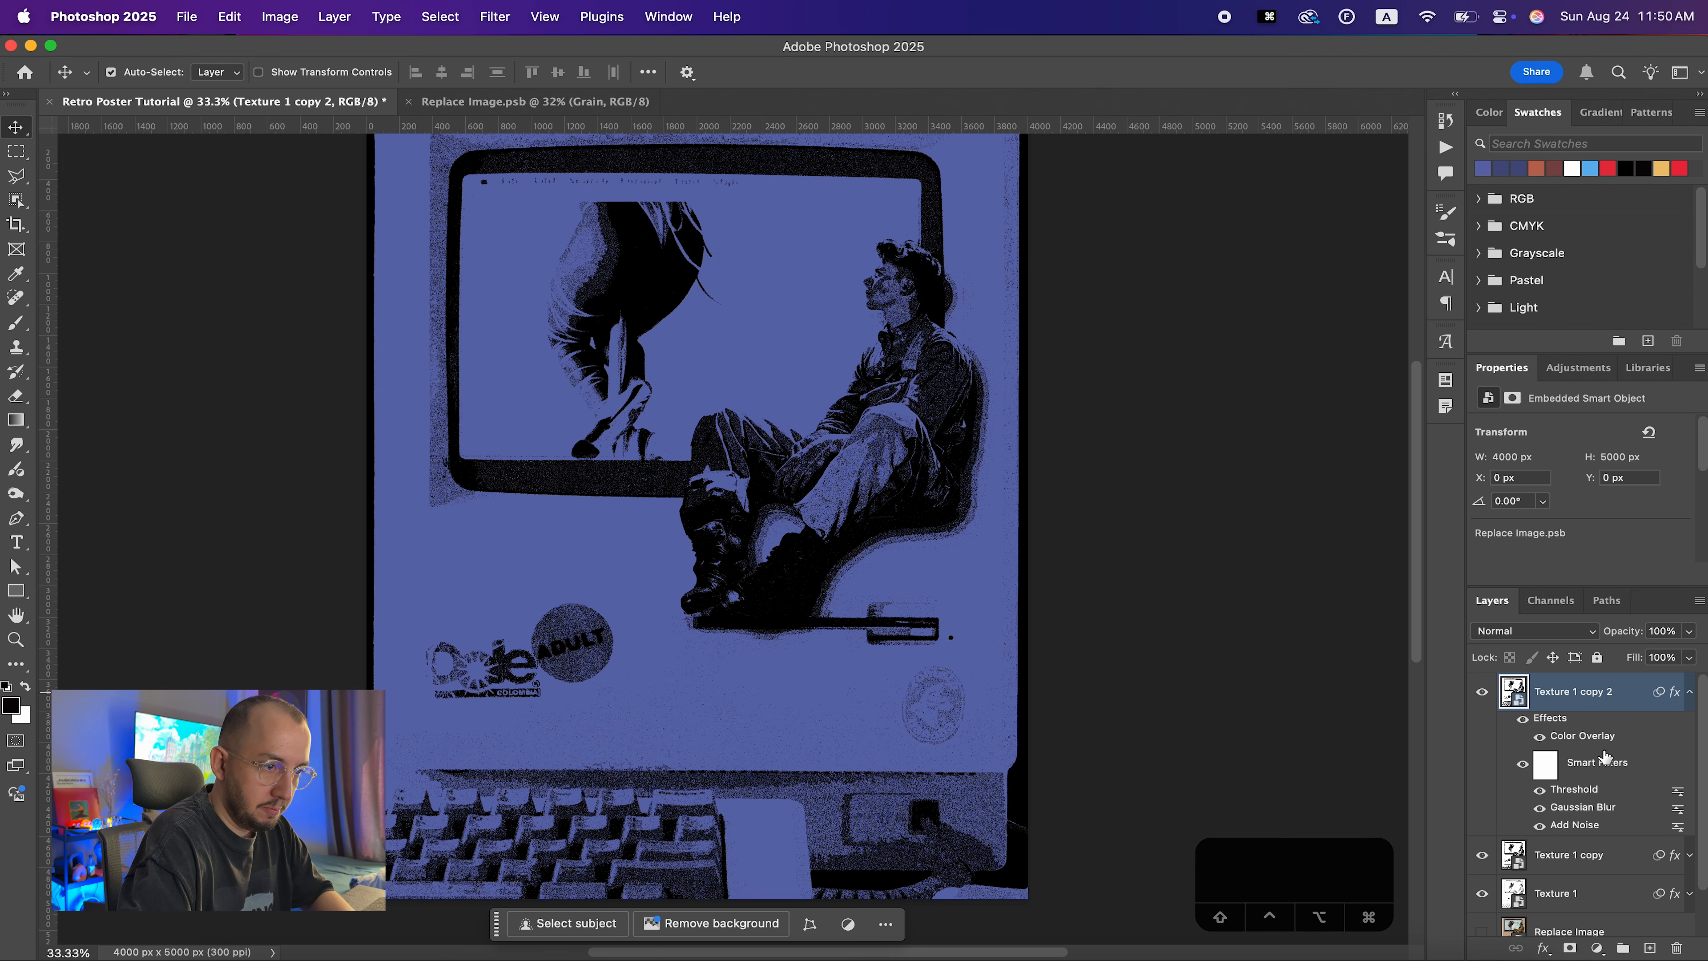
{"action": "double_click", "coordinate": [1574, 789]}
{"action": "left_click_drag", "start_coordinate": [856, 459], "coordinate": [909, 459]}
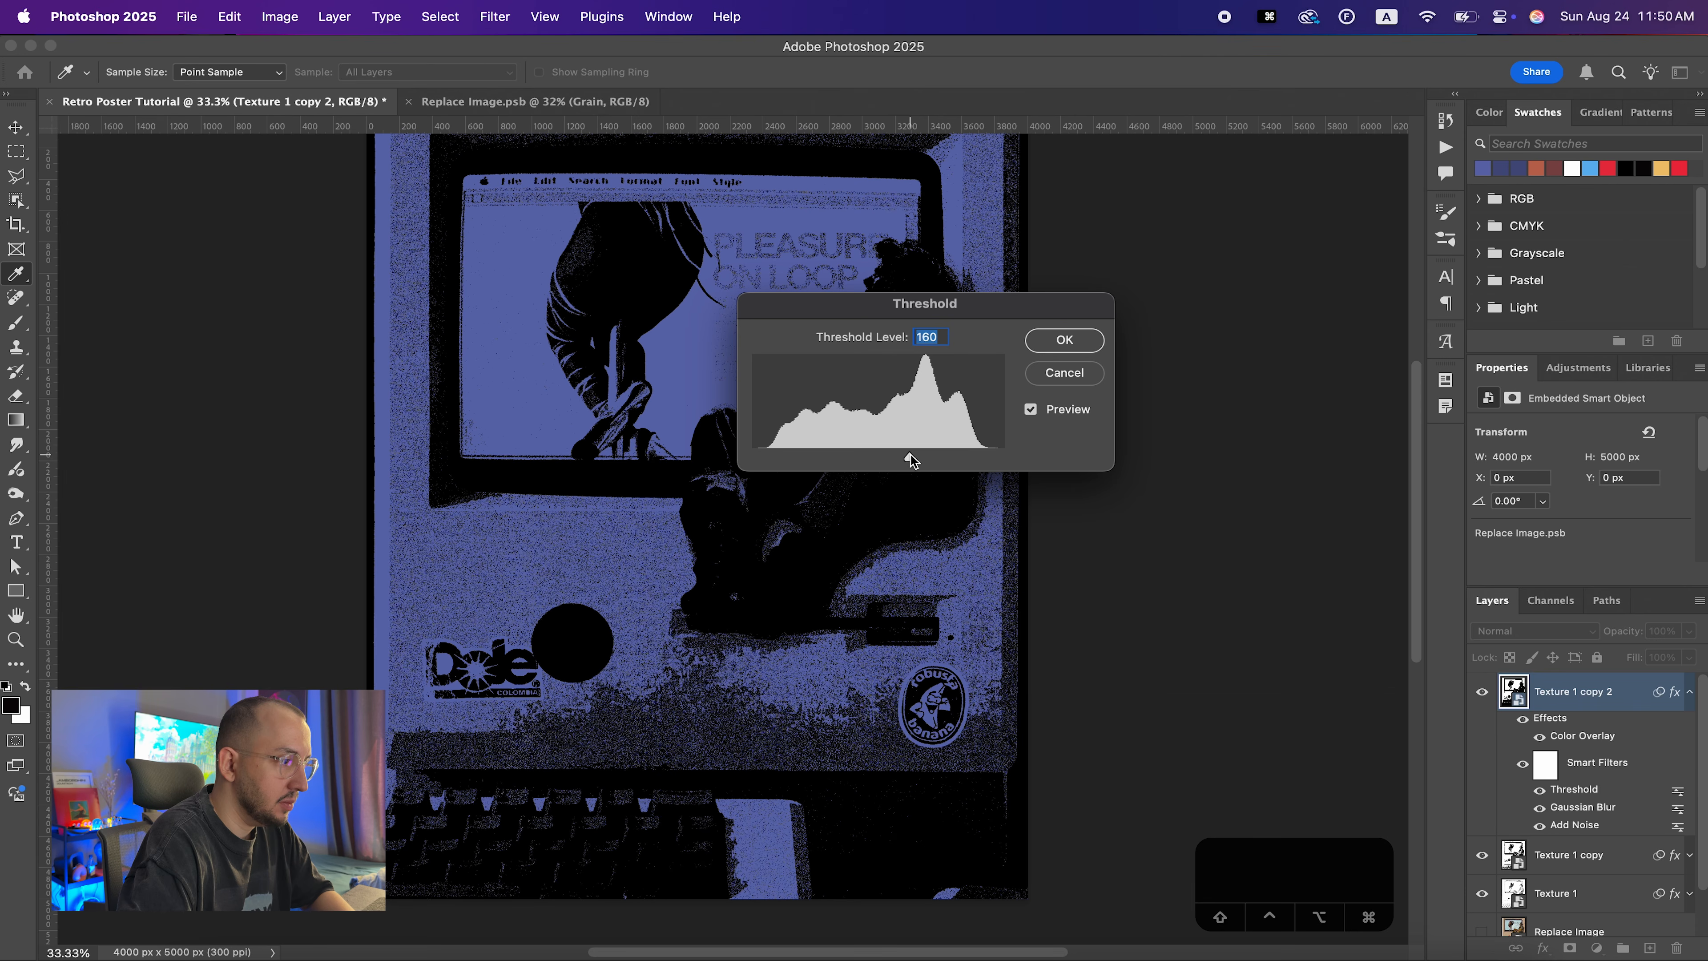
{"action": "key", "text": "Return"}
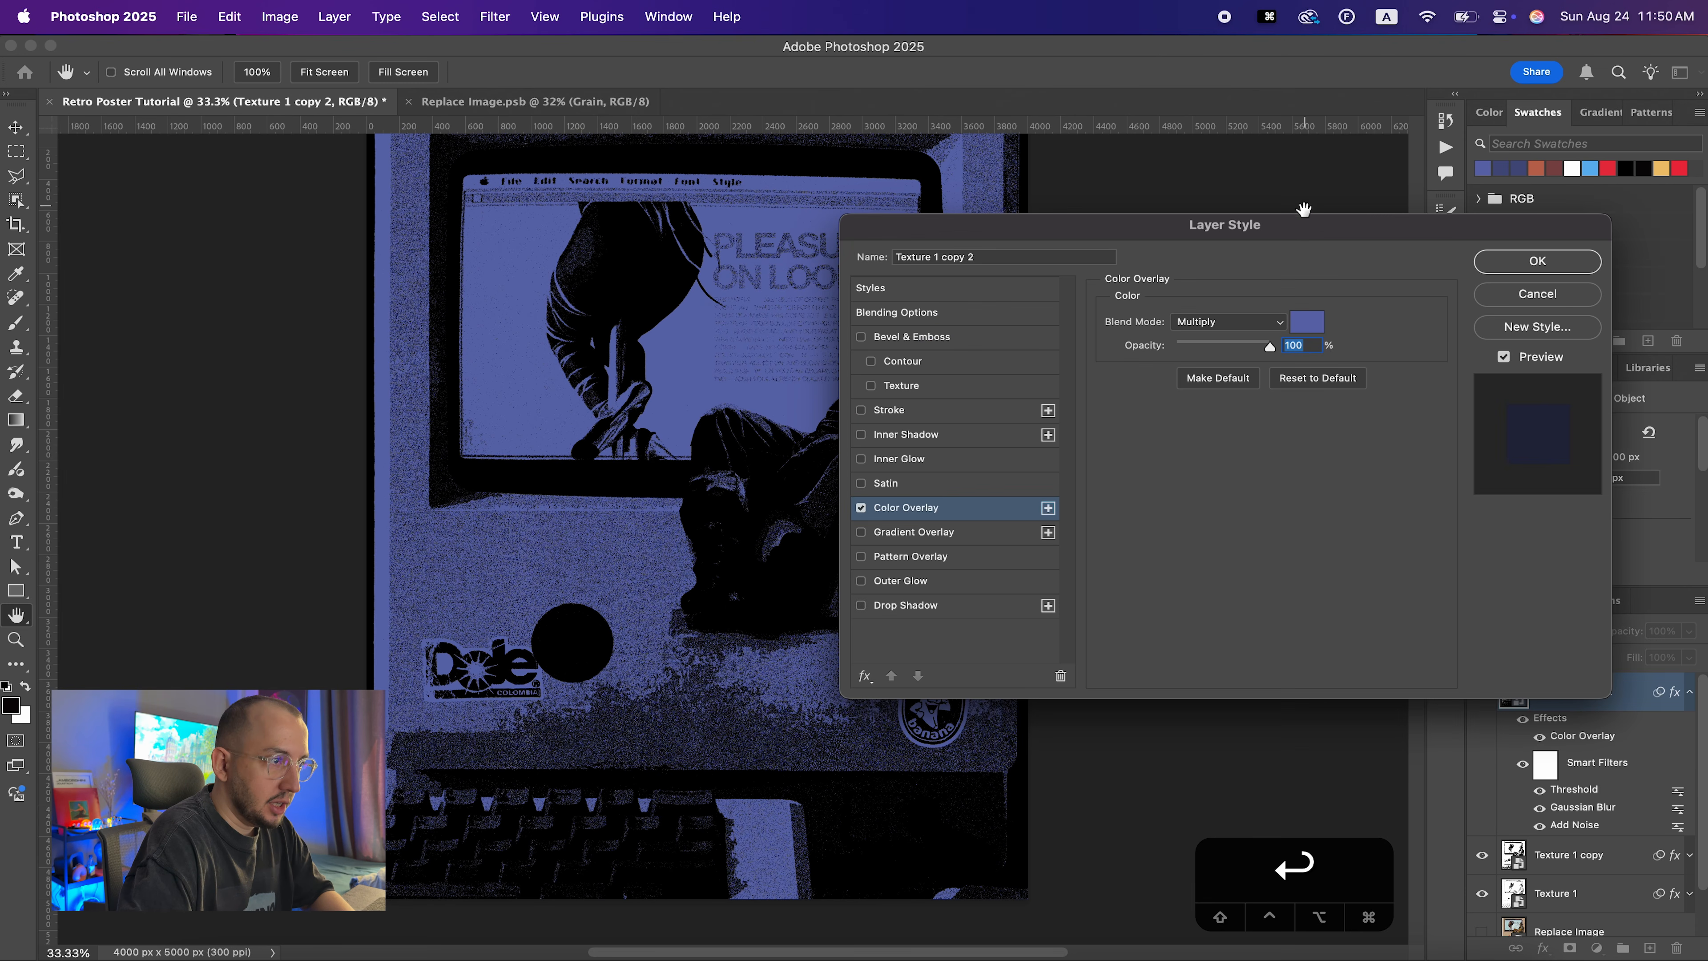
Change the Color Overlay of Texture 1 copy 2 to a brighter shade of the same blue
{"action": "left_click", "coordinate": [1306, 325]}
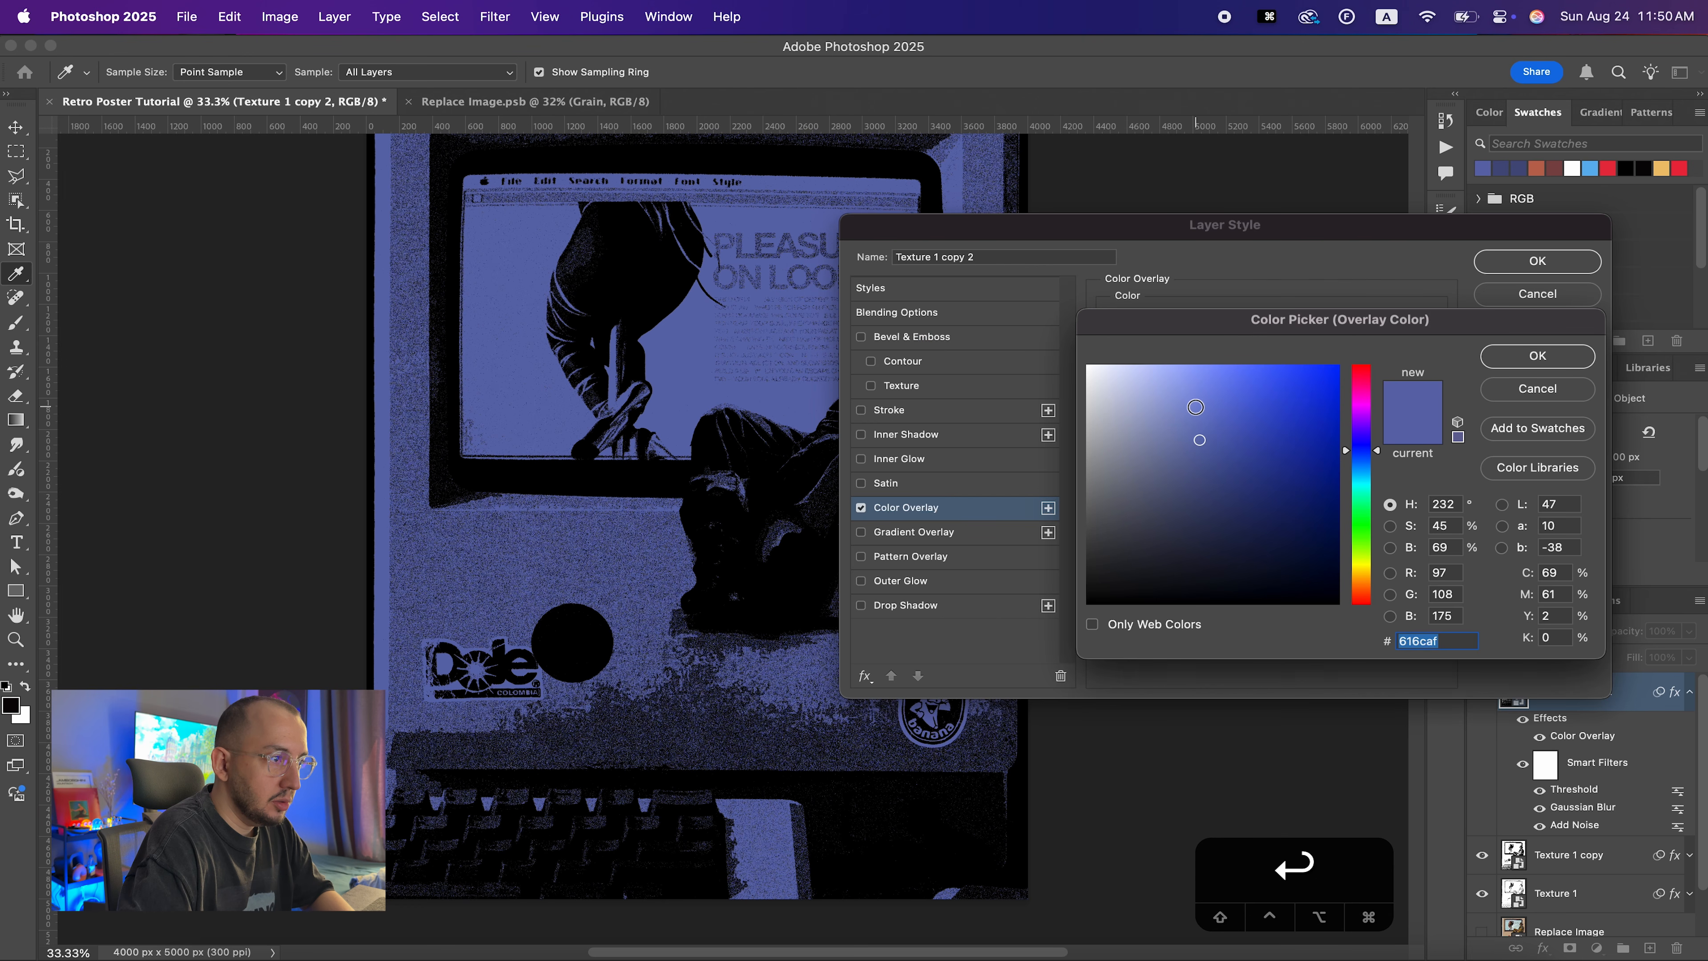
{"action": "left_click", "coordinate": [1200, 395]}
{"action": "key", "text": "Return"}
{"action": "key", "text": "Return"}
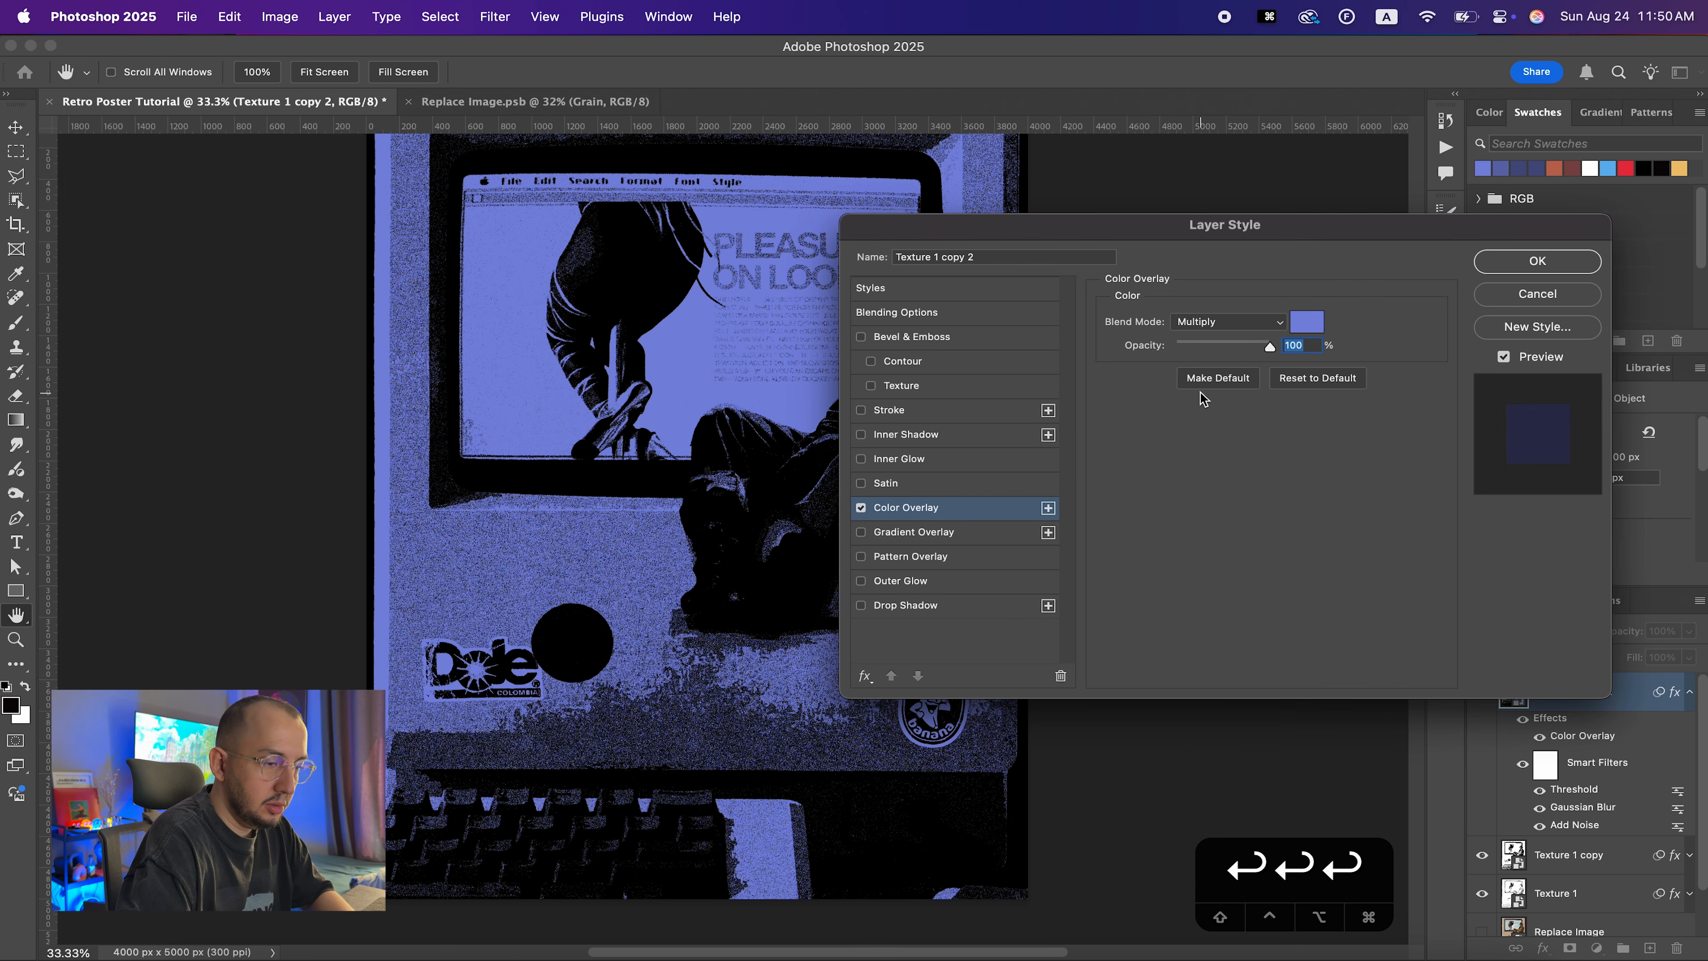
Duplicate Texture 1 copy 2 and set the duplicate's Threshold level to 210
{"action": "key", "text": "super+j"}
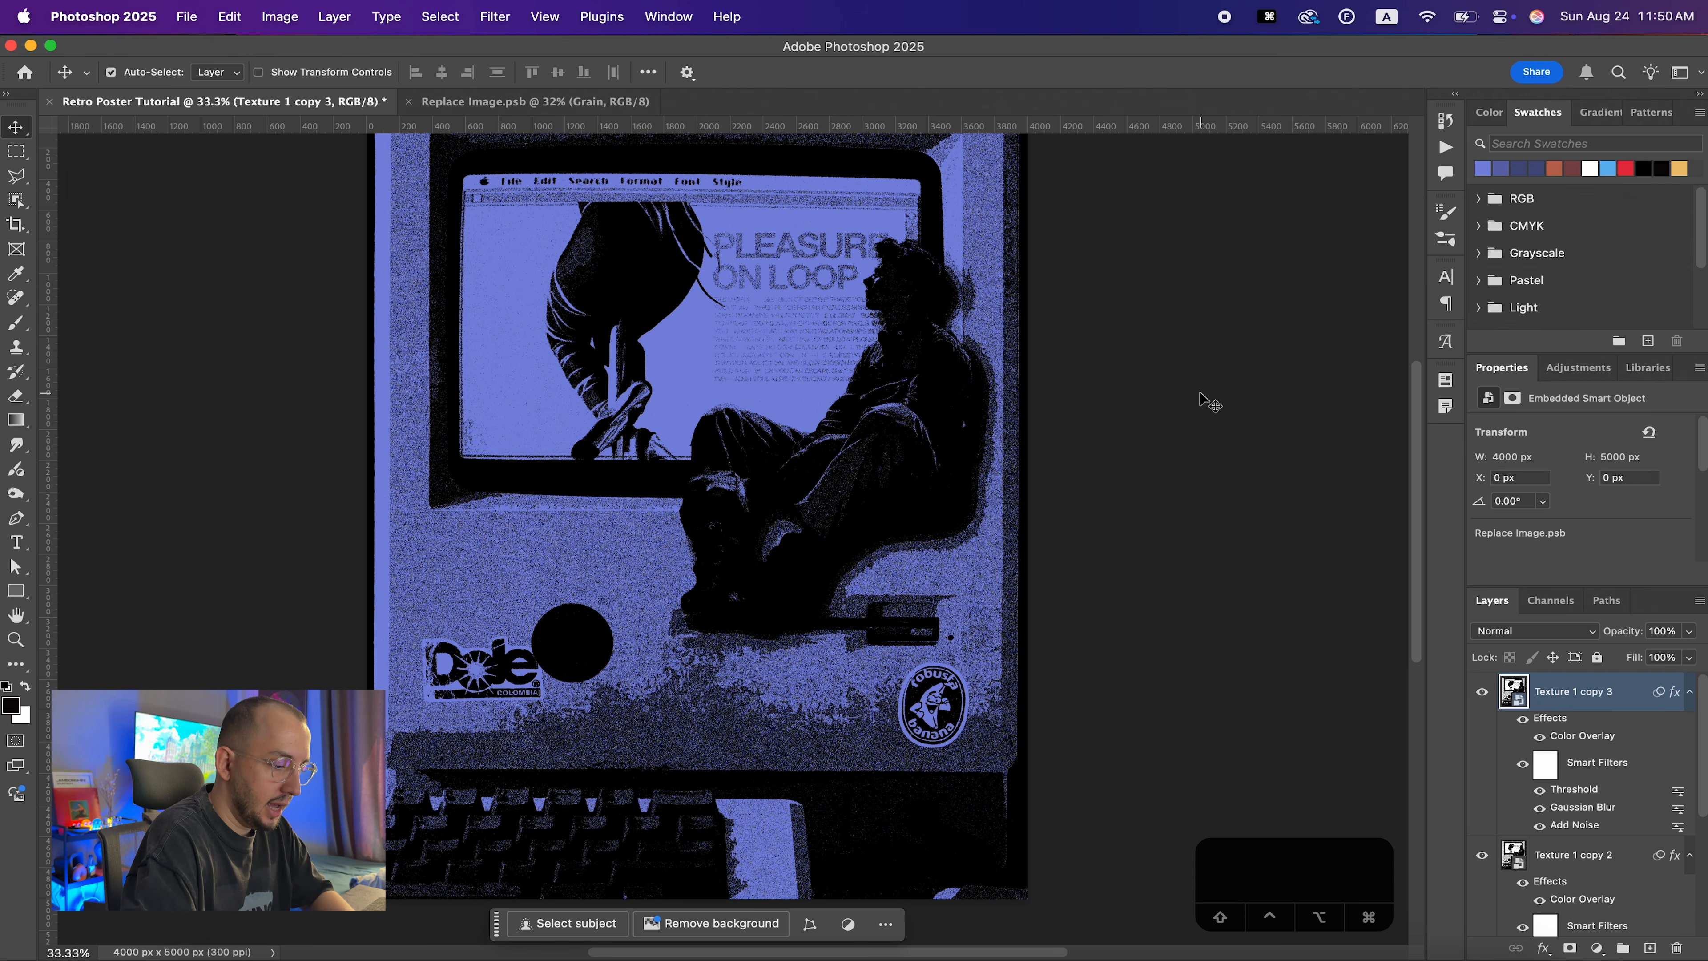
{"action": "double_click", "coordinate": [1574, 790]}
{"action": "left_click_drag", "start_coordinate": [918, 455], "coordinate": [957, 459]}
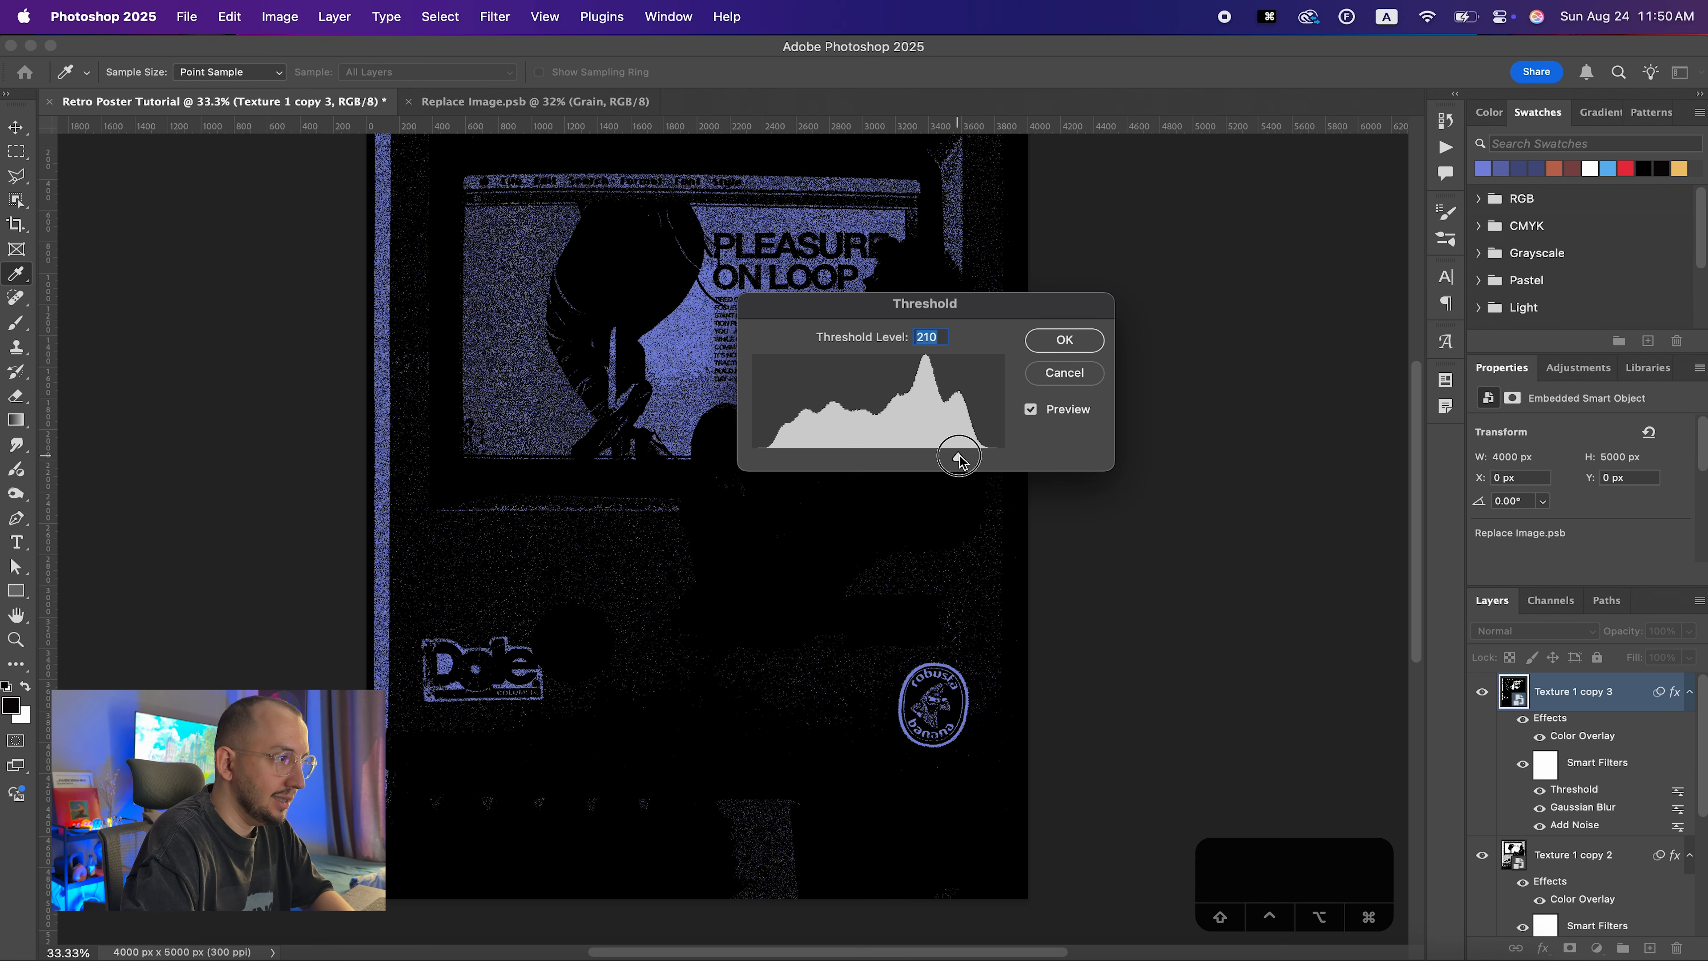
{"action": "key", "text": "Return"}
Change the Color Overlay of Texture 1 copy 3 to pale blue #acb8ff
{"action": "double_click", "coordinate": [1582, 735]}
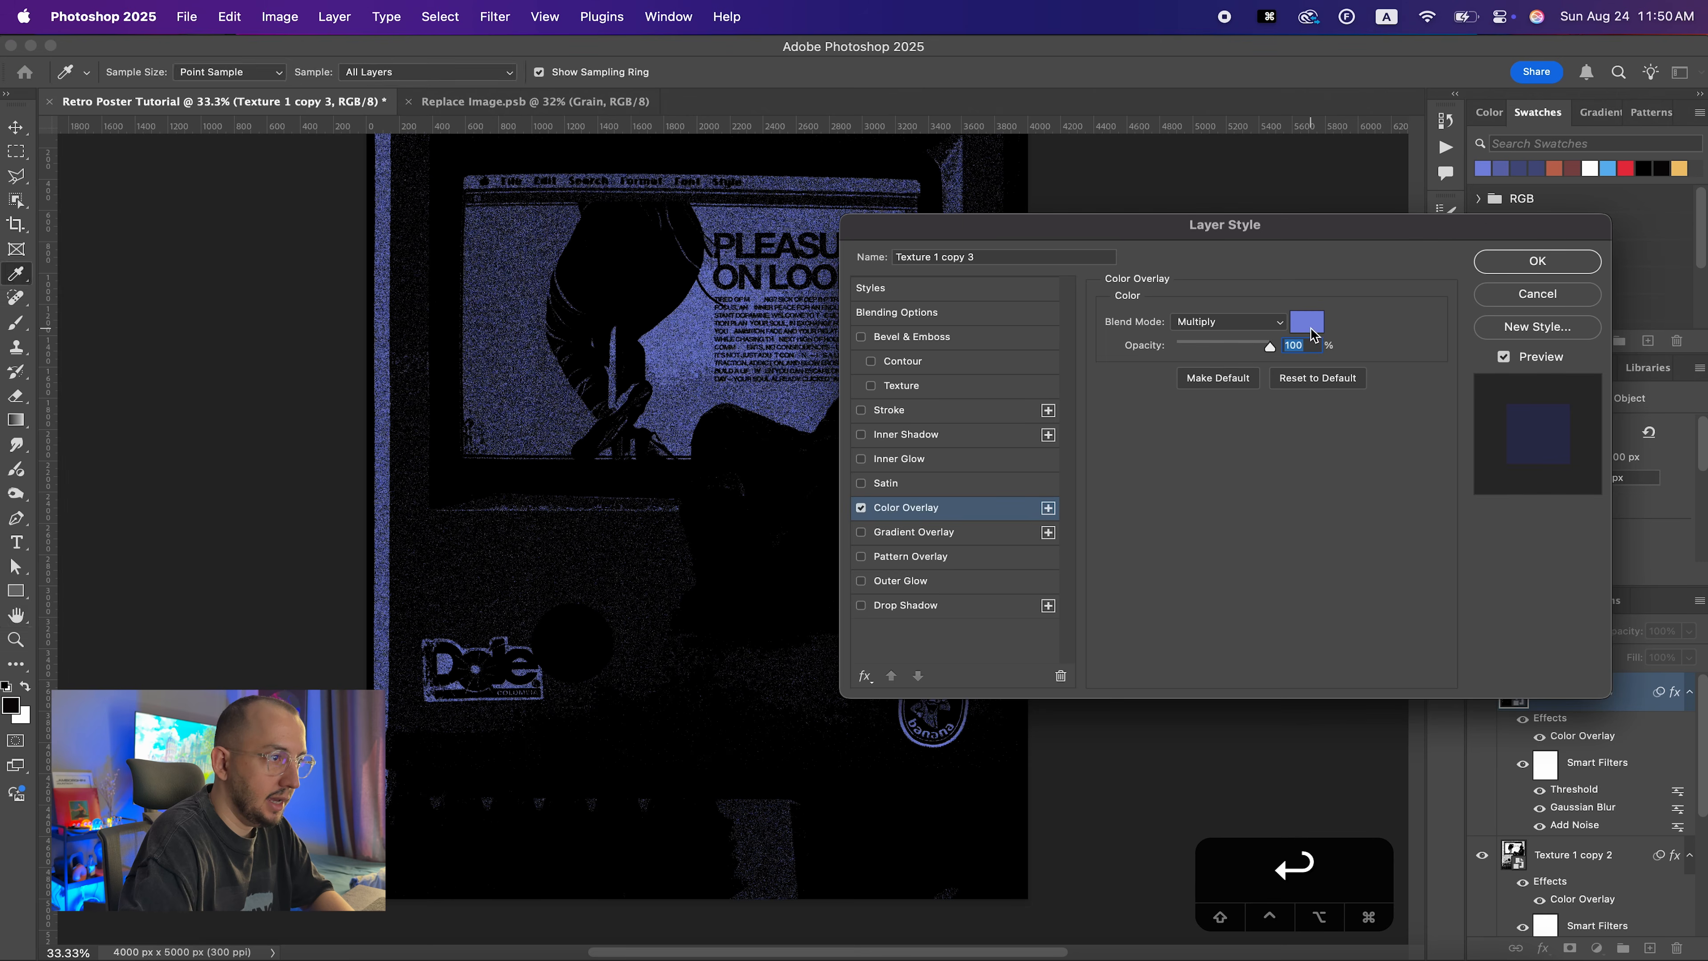
{"action": "left_click", "coordinate": [1338, 337]}
{"action": "left_click_drag", "start_coordinate": [1199, 368], "coordinate": [1177, 362]}
{"action": "key", "text": "Return"}
{"action": "key", "text": "Return"}
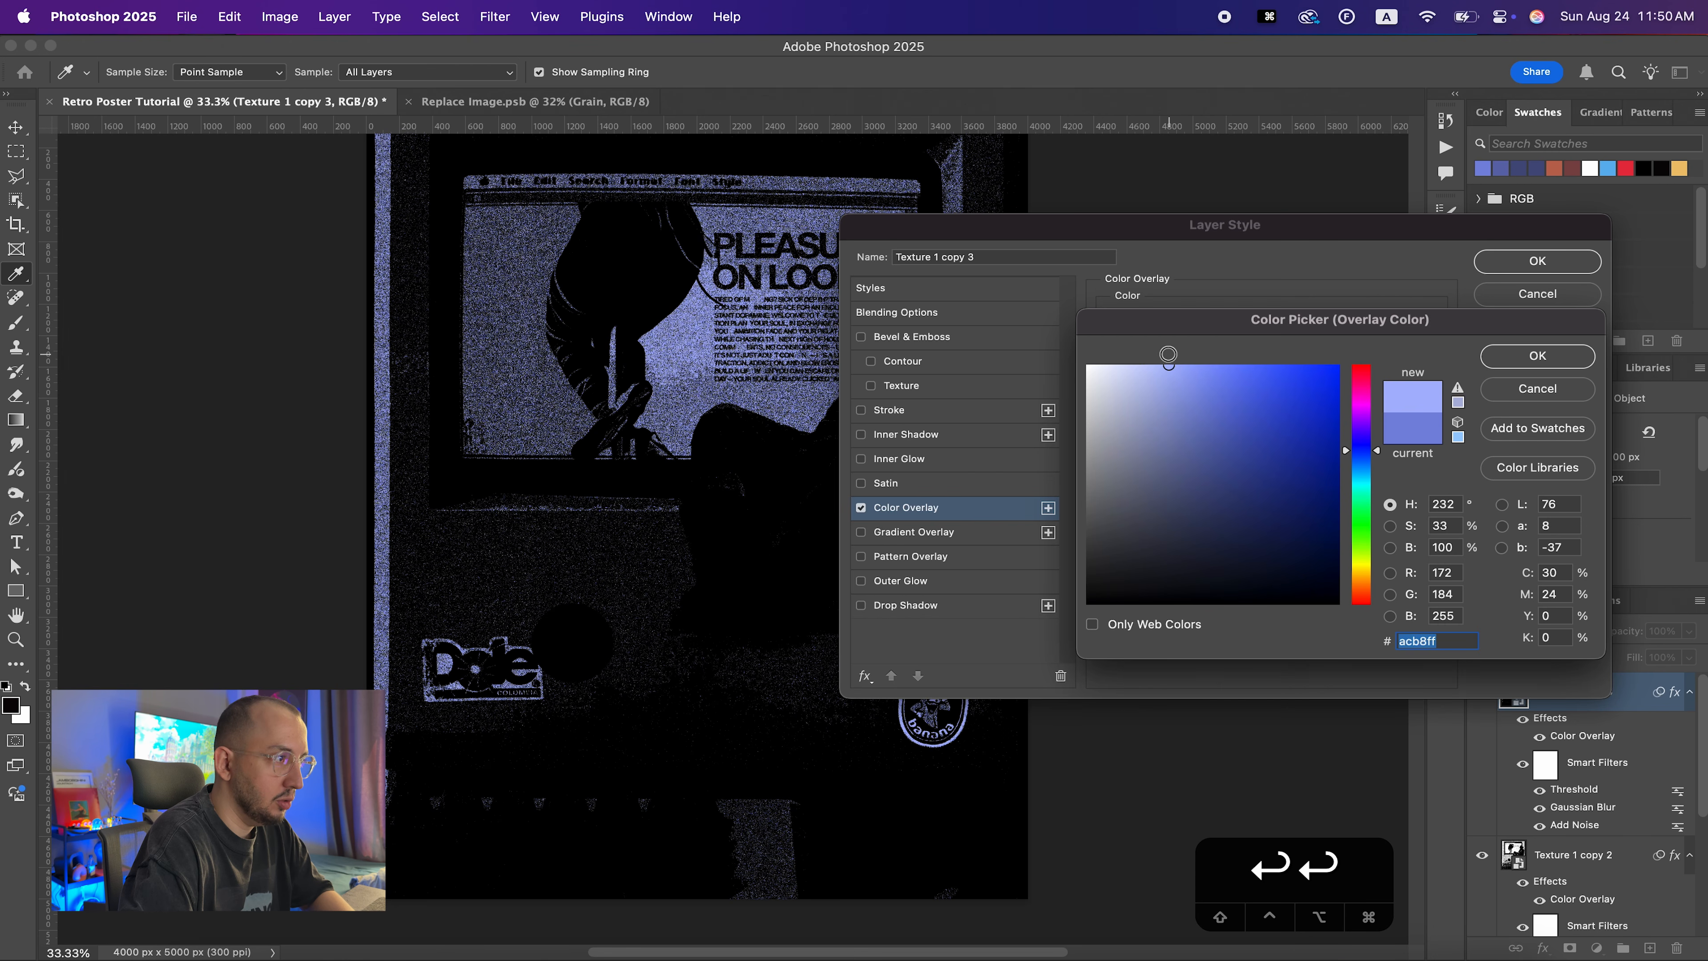
Collapse the effects and smart filter lists of the texture layers
{"action": "left_click", "coordinate": [1690, 691]}
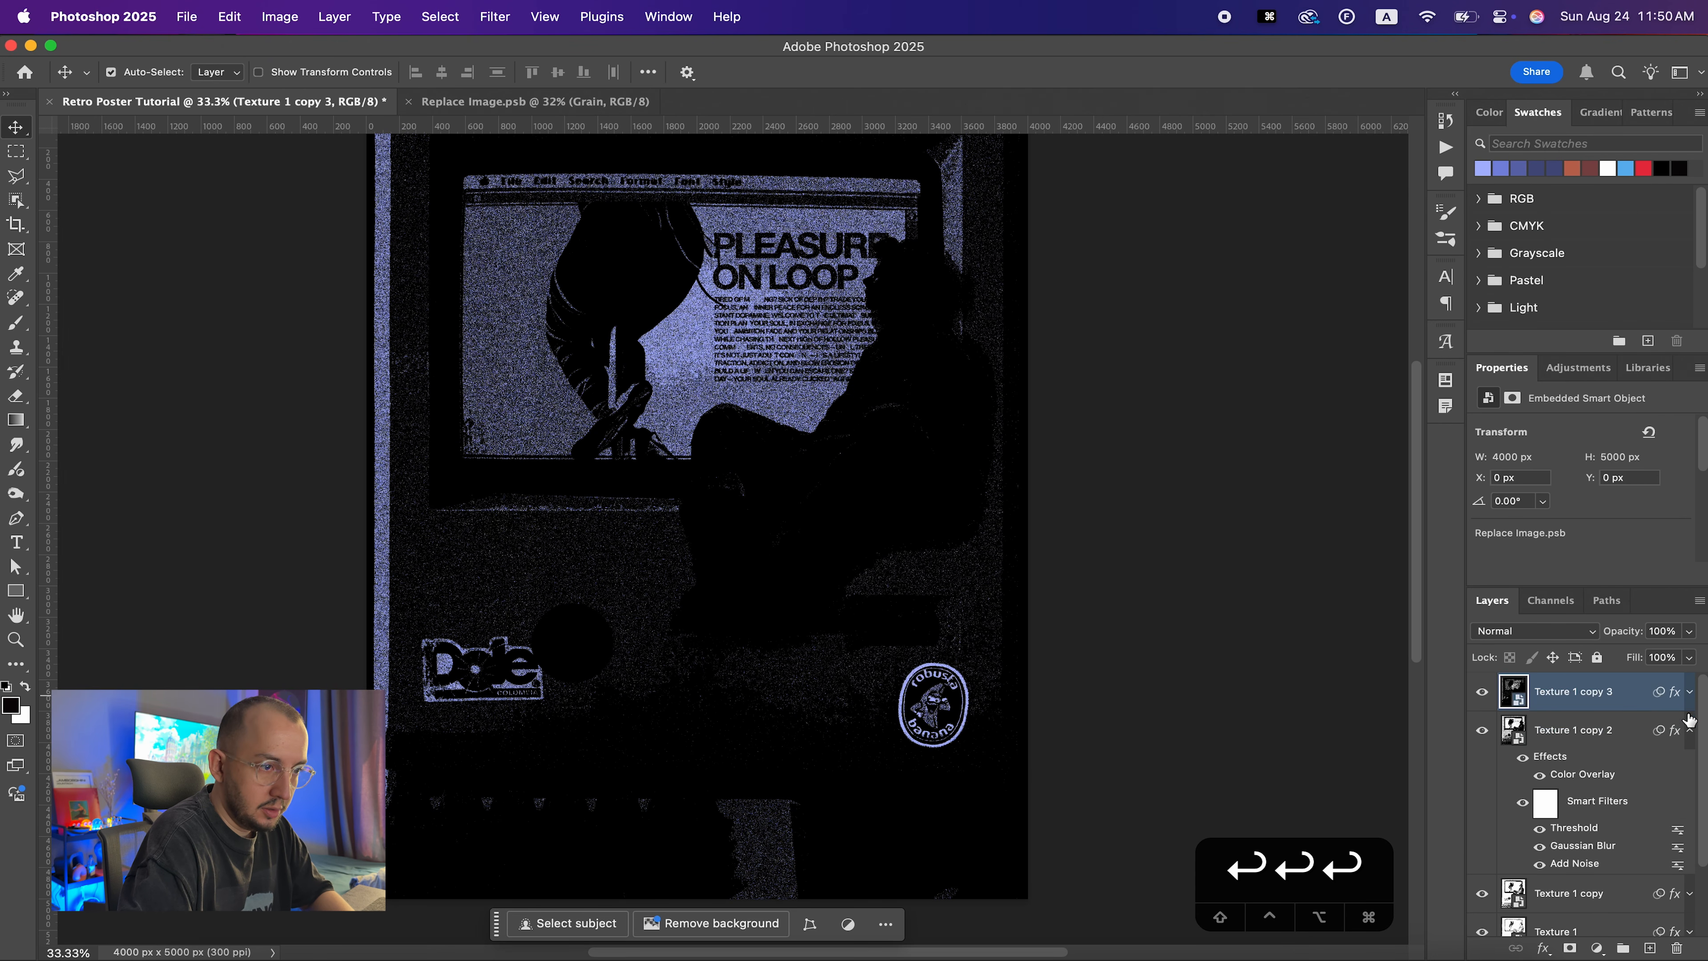
{"action": "left_click", "coordinate": [1689, 730]}
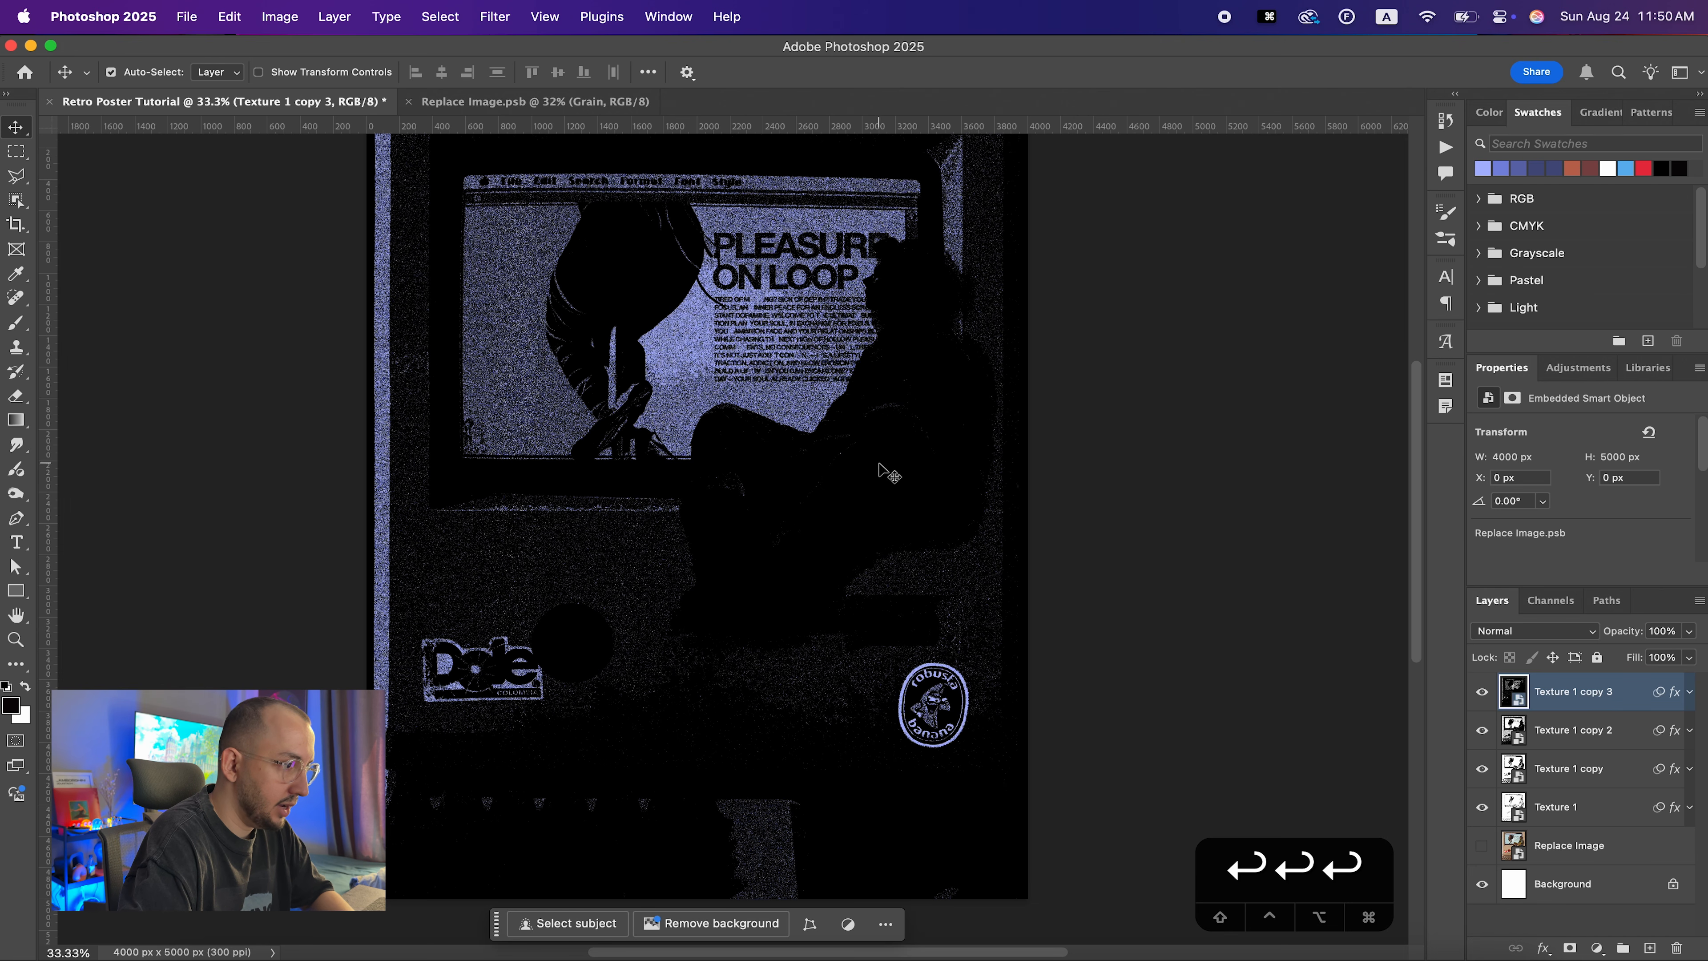
{"action": "scroll", "coordinate": [1076, 471], "scroll_direction": "up", "scroll_amount": 1}
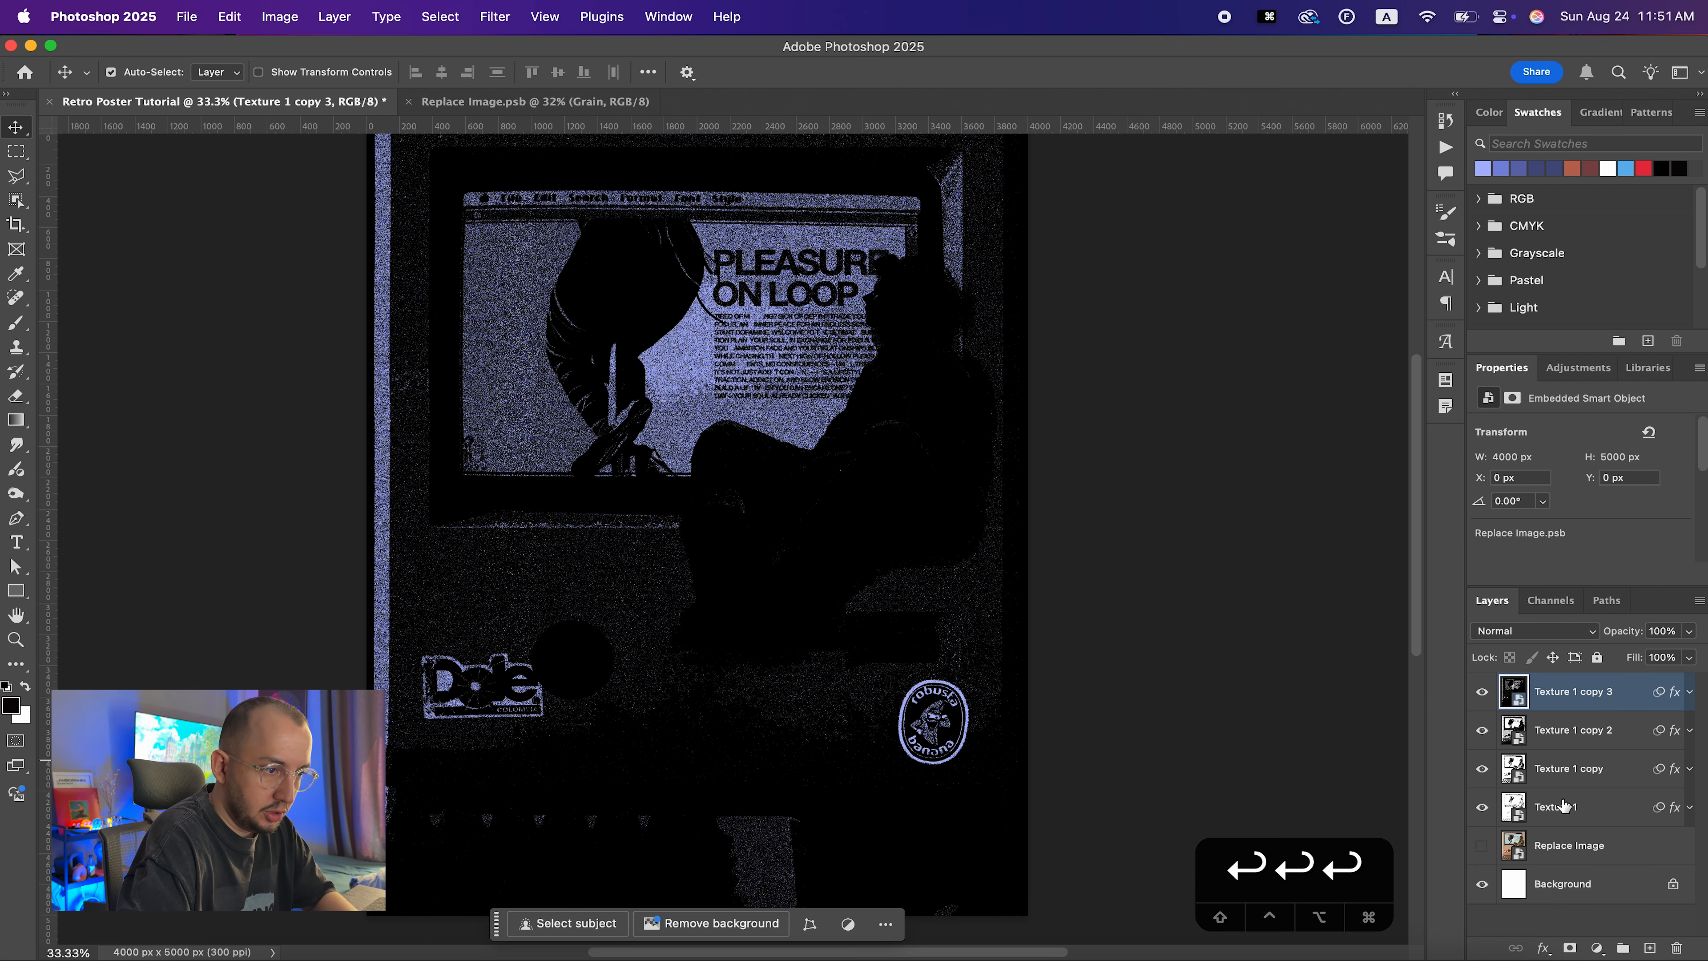
Rename Texture 1 copy, copy 2 and copy 3 as Texture 2, Texture 3 and Texture 4
{"action": "double_click", "coordinate": [1581, 768]}
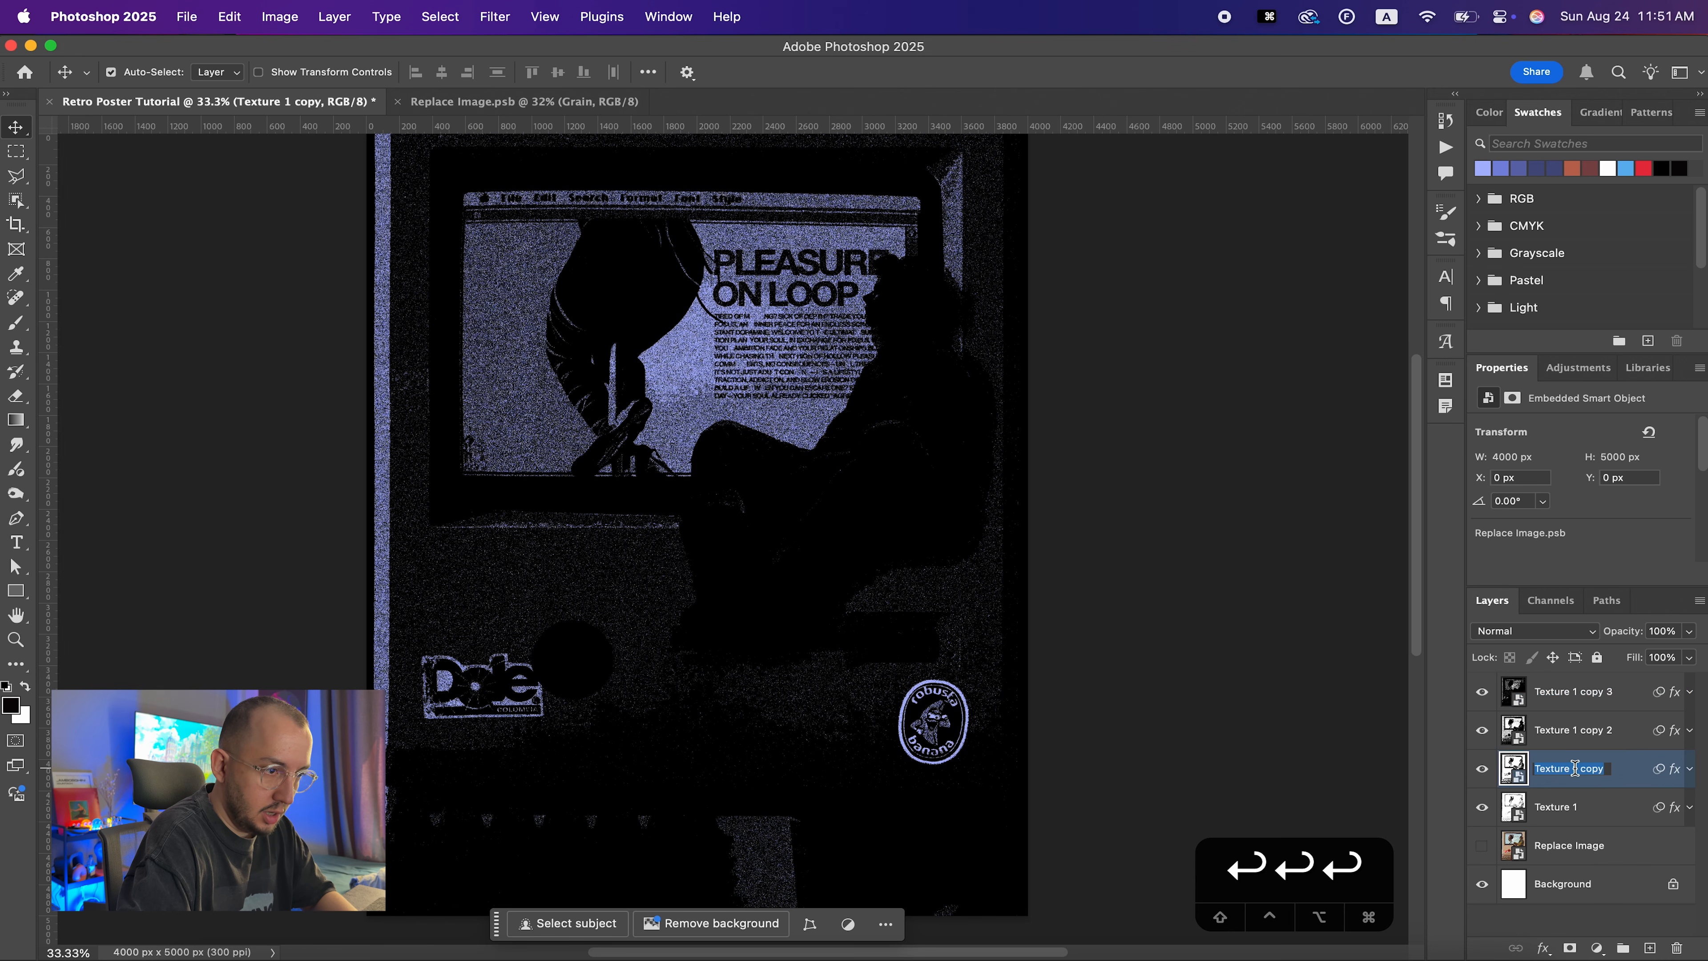
{"action": "left_click", "coordinate": [1575, 768]}
{"action": "type", "text": "2"}
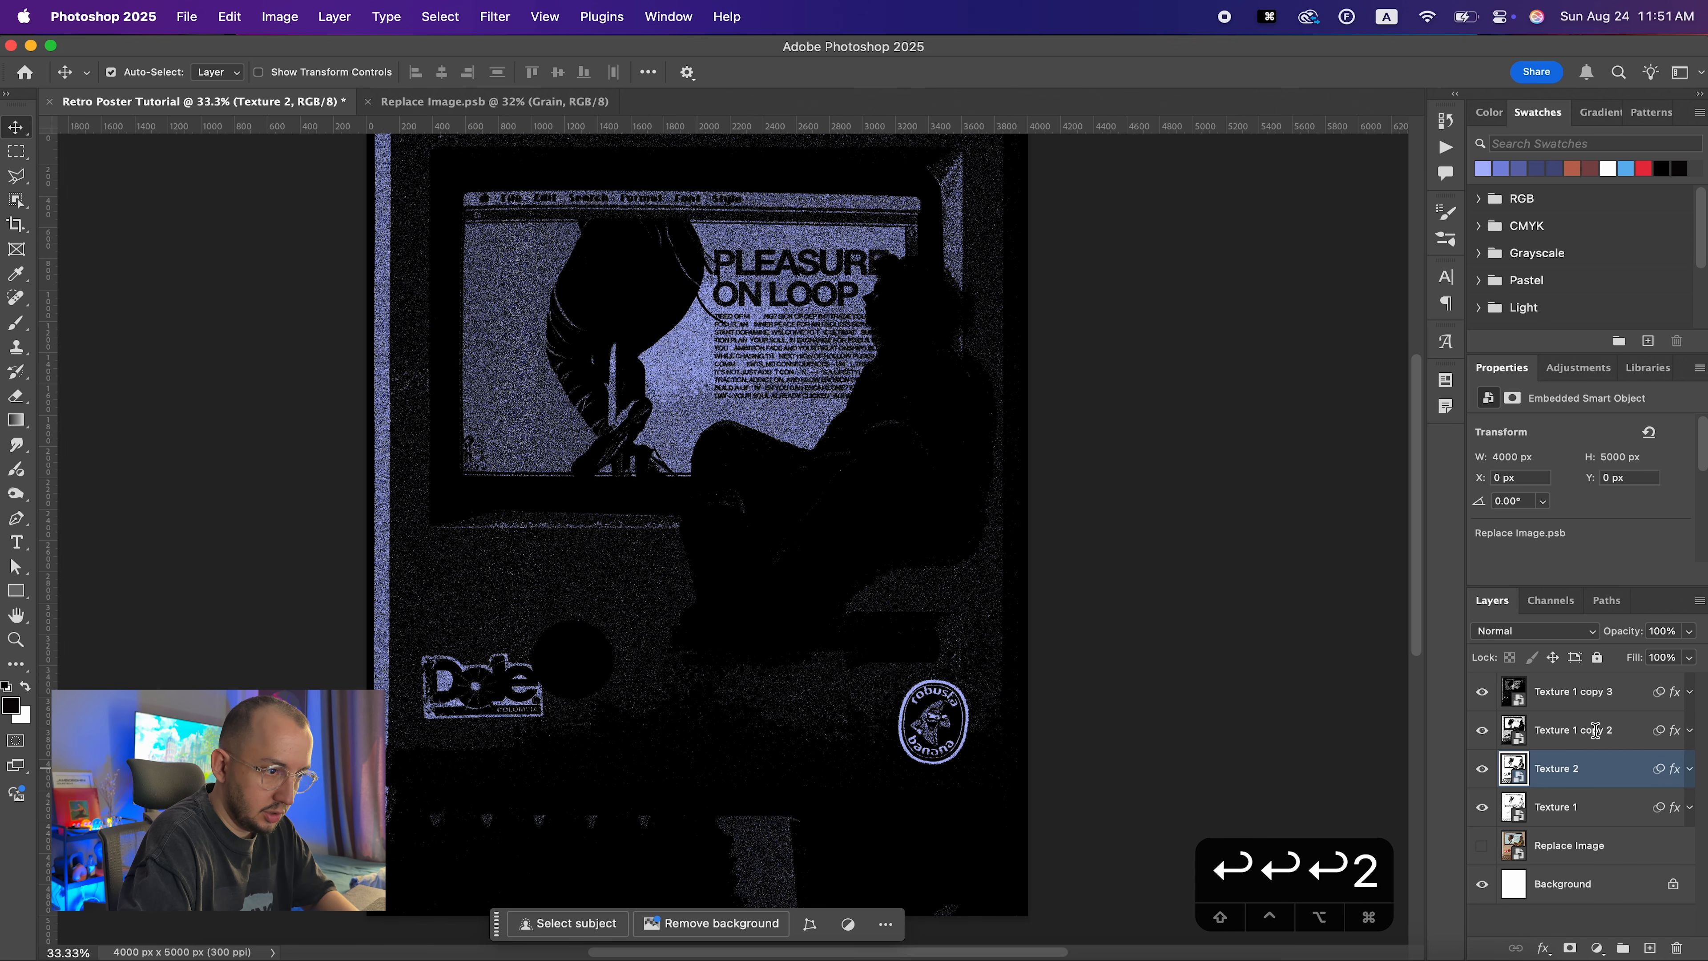
{"action": "double_click", "coordinate": [1573, 729]}
{"action": "type", "text": "3"}
{"action": "double_click", "coordinate": [1575, 693]}
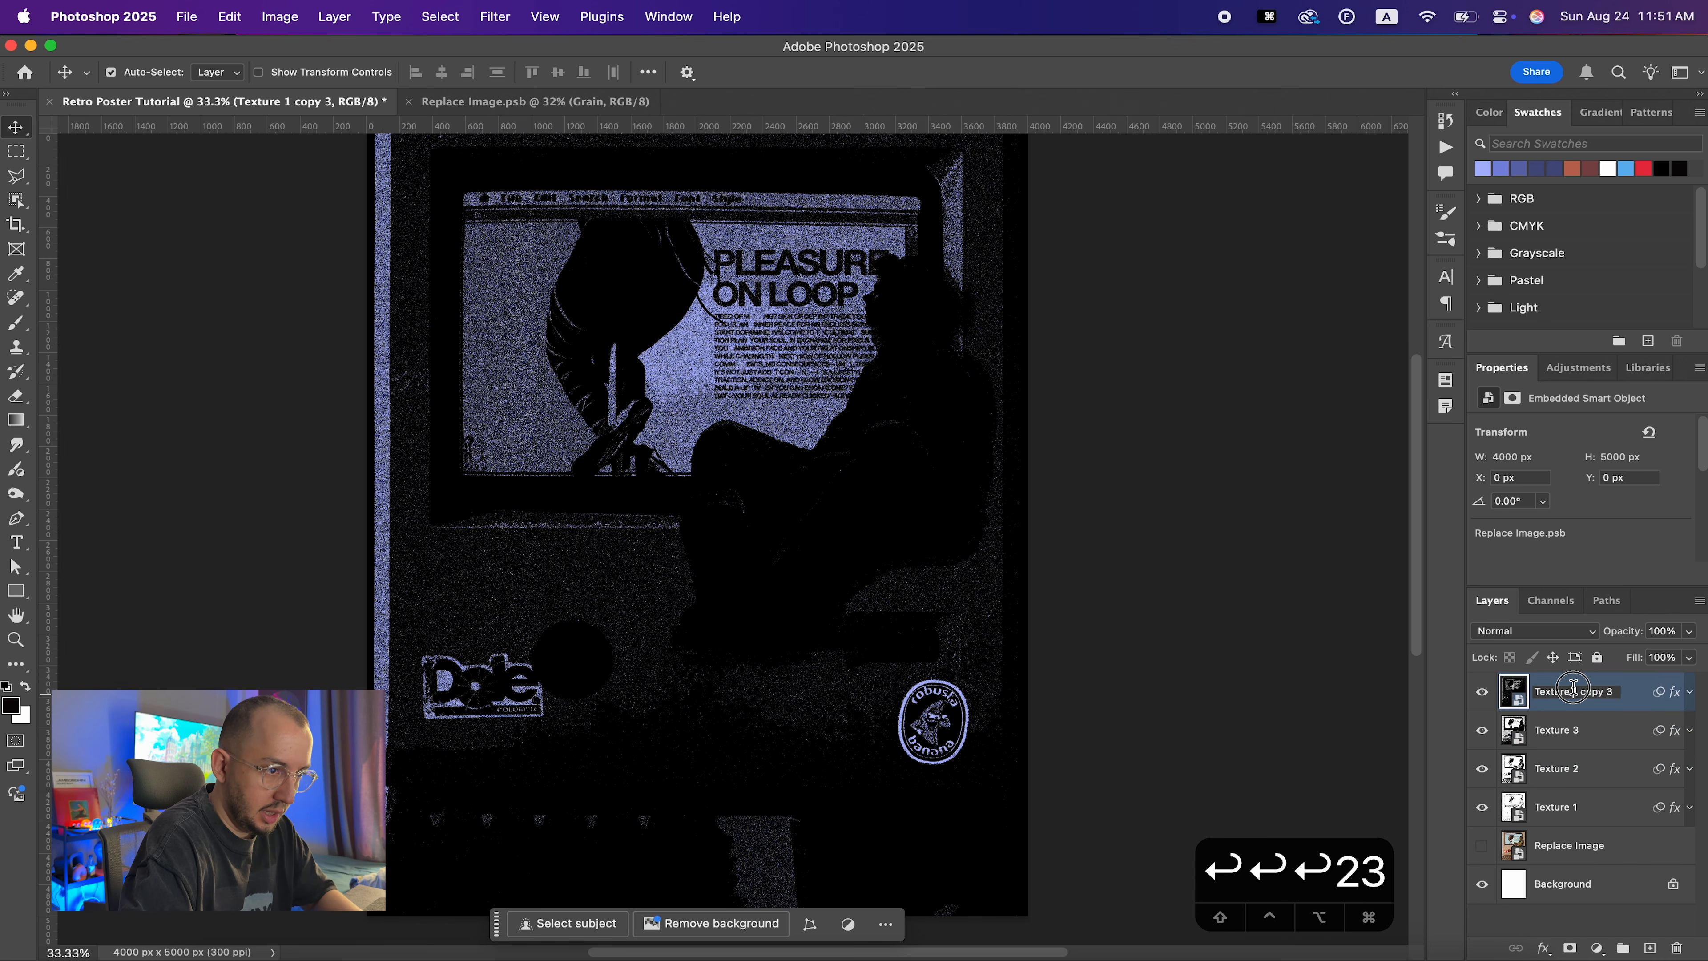
{"action": "type", "text": "4"}
Set the blend mode of Texture 2, Texture 3 and Texture 4 to Screen
{"action": "left_click", "coordinate": [1598, 771]}
{"action": "left_click", "coordinate": [1520, 632]}
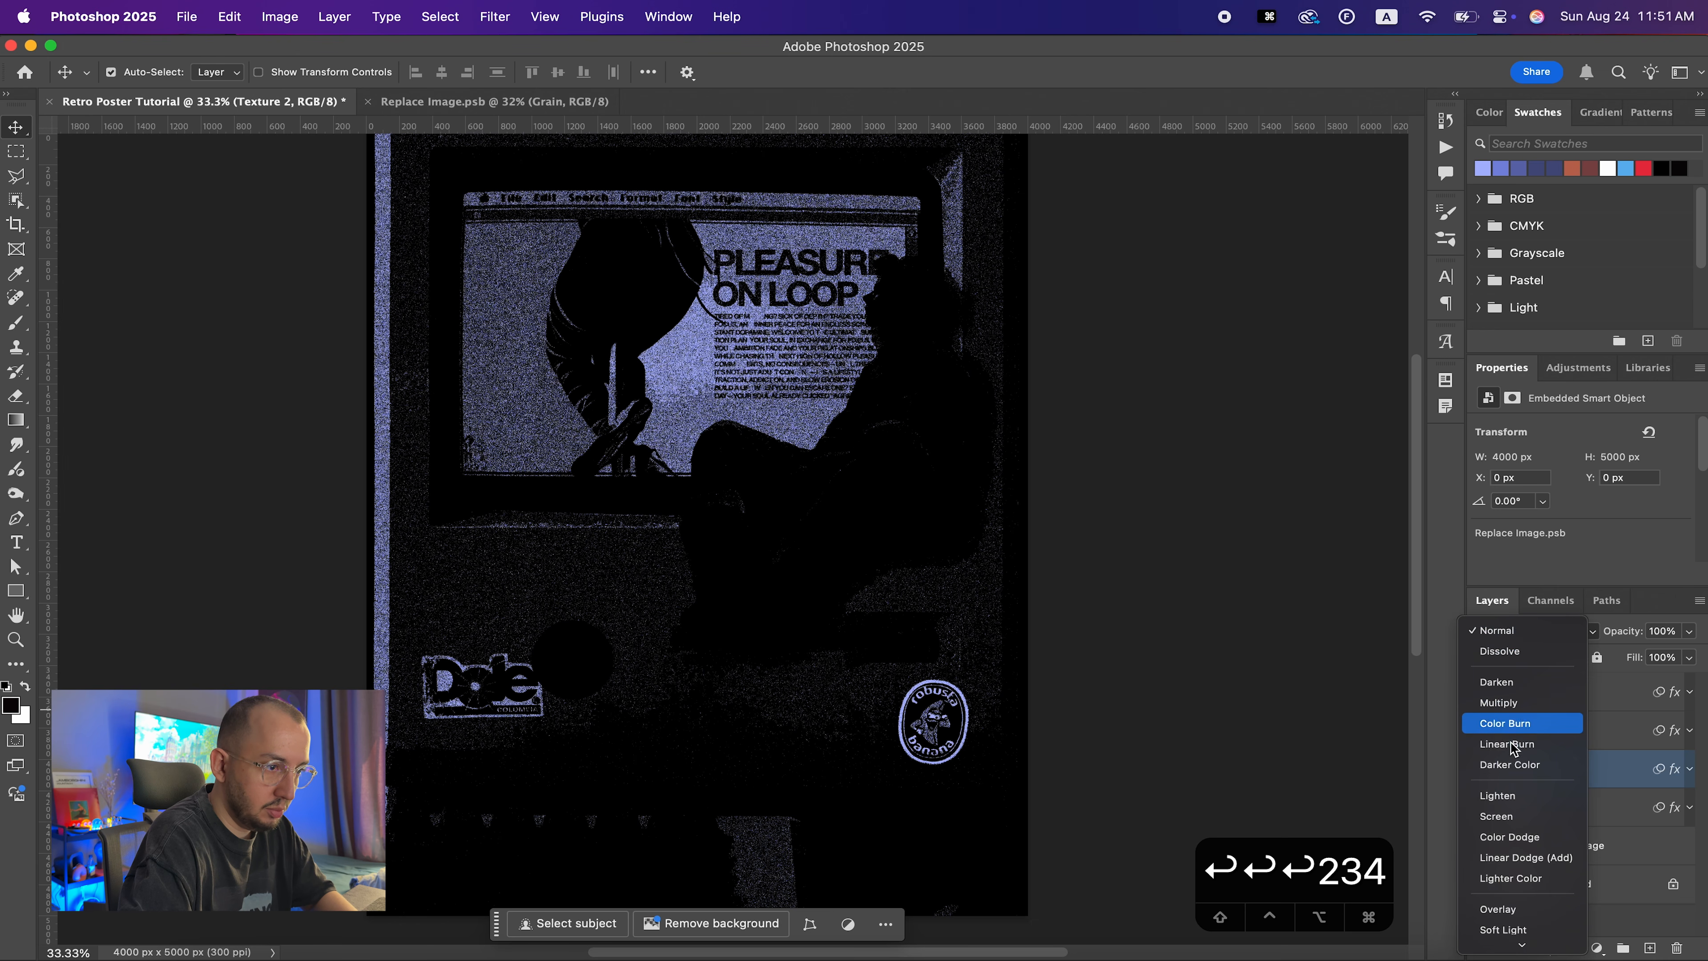
{"action": "left_click", "coordinate": [1498, 795]}
{"action": "left_click", "coordinate": [1509, 730]}
{"action": "left_click", "coordinate": [1521, 632]}
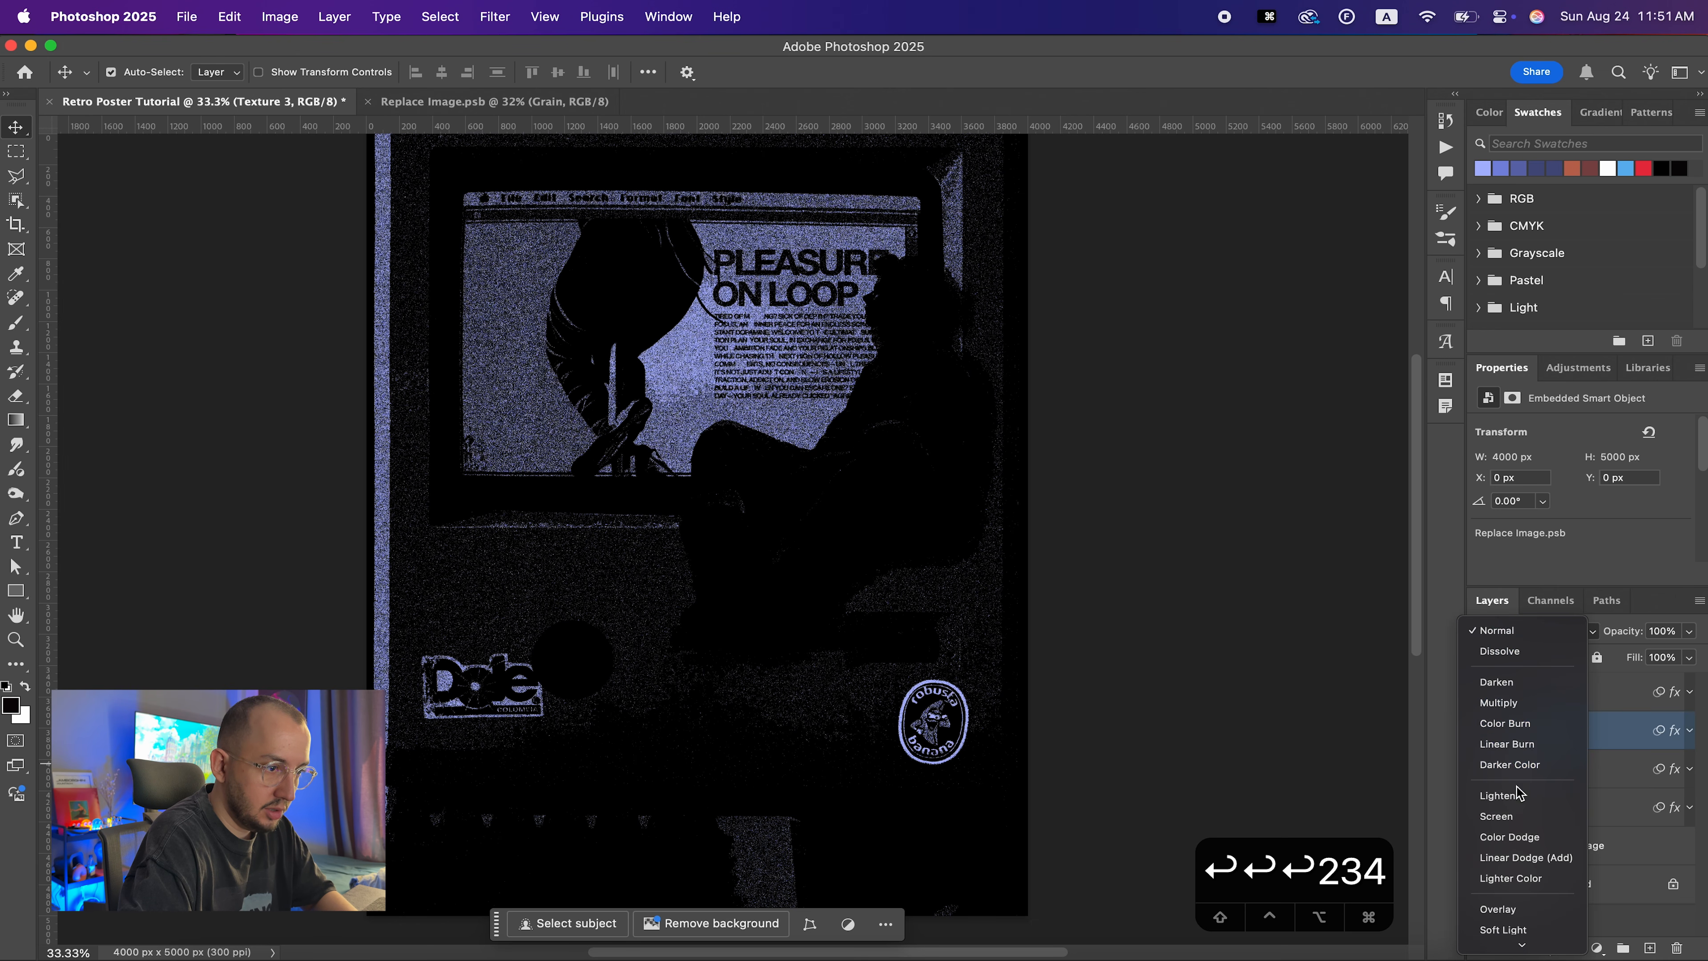
{"action": "left_click", "coordinate": [1507, 816]}
{"action": "left_click", "coordinate": [766, 504]}
{"action": "scroll", "coordinate": [766, 504], "scroll_direction": "down", "scroll_amount": 1}
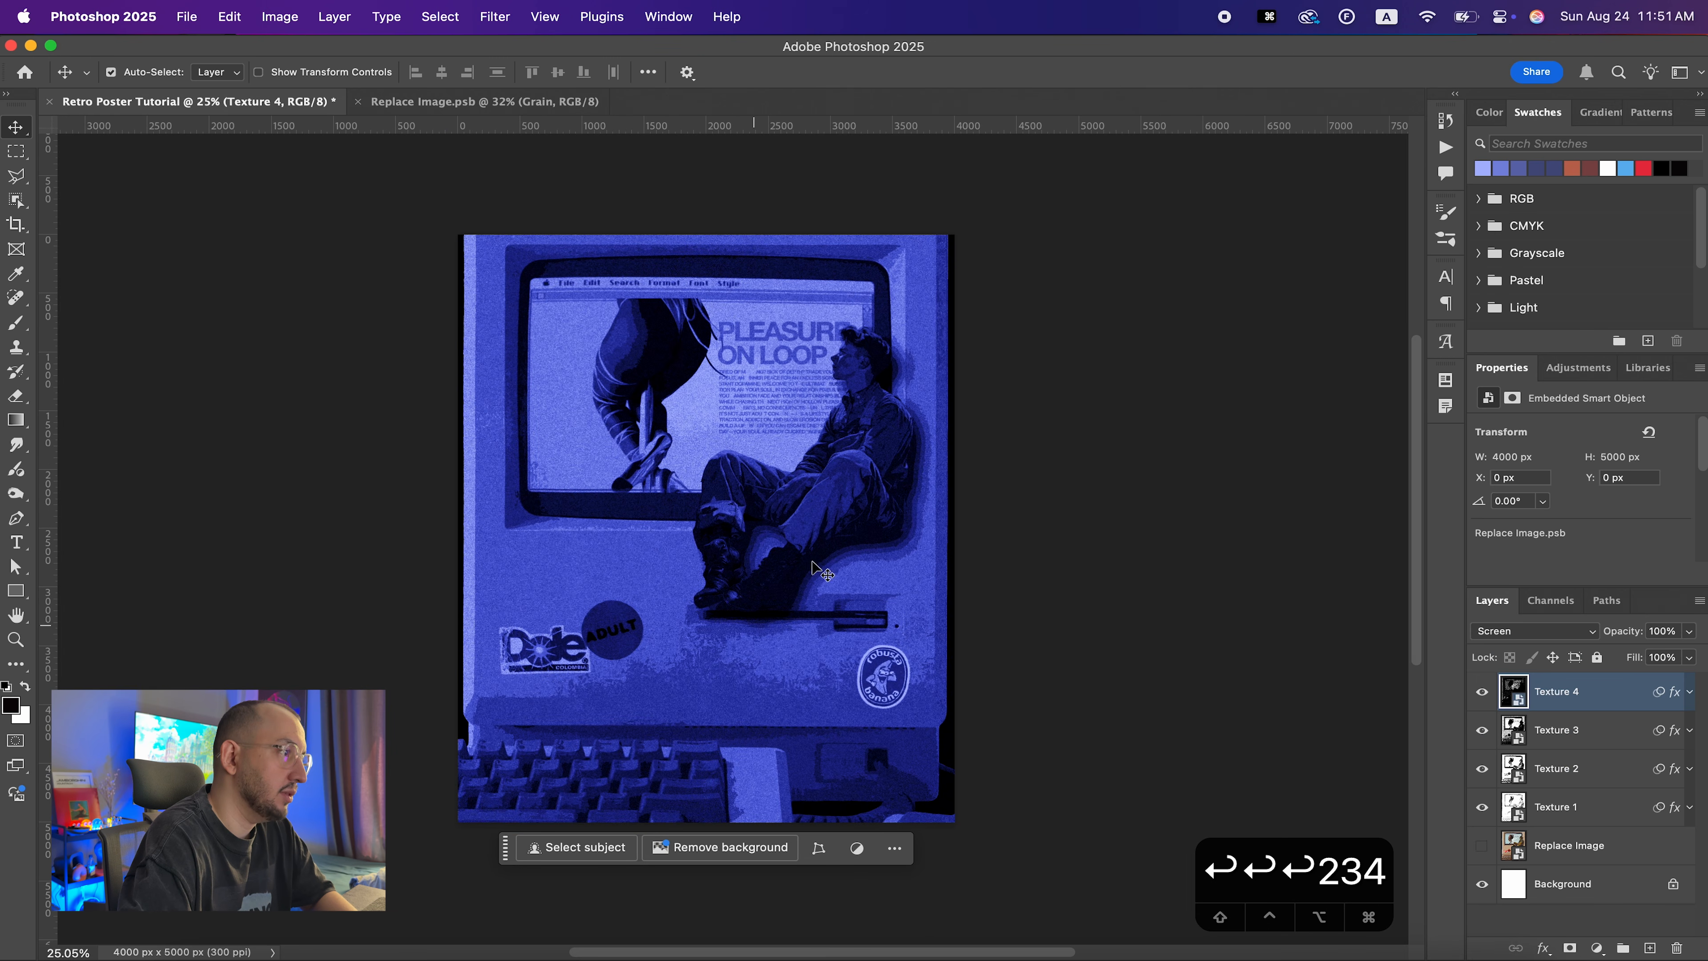
Inspect the blended result, hiding Texture 4, 3 and 2 and showing them again one by one
{"action": "scroll", "coordinate": [750, 669], "scroll_direction": "up", "scroll_amount": 5}
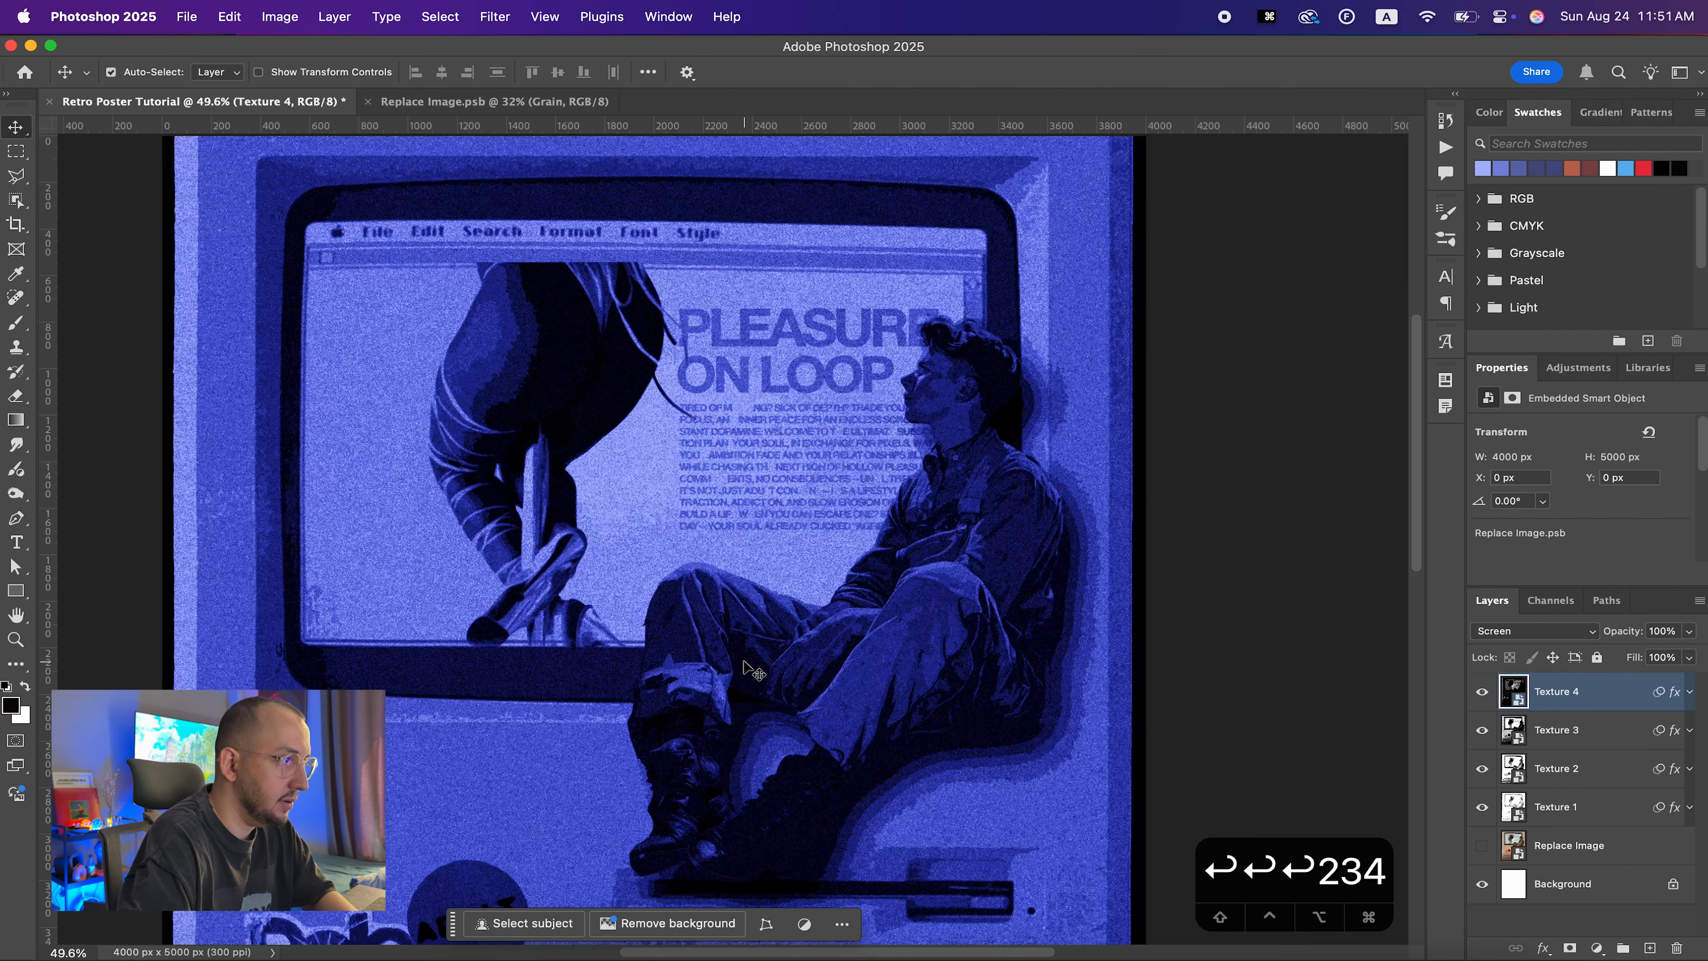
{"action": "scroll", "coordinate": [753, 669], "scroll_direction": "down", "scroll_amount": 3}
{"action": "left_click", "coordinate": [1481, 691]}
{"action": "left_click", "coordinate": [1481, 730]}
{"action": "left_click", "coordinate": [1481, 768]}
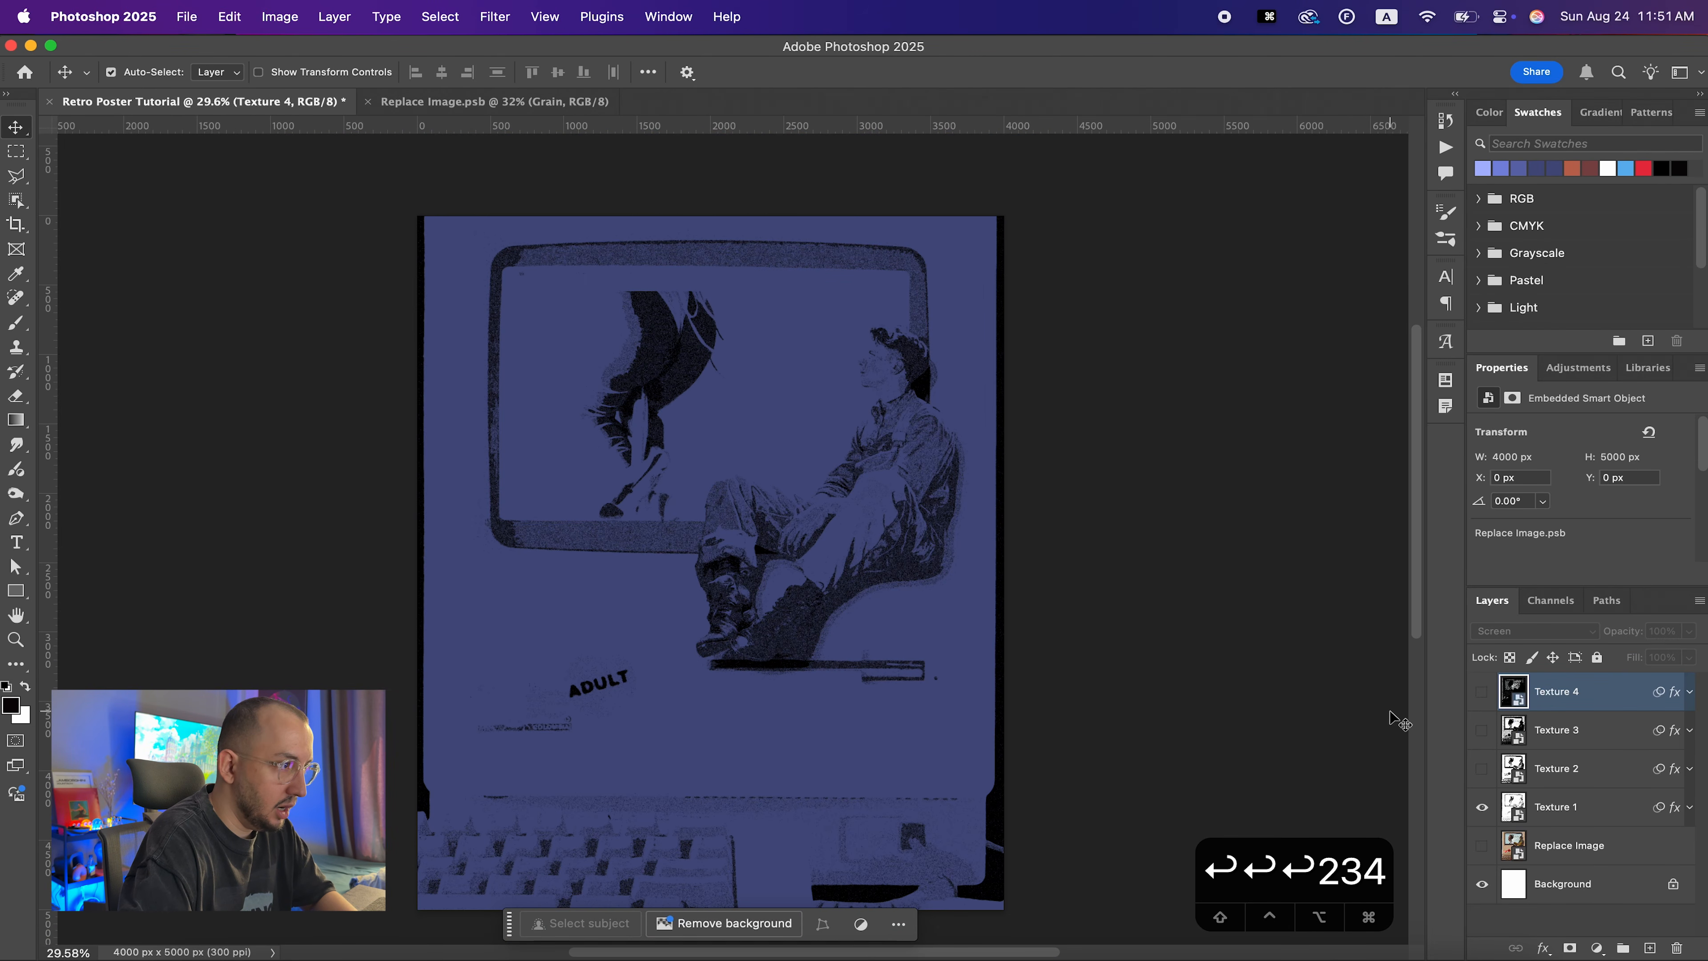
{"action": "left_click", "coordinate": [1481, 770]}
{"action": "left_click", "coordinate": [1481, 731]}
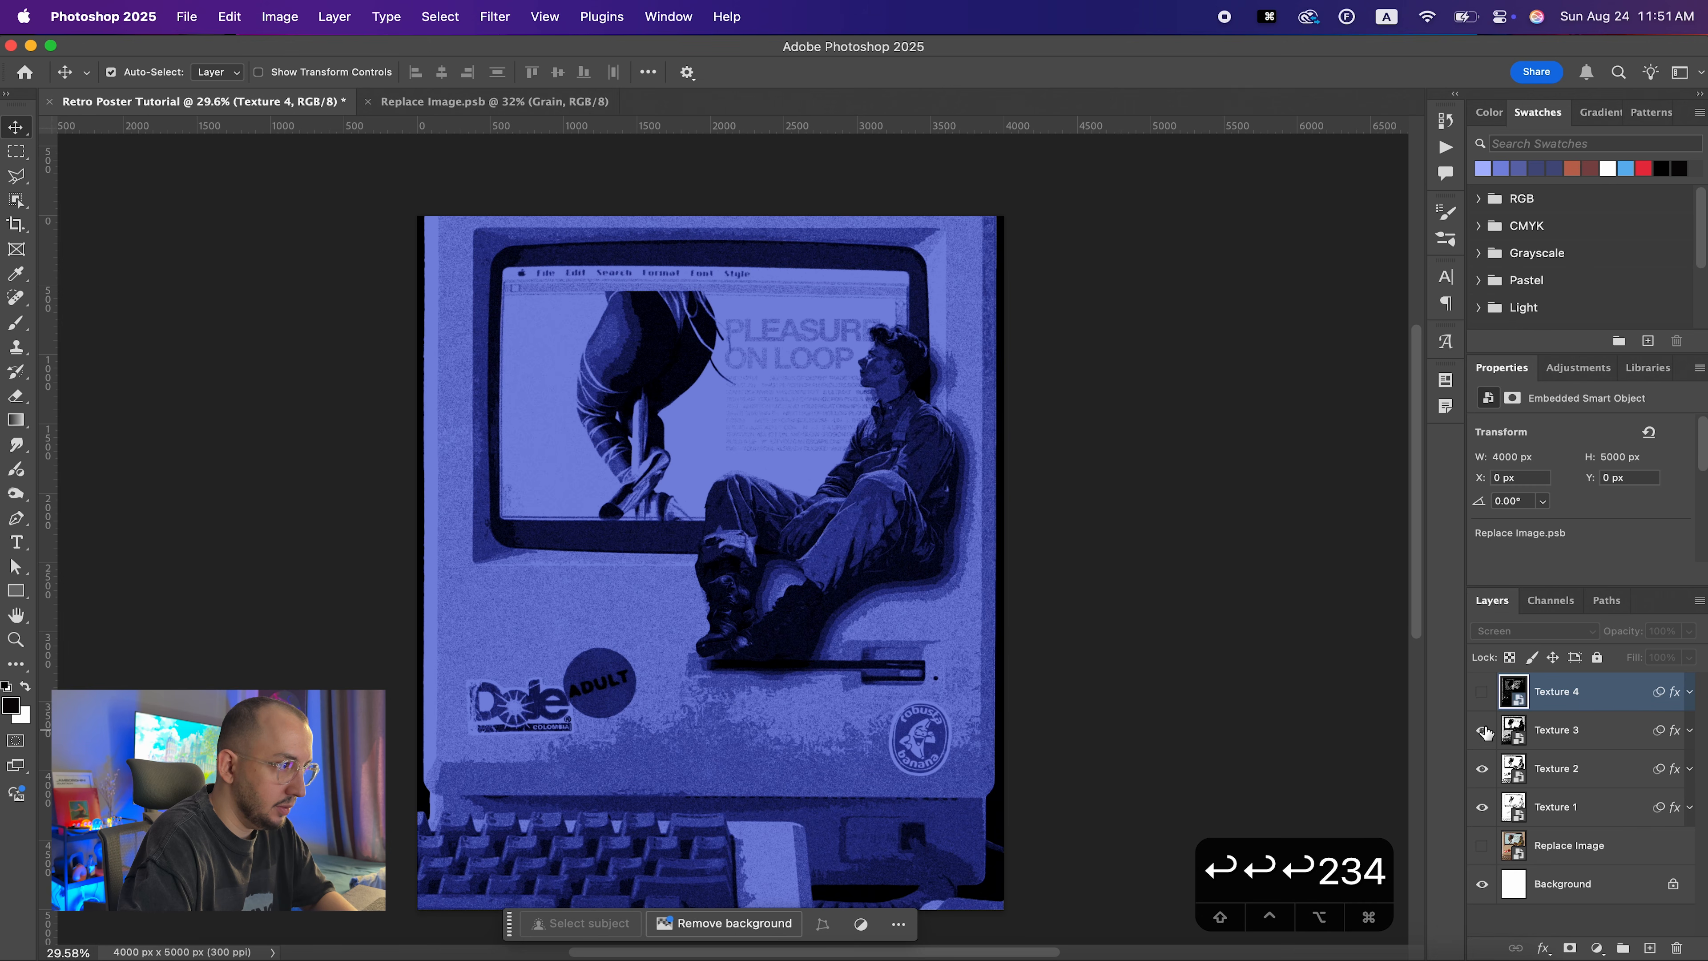
{"action": "left_click", "coordinate": [1483, 694]}
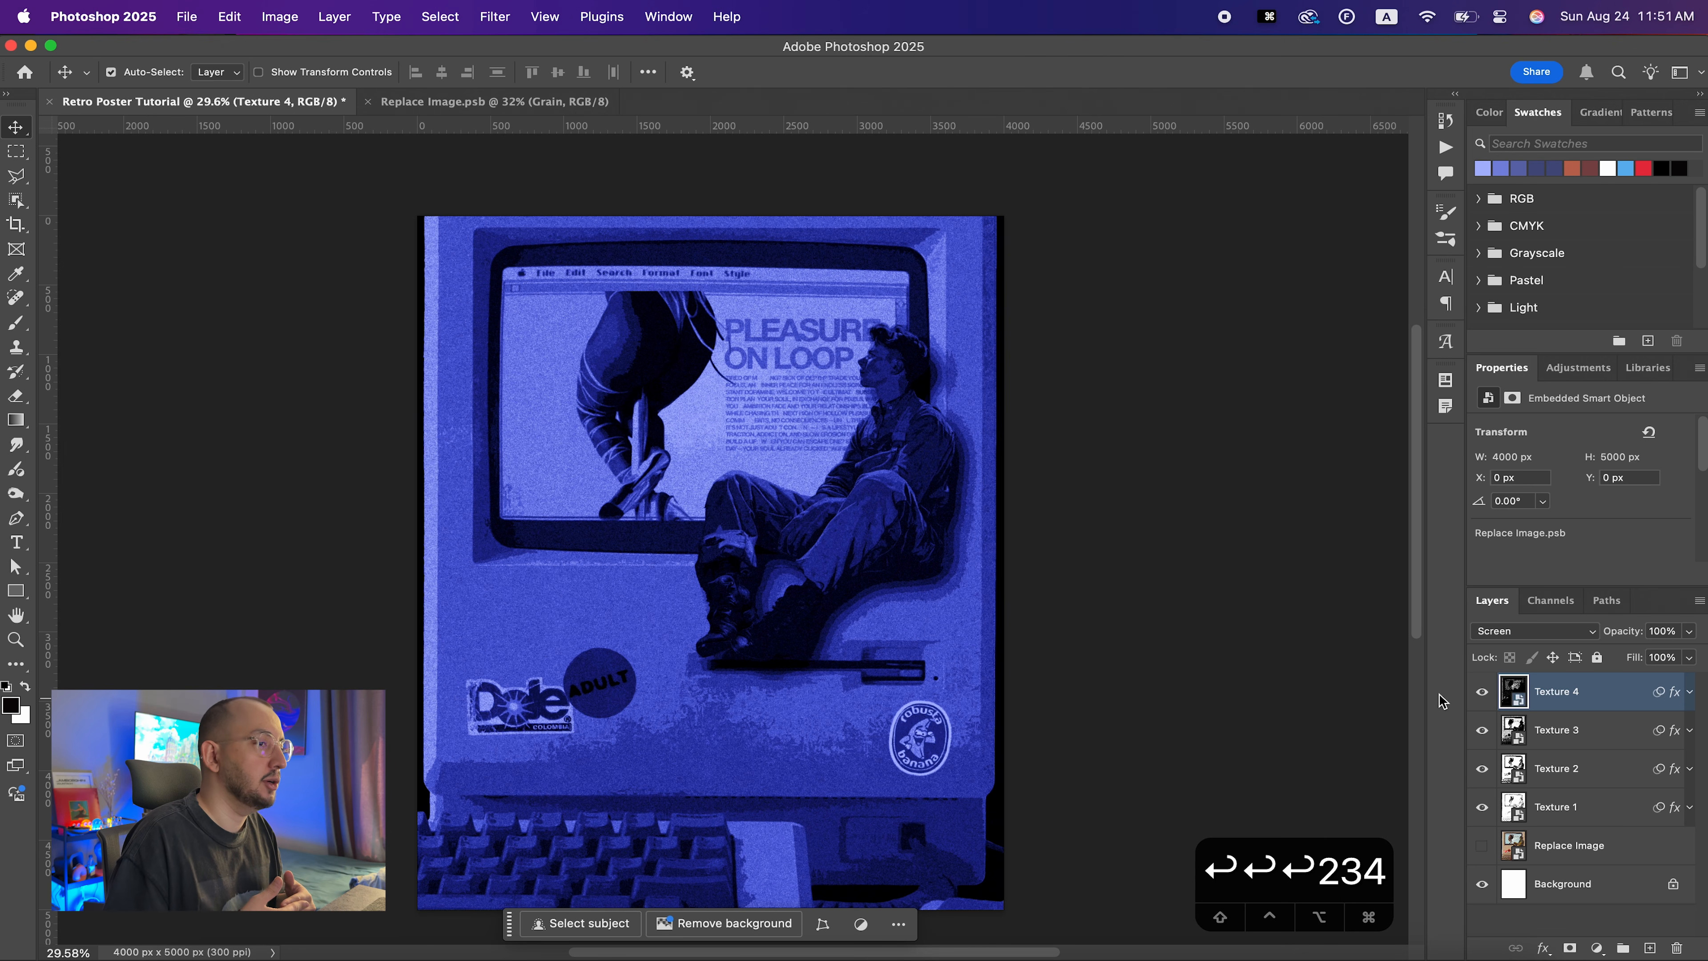
Add a Black & White adjustment layer above Texture 4
{"action": "left_click", "coordinate": [1597, 948]}
{"action": "mouse_move", "coordinate": [1604, 954]}
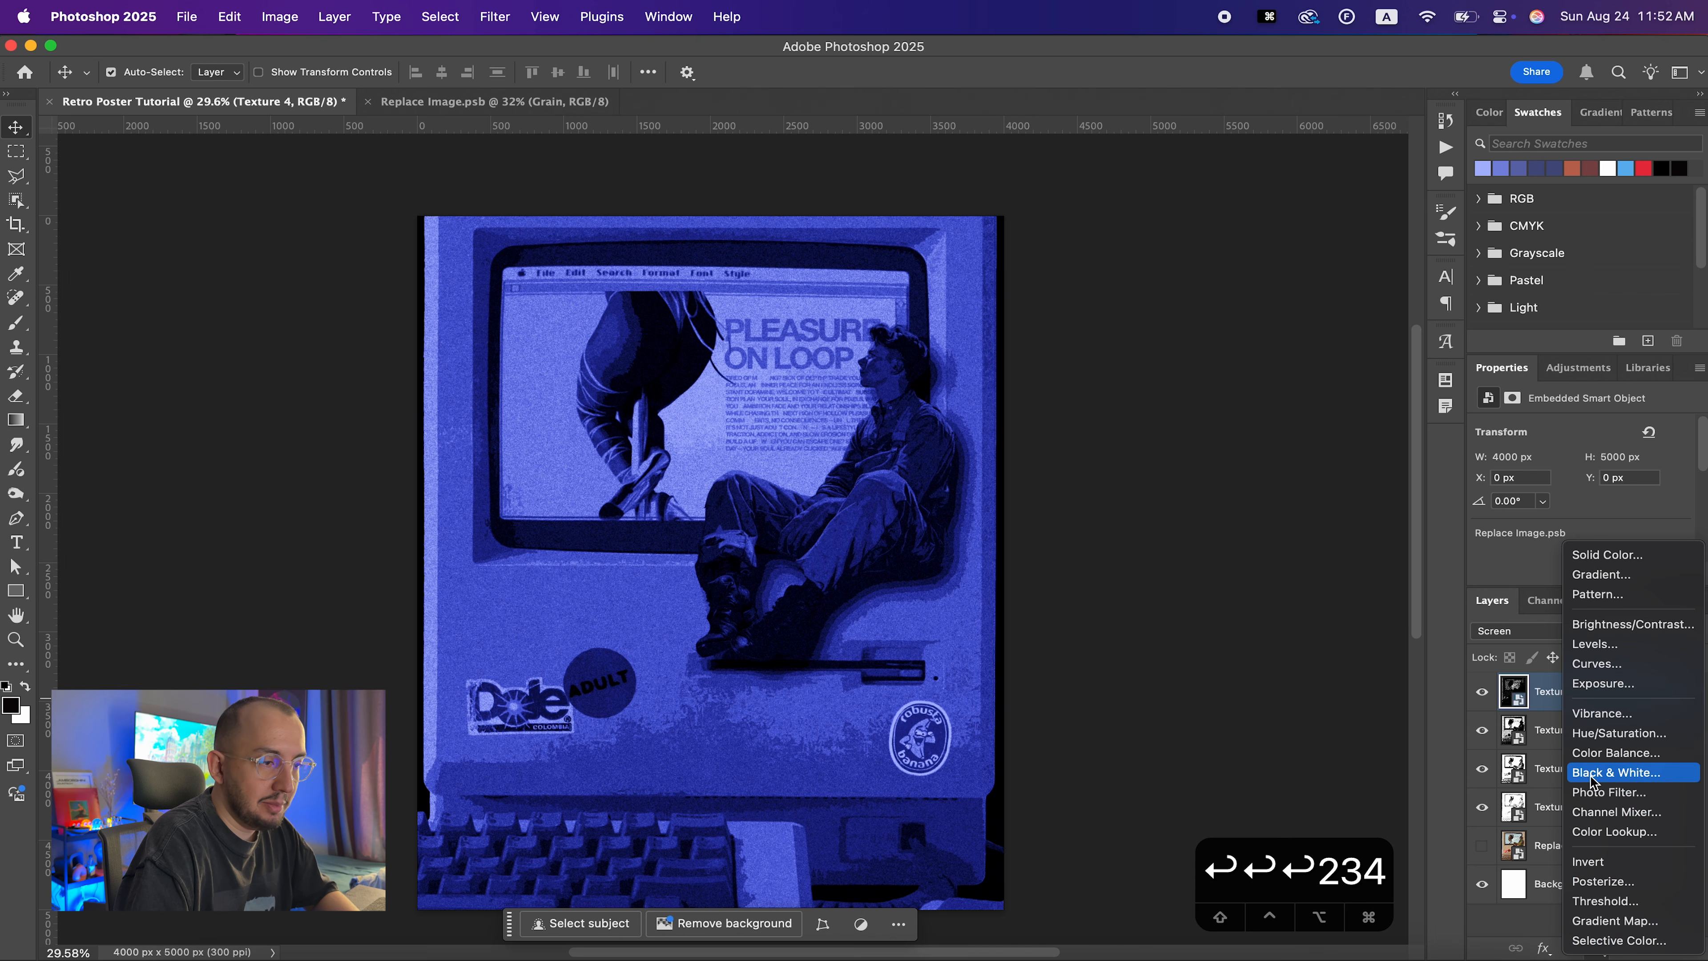
{"action": "left_click", "coordinate": [1615, 772]}
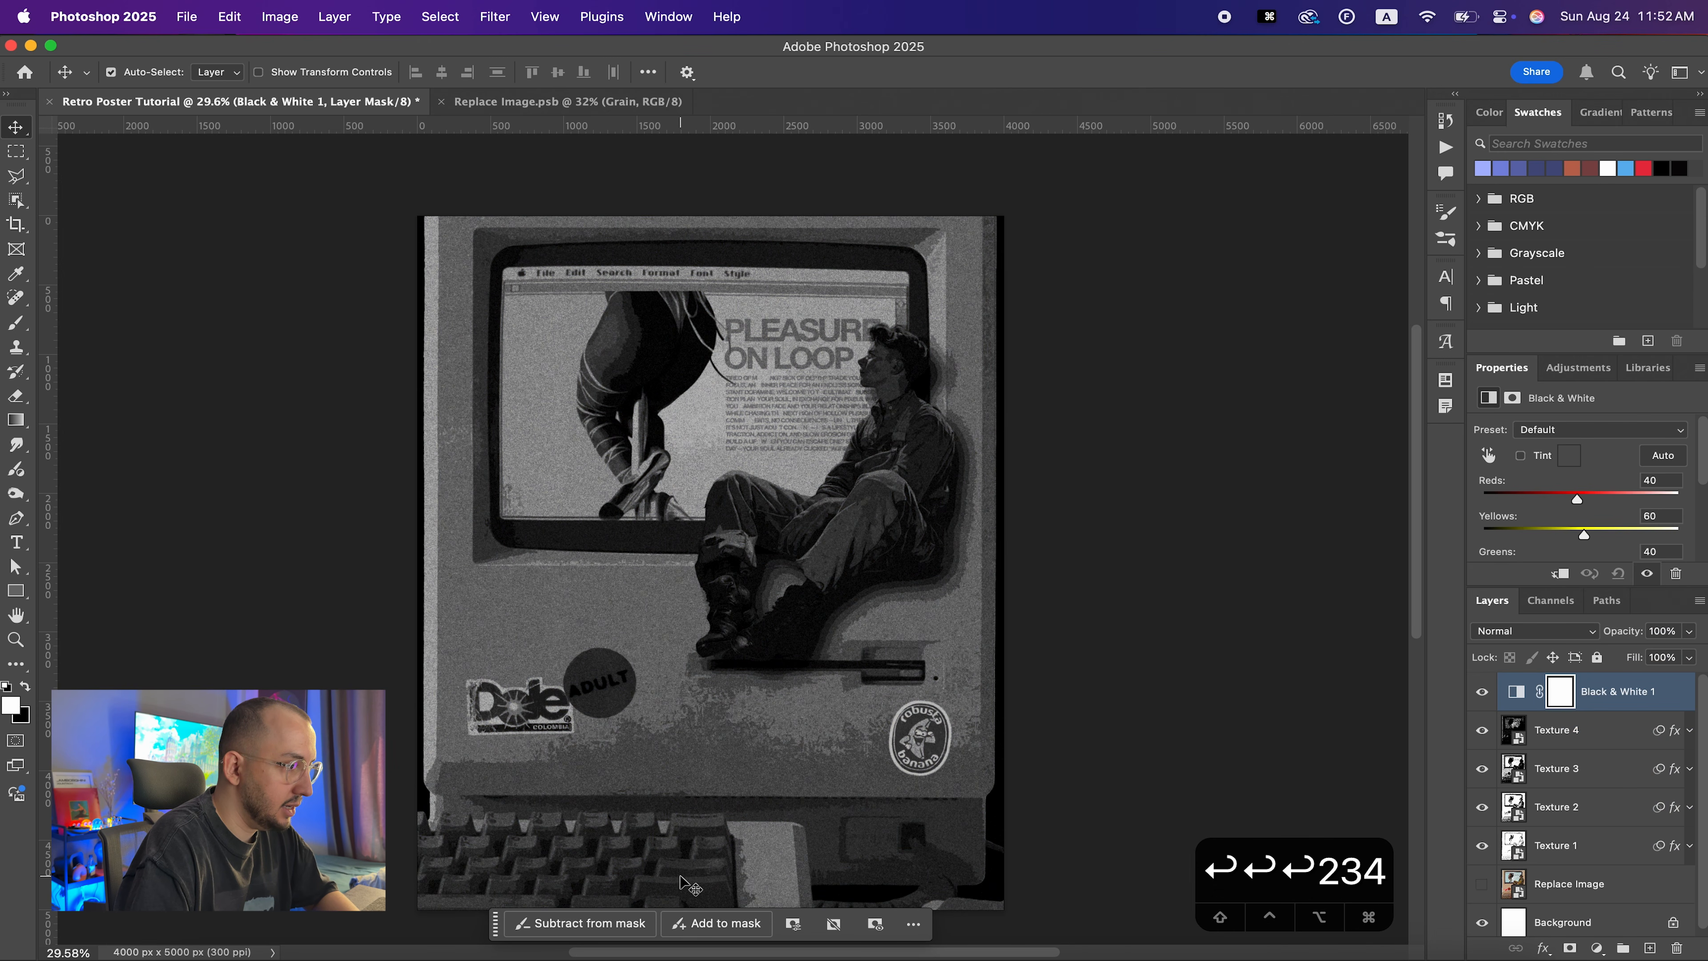
Group the layers Texture 1 to Texture 4 and rename the group Texture
{"action": "left_click", "coordinate": [1557, 730]}
{"action": "left_click", "coordinate": [1557, 845], "text": "shift"}
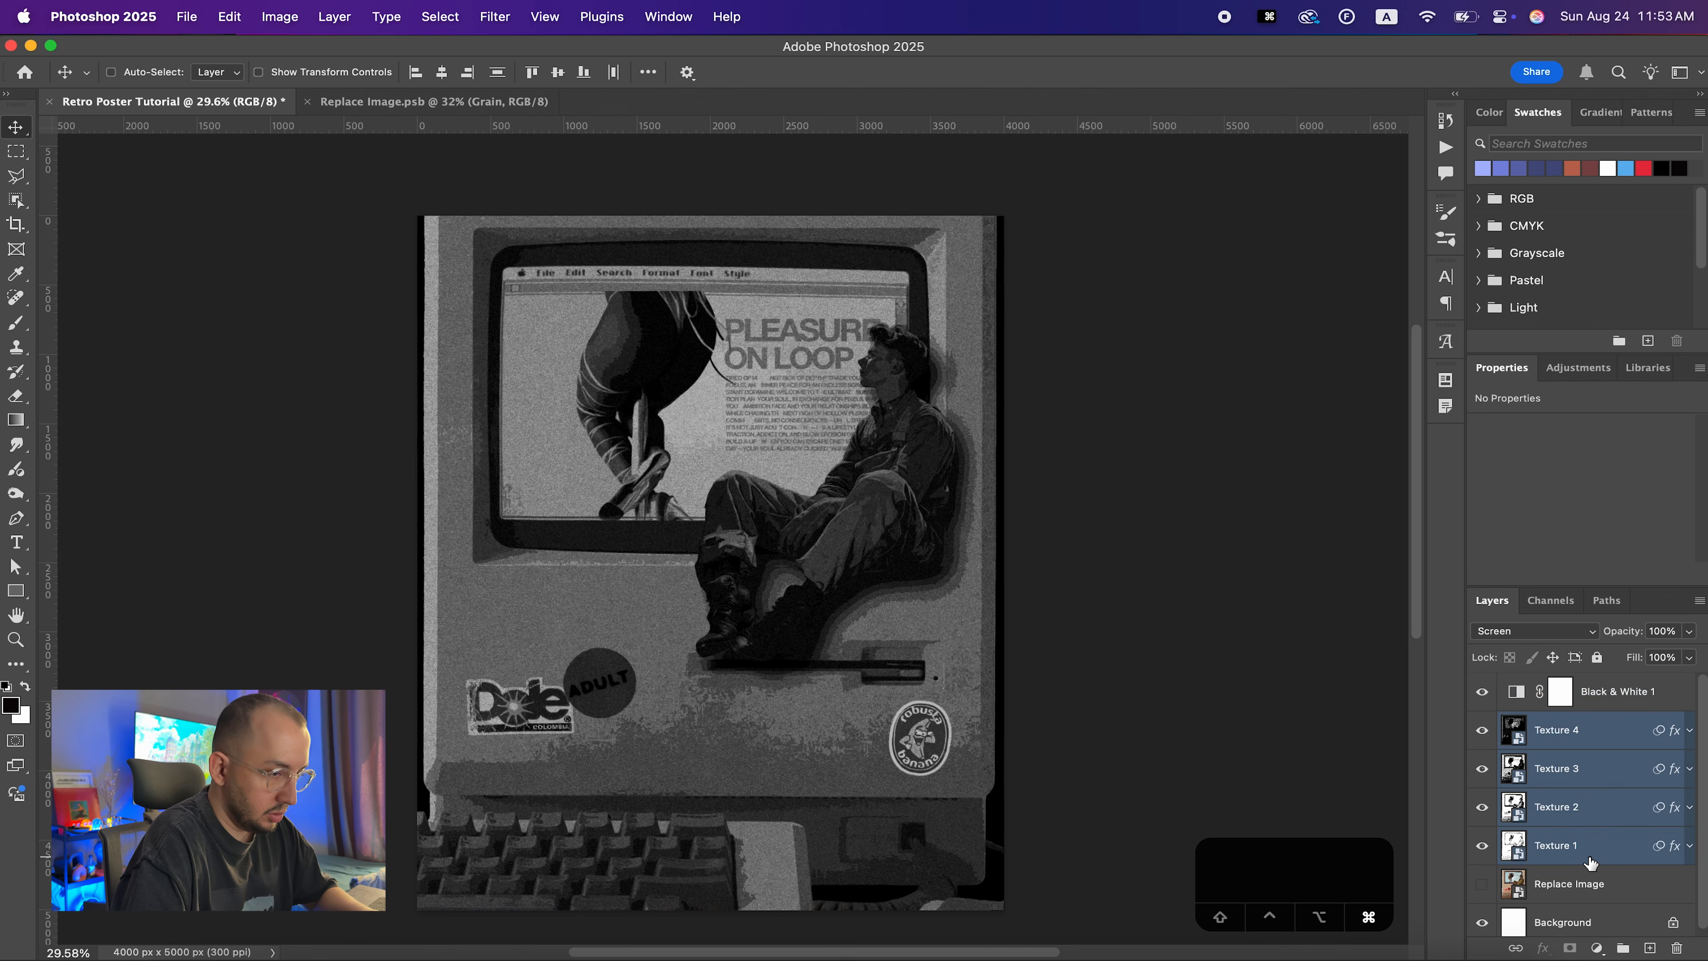
{"action": "key", "text": "super+g"}
{"action": "double_click", "coordinate": [1550, 723]}
{"action": "type", "text": "TExture"}
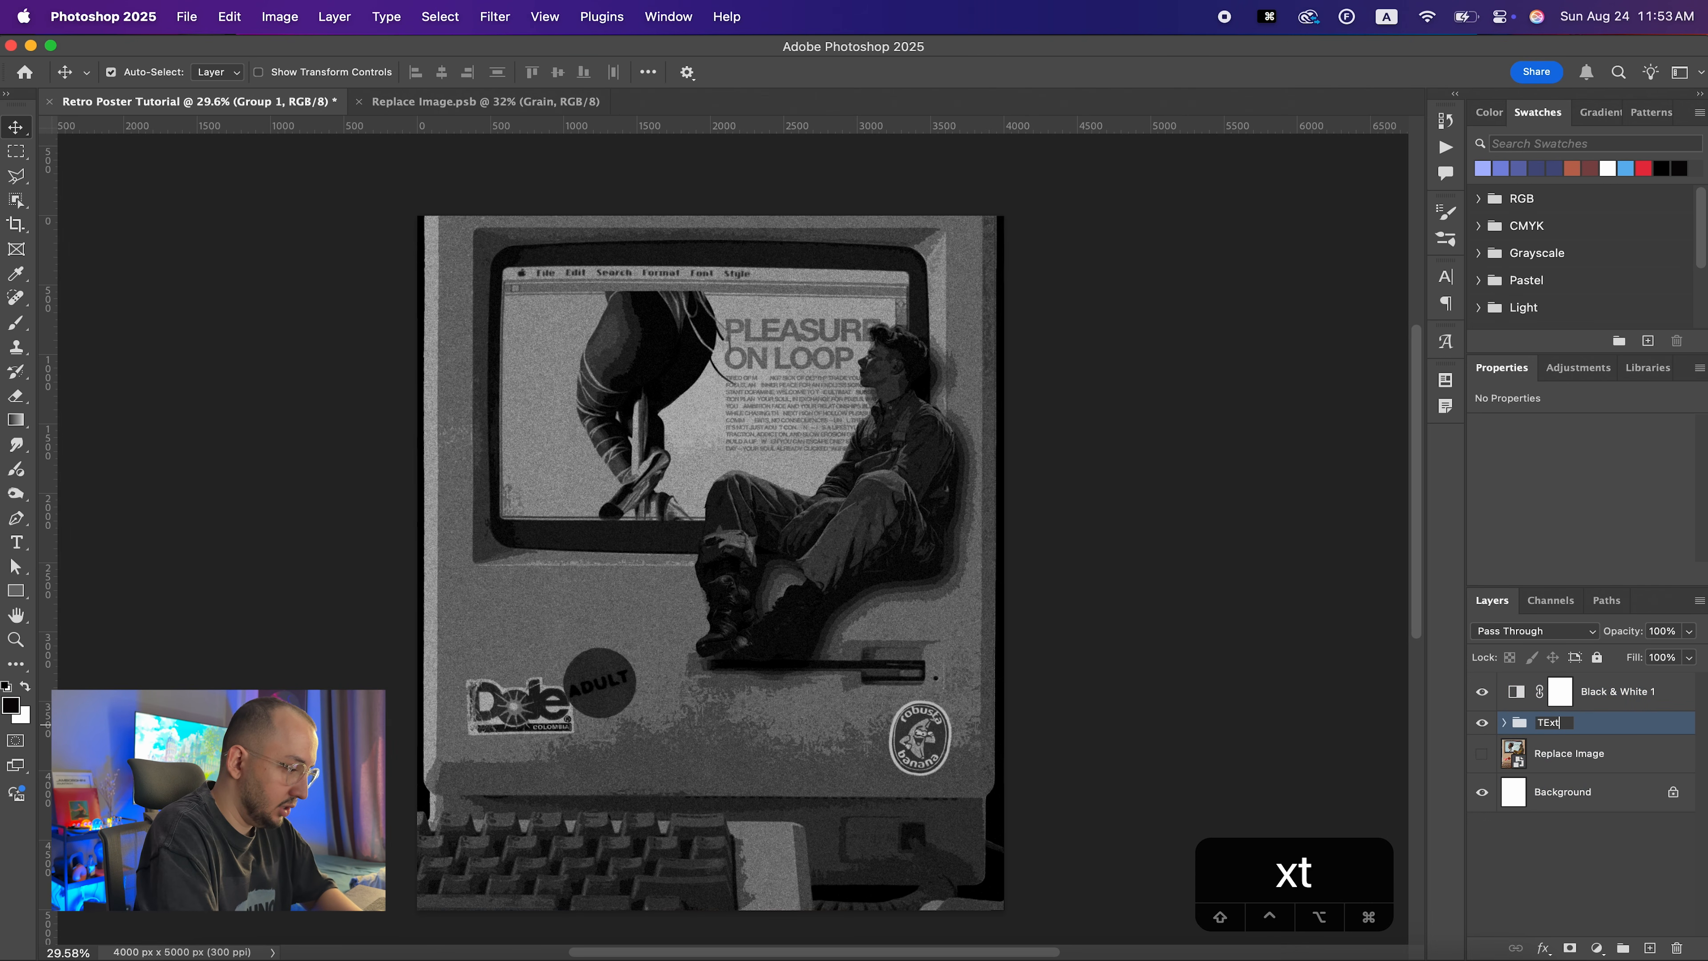
{"action": "key", "text": "BackSpace"}
{"action": "key", "text": "BackSpace"}
{"action": "key", "text": "BackSpace"}
{"action": "key", "text": "BackSpace"}
{"action": "key", "text": "BackSpace"}
{"action": "key", "text": "BackSpace"}
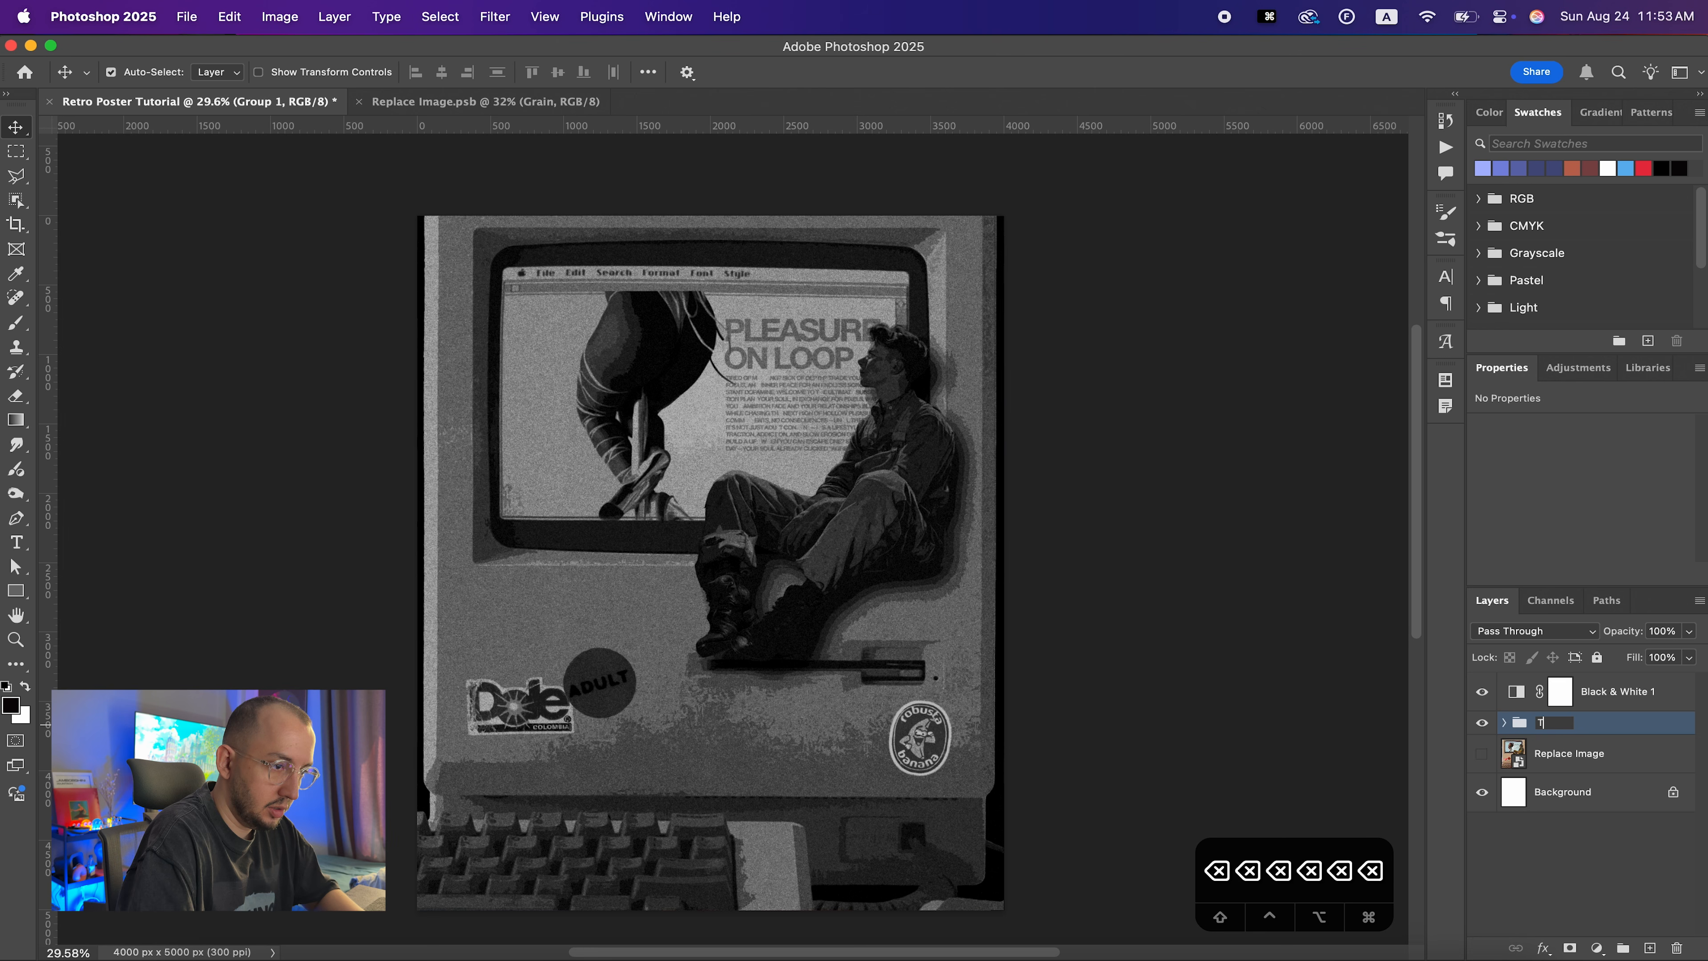
{"action": "type", "text": "exture"}
{"action": "key", "text": "Return"}
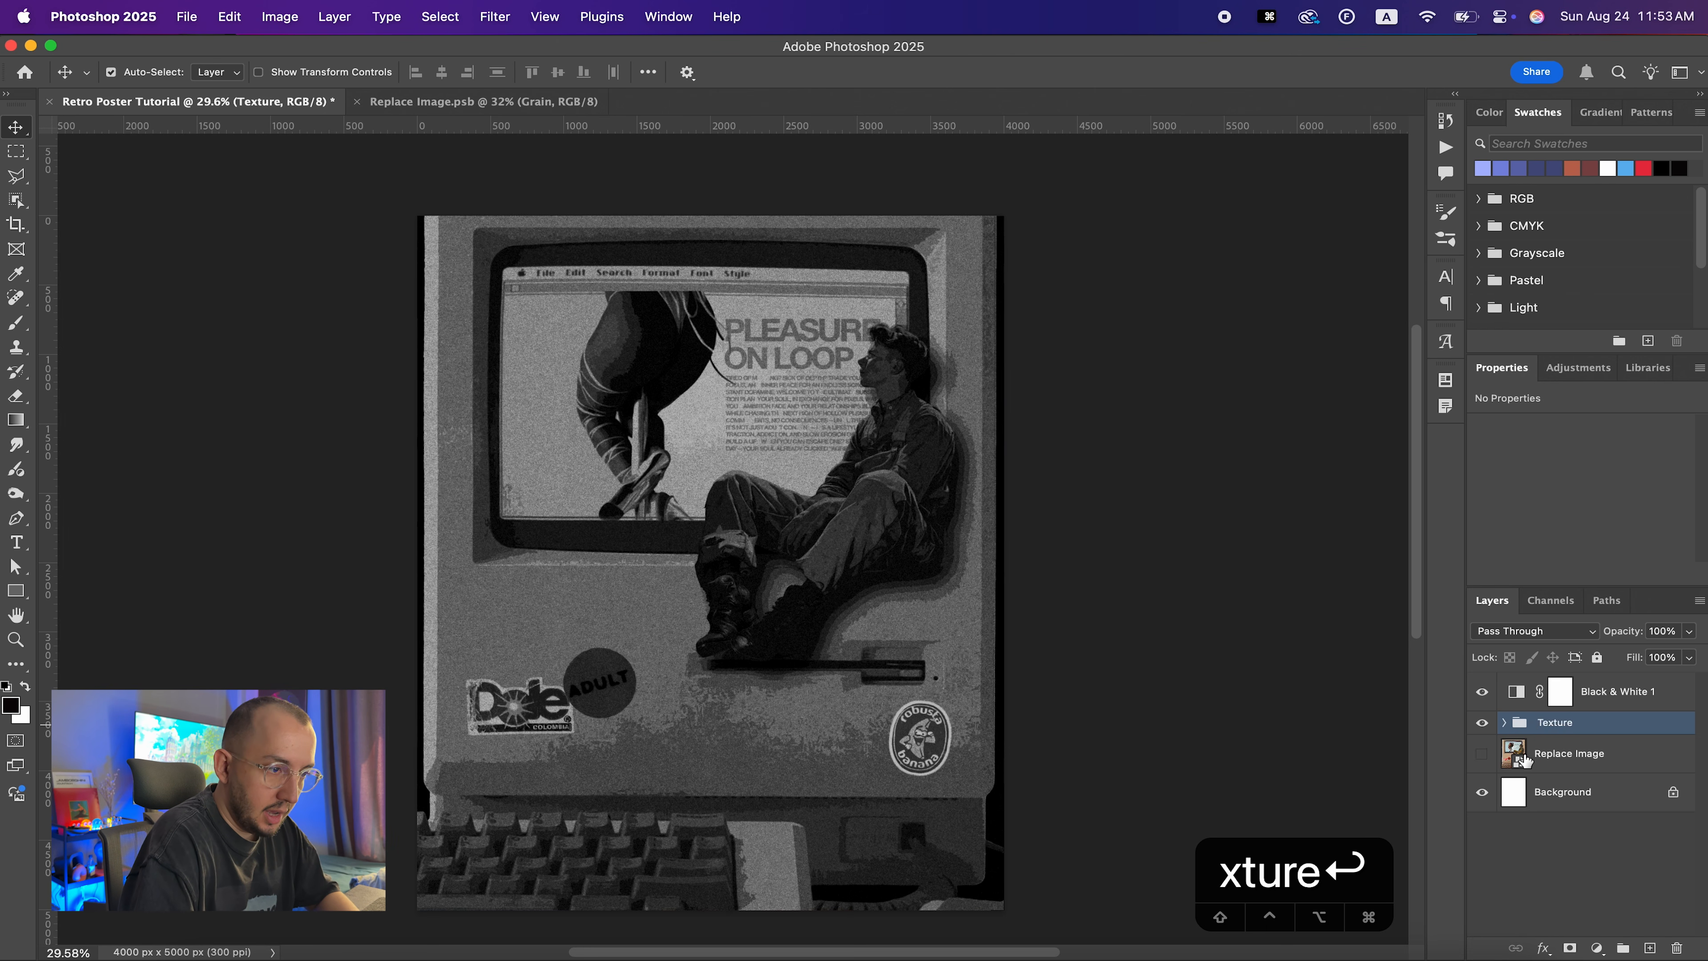
Duplicate the Replace Image smart object to the top of the layer stack and rename the copy Color
{"action": "left_click", "coordinate": [1584, 759]}
{"action": "left_click_drag", "start_coordinate": [1584, 759], "coordinate": [1522, 711]}
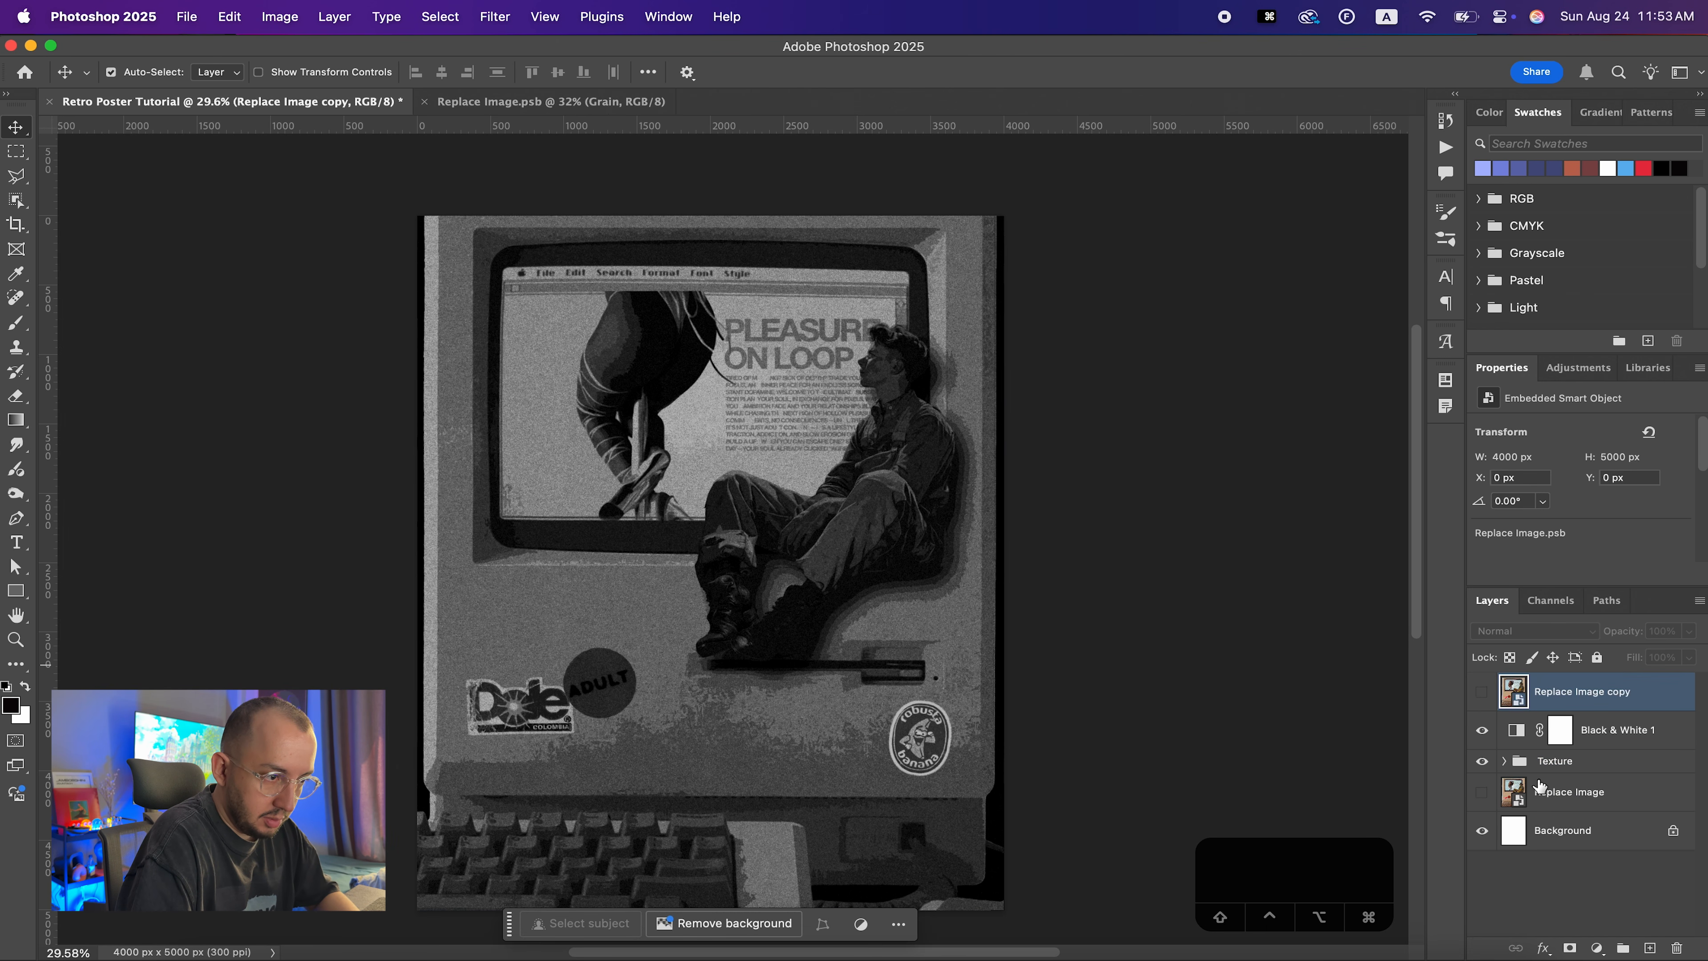
{"action": "double_click", "coordinate": [1589, 696]}
{"action": "type", "text": "Color"}
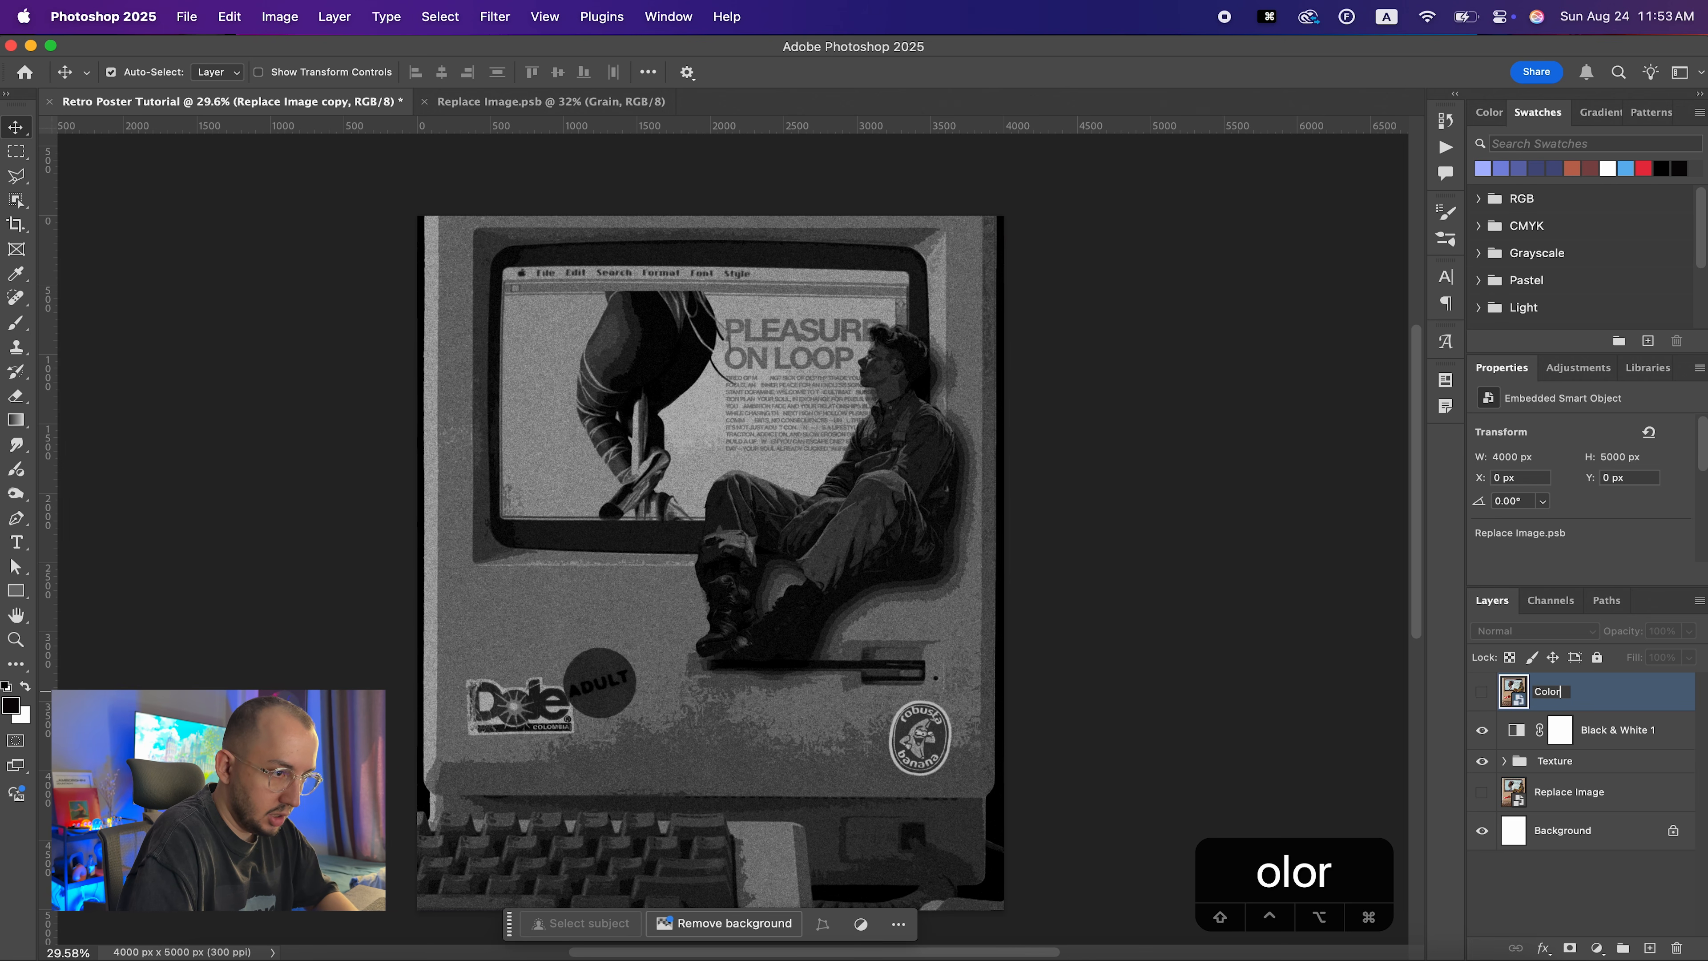
{"action": "key", "text": "Return"}
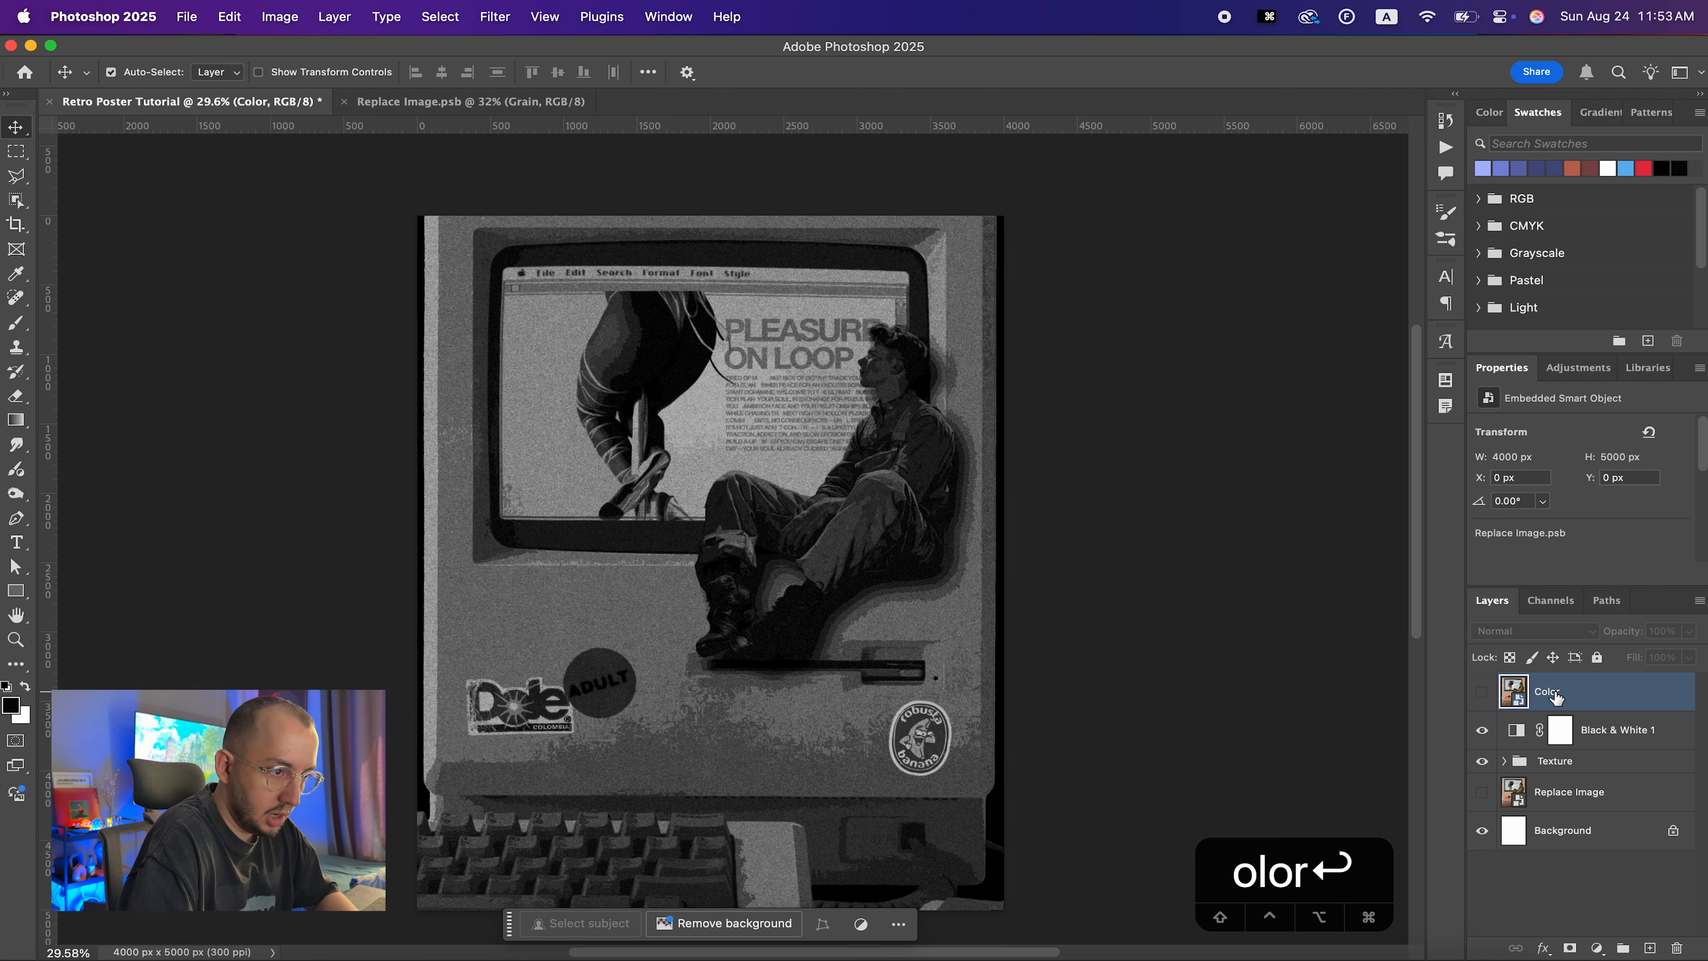
Show the Color layer with Color blend mode and clip it and the Black & White adjustment to the Texture group
{"action": "left_click", "coordinate": [1485, 693]}
{"action": "left_click", "coordinate": [1513, 633]}
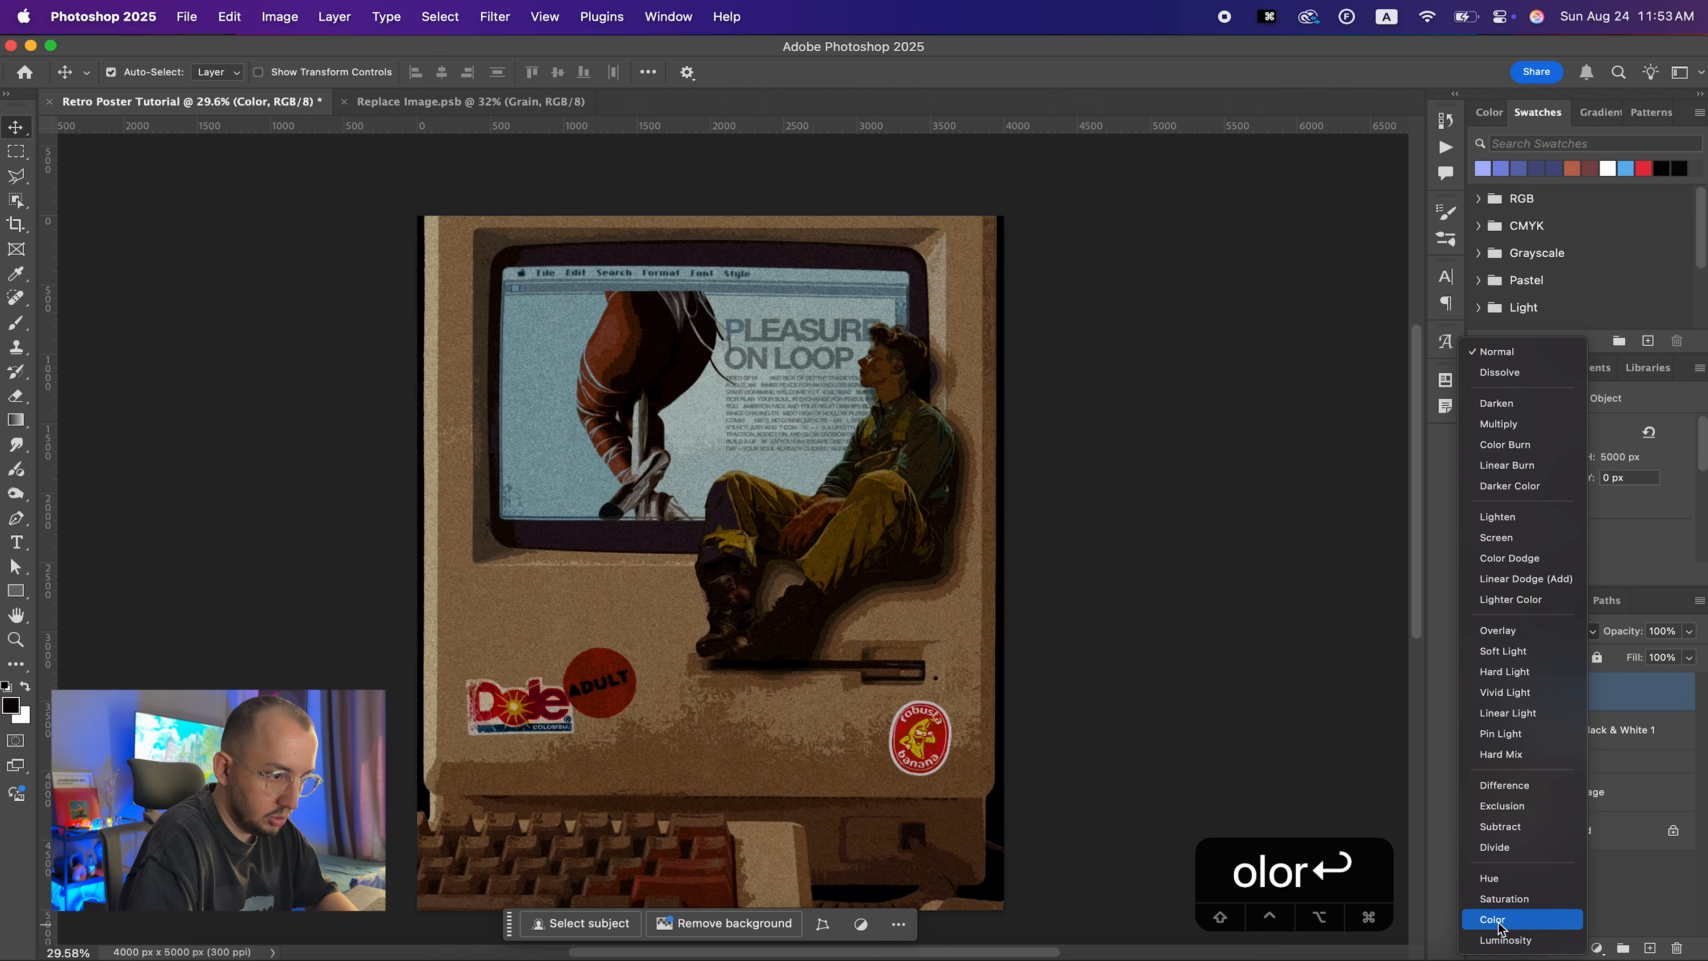
{"action": "left_click", "coordinate": [1500, 927]}
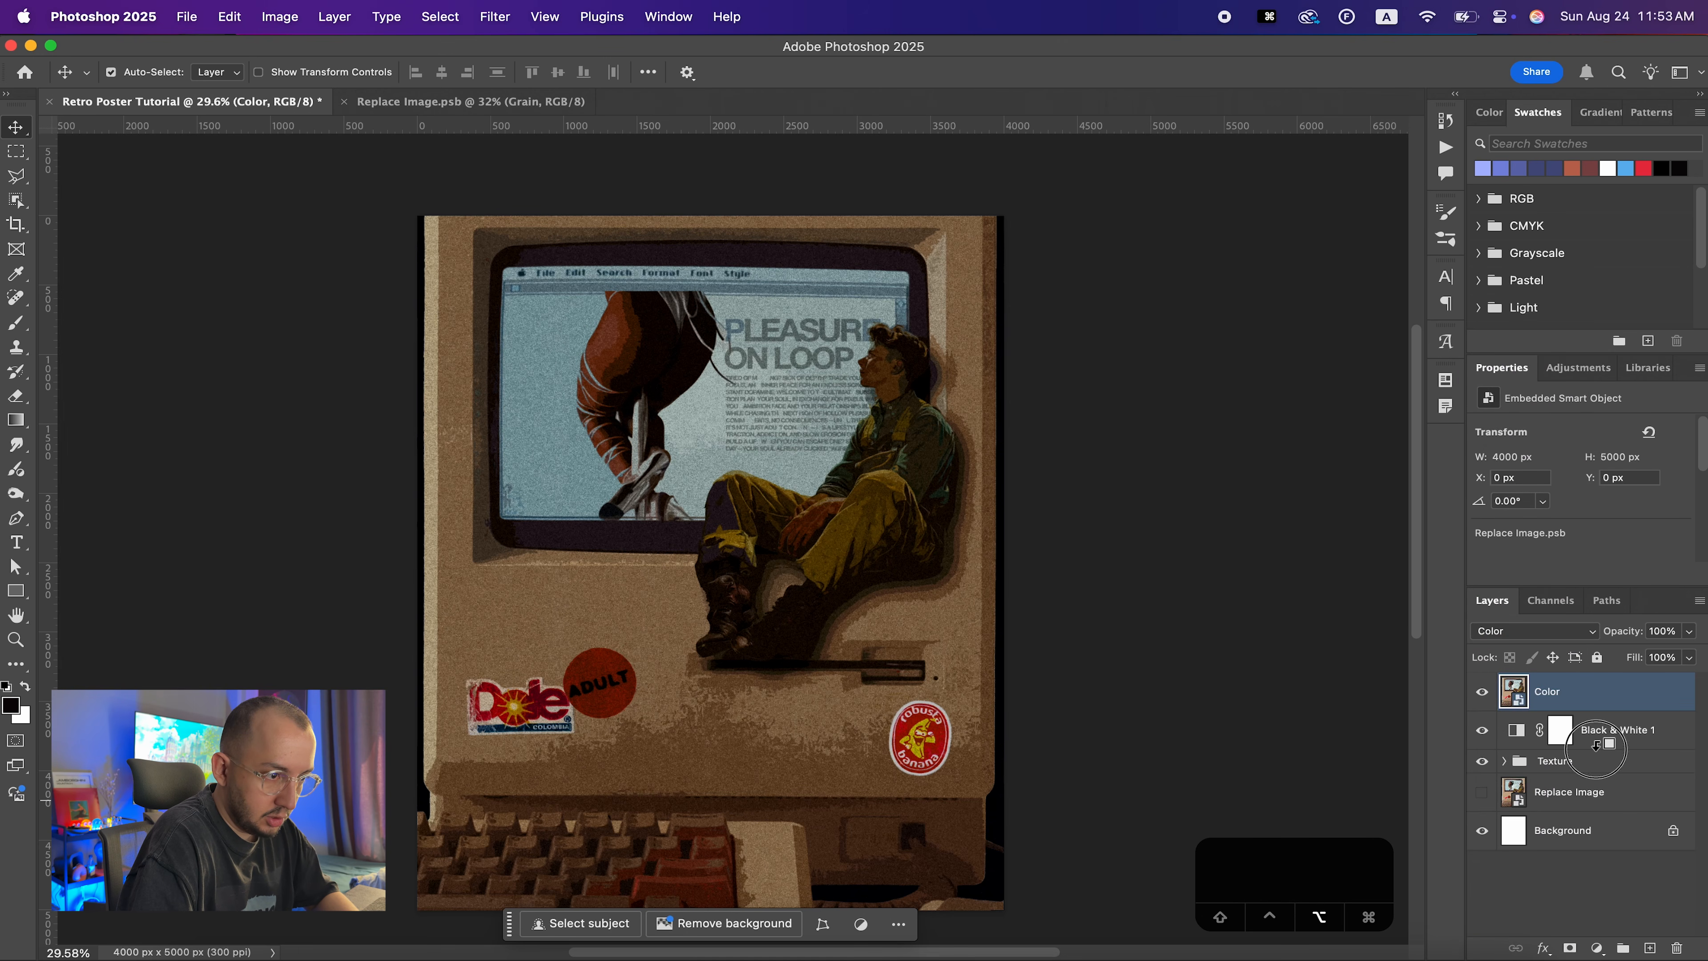
{"action": "left_click", "coordinate": [1596, 715], "text": "alt"}
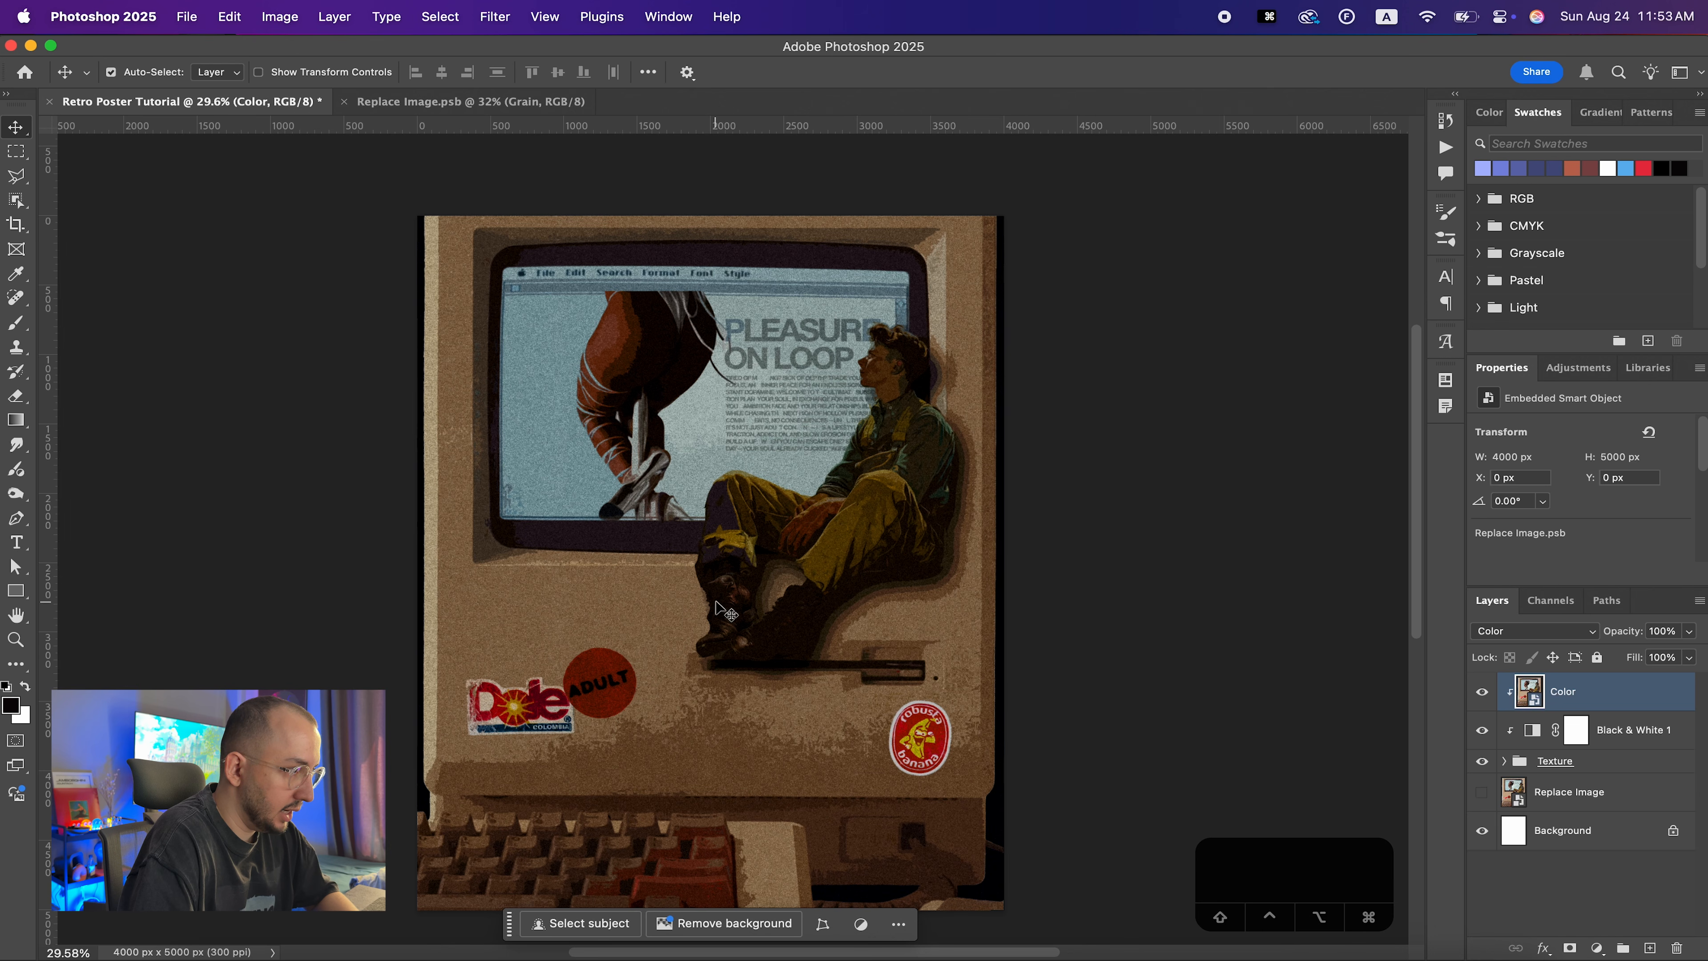
Try a lighter blue #6f7bc6 for the Color Overlay of Texture 2 inside the Texture group
{"action": "left_click", "coordinate": [1503, 762]}
{"action": "scroll", "coordinate": [1556, 766], "scroll_direction": "down", "scroll_amount": 1}
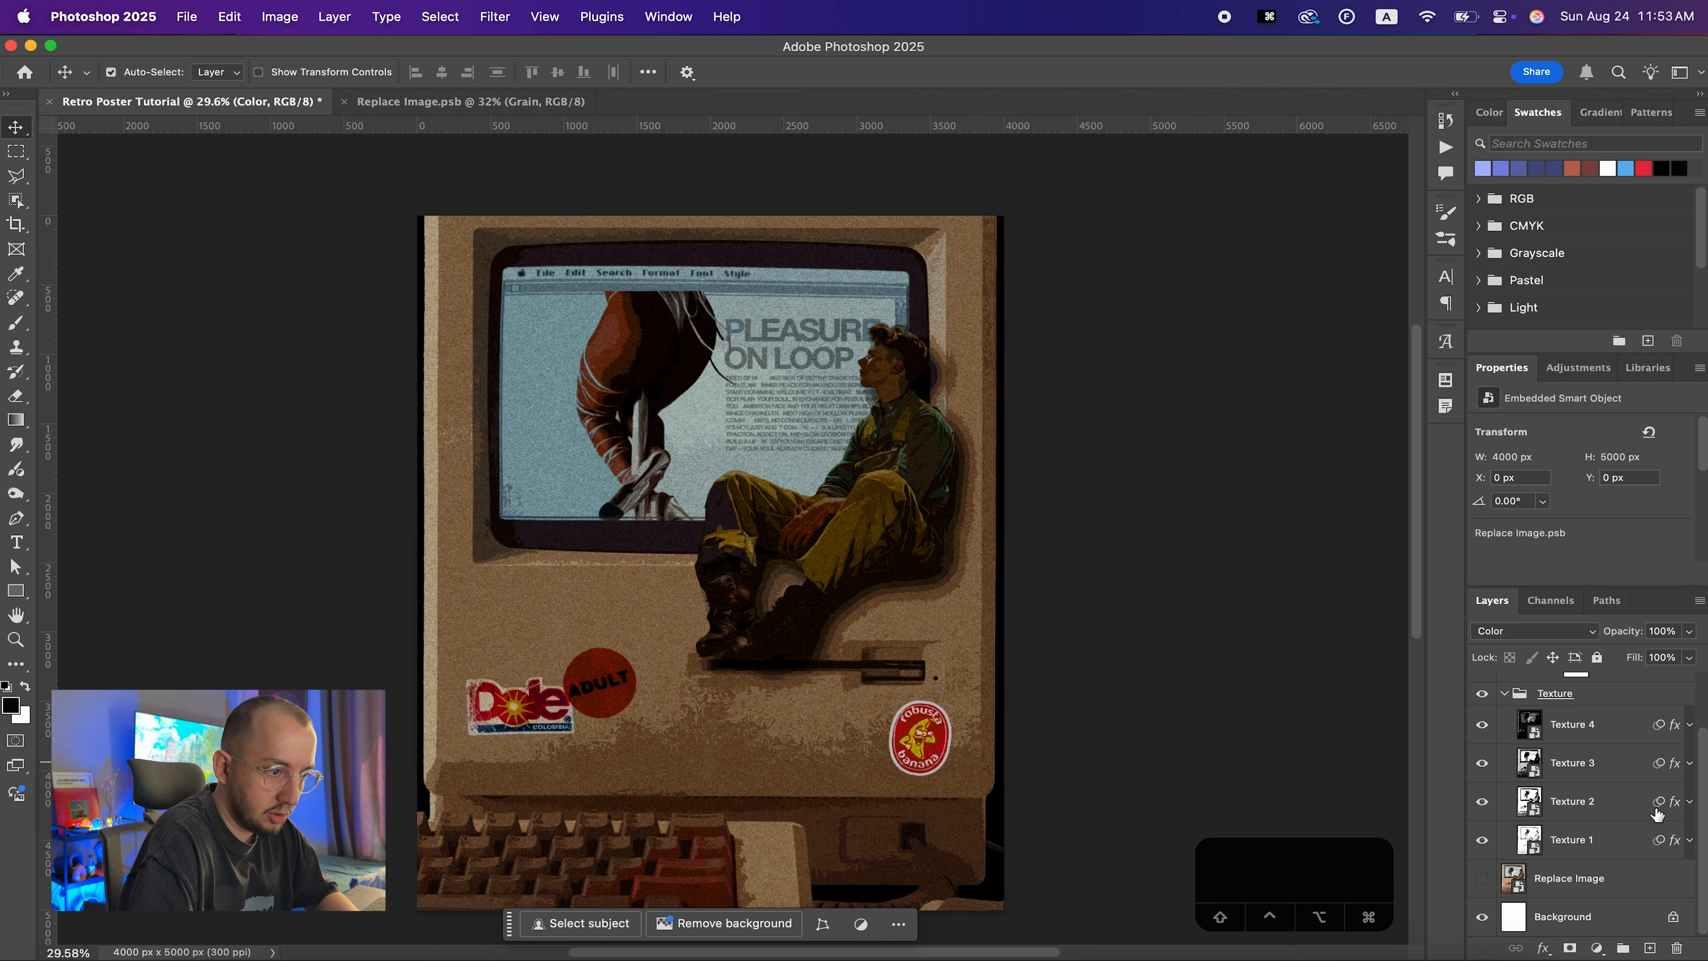
{"action": "left_click", "coordinate": [1689, 839]}
{"action": "scroll", "coordinate": [1637, 845], "scroll_direction": "down", "scroll_amount": 5}
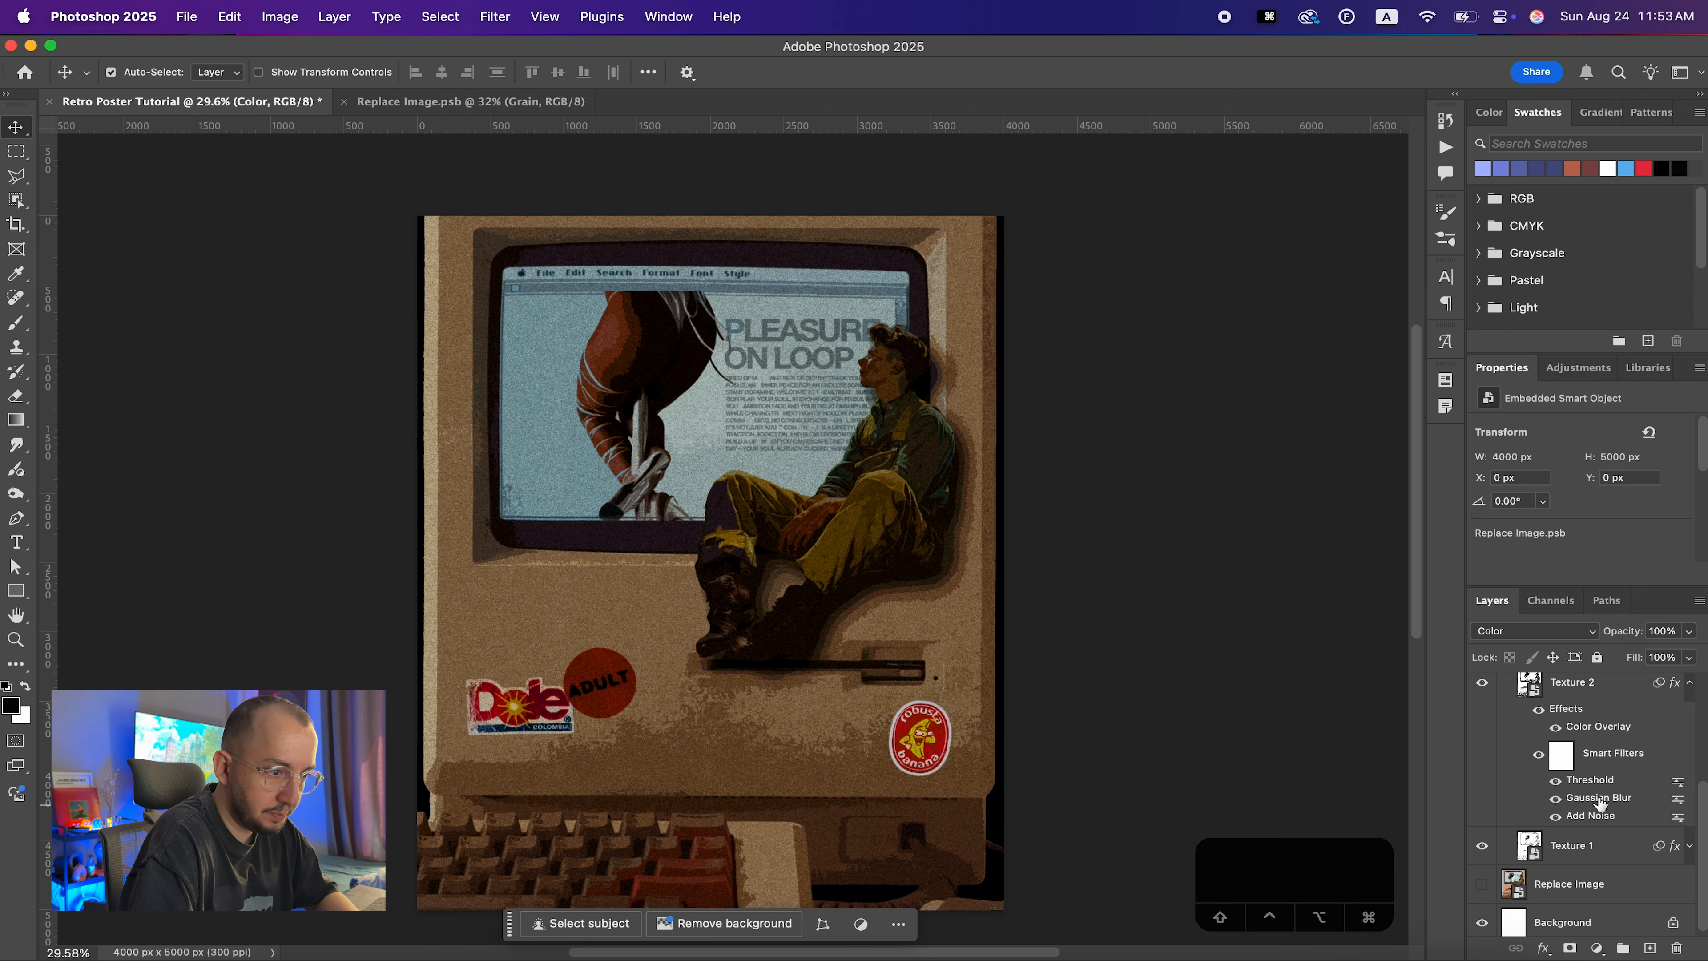
{"action": "scroll", "coordinate": [1600, 800], "scroll_direction": "up", "scroll_amount": 2}
{"action": "double_click", "coordinate": [1592, 786]}
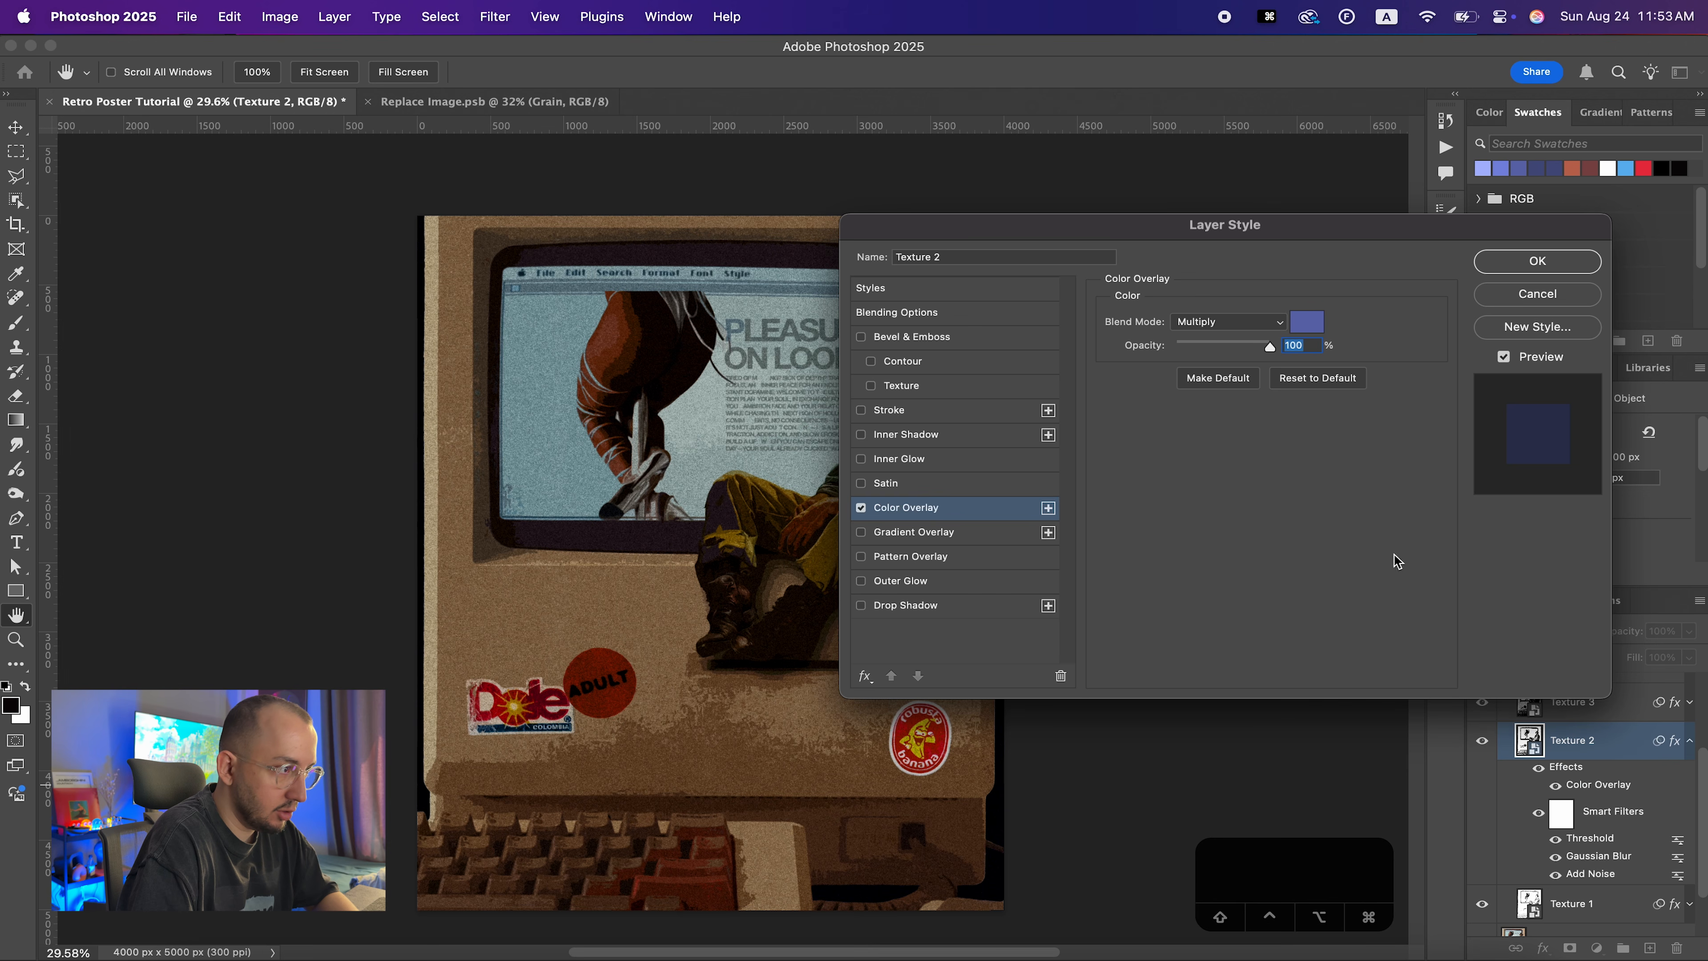
{"action": "left_click_drag", "start_coordinate": [1278, 235], "coordinate": [1445, 229]}
{"action": "left_click", "coordinate": [1478, 322]}
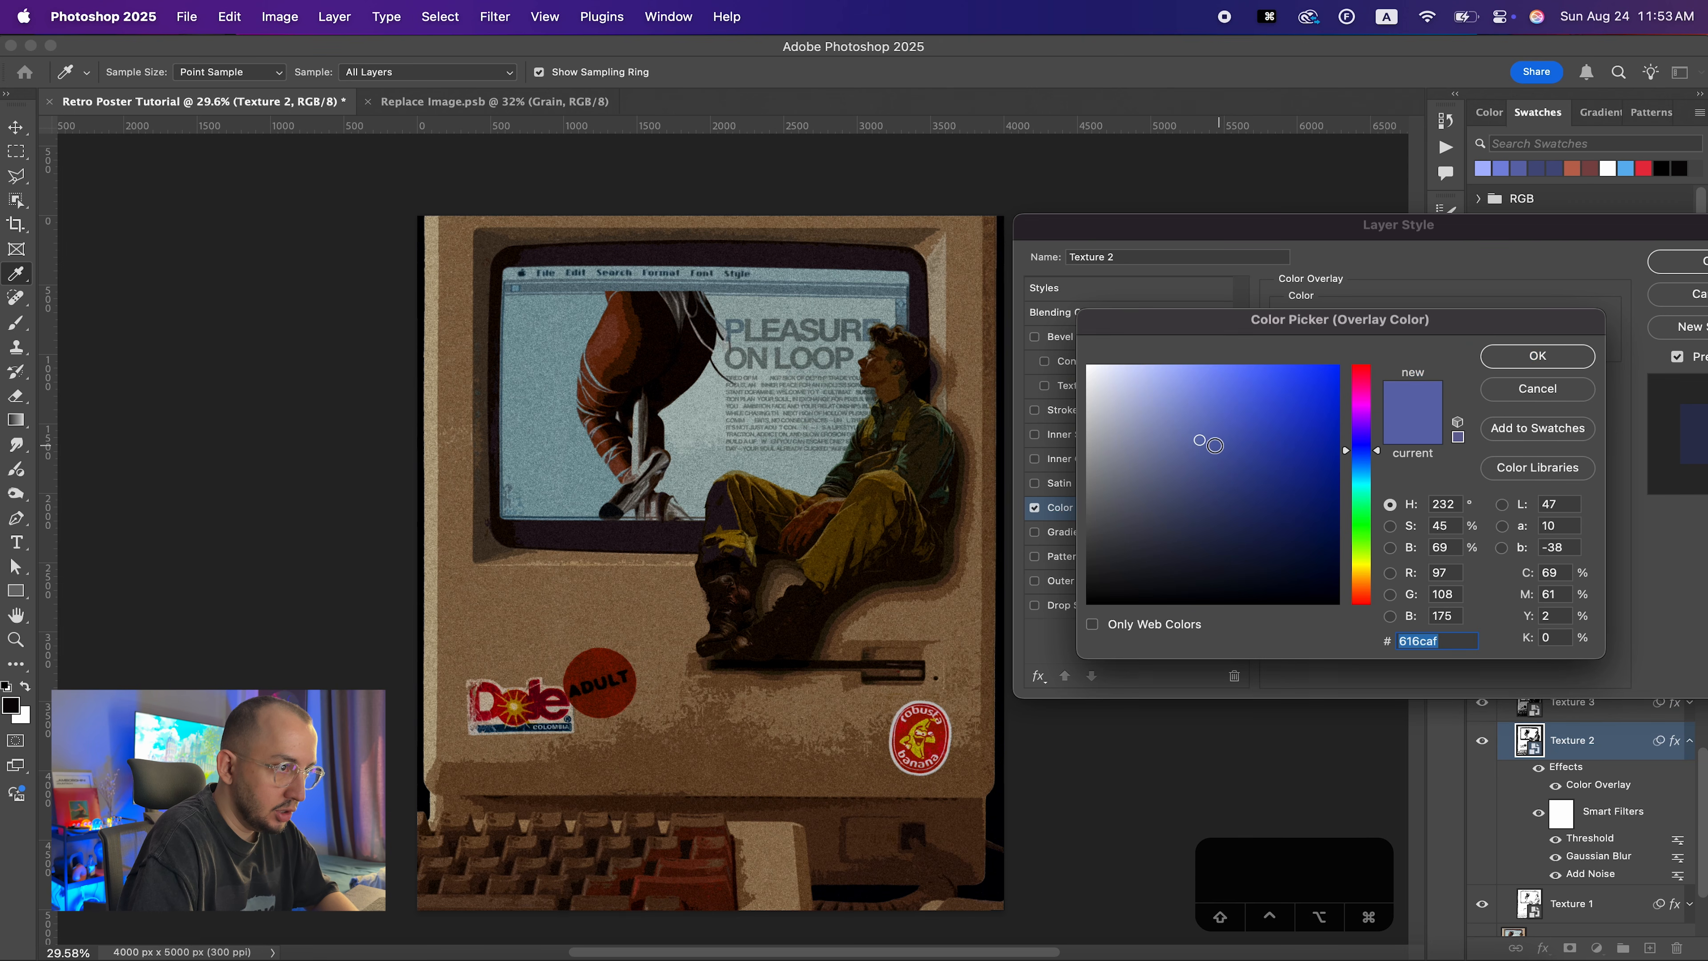
{"action": "left_click_drag", "start_coordinate": [1197, 433], "coordinate": [1198, 418]}
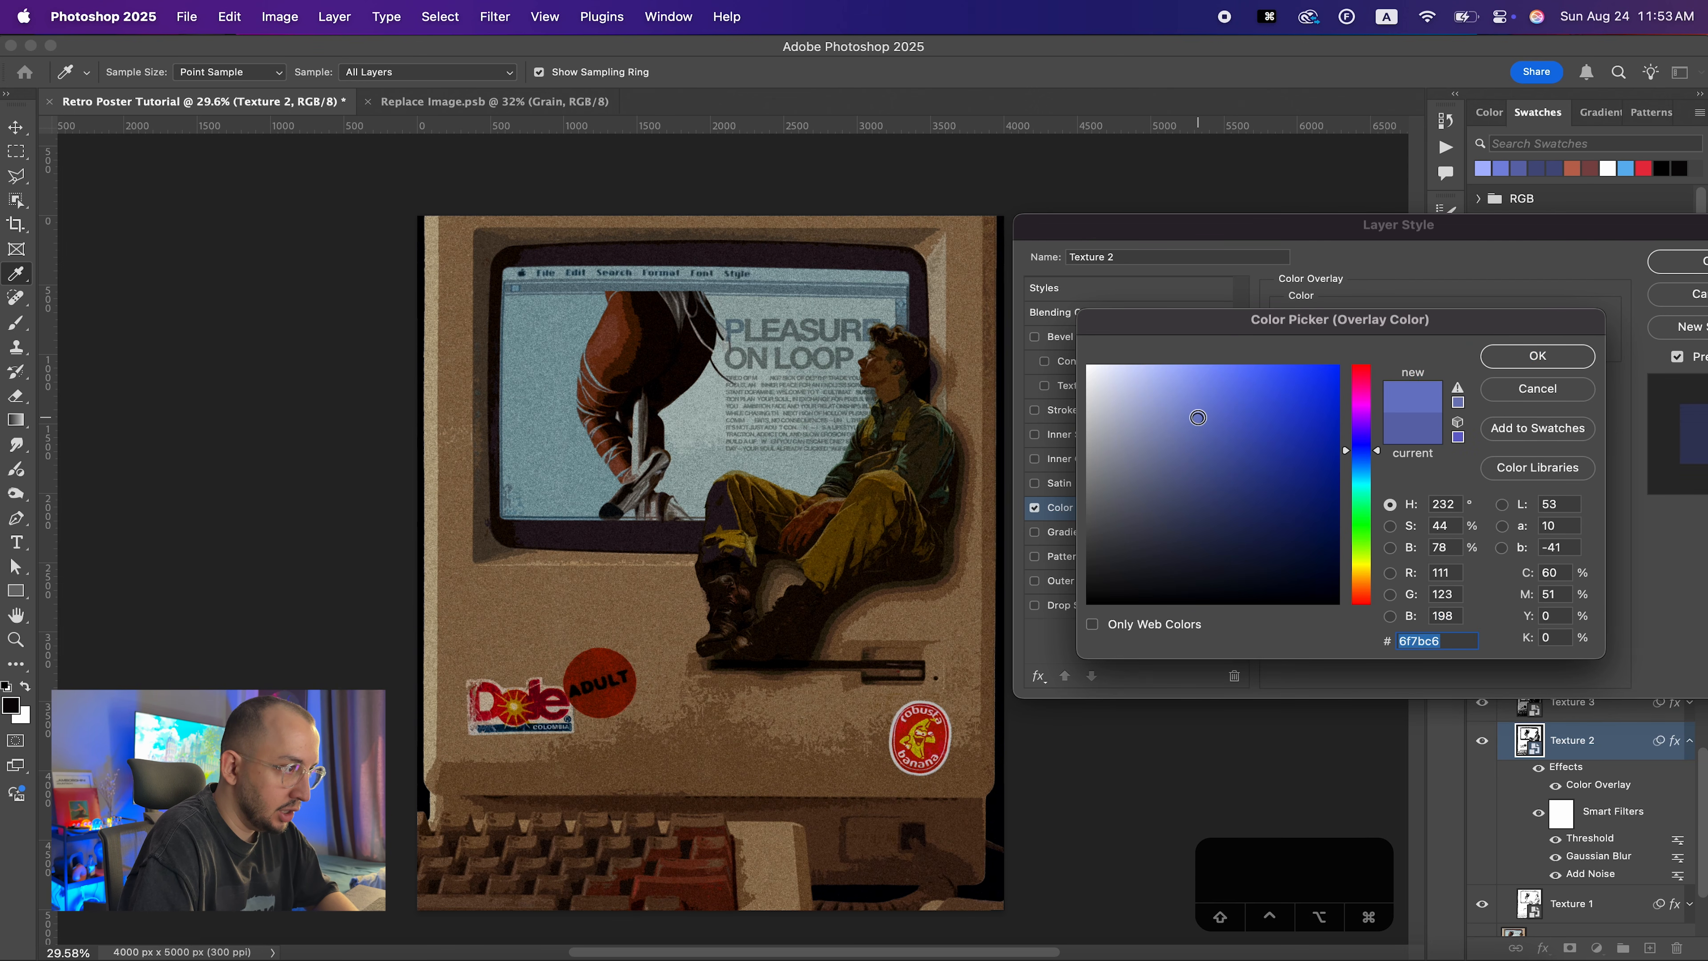
{"action": "left_click", "coordinate": [1492, 388]}
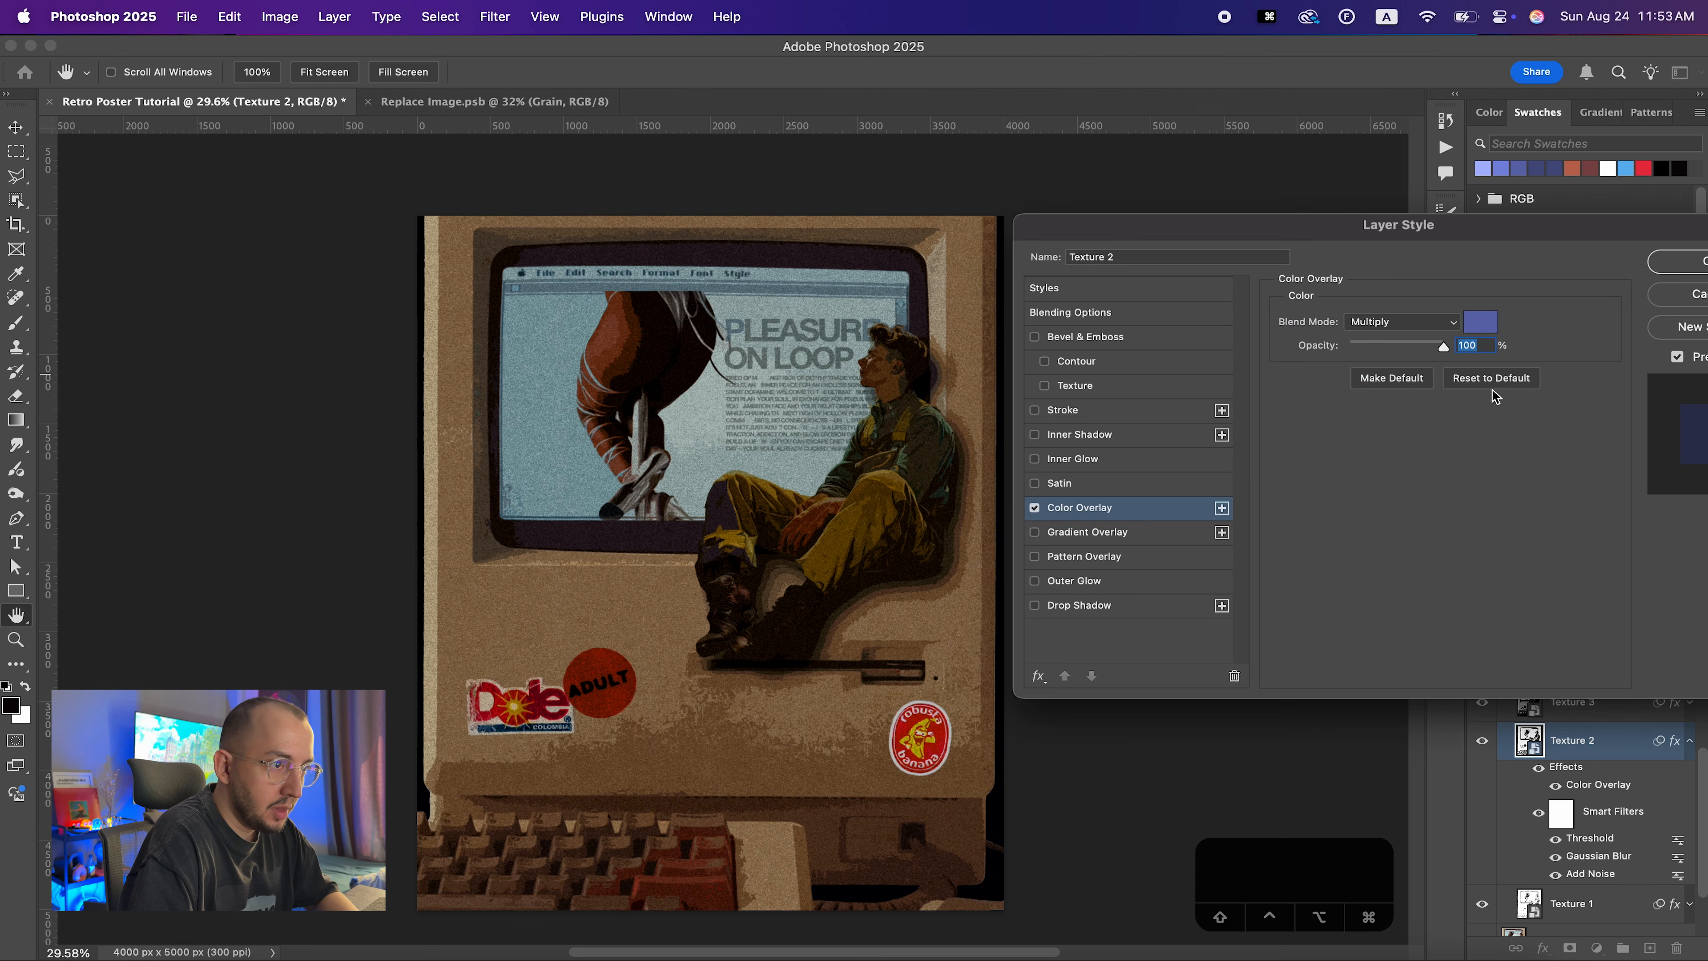
{"action": "left_click", "coordinate": [1675, 288]}
{"action": "scroll", "coordinate": [1540, 787], "scroll_direction": "up", "scroll_amount": 3}
{"action": "left_click", "coordinate": [1504, 762]}
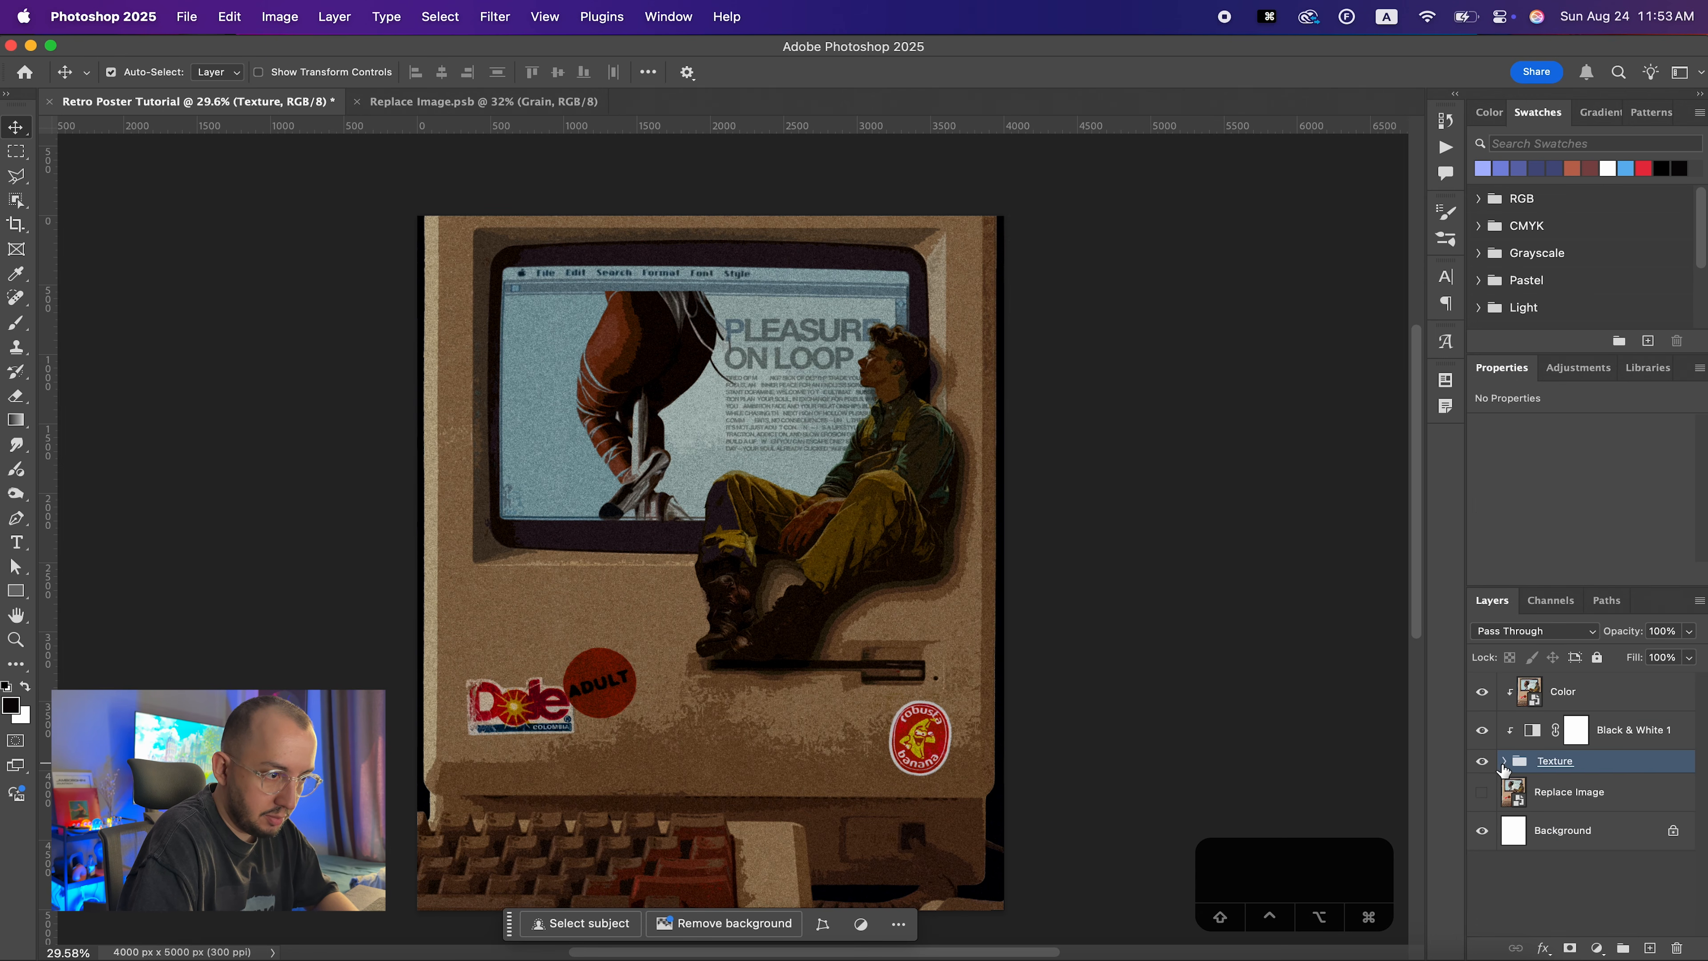
Apply a Brightness/Contrast adjustment to the Color layer with Brightness -35 and Contrast -7
{"action": "left_click", "coordinate": [1563, 697]}
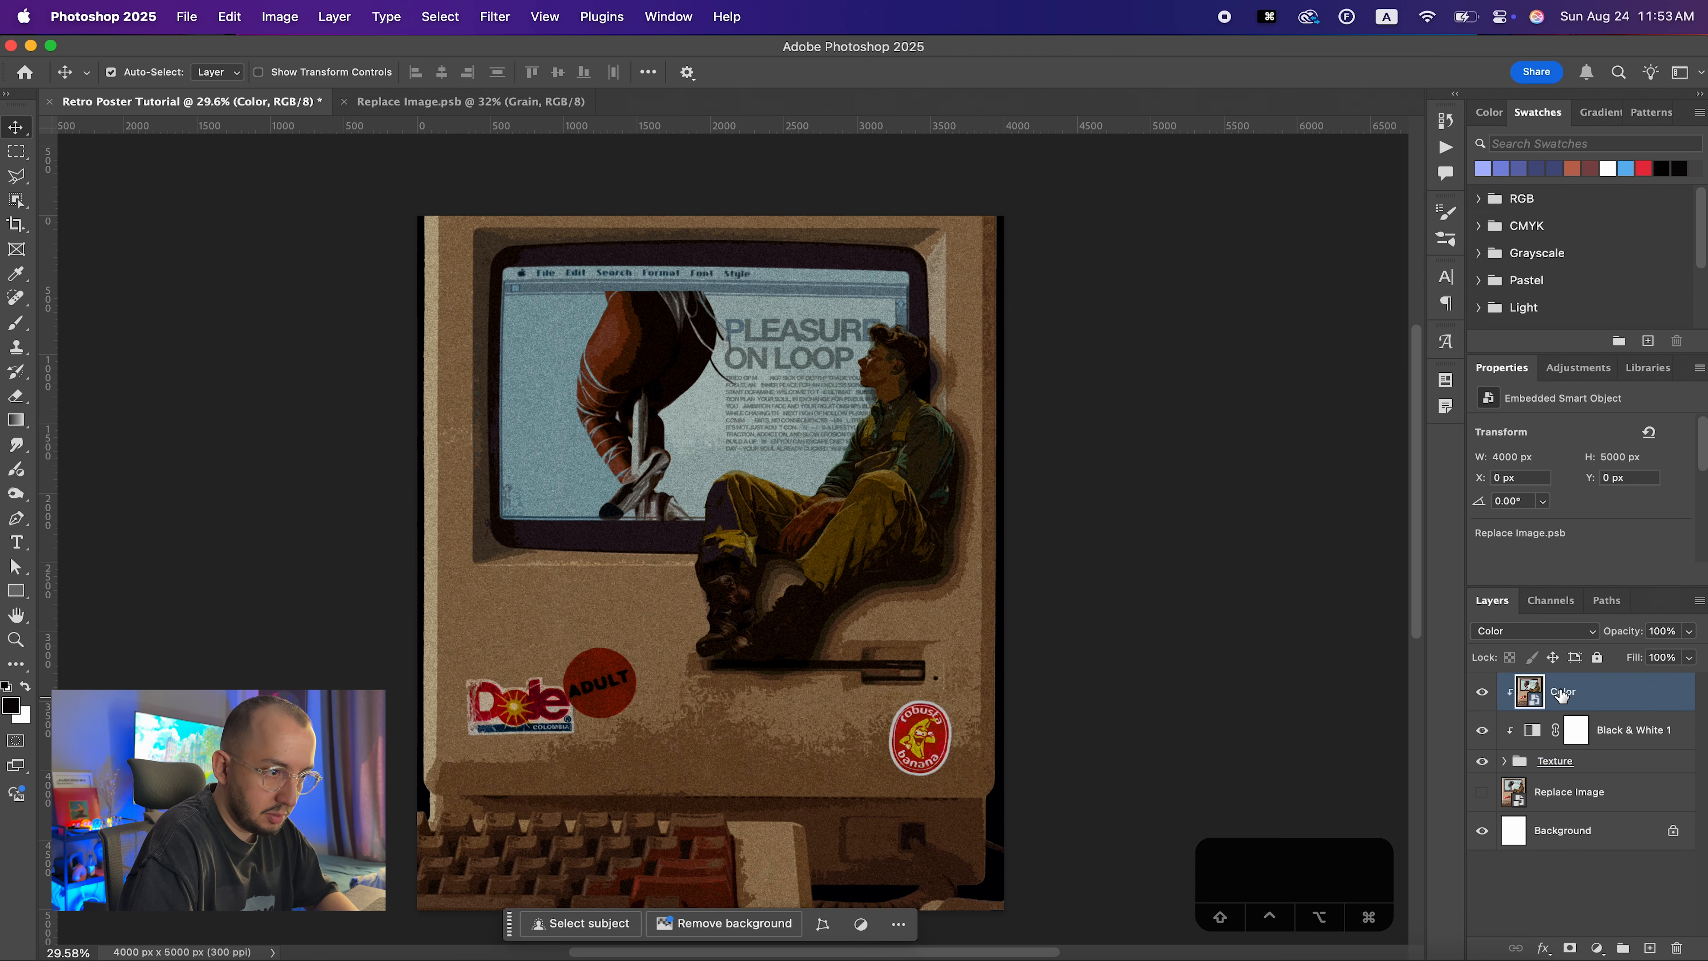
{"action": "left_click", "coordinate": [280, 16]}
{"action": "mouse_move", "coordinate": [305, 73]}
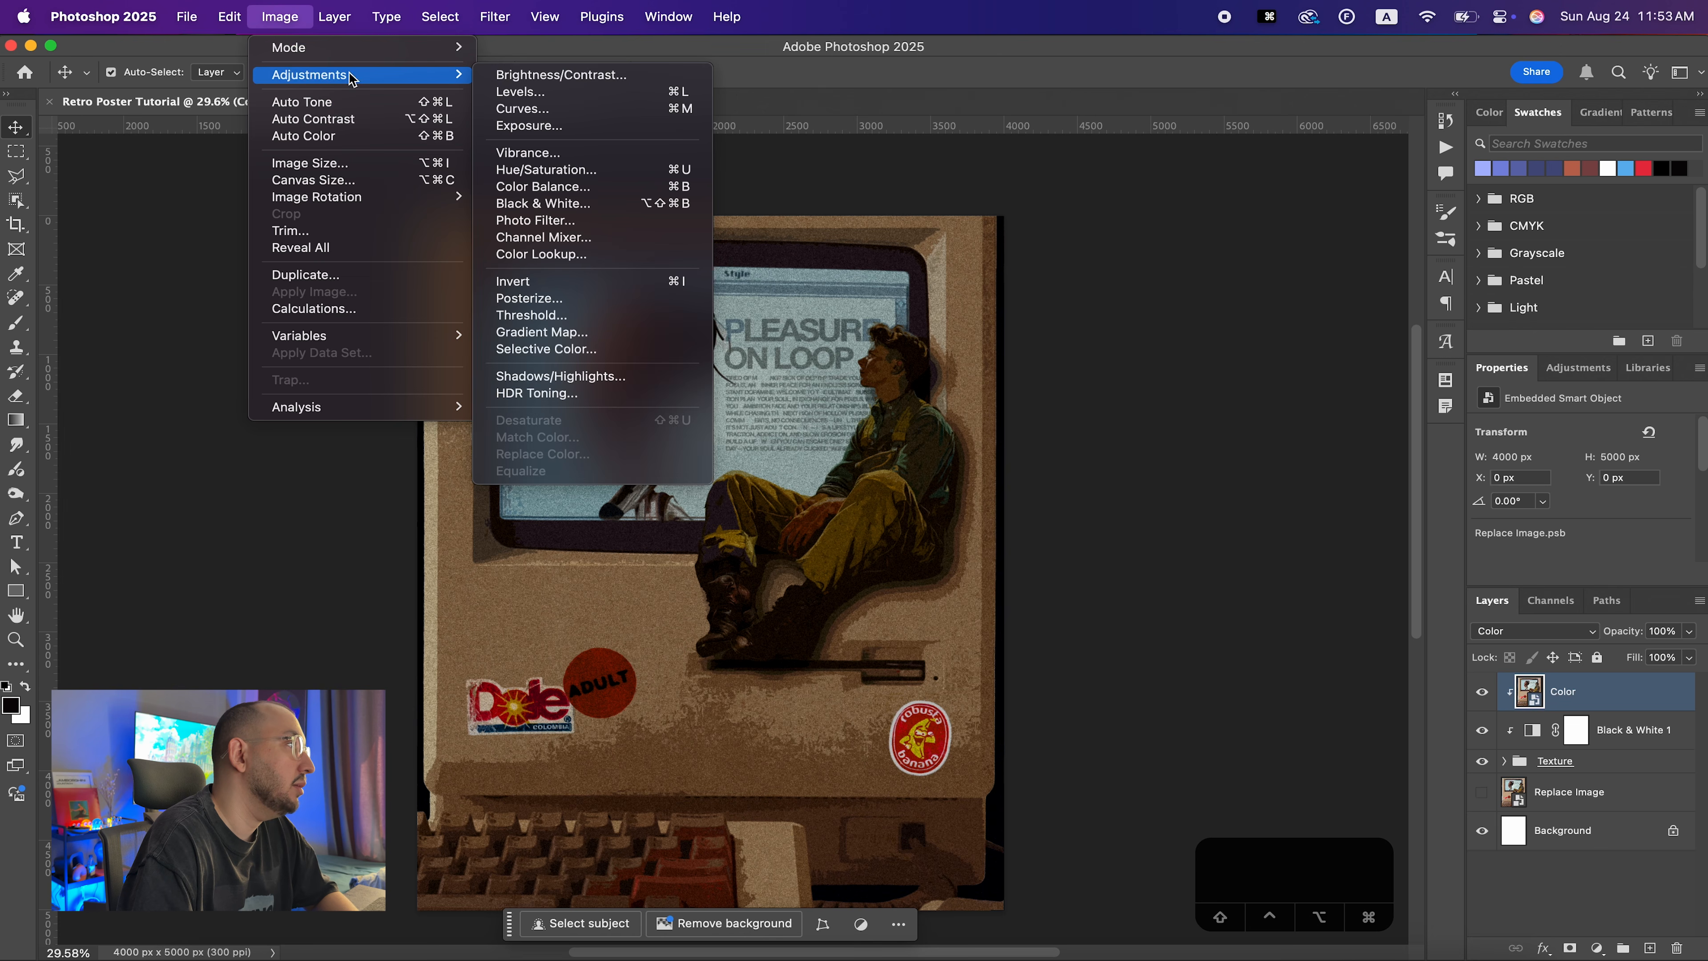
{"action": "left_click", "coordinate": [496, 72]}
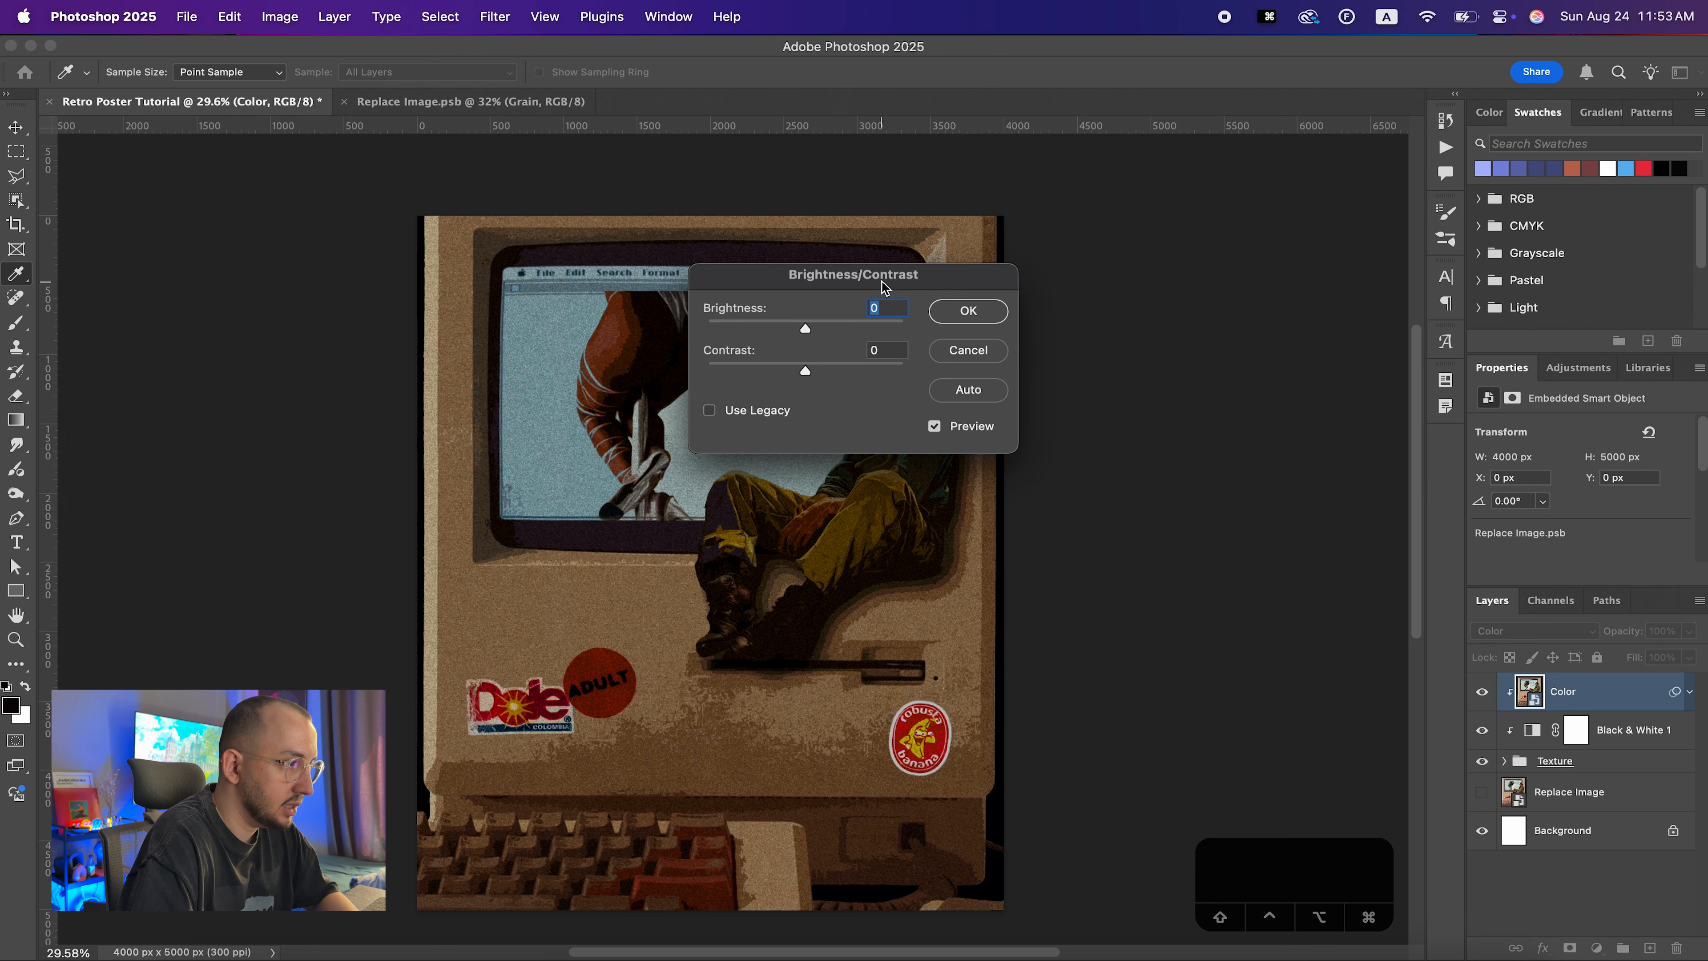
{"action": "left_click_drag", "start_coordinate": [885, 287], "coordinate": [1289, 376]}
{"action": "left_click_drag", "start_coordinate": [1210, 418], "coordinate": [1200, 467]}
{"action": "key", "text": "Return"}
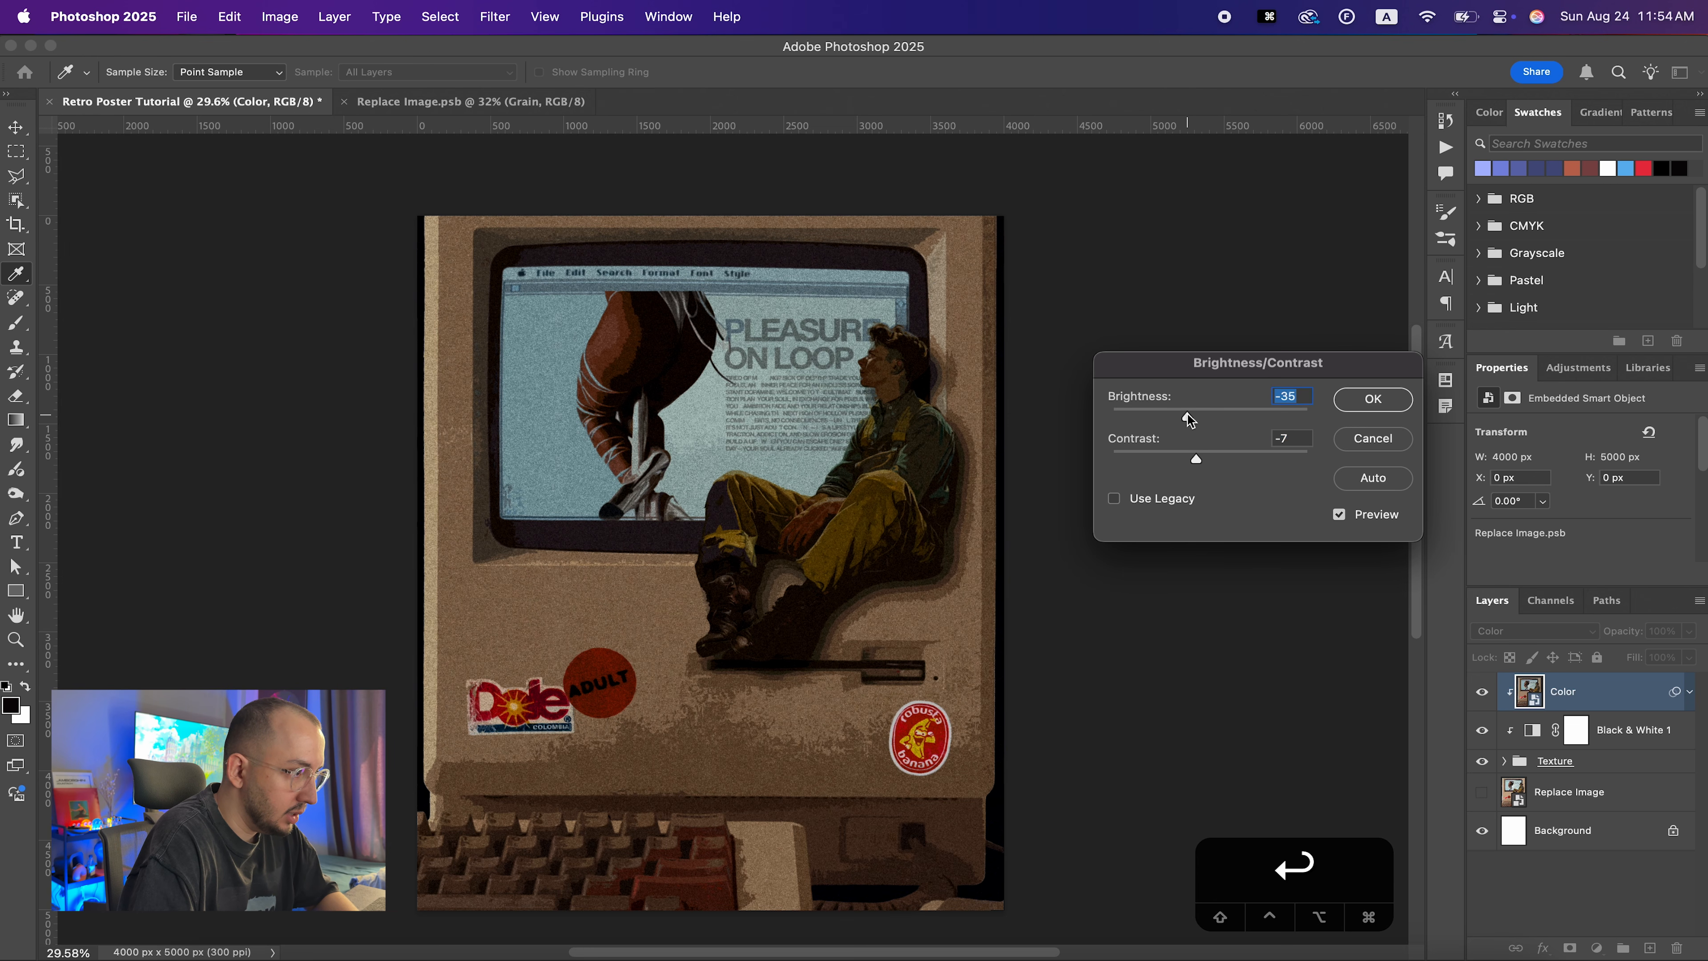
Set the Color Overlay of Texture 2 inside the Texture group to a lighter blue #6c79c6
{"action": "left_click", "coordinate": [1504, 815]}
{"action": "scroll", "coordinate": [1630, 770], "scroll_direction": "down", "scroll_amount": 3}
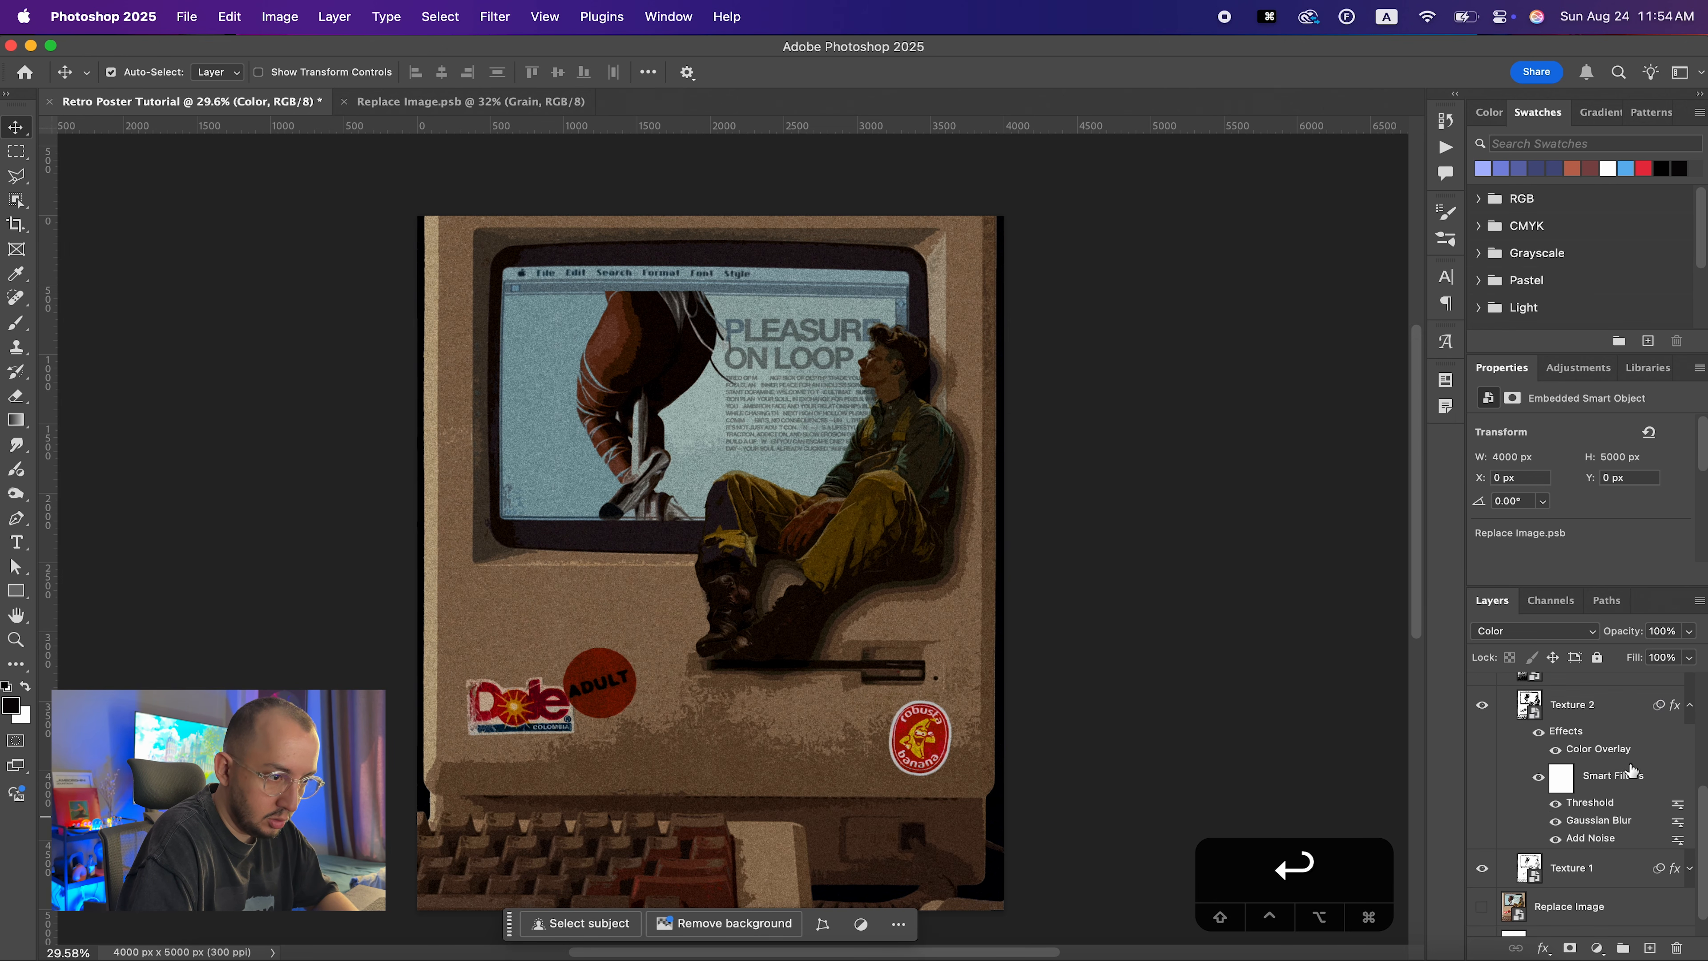
{"action": "double_click", "coordinate": [1594, 747]}
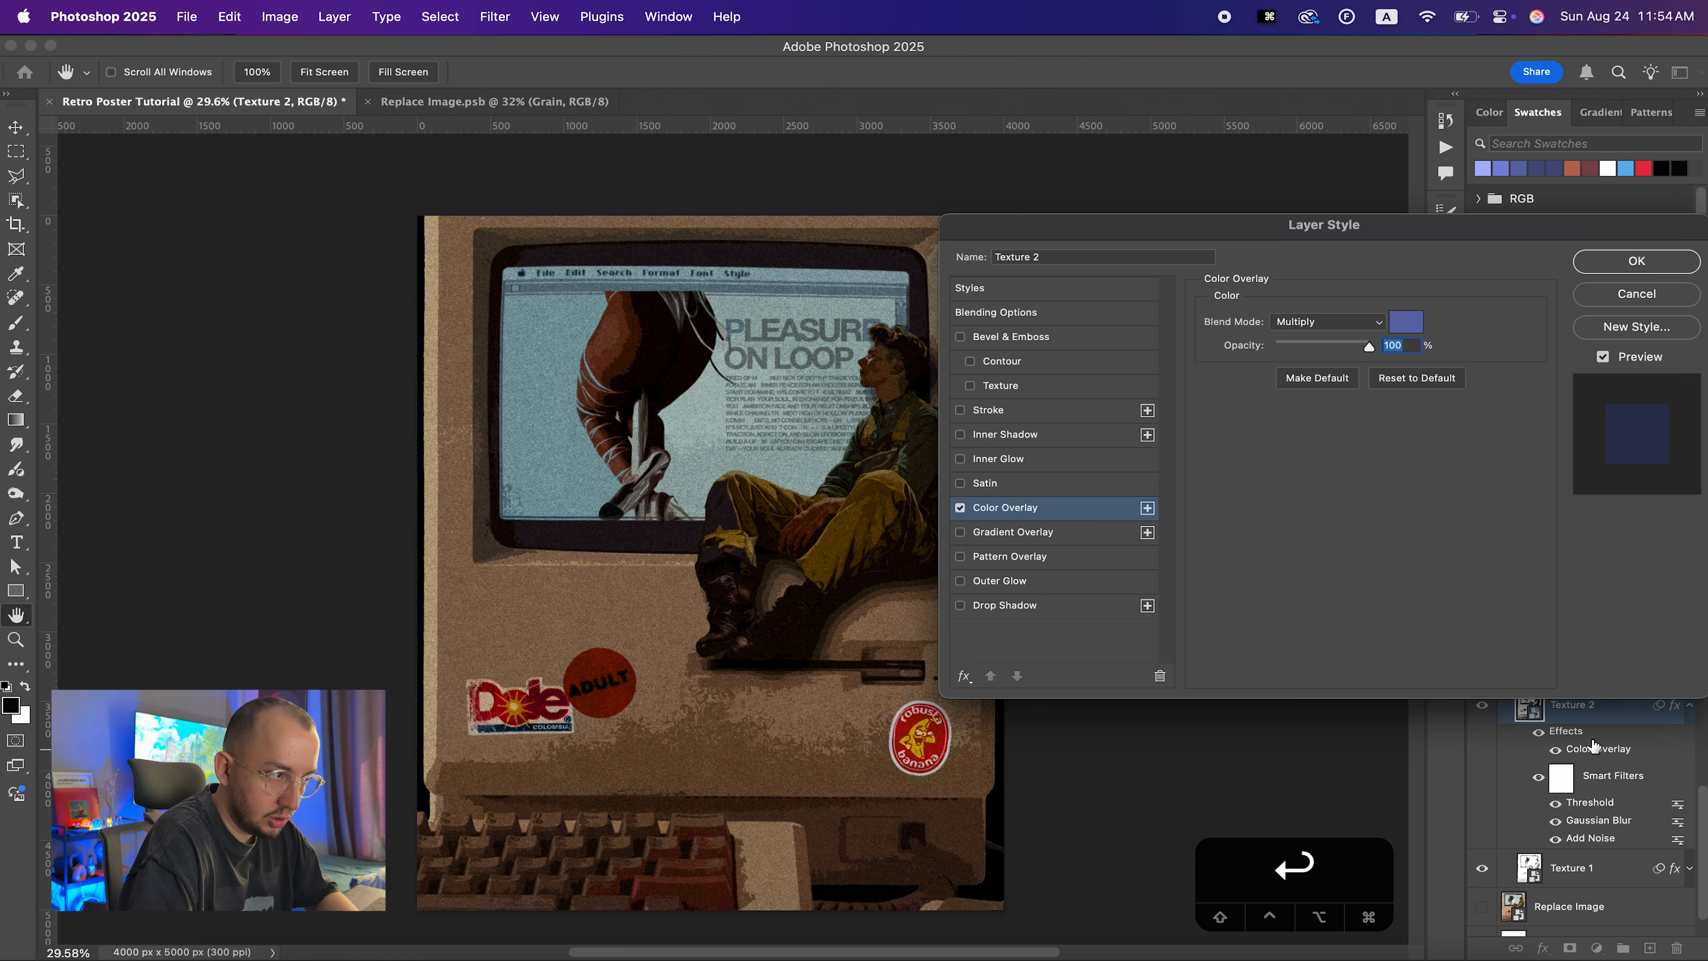
{"action": "left_click", "coordinate": [1415, 325]}
{"action": "left_click_drag", "start_coordinate": [1200, 431], "coordinate": [1201, 416]}
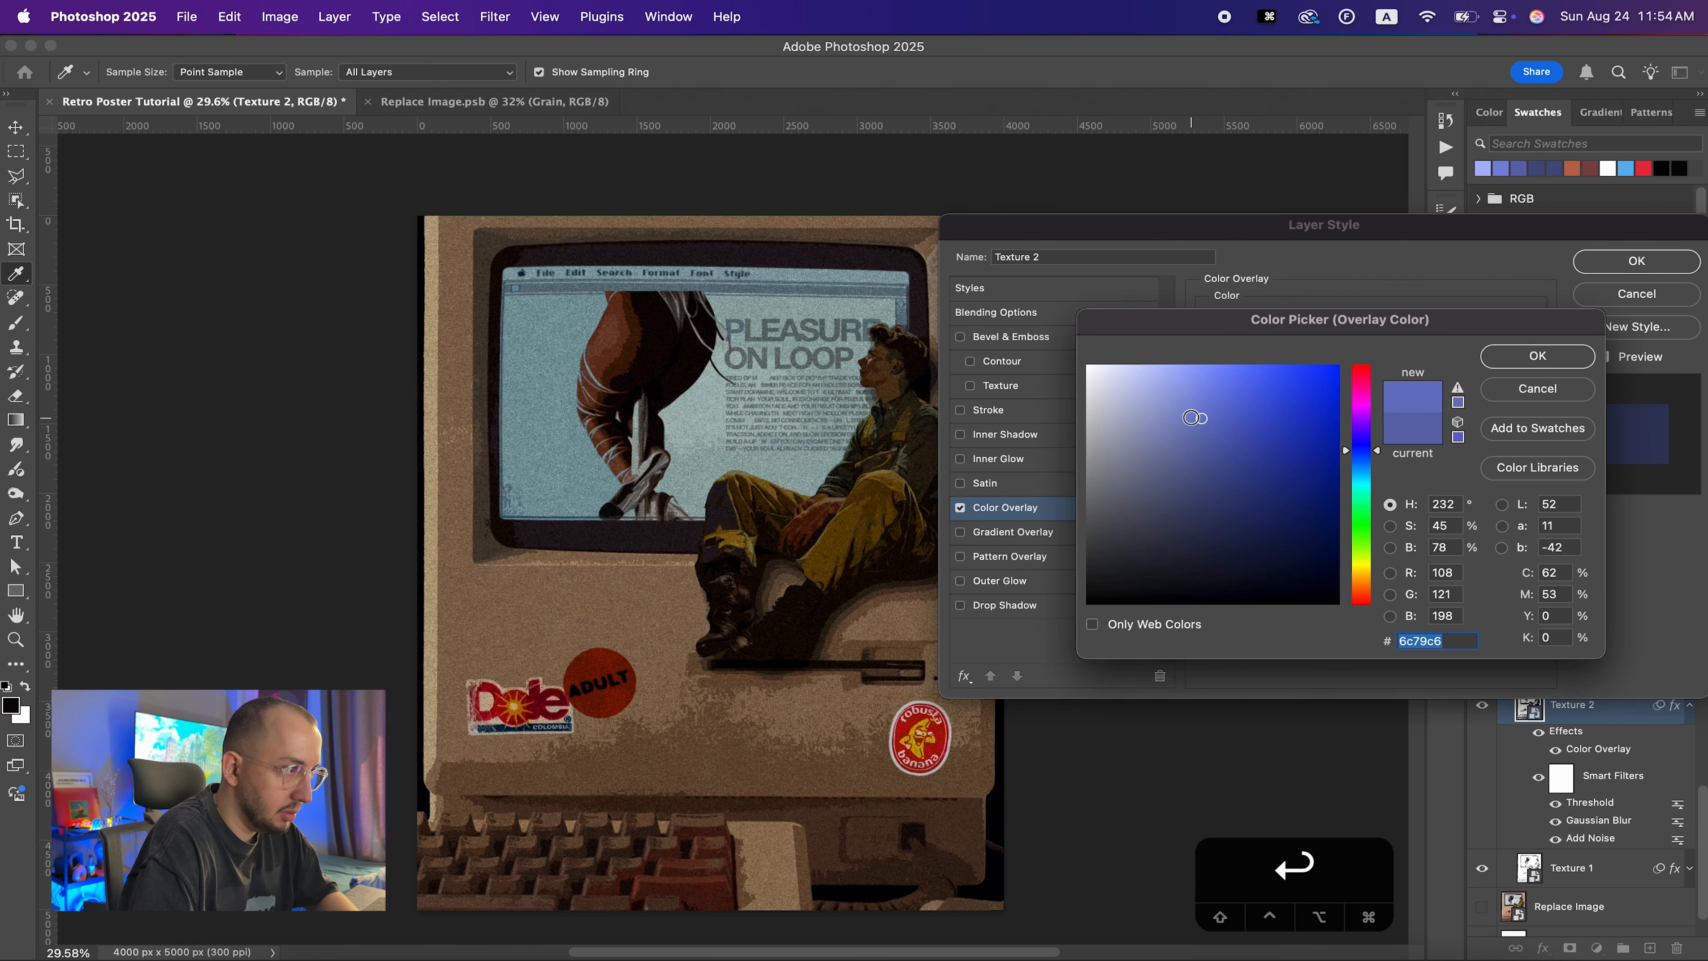
{"action": "key", "text": "Return"}
{"action": "key", "text": "Return"}
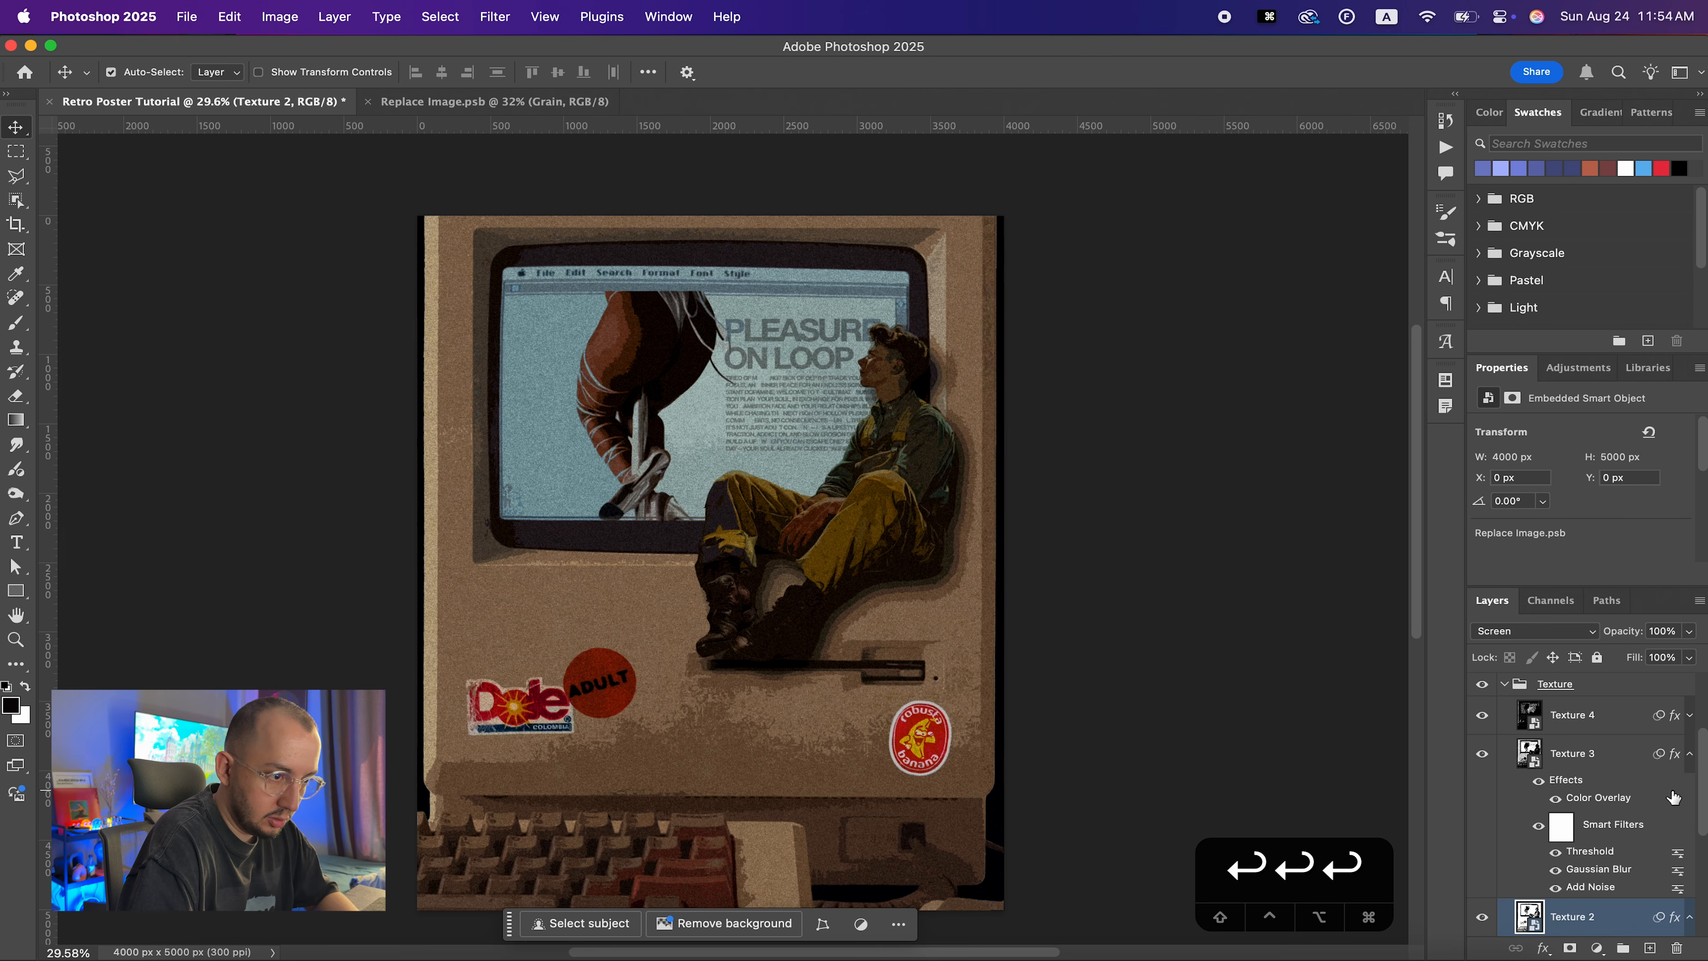
Set the Color Overlay of Texture 3 to a slightly brighter periwinkle blue
{"action": "double_click", "coordinate": [1581, 799]}
{"action": "left_click", "coordinate": [1414, 326]}
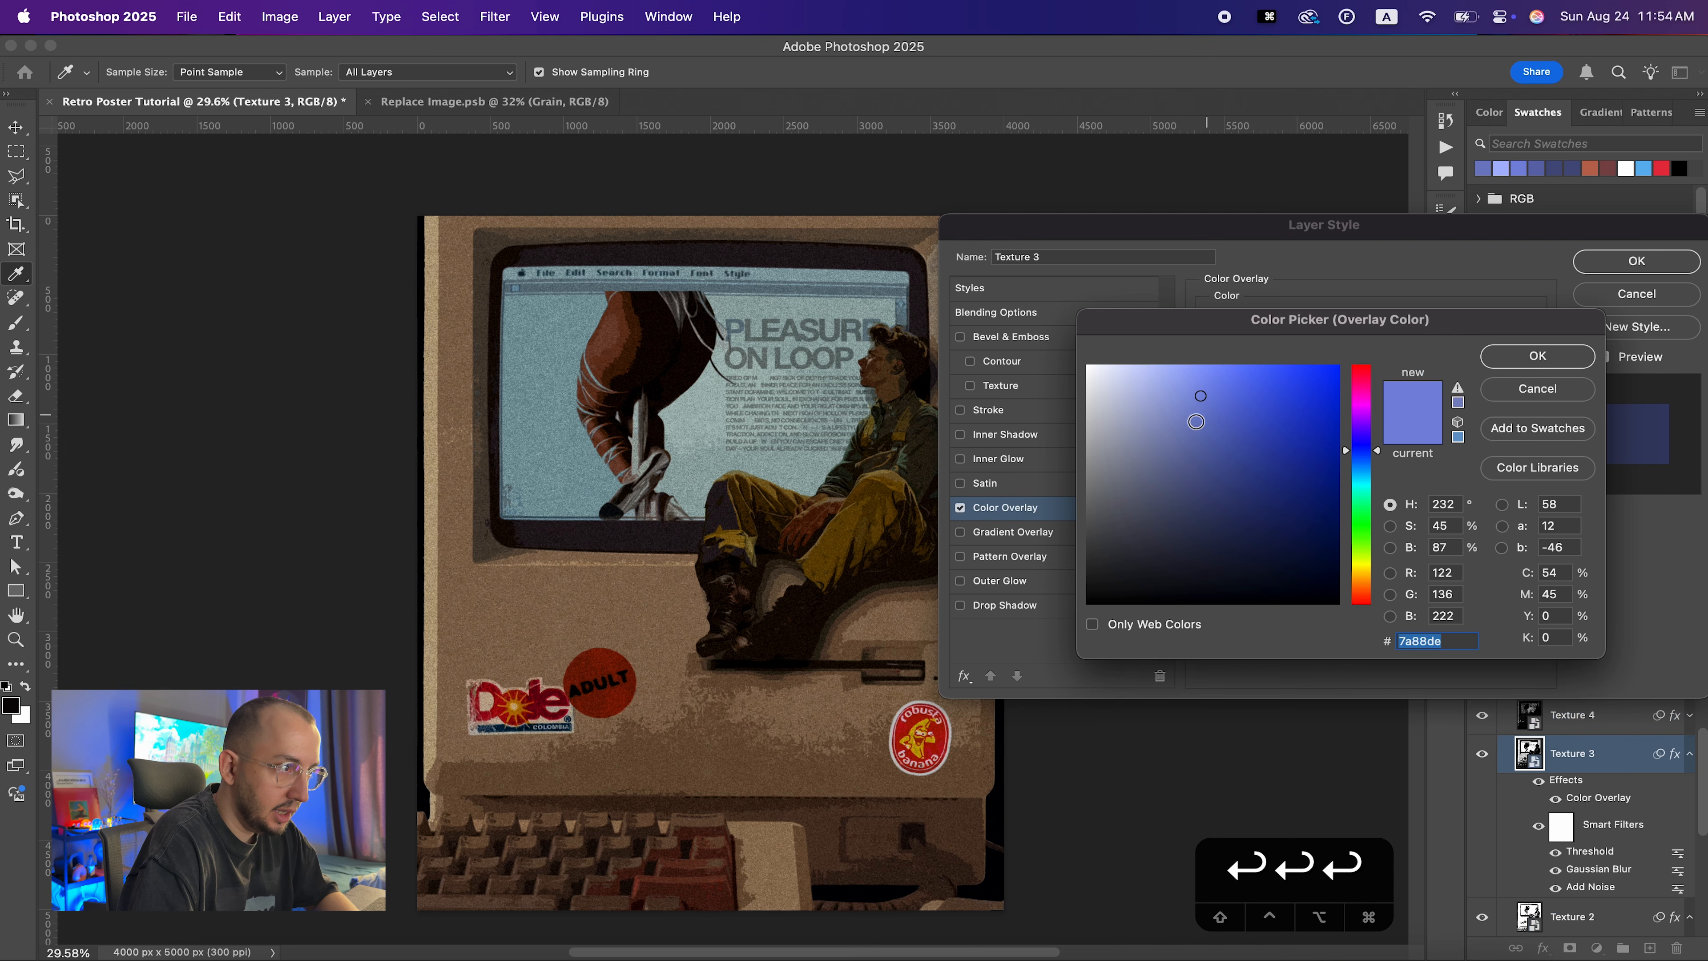
{"action": "left_click_drag", "start_coordinate": [1196, 391], "coordinate": [1195, 386]}
{"action": "key", "text": "Return"}
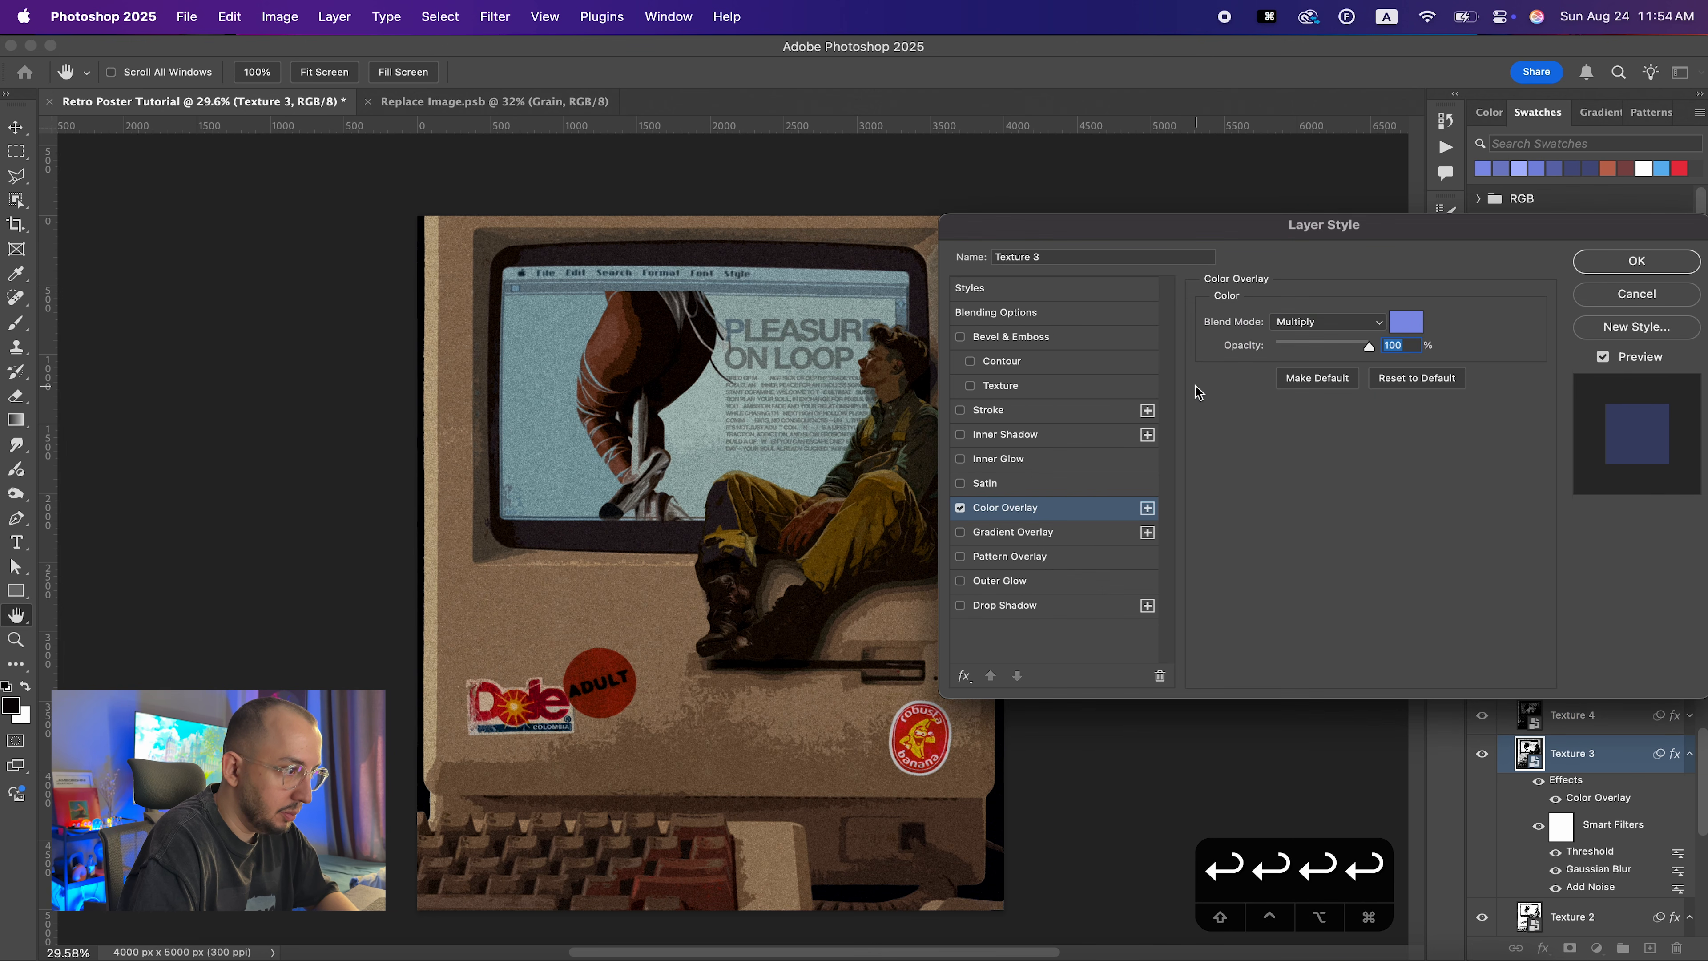
{"action": "key", "text": "Return"}
Set the Color Overlay of Texture 4 to a very pale blue at full brightness
{"action": "left_click", "coordinate": [1690, 716]}
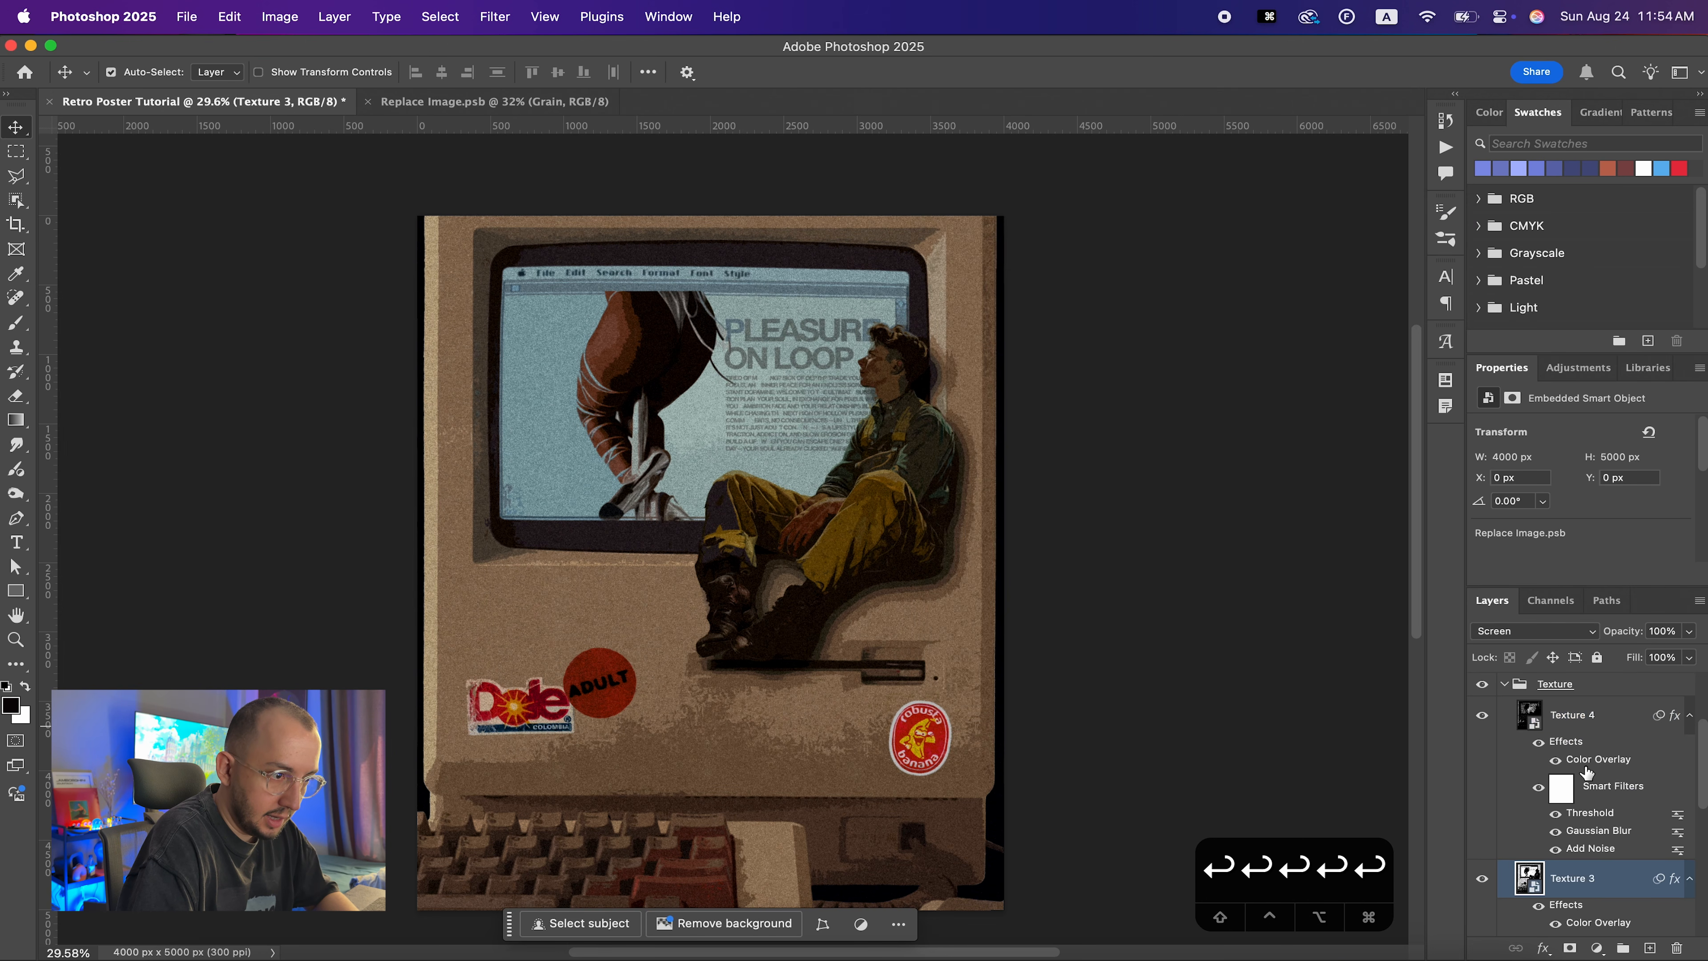
{"action": "double_click", "coordinate": [1587, 761]}
{"action": "left_click", "coordinate": [1409, 328]}
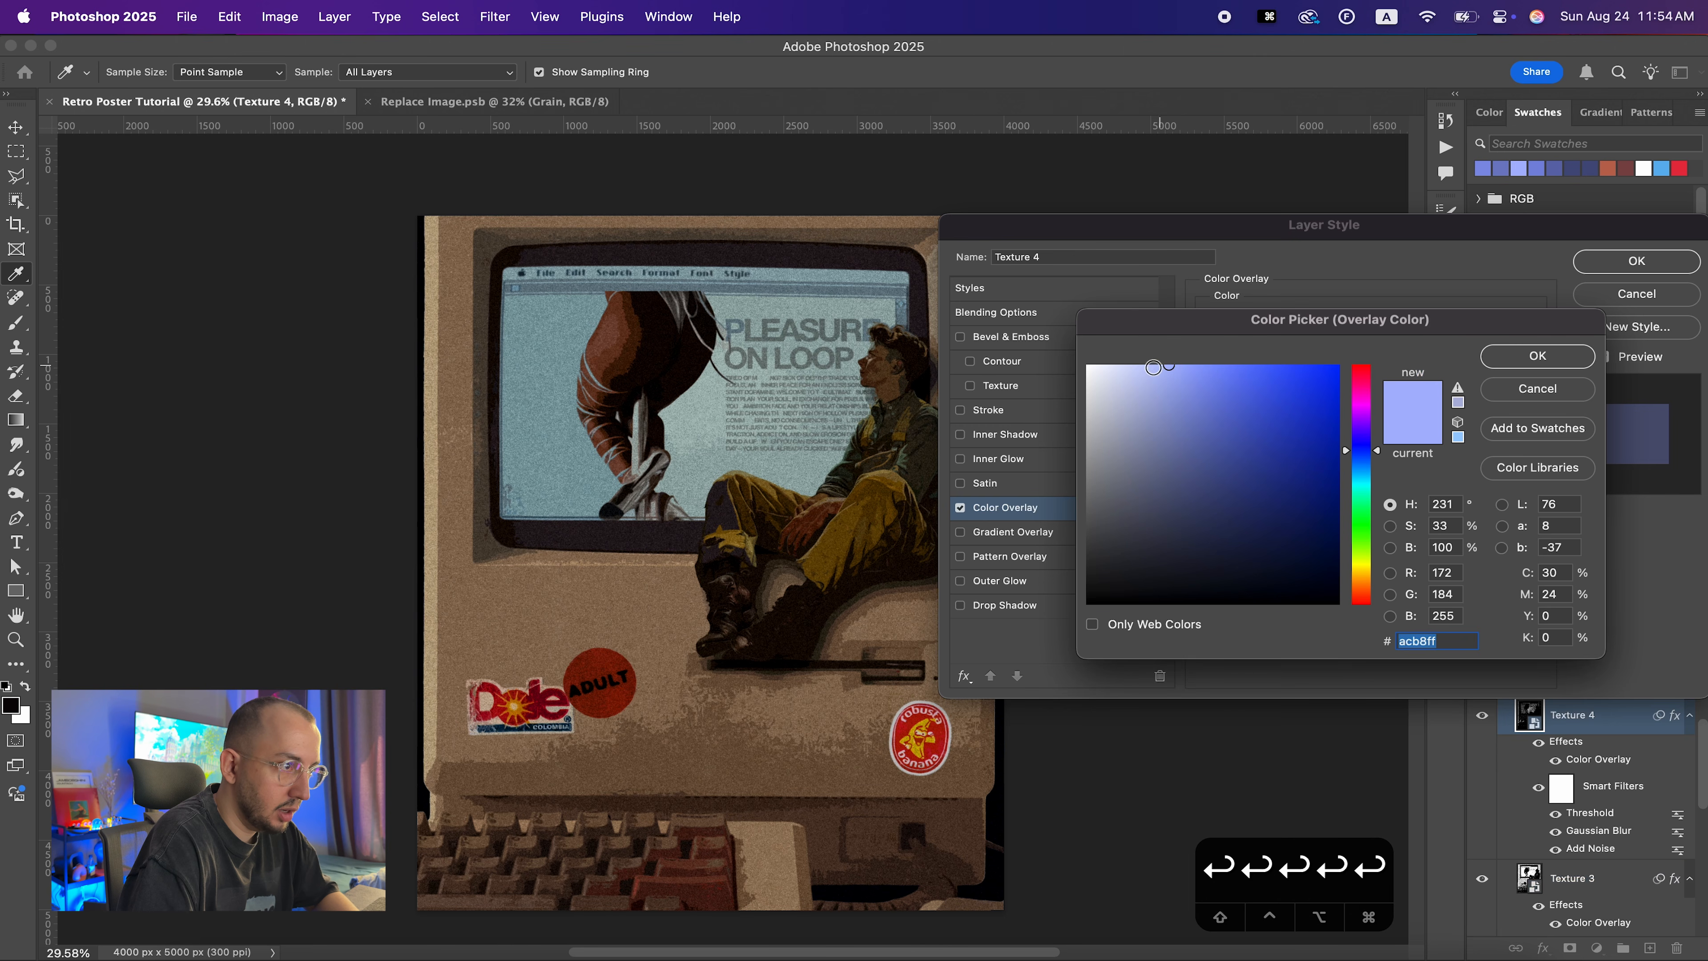
{"action": "left_click", "coordinate": [1135, 363]}
{"action": "key", "text": "Return"}
{"action": "key", "text": "Return"}
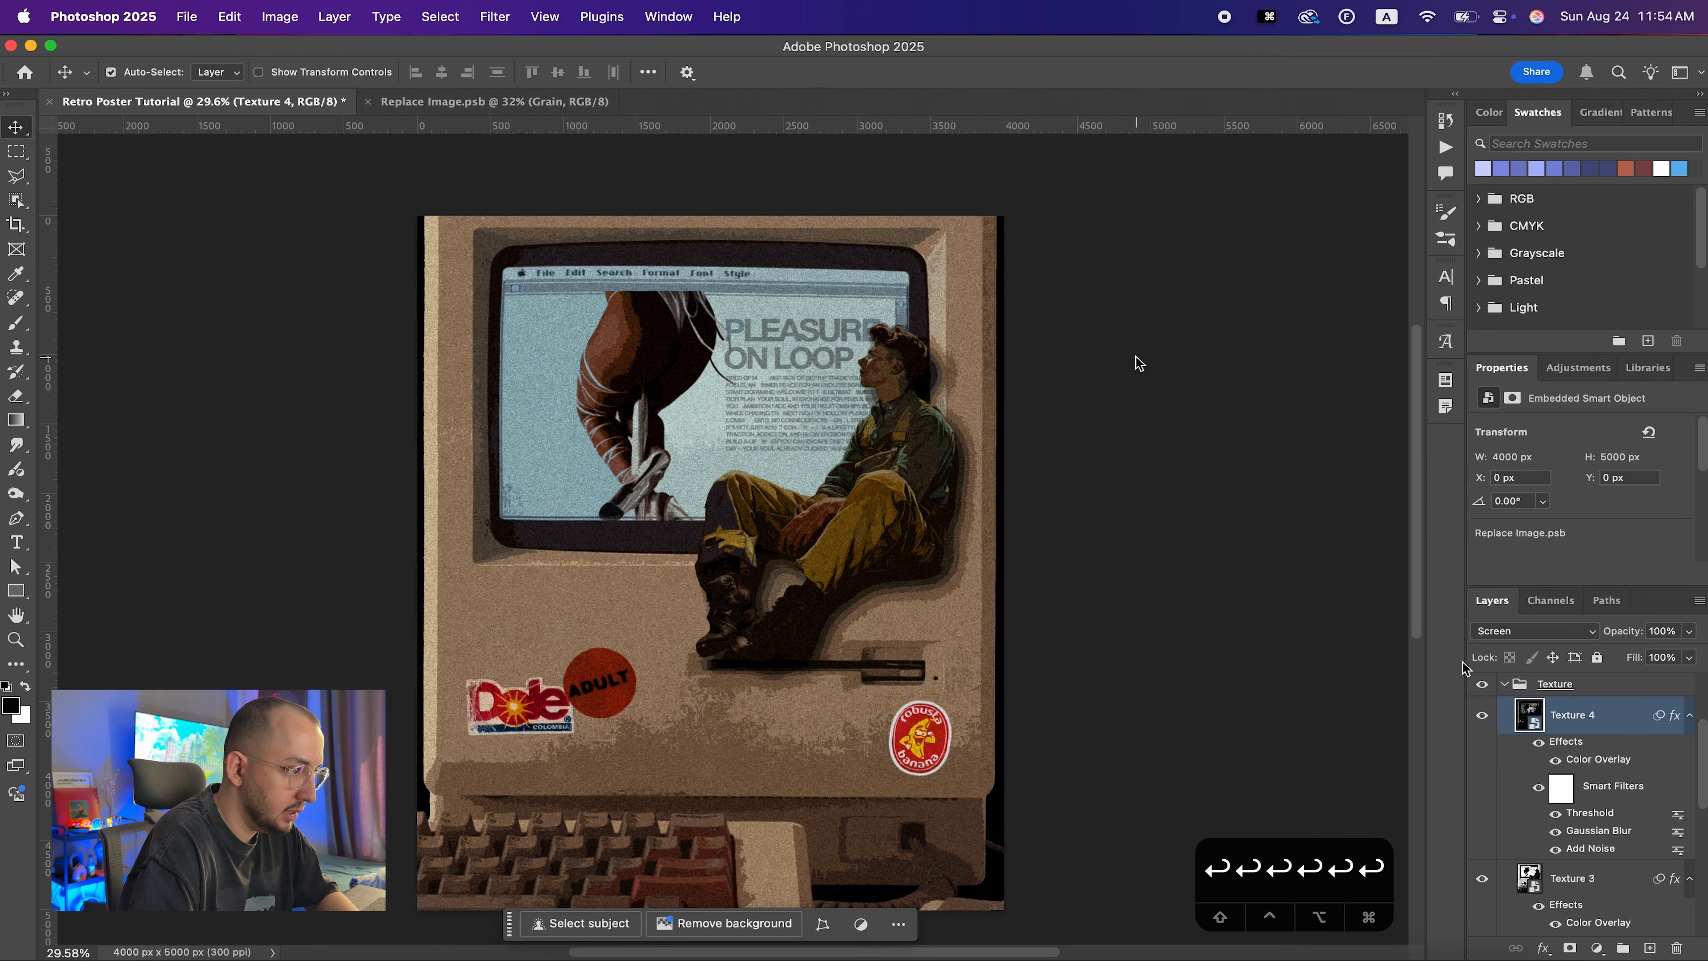
{"action": "scroll", "coordinate": [1585, 826], "scroll_direction": "down", "scroll_amount": 5}
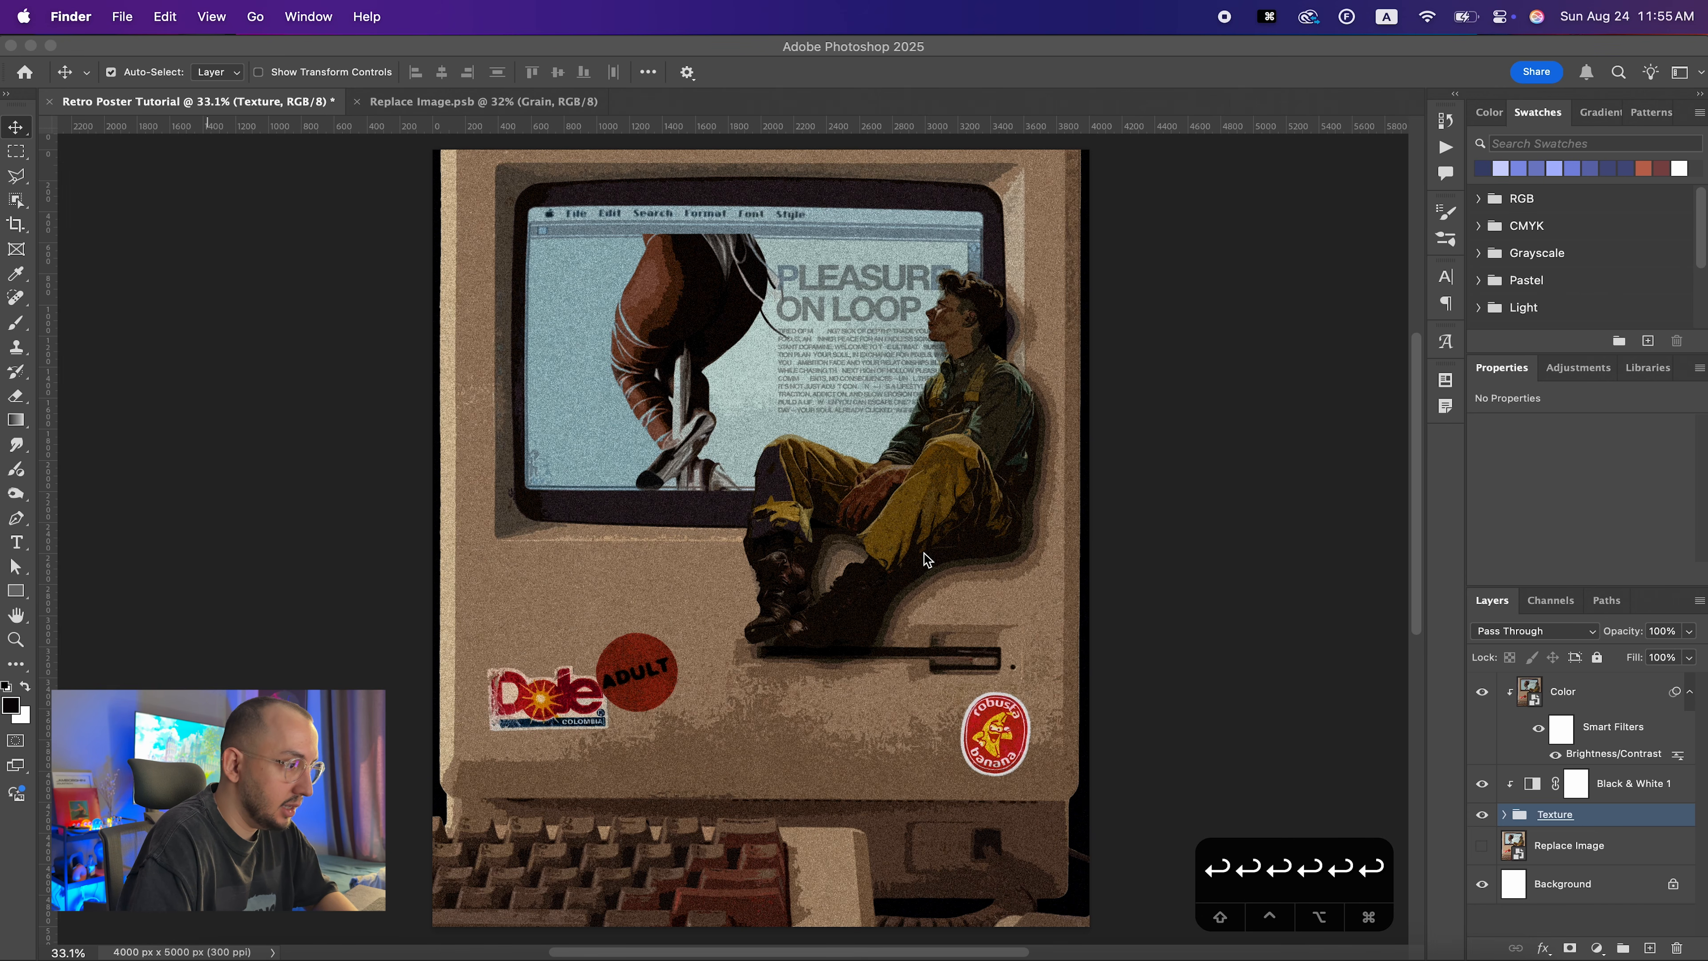
Switch to Finder and browse the TEXTURE PACK #1 folder and its PNG subfolder for a paper texture
{"action": "key", "text": "super+n"}
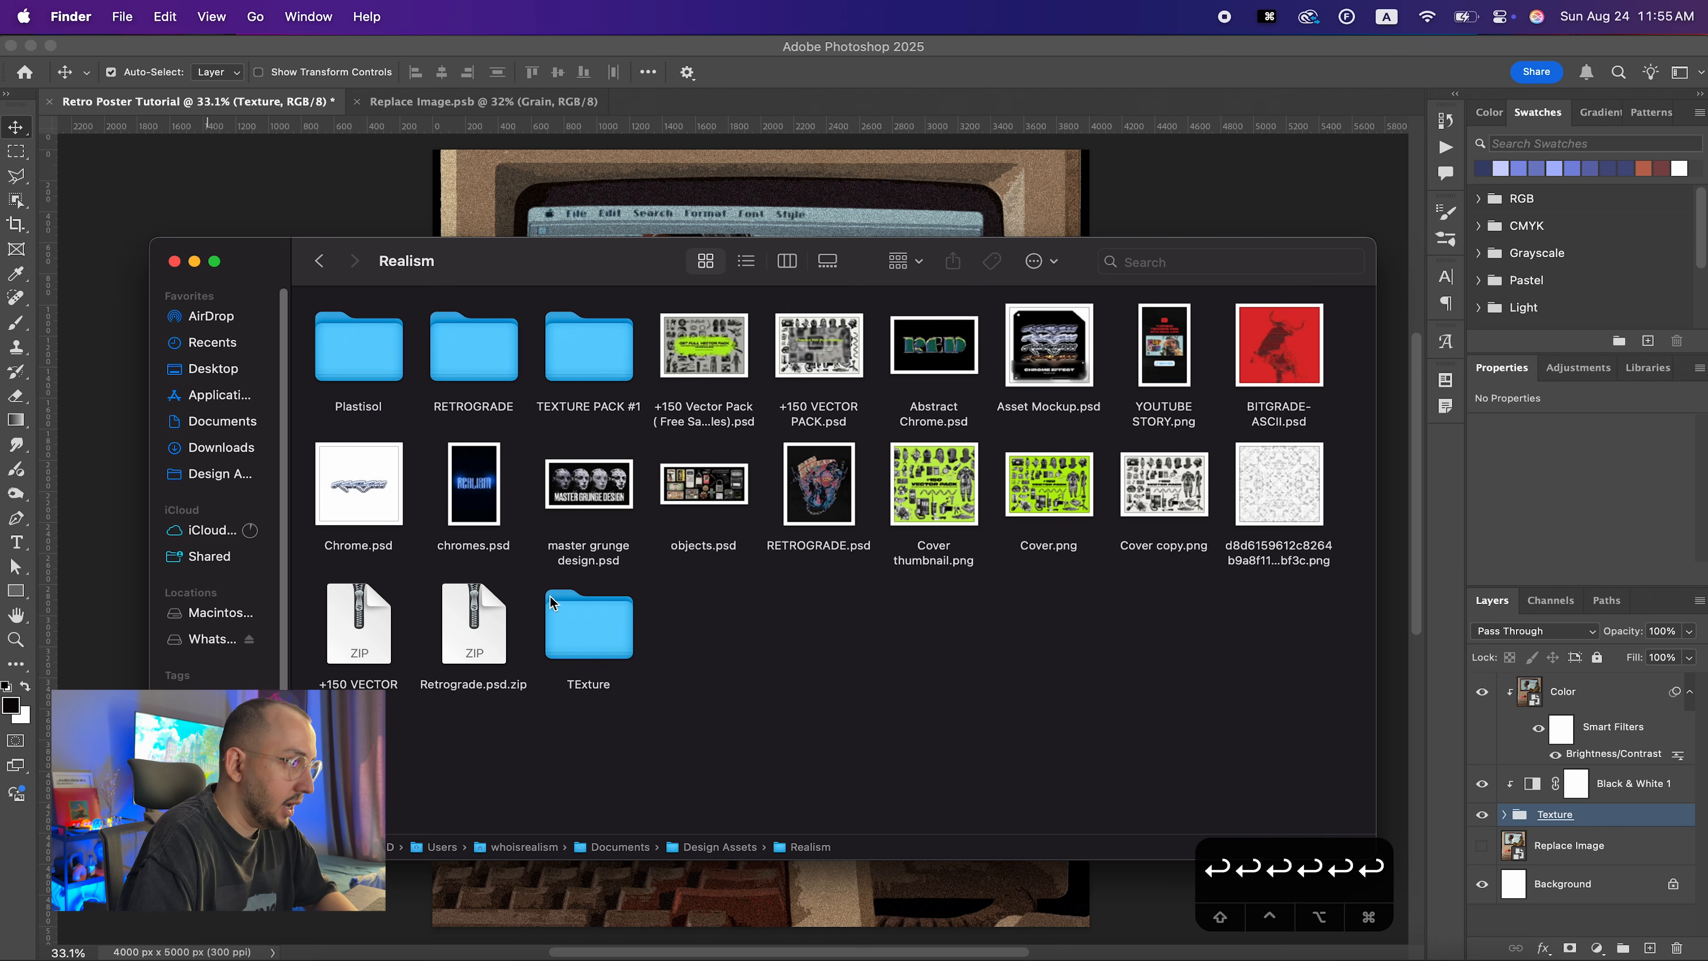
{"action": "double_click", "coordinate": [573, 366]}
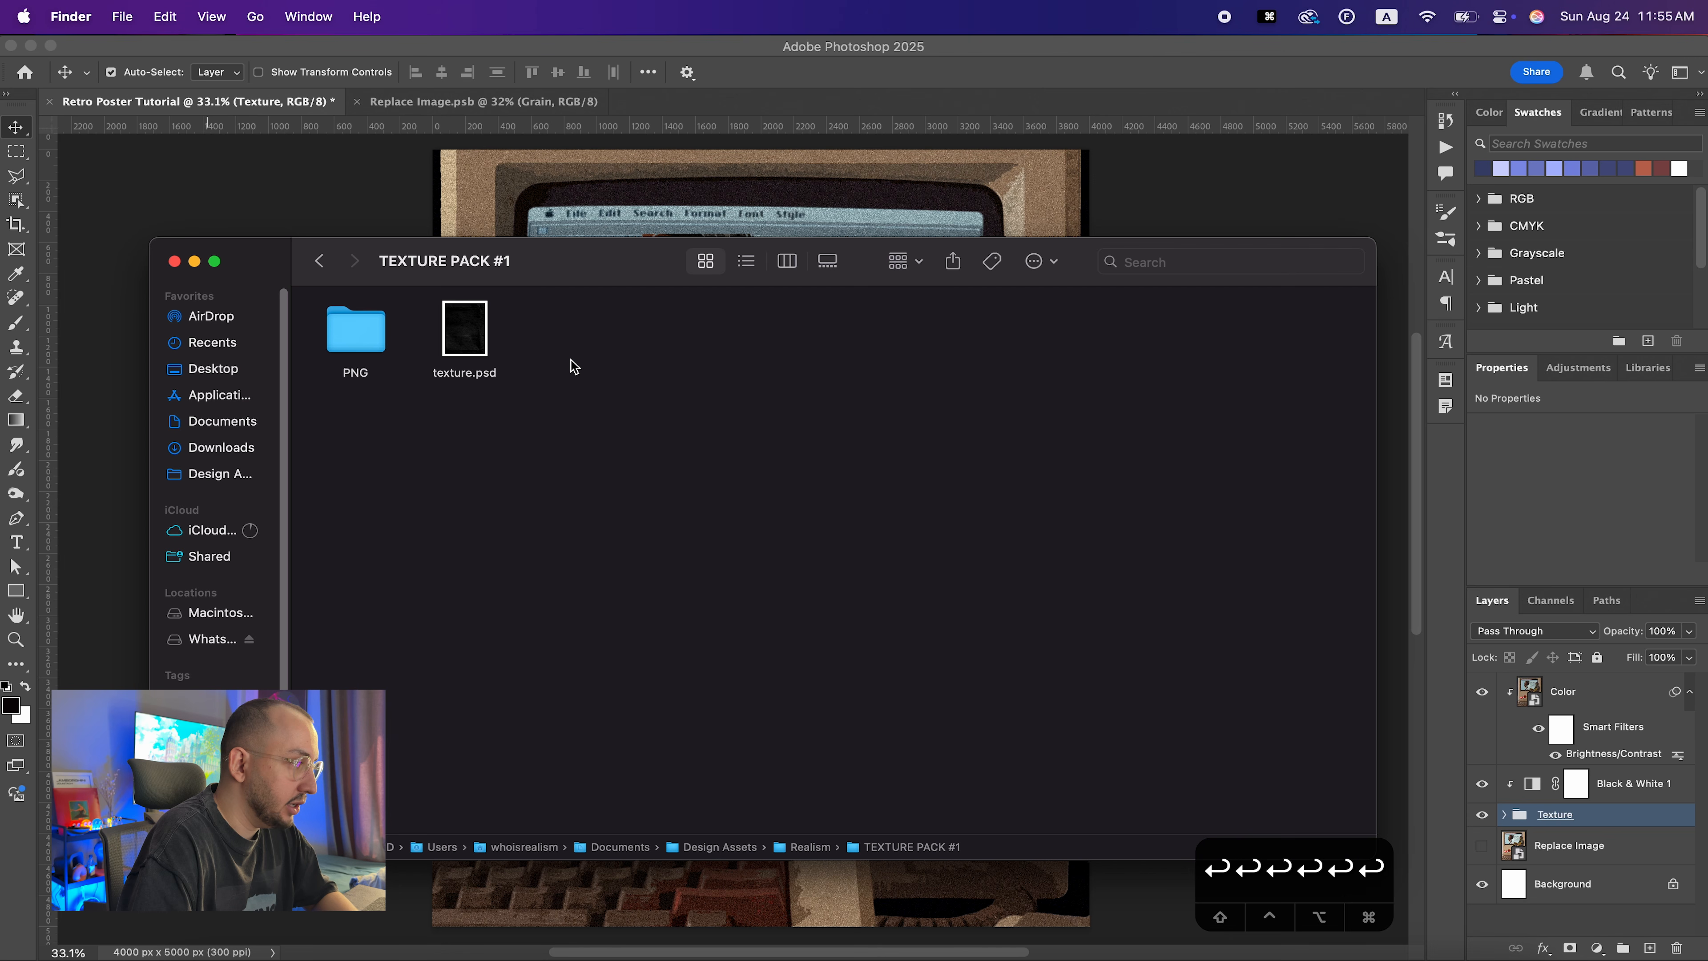
{"action": "left_click", "coordinate": [464, 330]}
{"action": "double_click", "coordinate": [354, 329]}
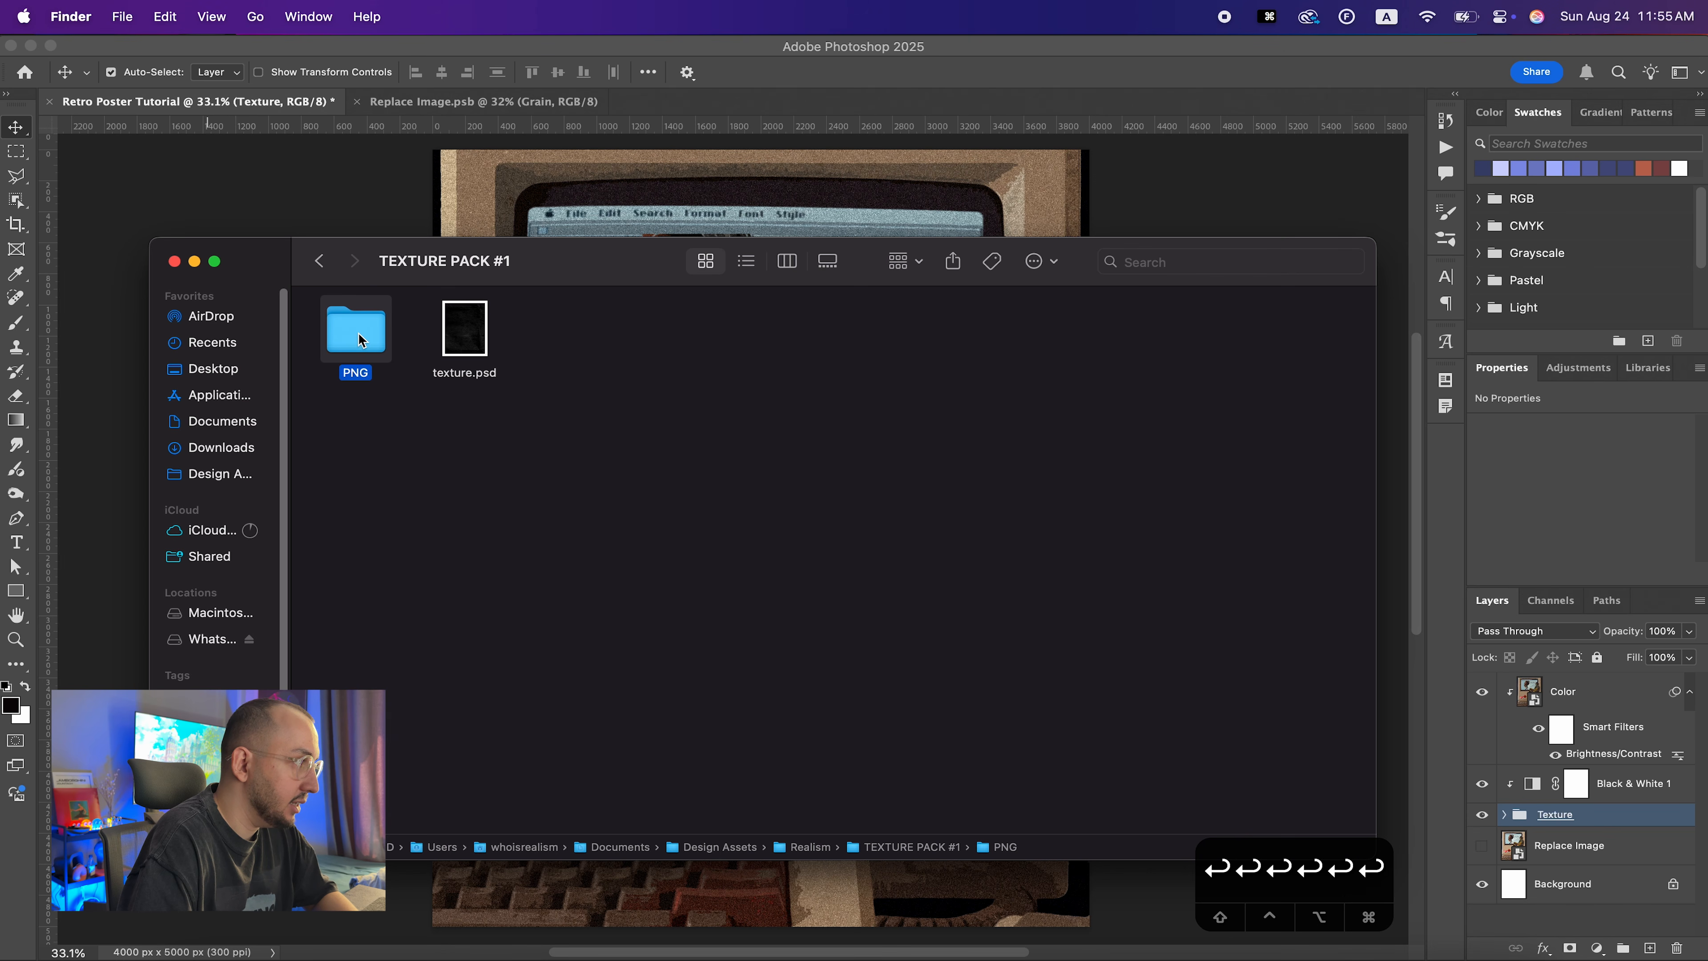
{"action": "left_click", "coordinate": [482, 350]}
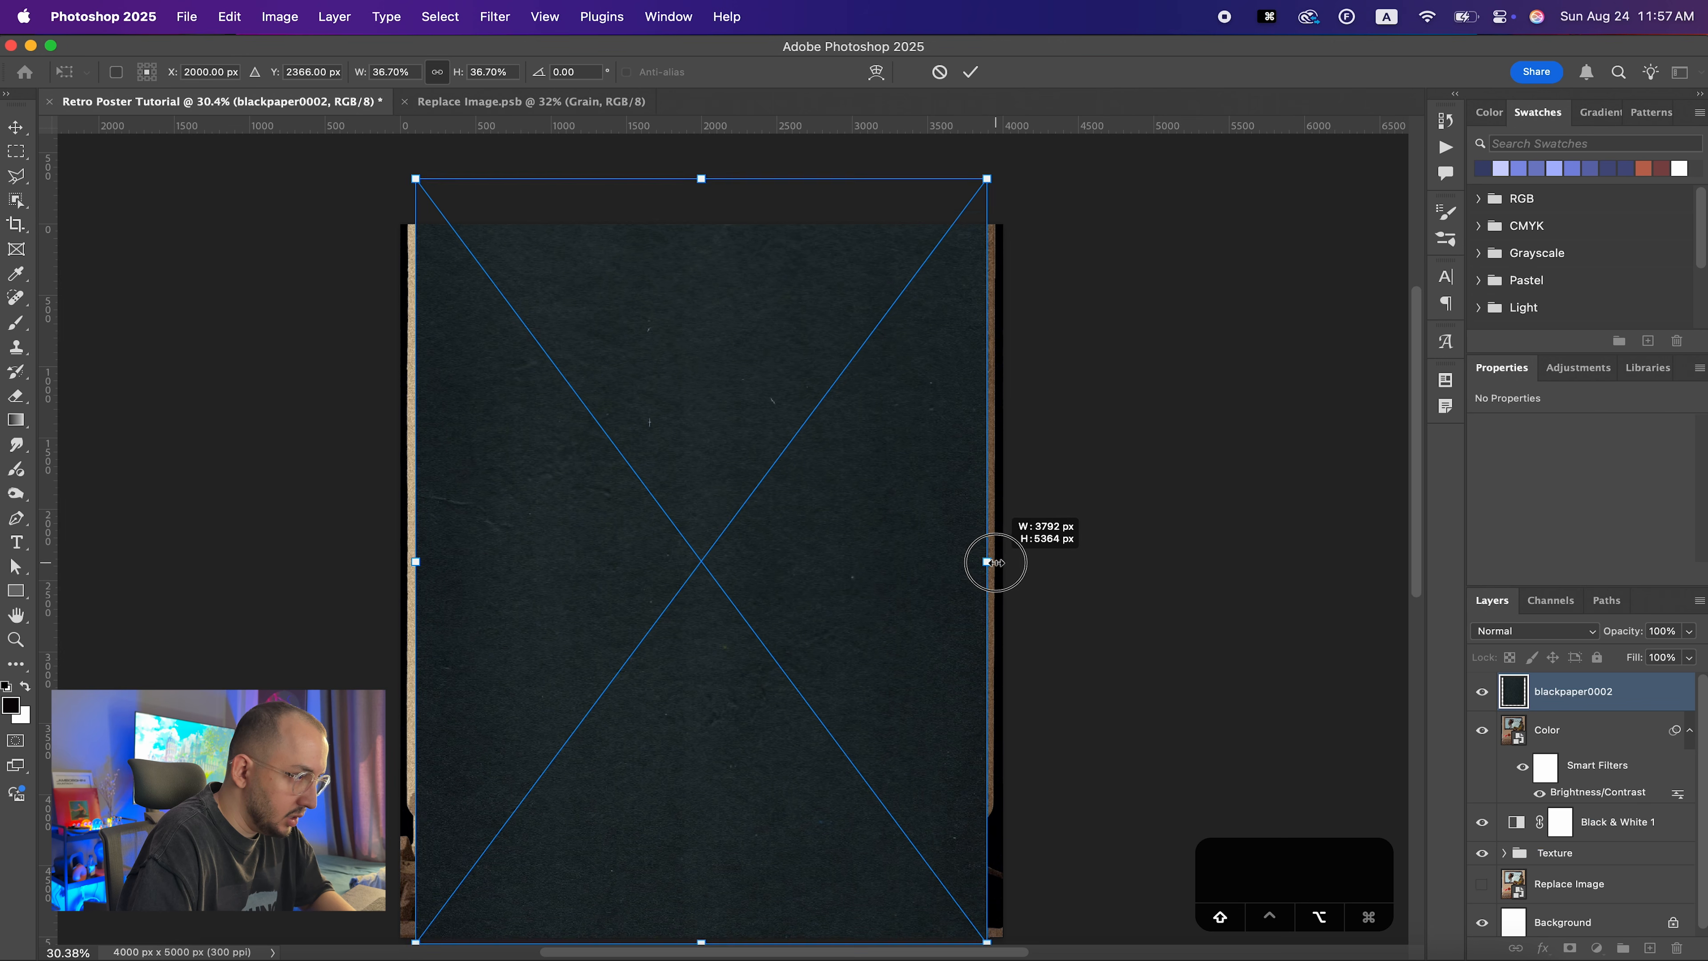
Scale the placed blackpaper0002 texture proportionally from its center to 4000 px wide so it spans the canvas
{"action": "left_click_drag", "start_coordinate": [988, 561], "coordinate": [1006, 565]}
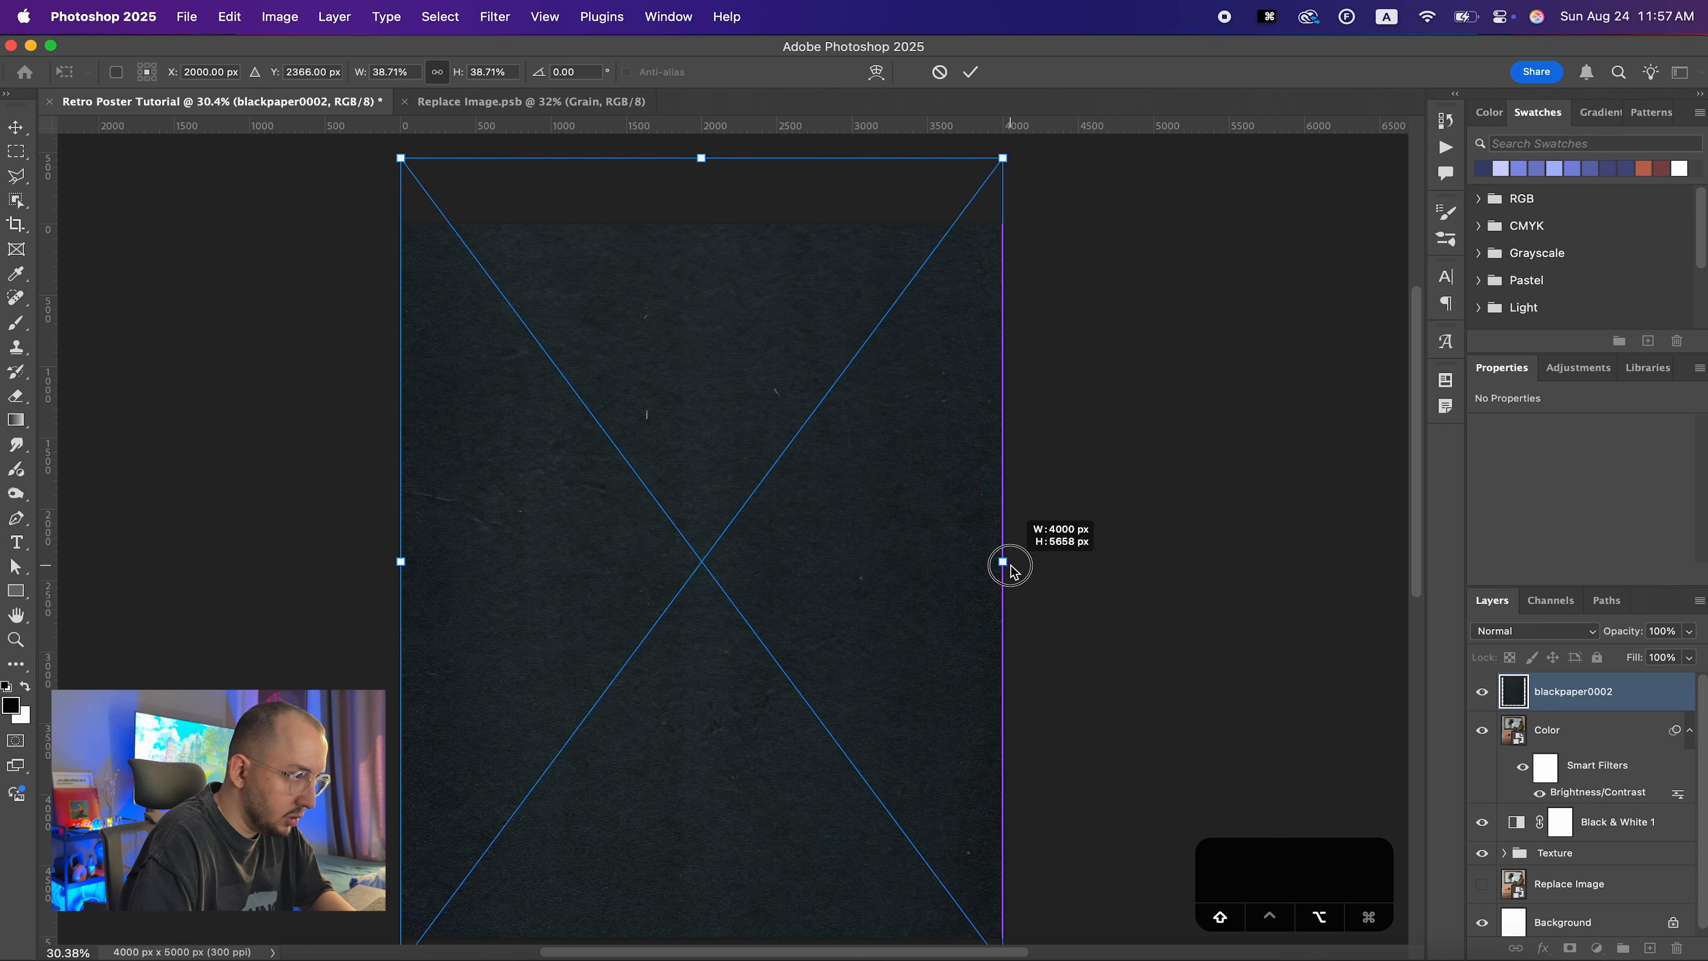
{"action": "scroll", "coordinate": [1010, 564], "scroll_direction": "up", "scroll_amount": 2}
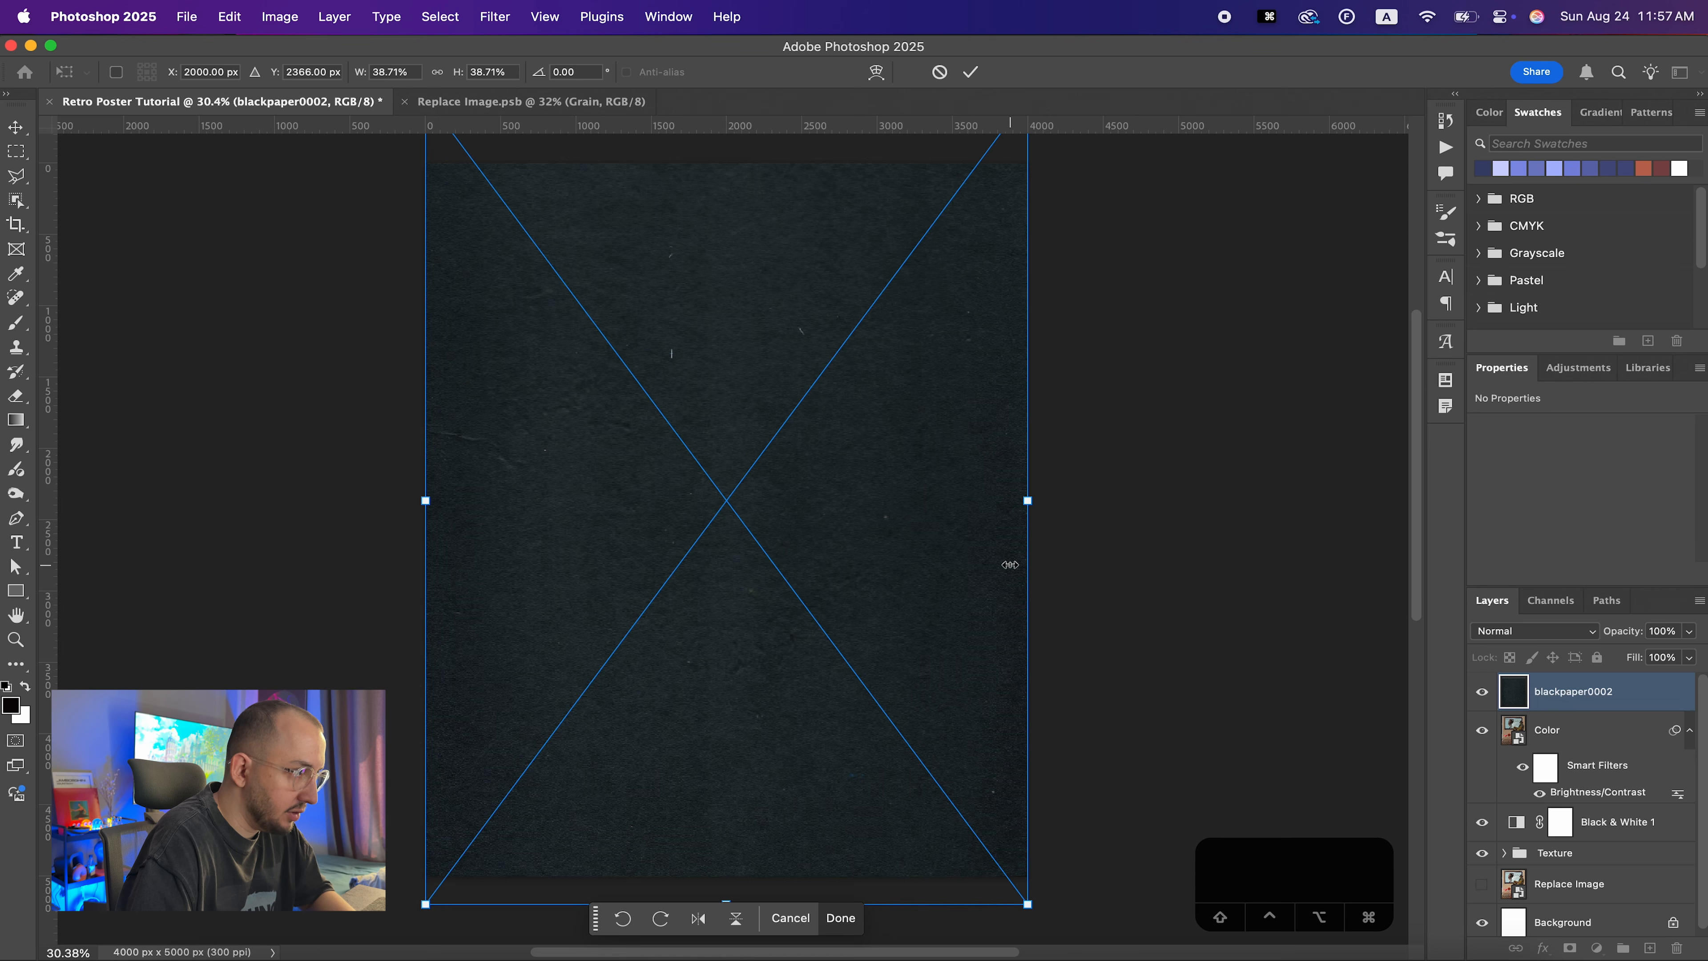
{"action": "key", "text": "Return"}
Desaturate the blackpaper0002 layer with a Black & White adjustment using the Default preset
{"action": "left_click", "coordinate": [280, 16]}
{"action": "mouse_move", "coordinate": [363, 74]}
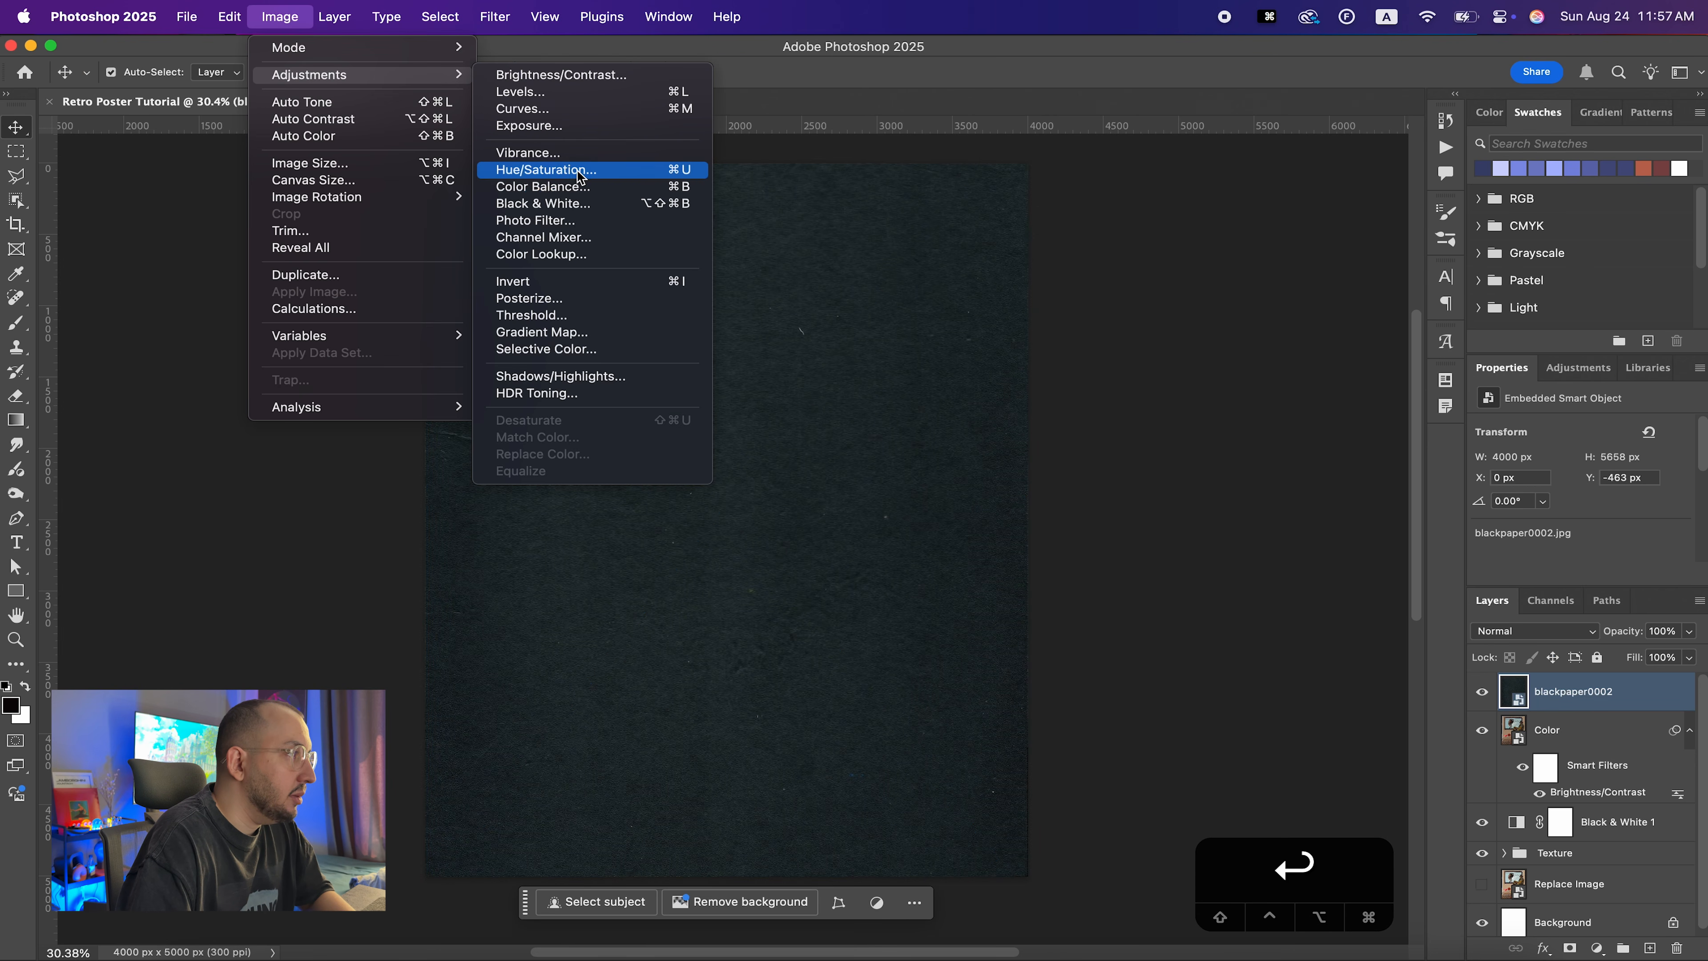
{"action": "left_click", "coordinate": [548, 210]}
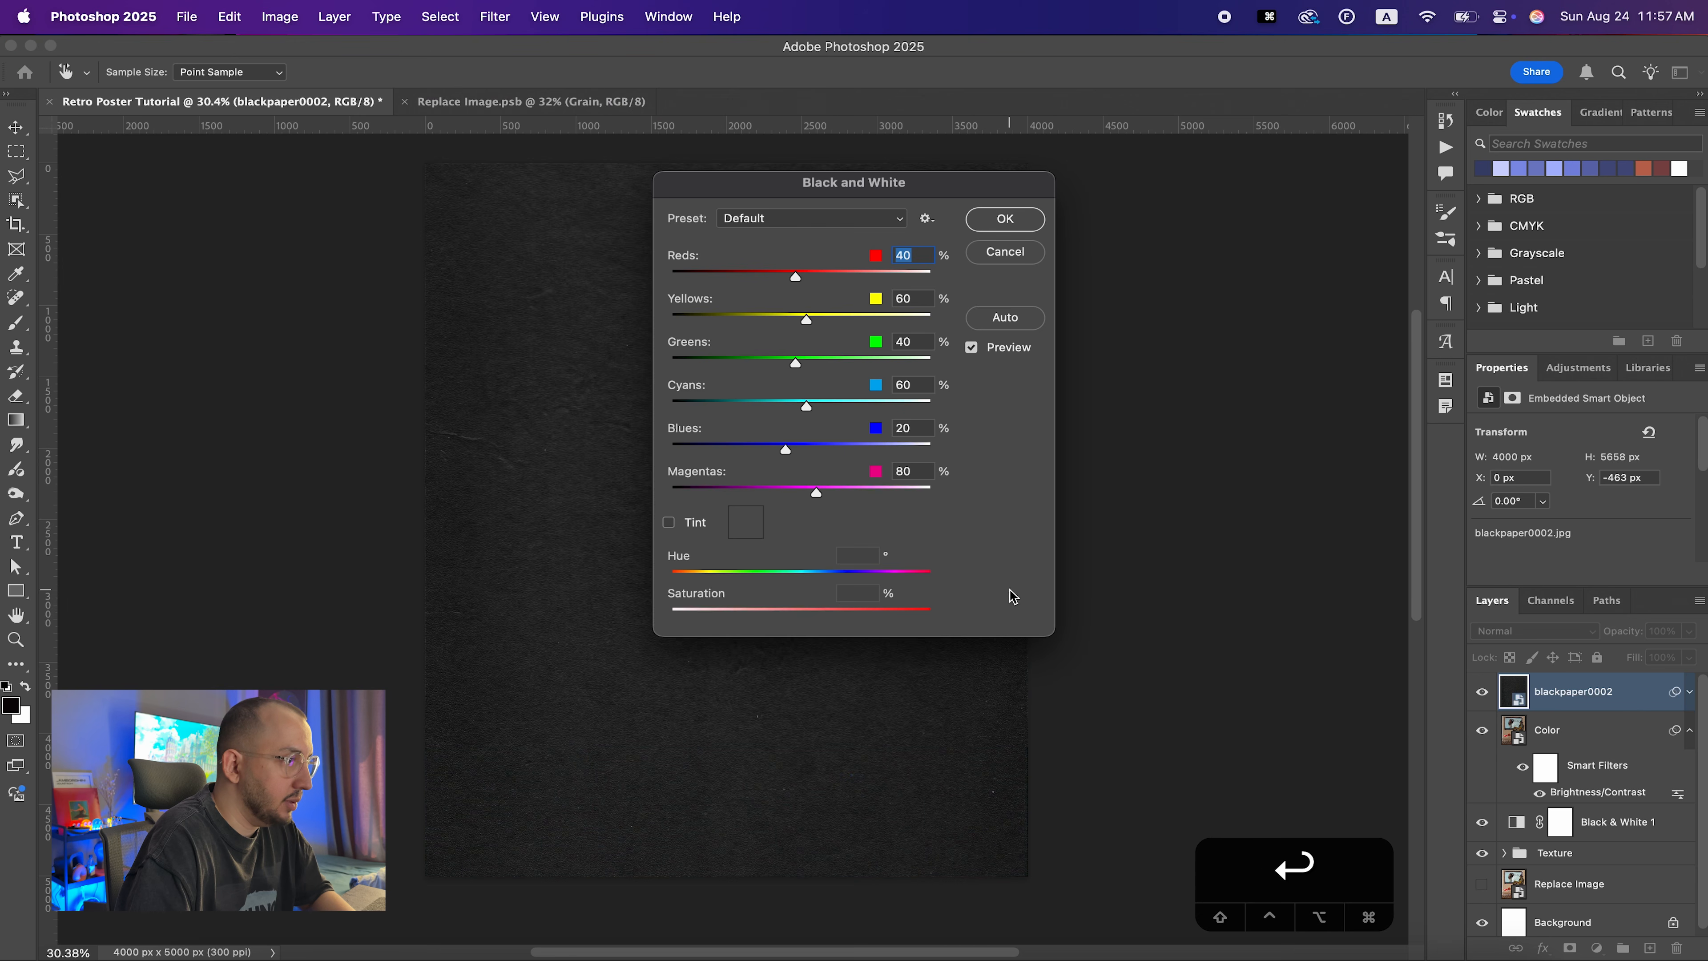
{"action": "left_click", "coordinate": [1000, 218]}
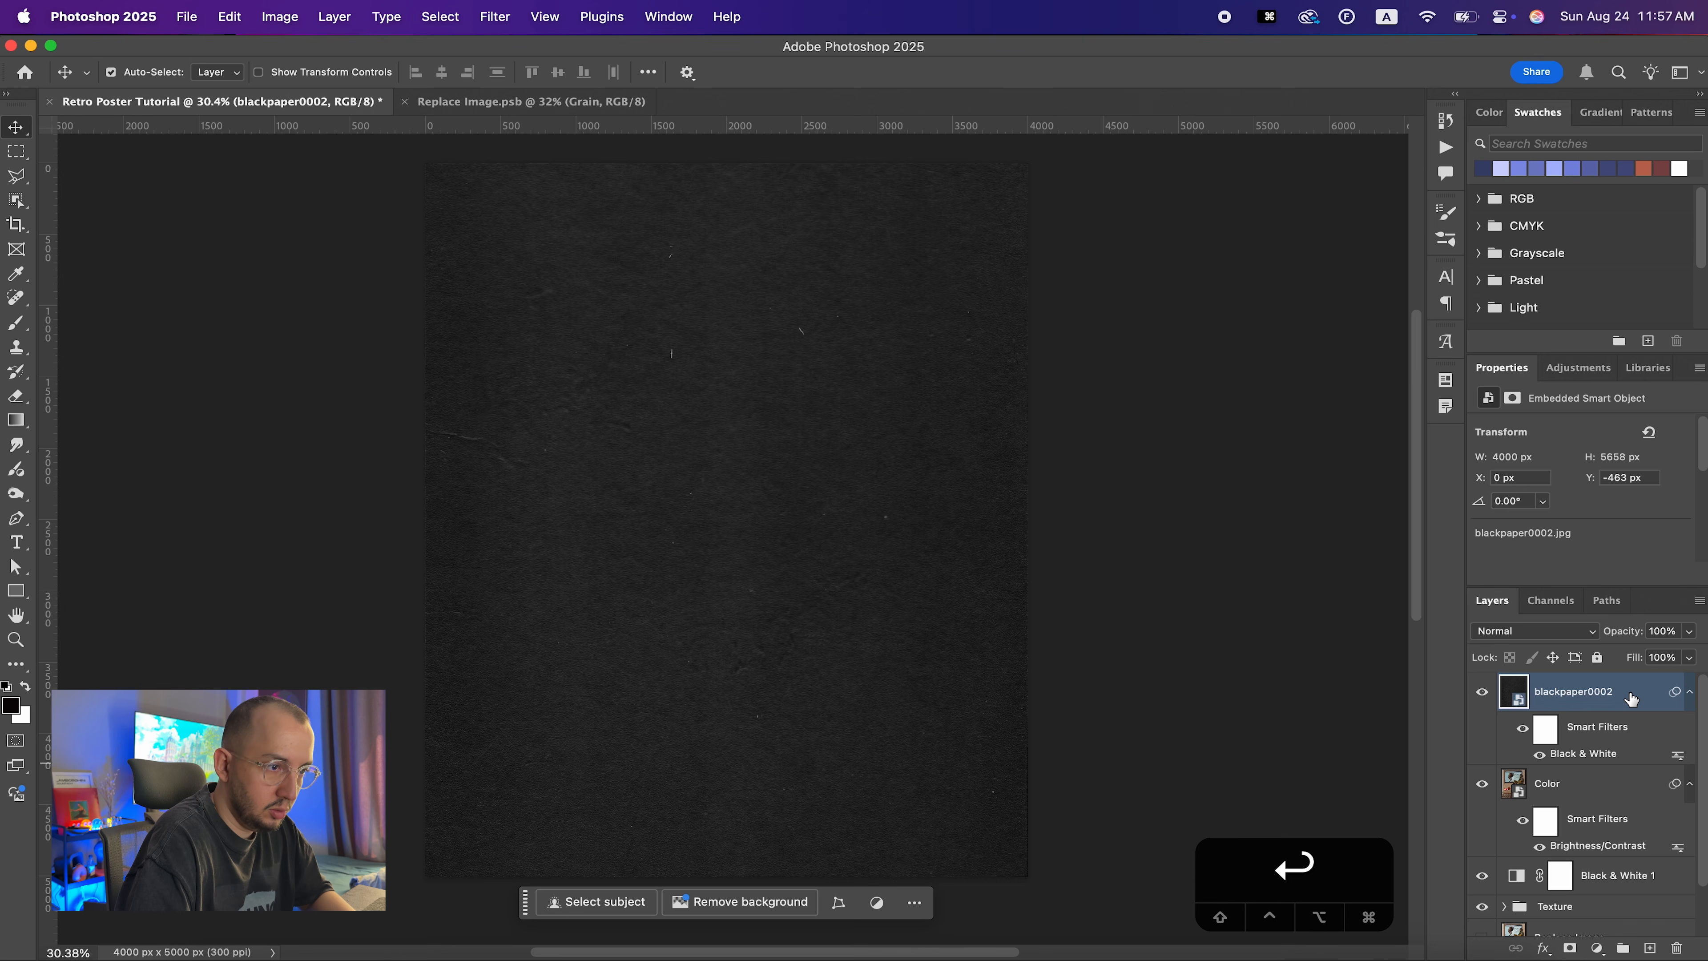
Convert the desaturated blackpaper0002 layer to a new smart object and rename it Black
{"action": "right_click", "coordinate": [1630, 698]}
{"action": "left_click", "coordinate": [1399, 660]}
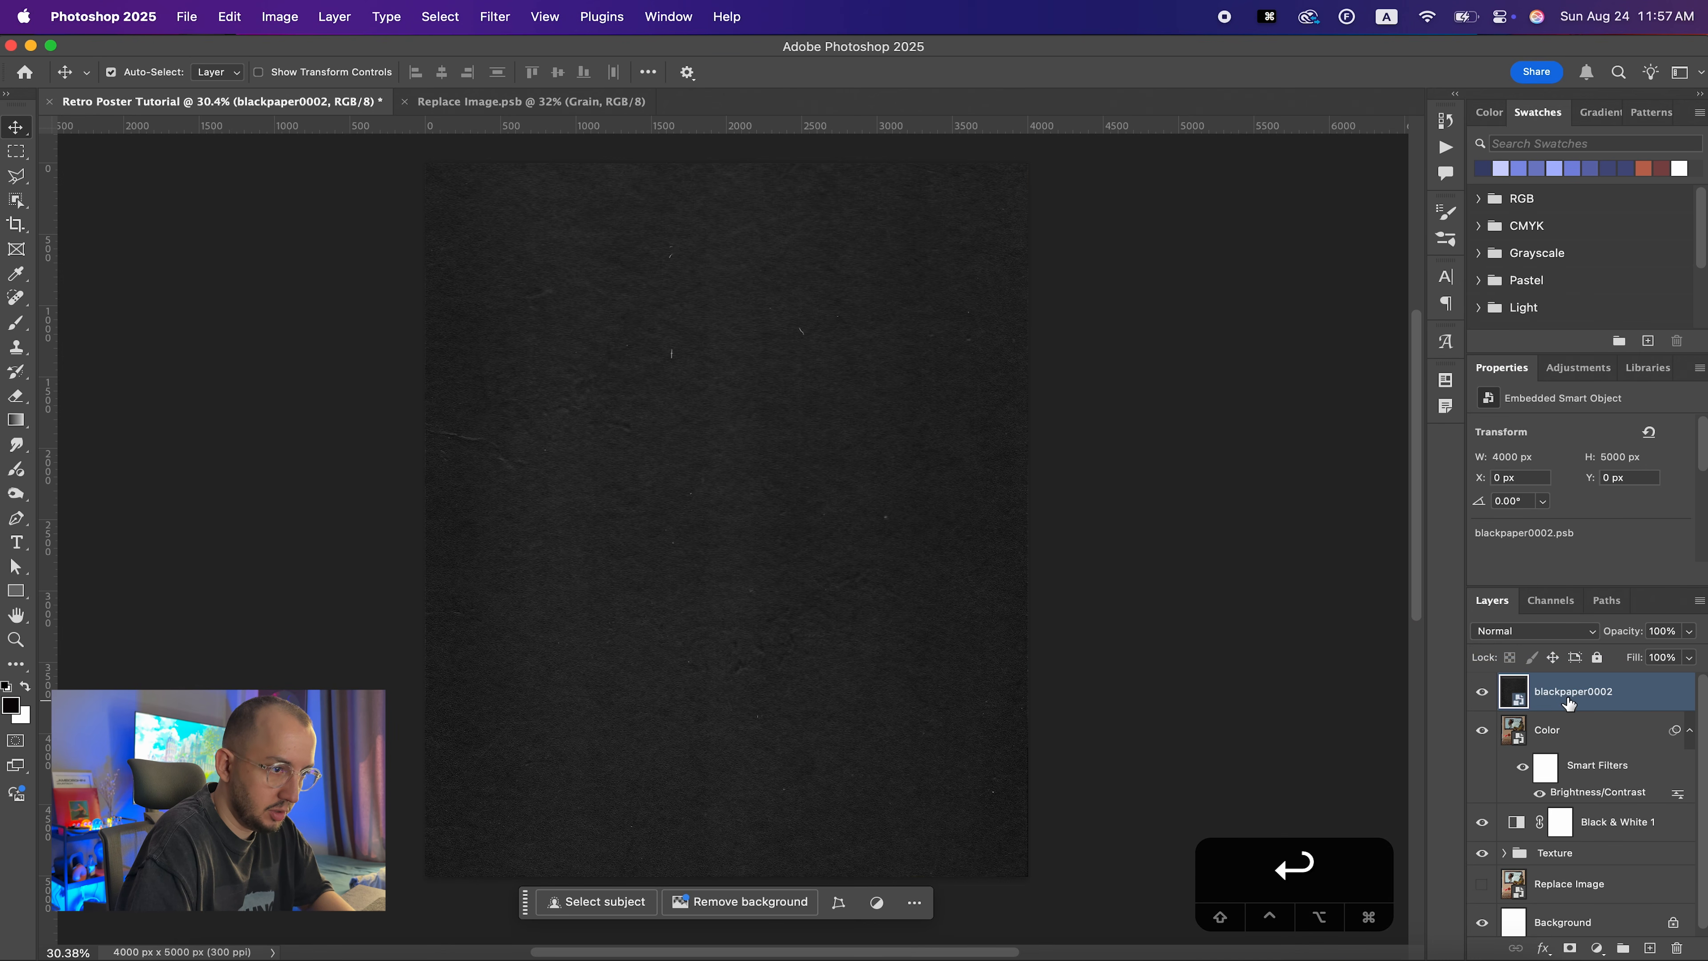
{"action": "type", "text": "Black"}
{"action": "key", "text": "Return"}
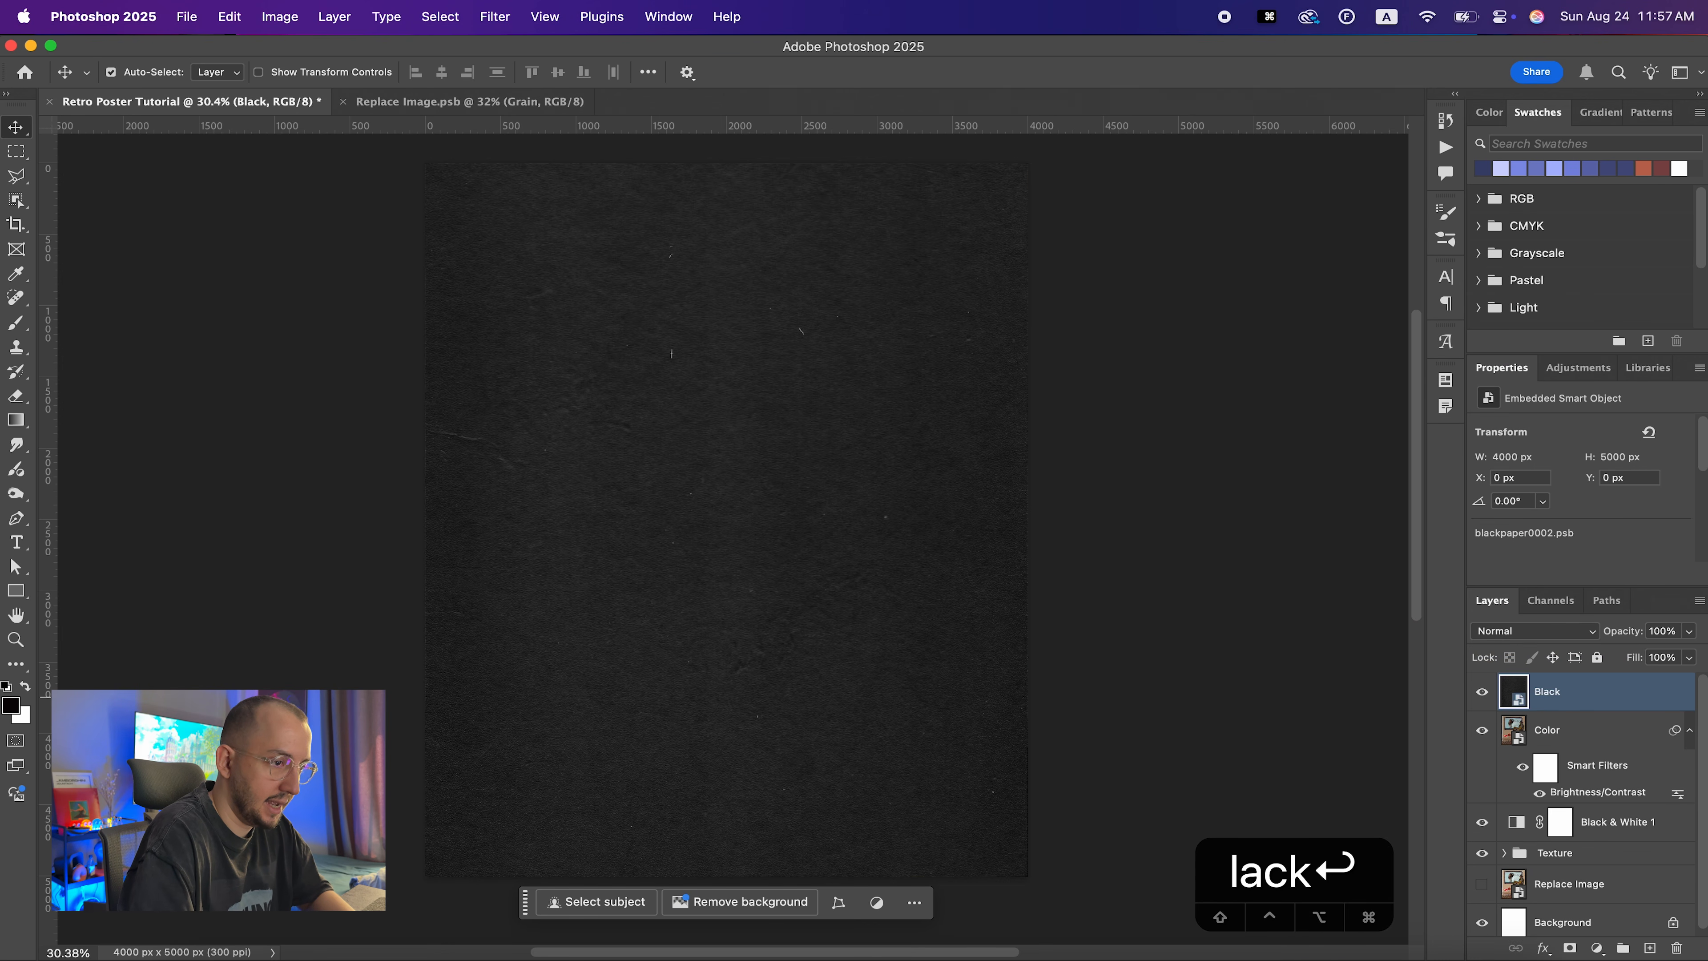
Duplicate the Black texture layer, invert the copy's colors and rename it White
{"action": "key", "text": "super+j"}
{"action": "key", "text": "super+i"}
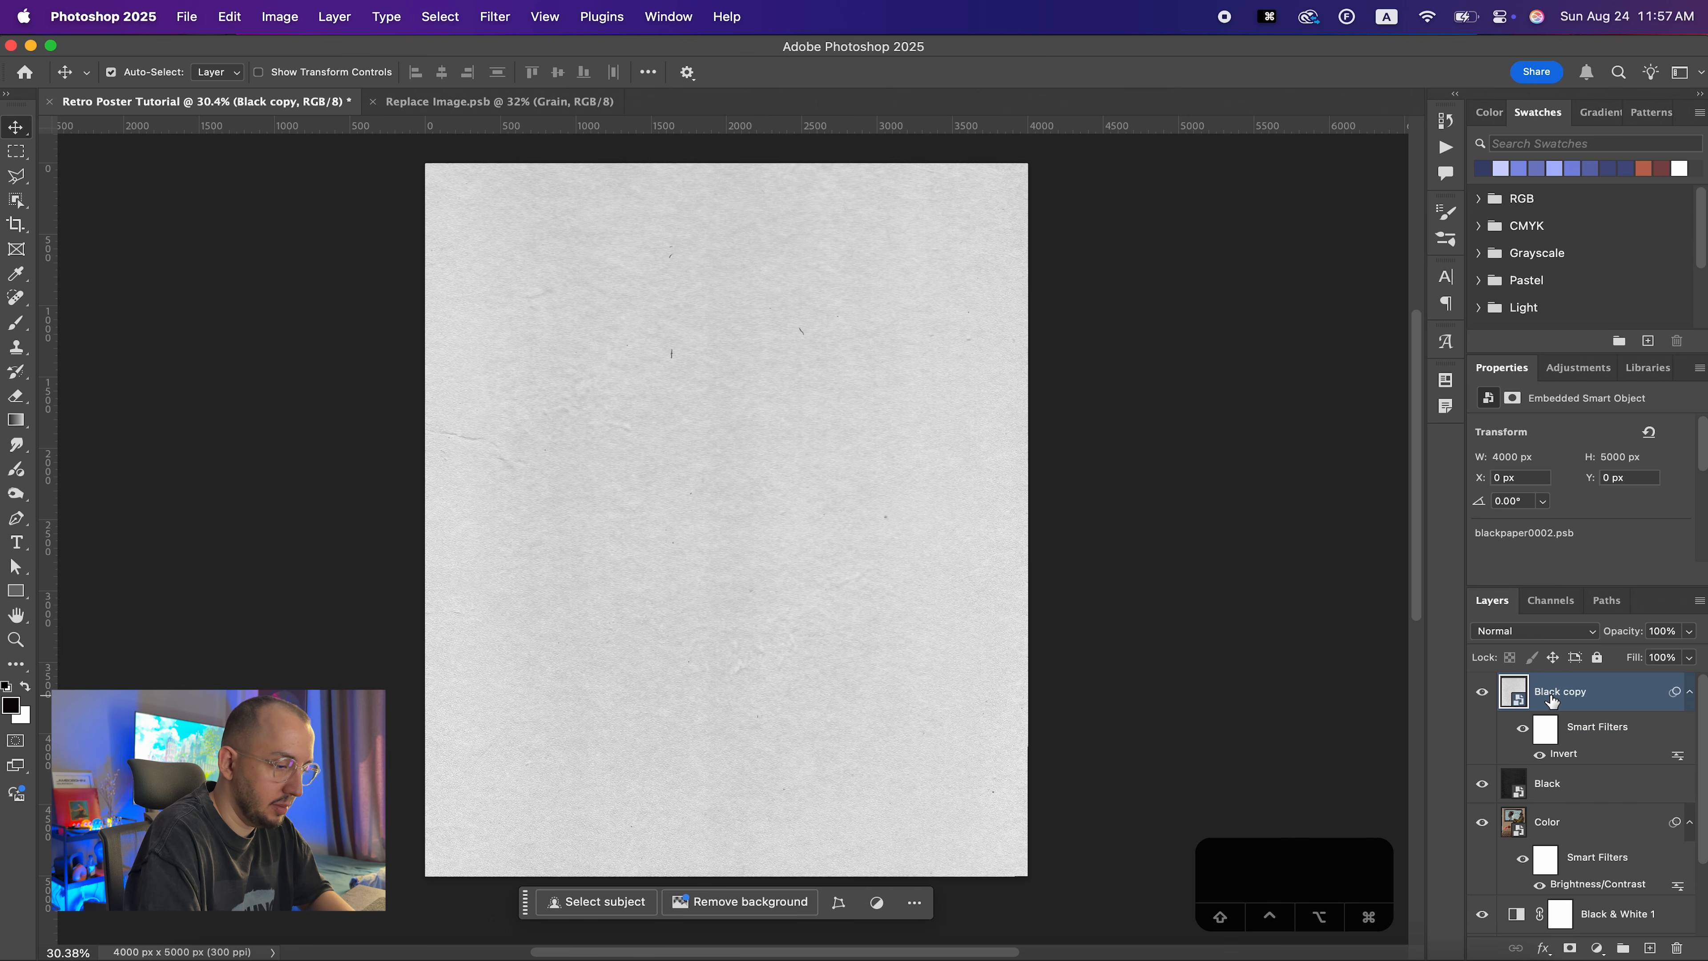
{"action": "double_click", "coordinate": [1554, 693]}
{"action": "type", "text": "White"}
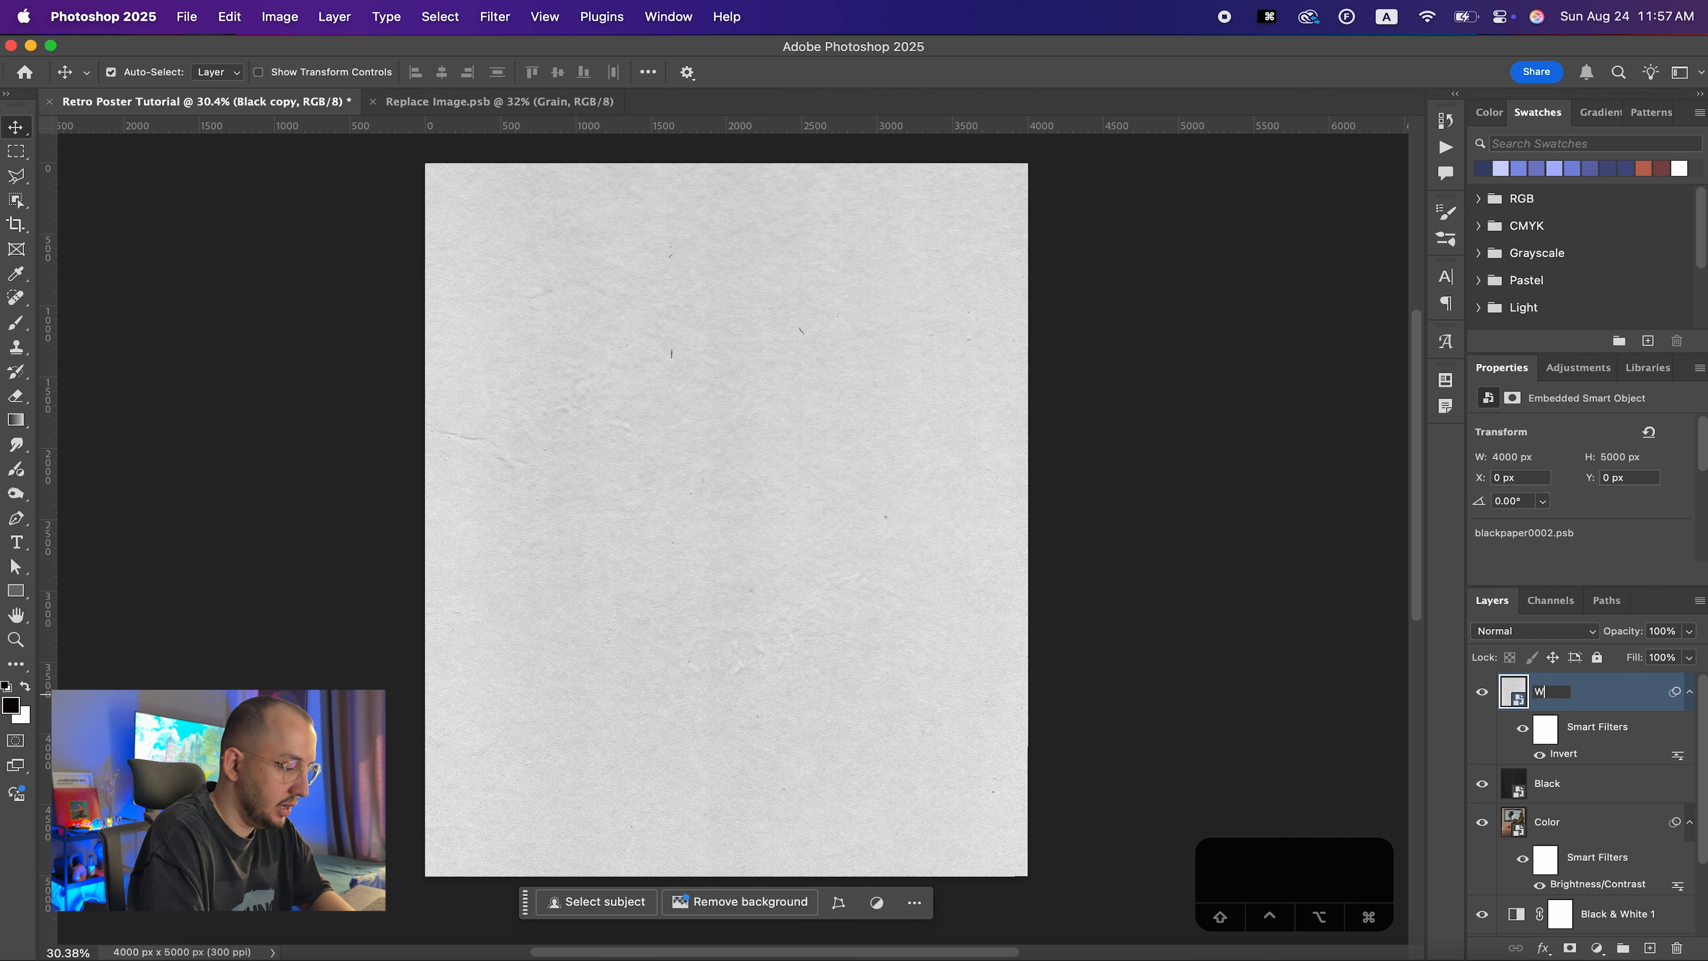
{"action": "key", "text": "Return"}
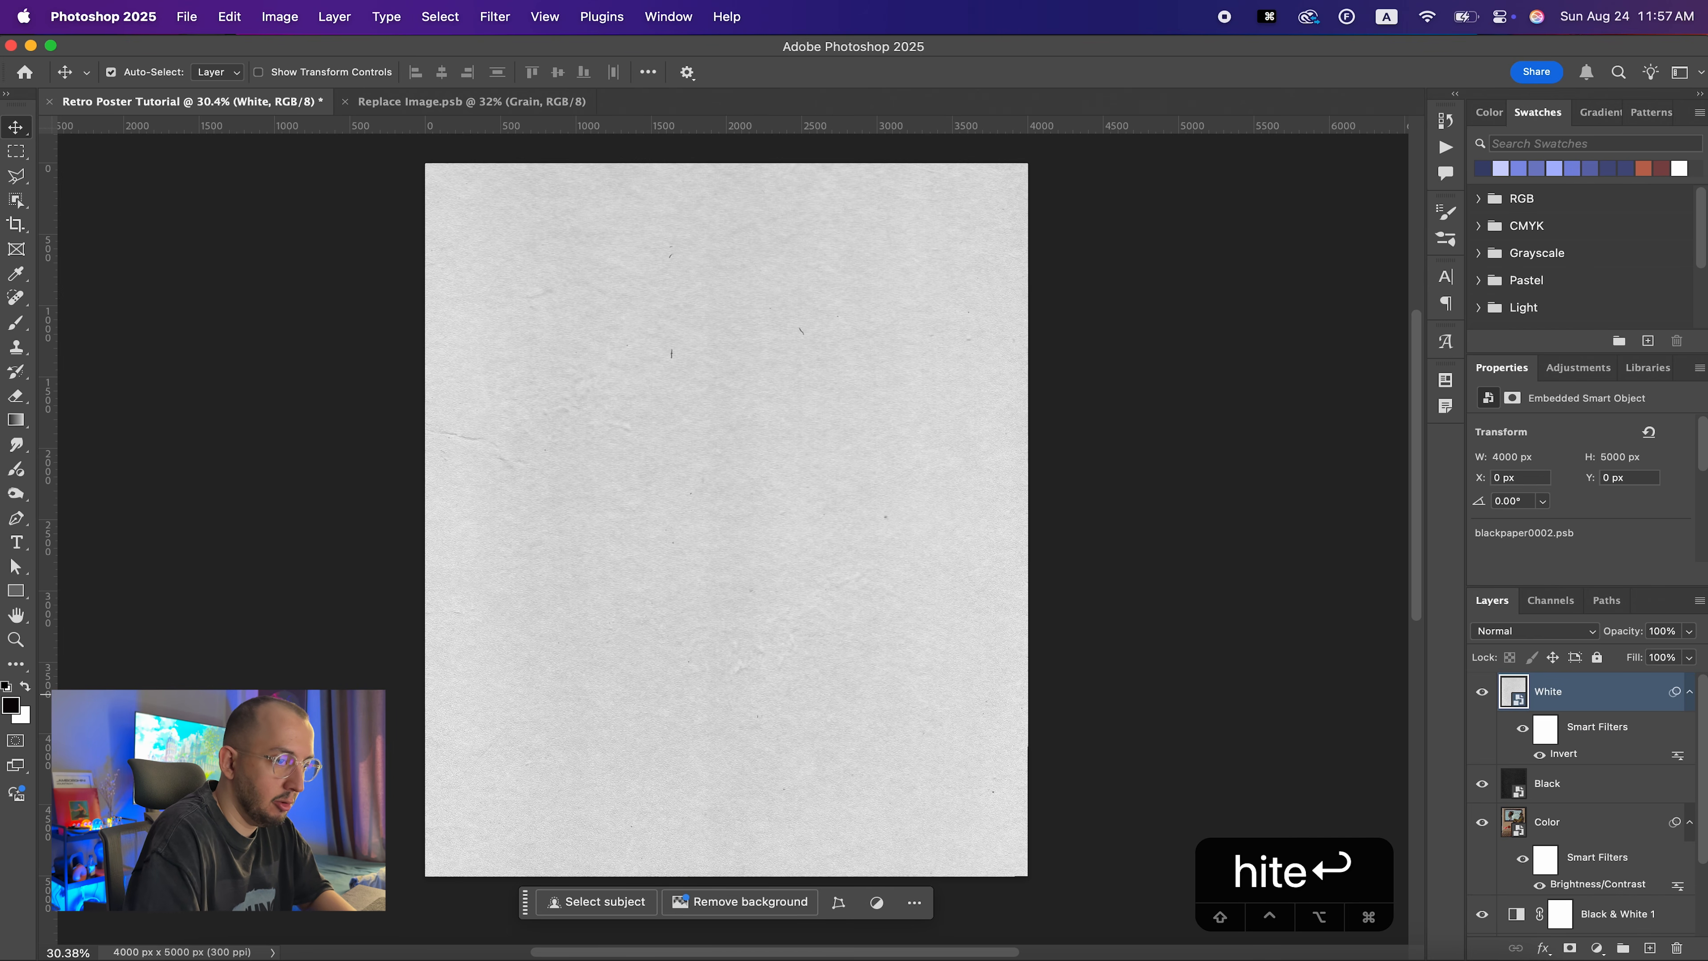
Set the White layer's blend mode to Multiply and give the Black layer a lightening blend mode
{"action": "left_click", "coordinate": [1526, 630]}
{"action": "left_click", "coordinate": [1514, 702]}
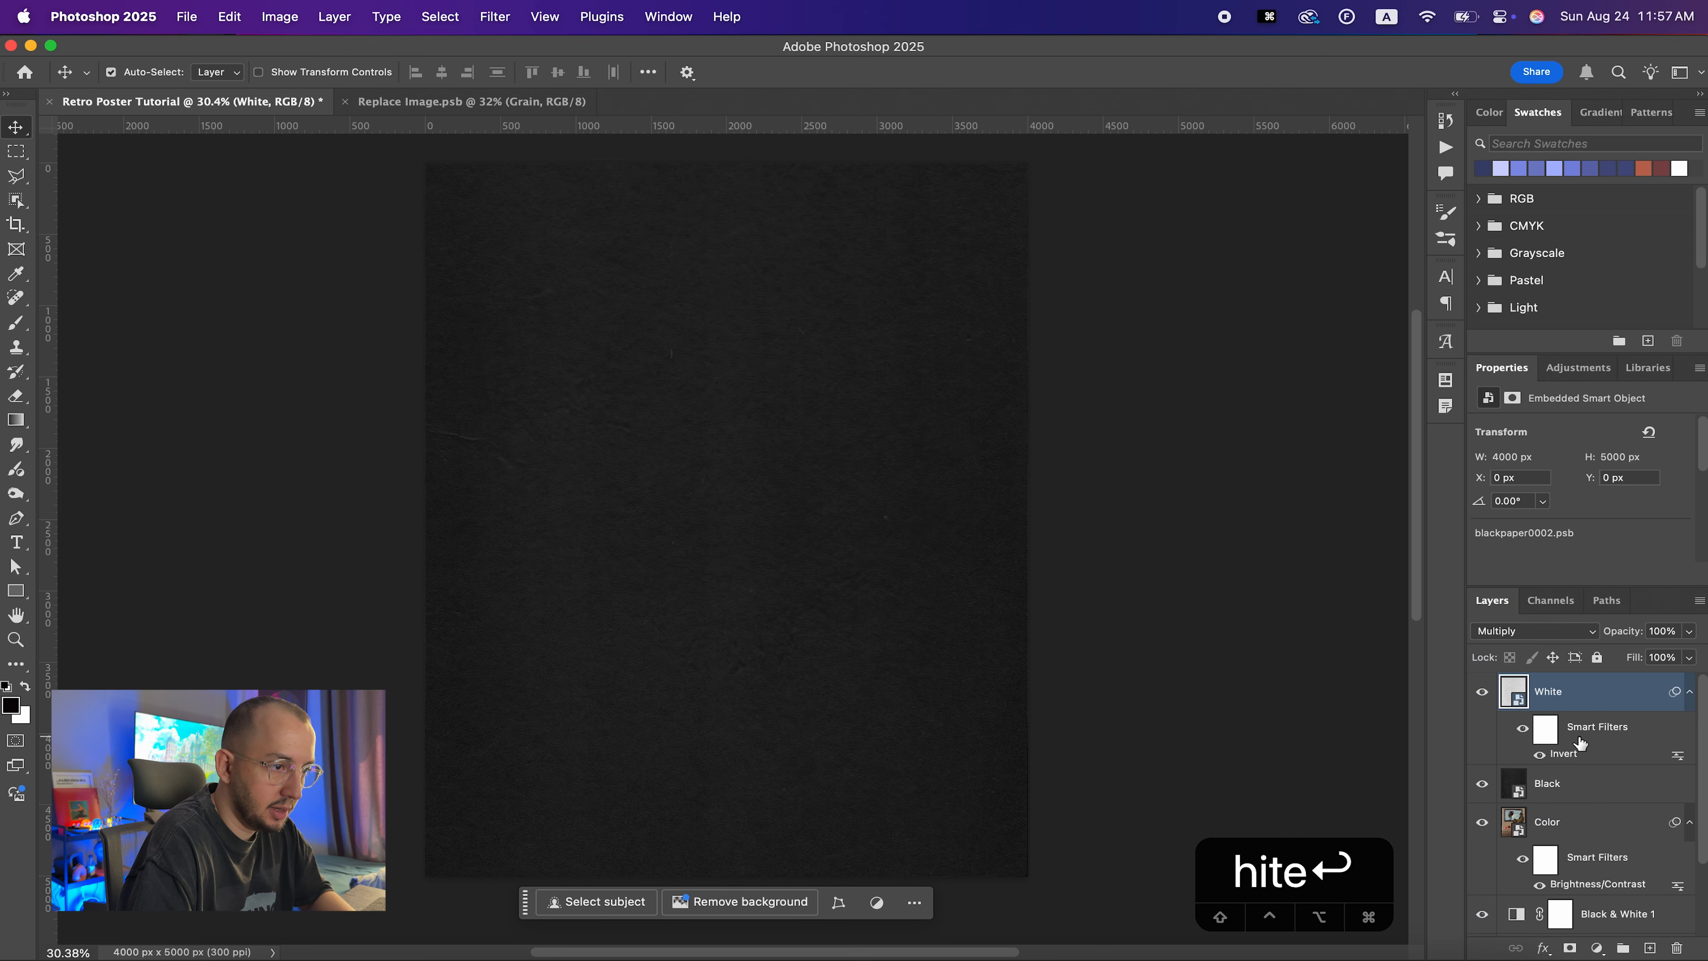
{"action": "left_click", "coordinate": [1579, 795]}
{"action": "left_click", "coordinate": [1526, 631]}
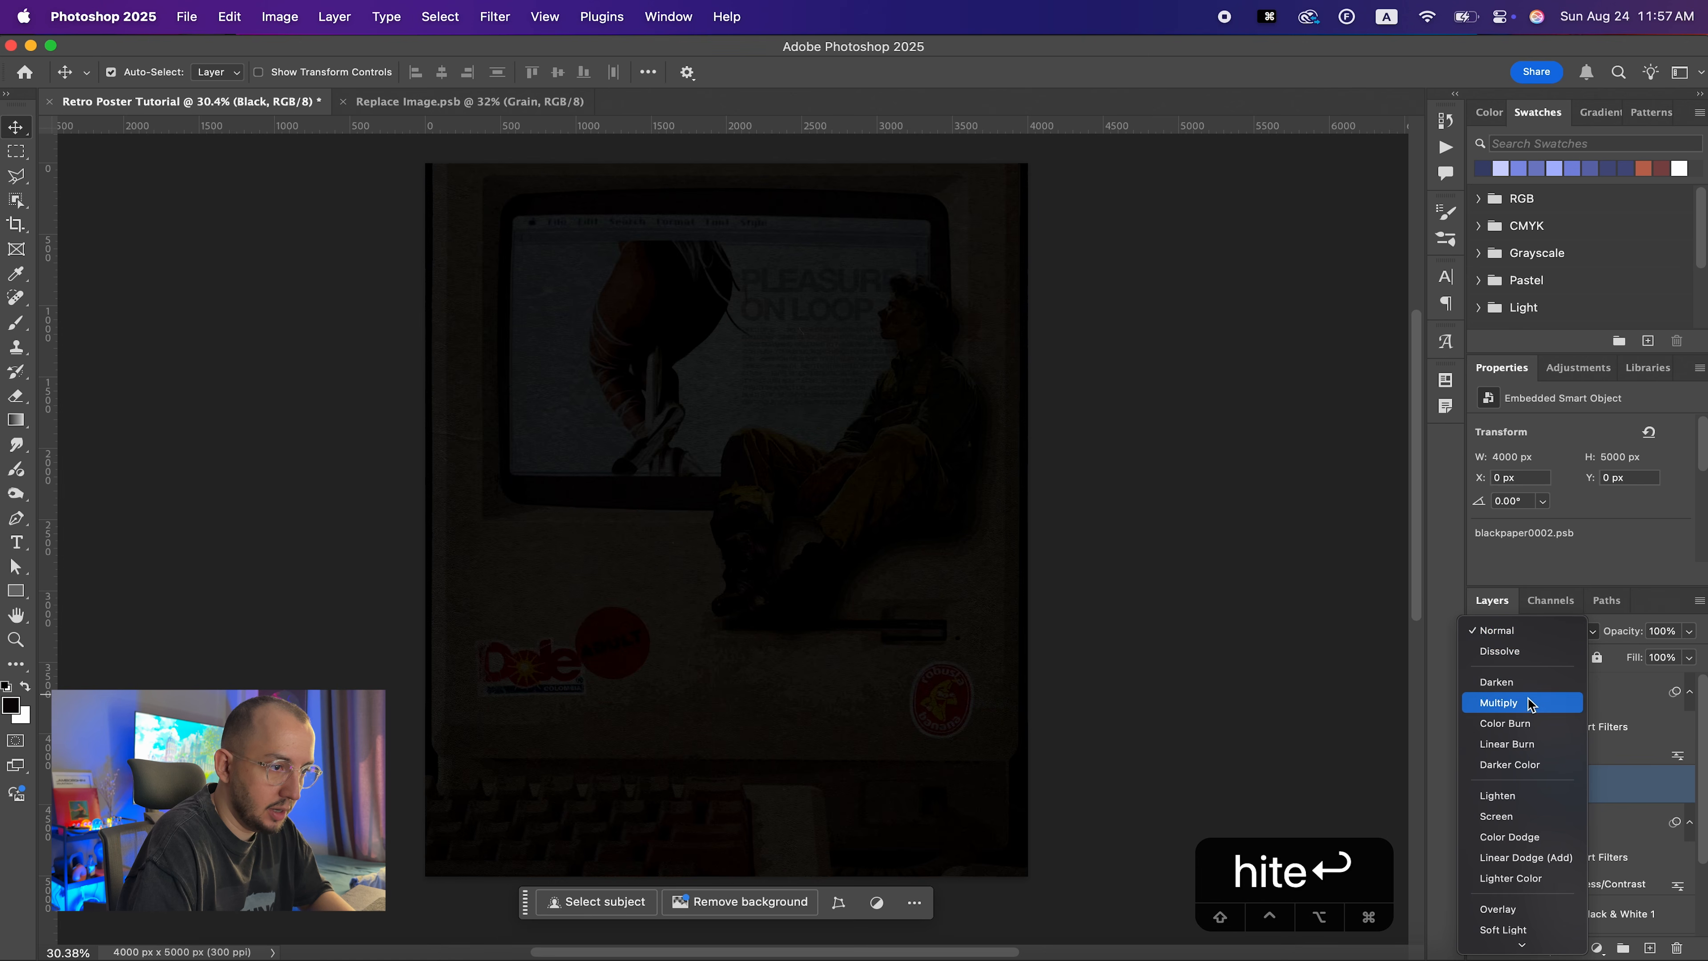
{"action": "left_click", "coordinate": [1557, 752]}
Change the blend mode of the White paper texture layer to Darken
{"action": "left_click", "coordinate": [1568, 697]}
{"action": "left_click", "coordinate": [1526, 630]}
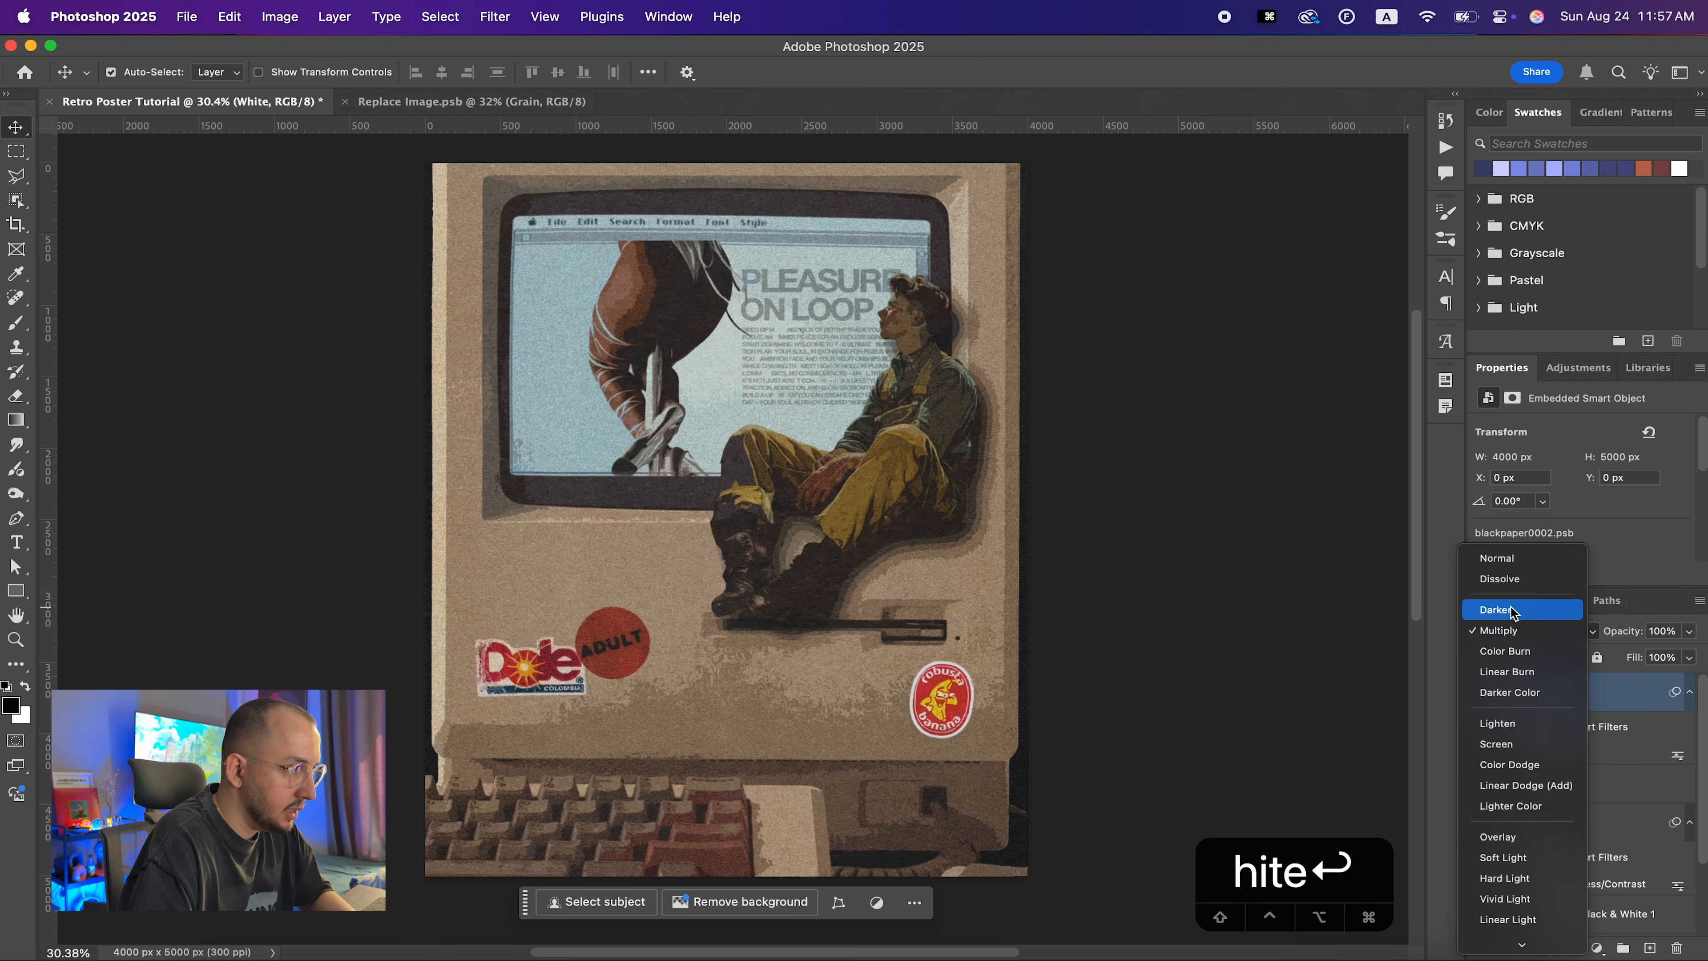
{"action": "left_click", "coordinate": [1510, 610]}
Inspect the paper grain up close and compare the poster with and without the White and Black texture layers
{"action": "scroll", "coordinate": [795, 591], "scroll_direction": "up", "scroll_amount": 5}
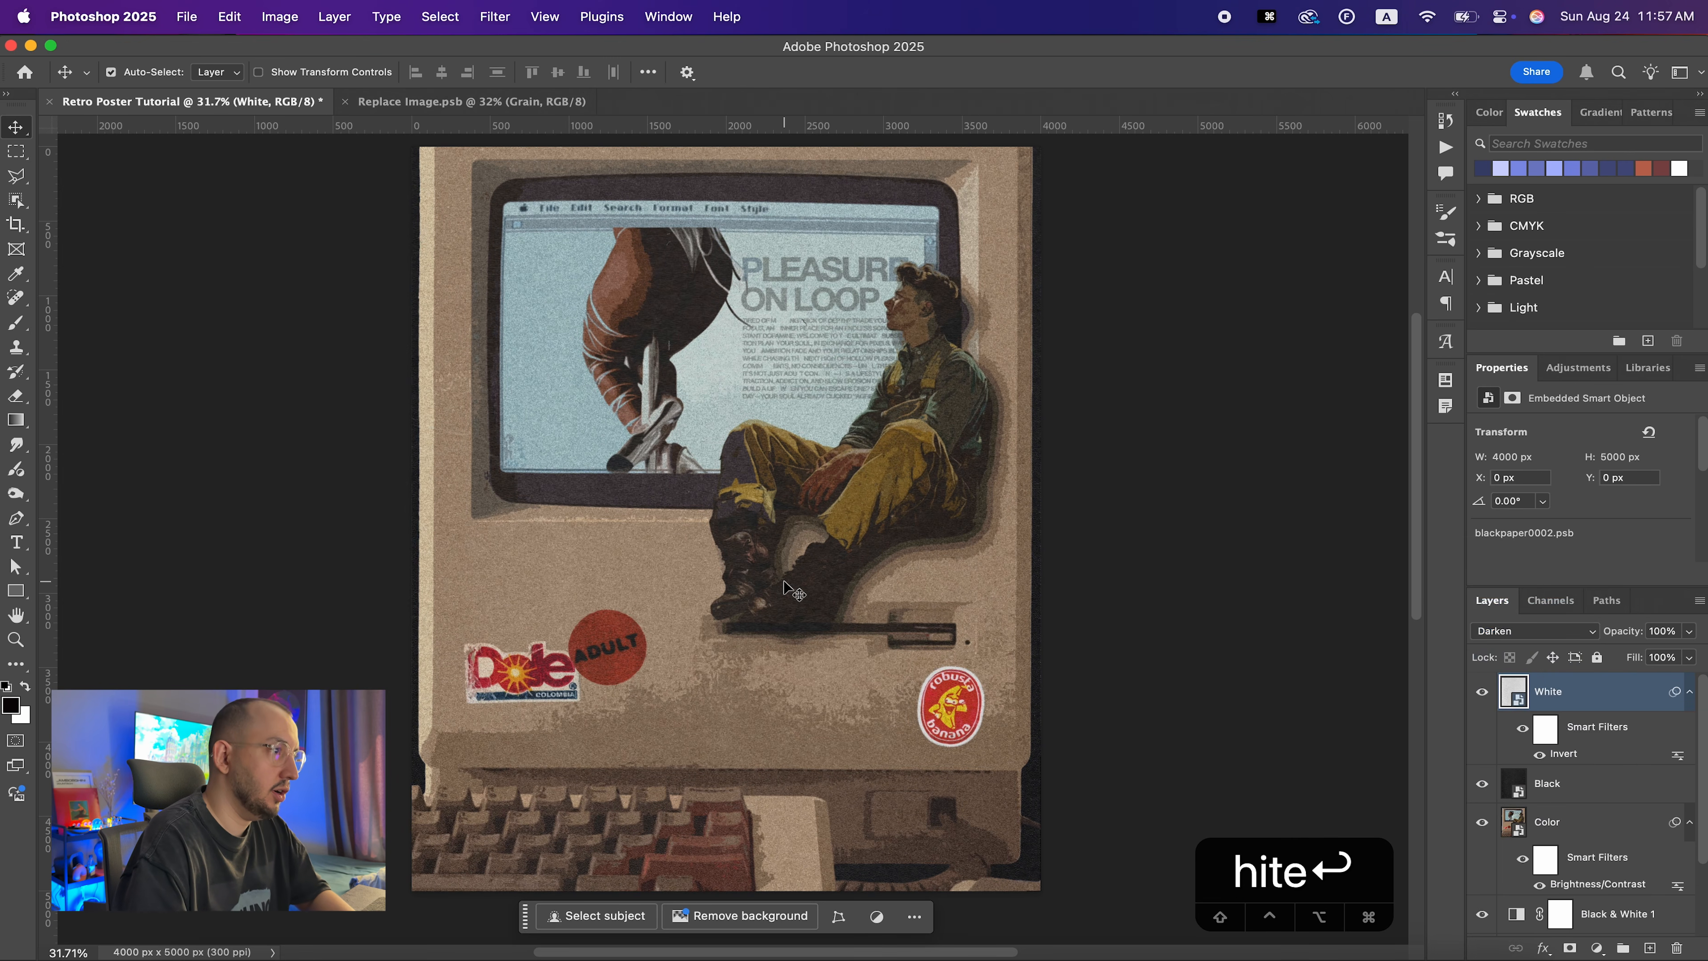
{"action": "scroll", "coordinate": [665, 451], "scroll_direction": "up", "scroll_amount": 2}
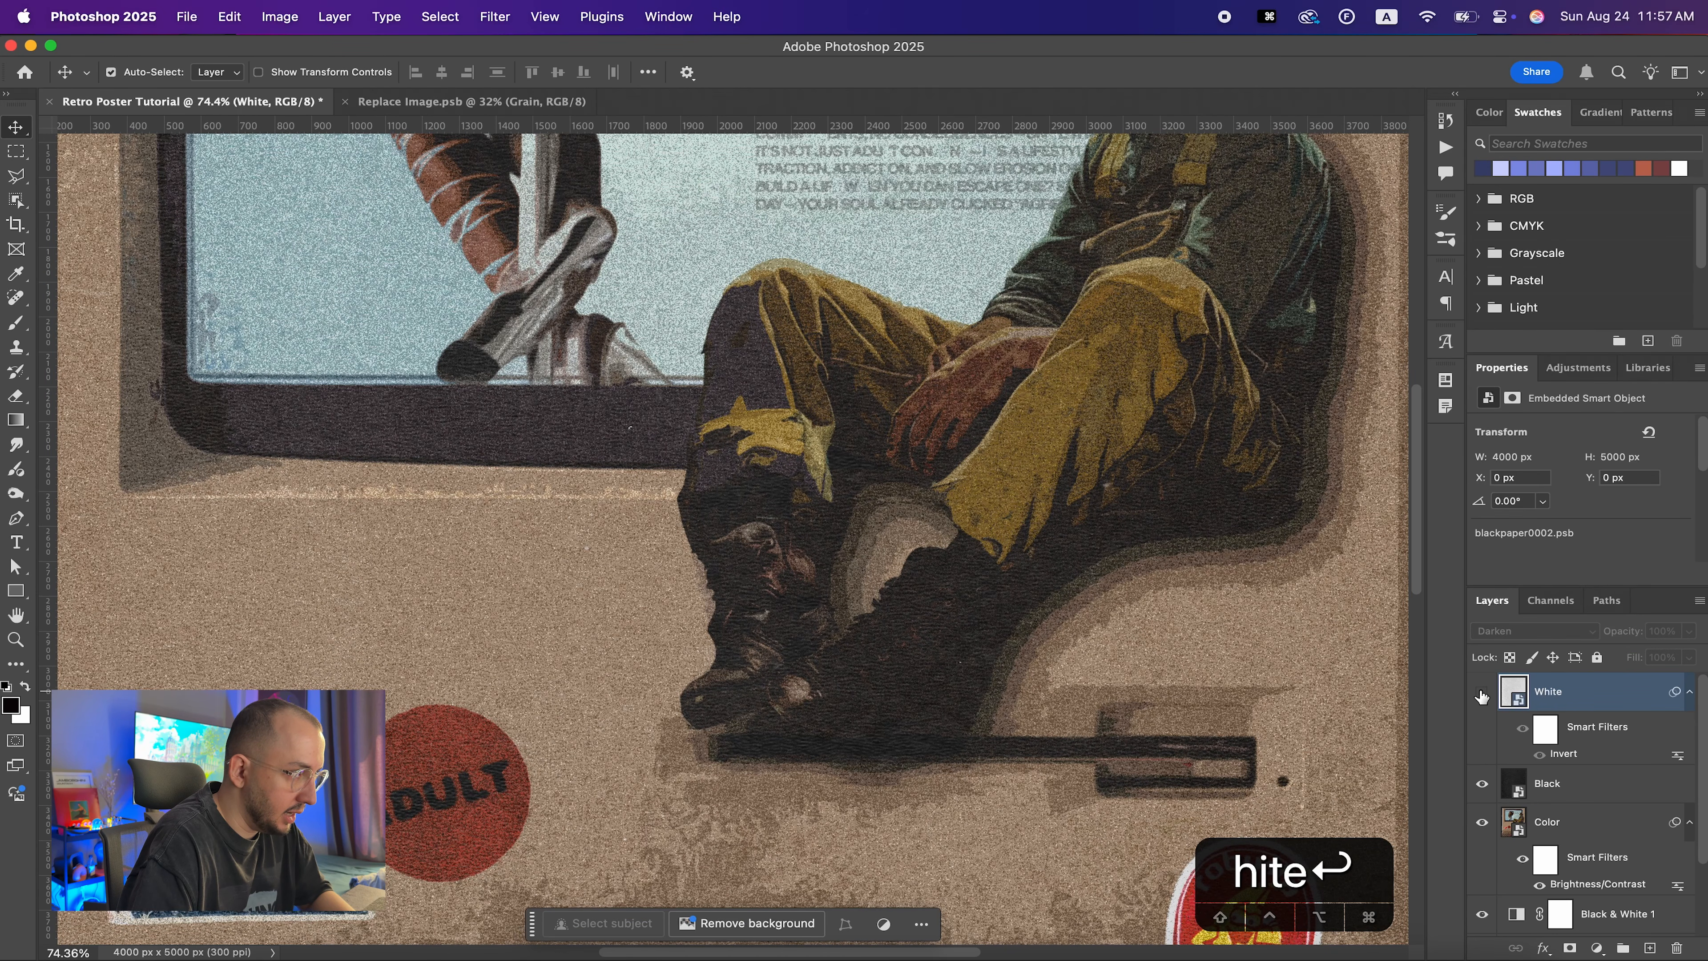
{"action": "left_click", "coordinate": [1482, 783]}
{"action": "left_click", "coordinate": [1482, 783]}
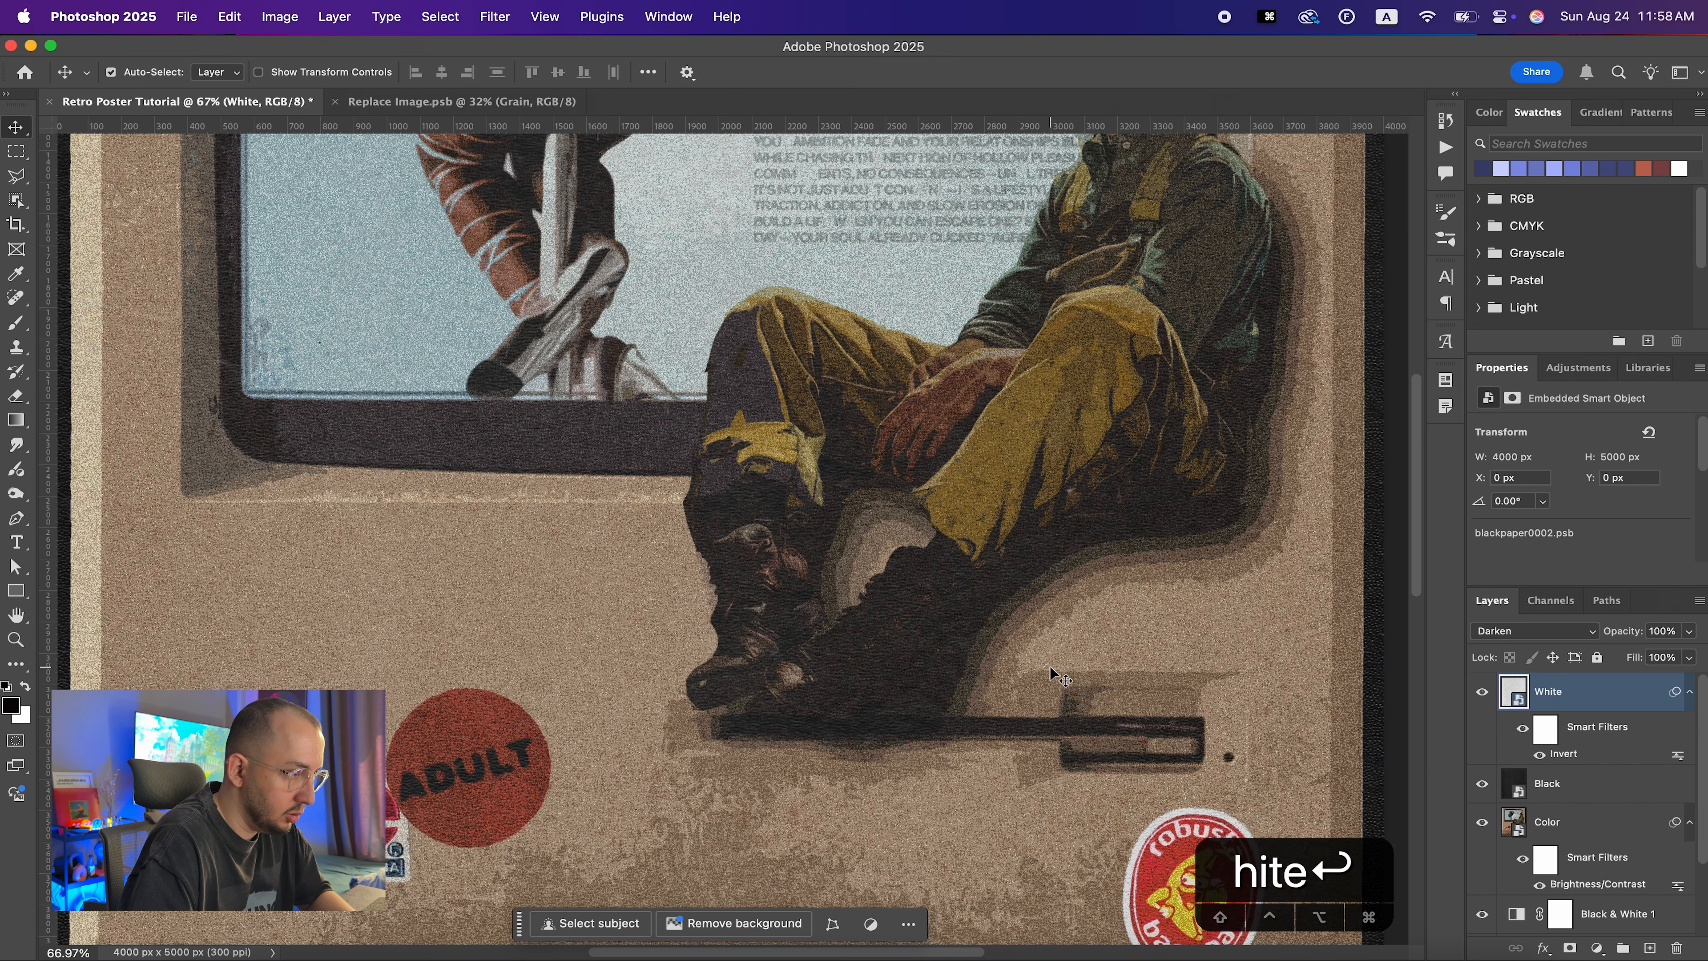
{"action": "scroll", "coordinate": [1050, 675], "scroll_direction": "down", "scroll_amount": 8}
{"action": "scroll", "coordinate": [1052, 675], "scroll_direction": "up", "scroll_amount": 1}
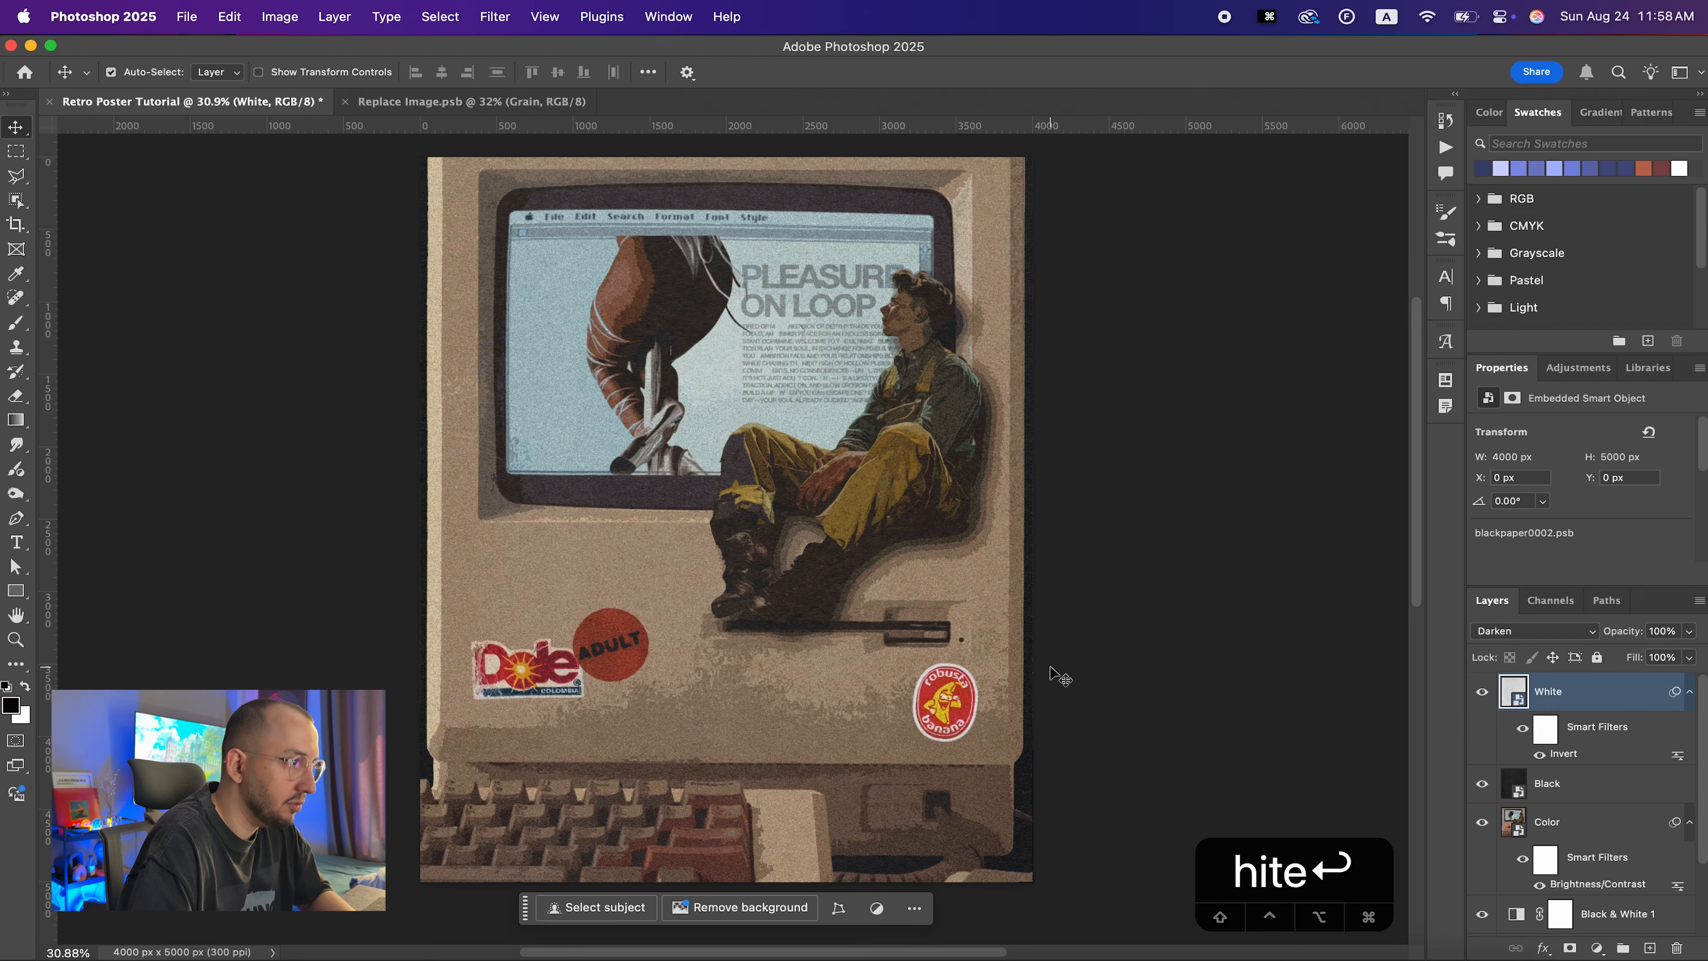
Open the Replace Image smart object's contents, and inside it open the nested Image smart object for editing
{"action": "scroll", "coordinate": [1567, 804], "scroll_direction": "down", "scroll_amount": 2}
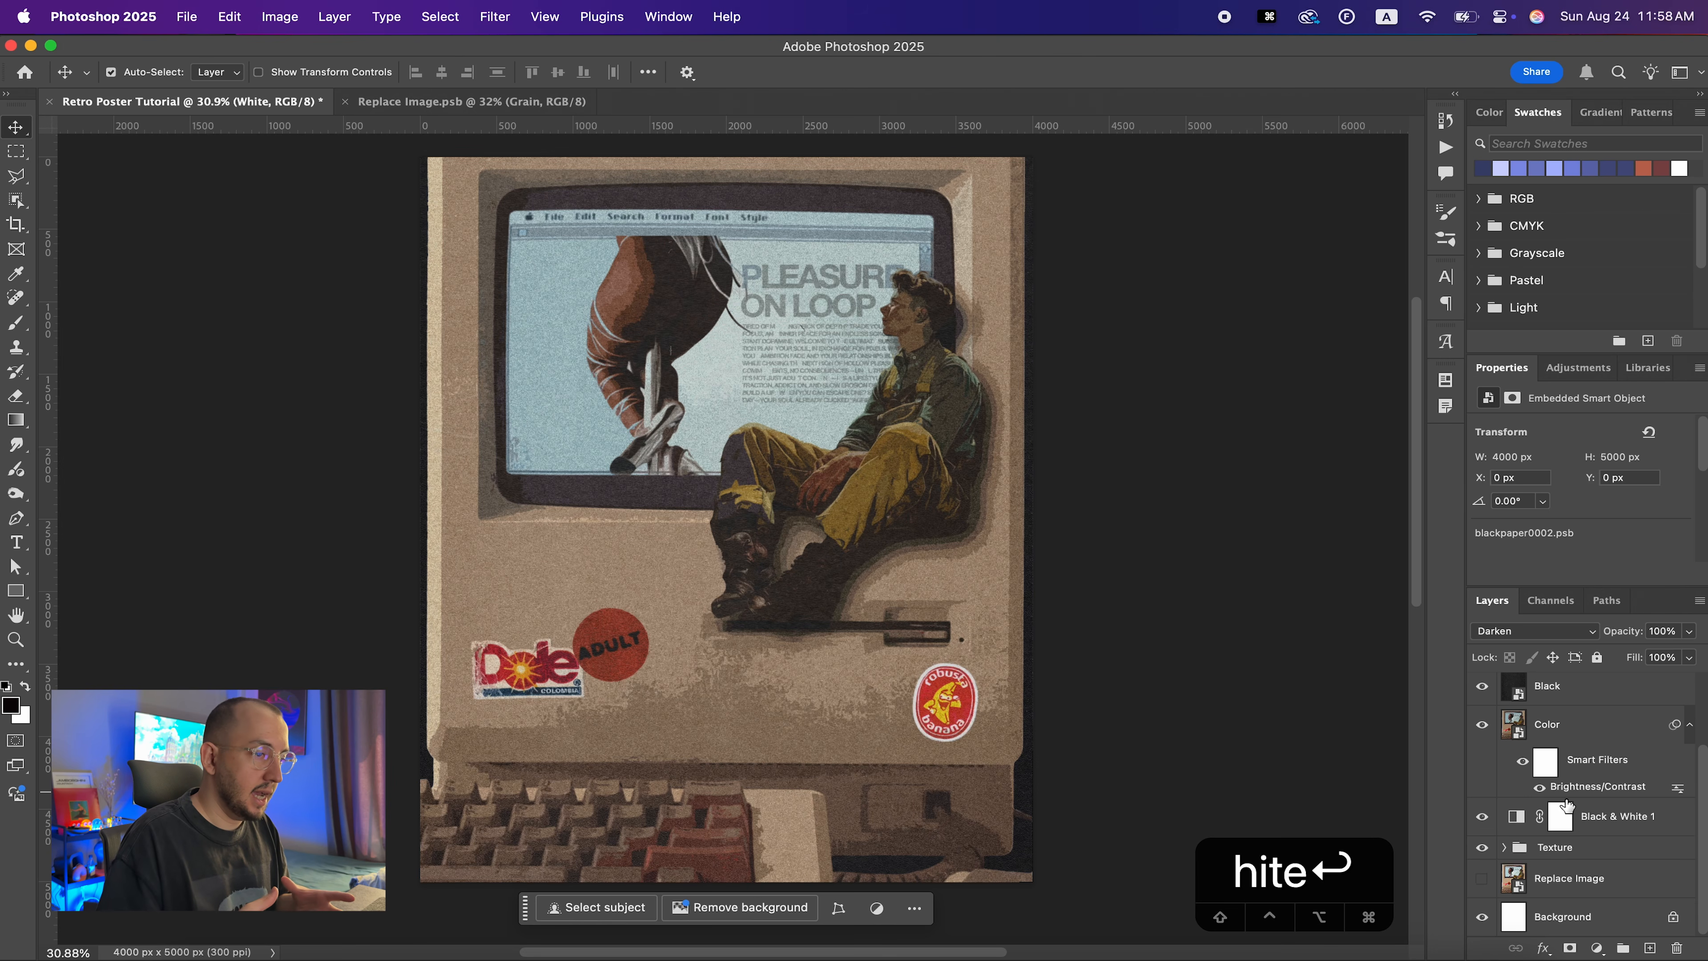
{"action": "left_click", "coordinate": [1512, 879]}
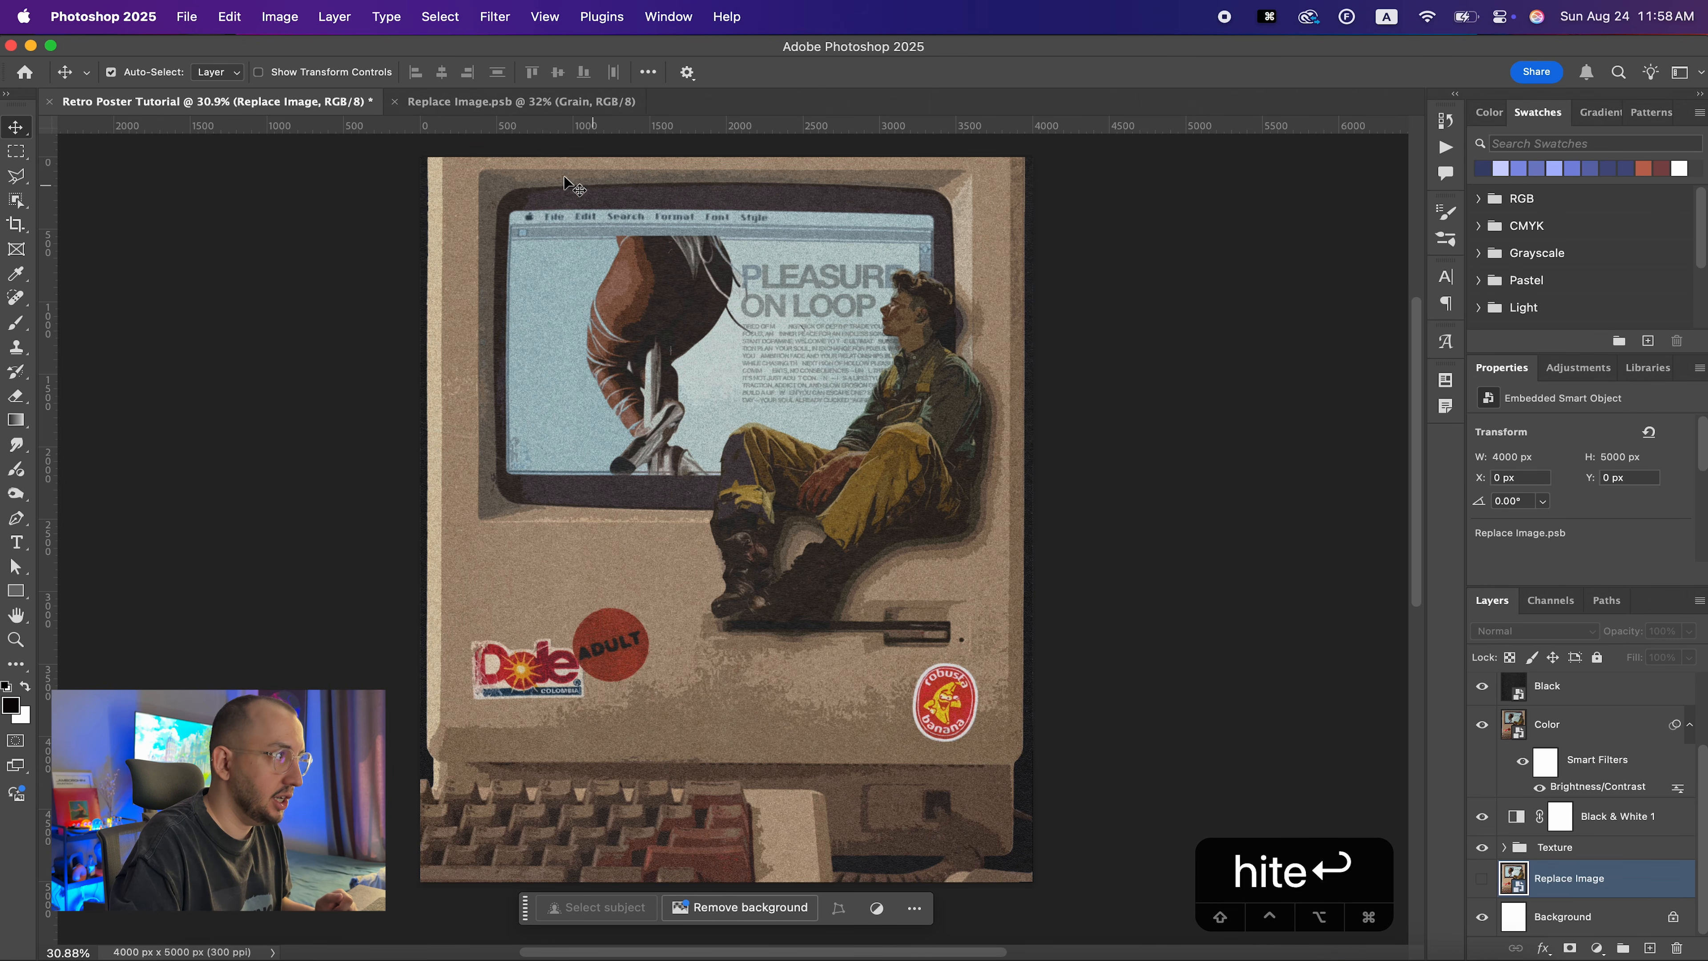
{"action": "double_click", "coordinate": [1509, 877]}
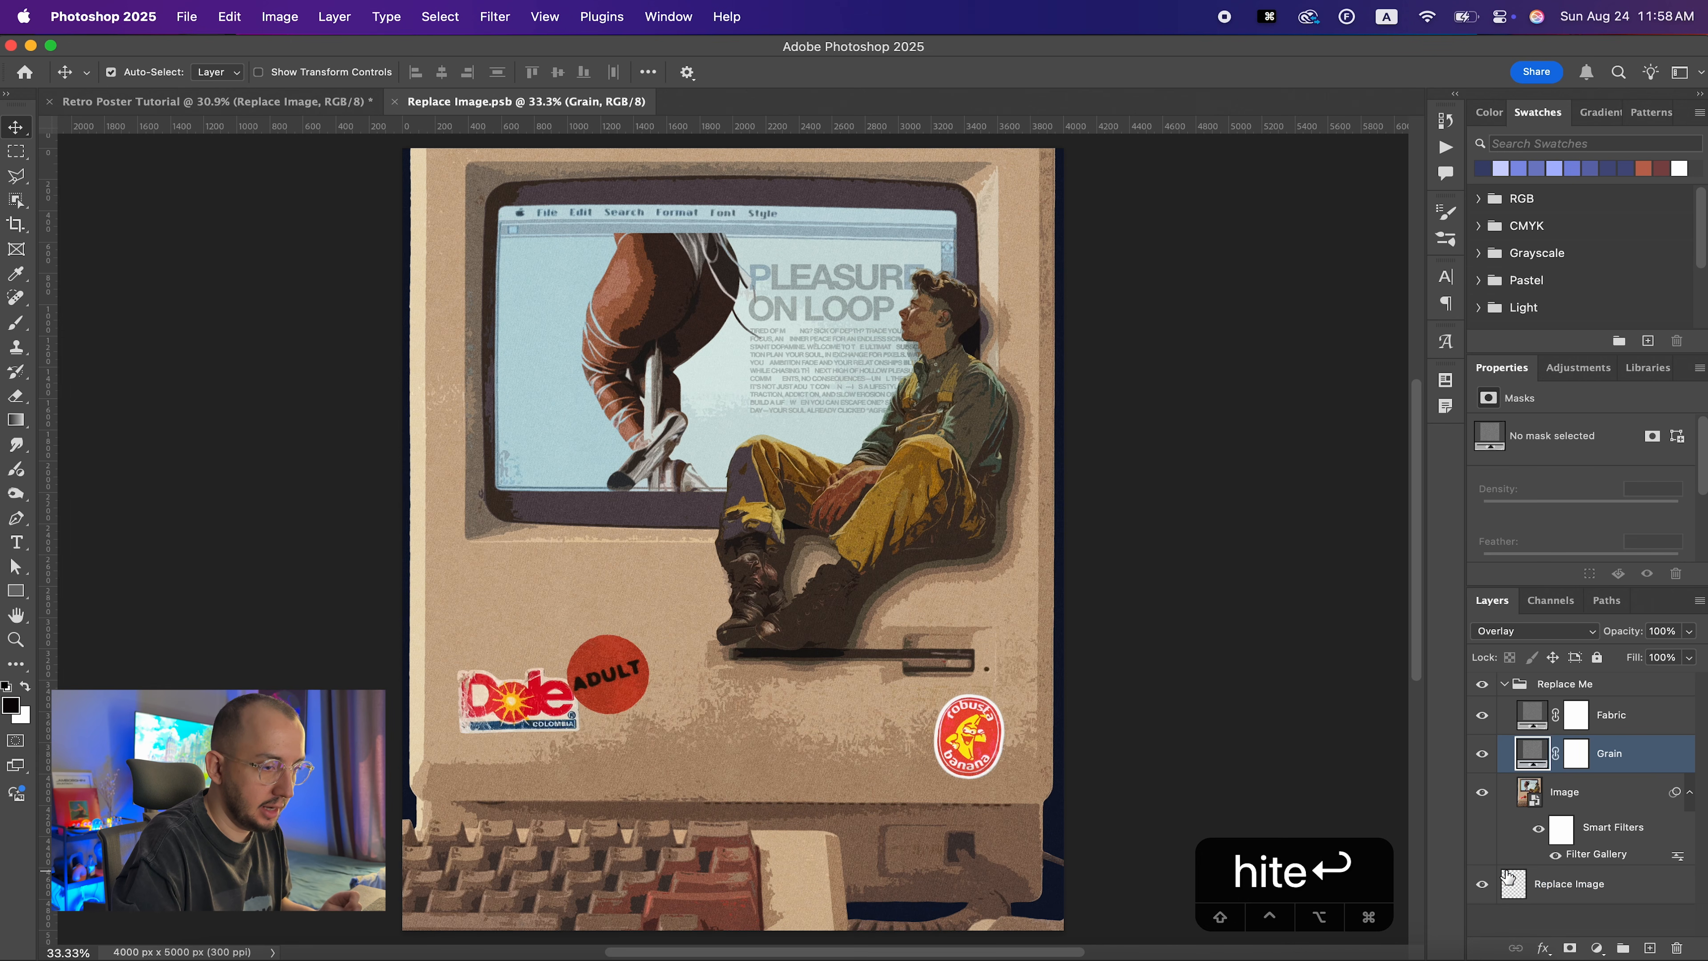
{"action": "left_click", "coordinate": [1530, 797]}
{"action": "double_click", "coordinate": [1531, 795]}
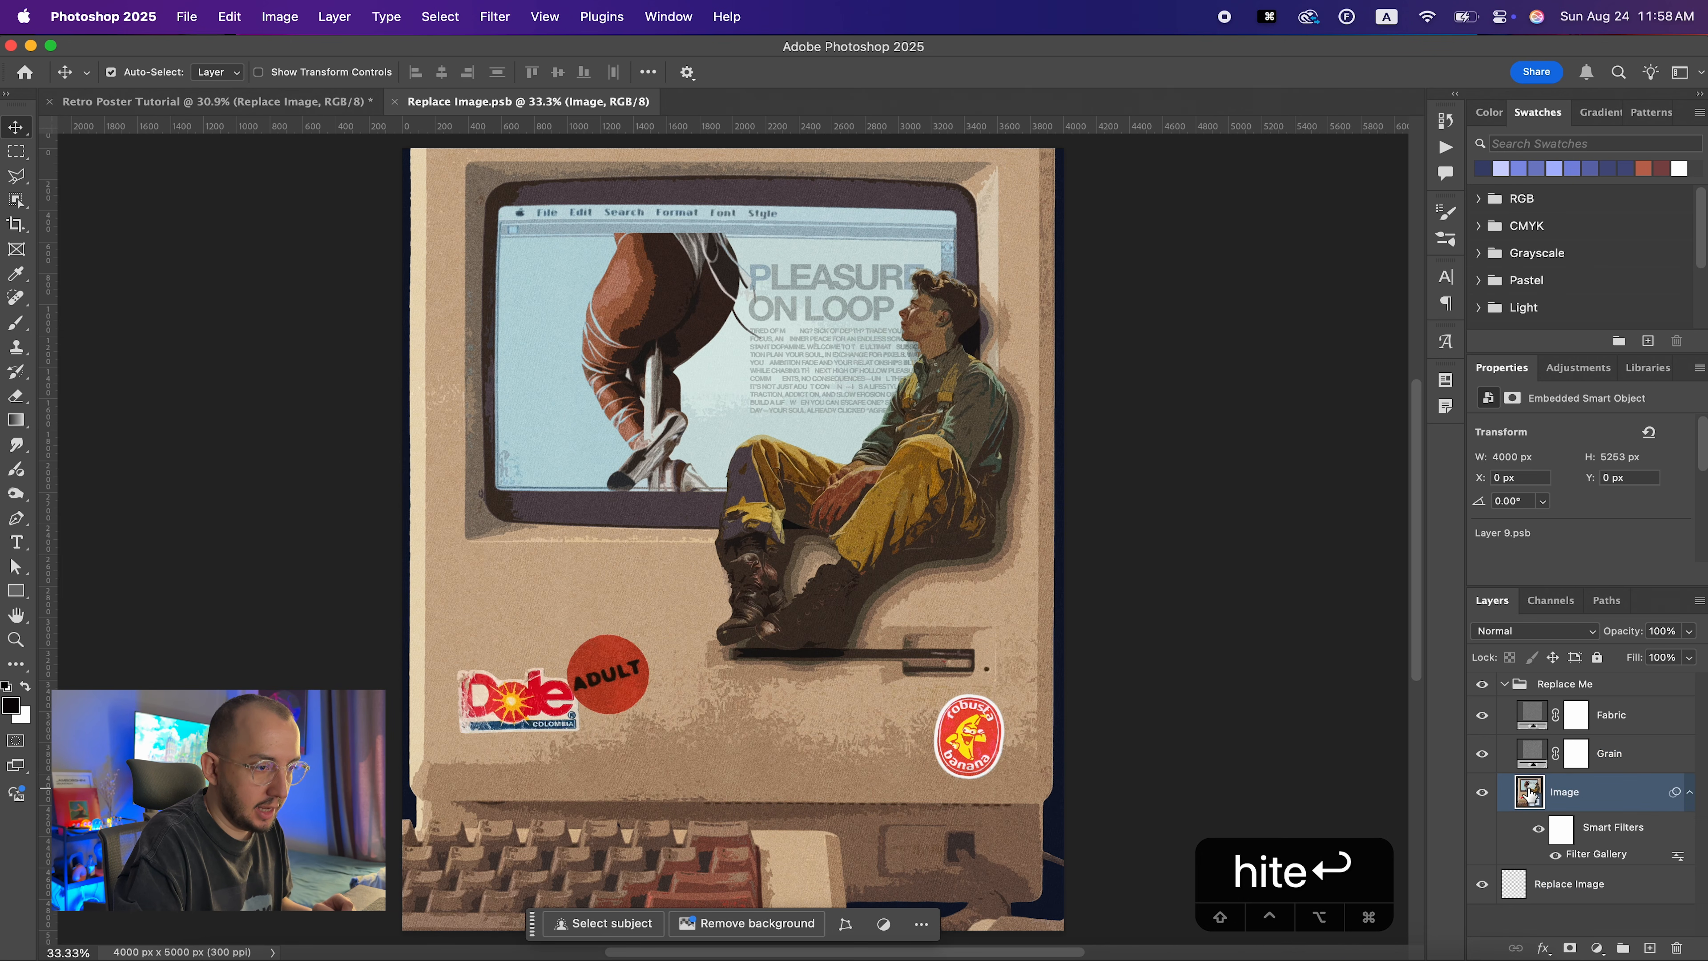
{"action": "key", "text": "cmd+minus"}
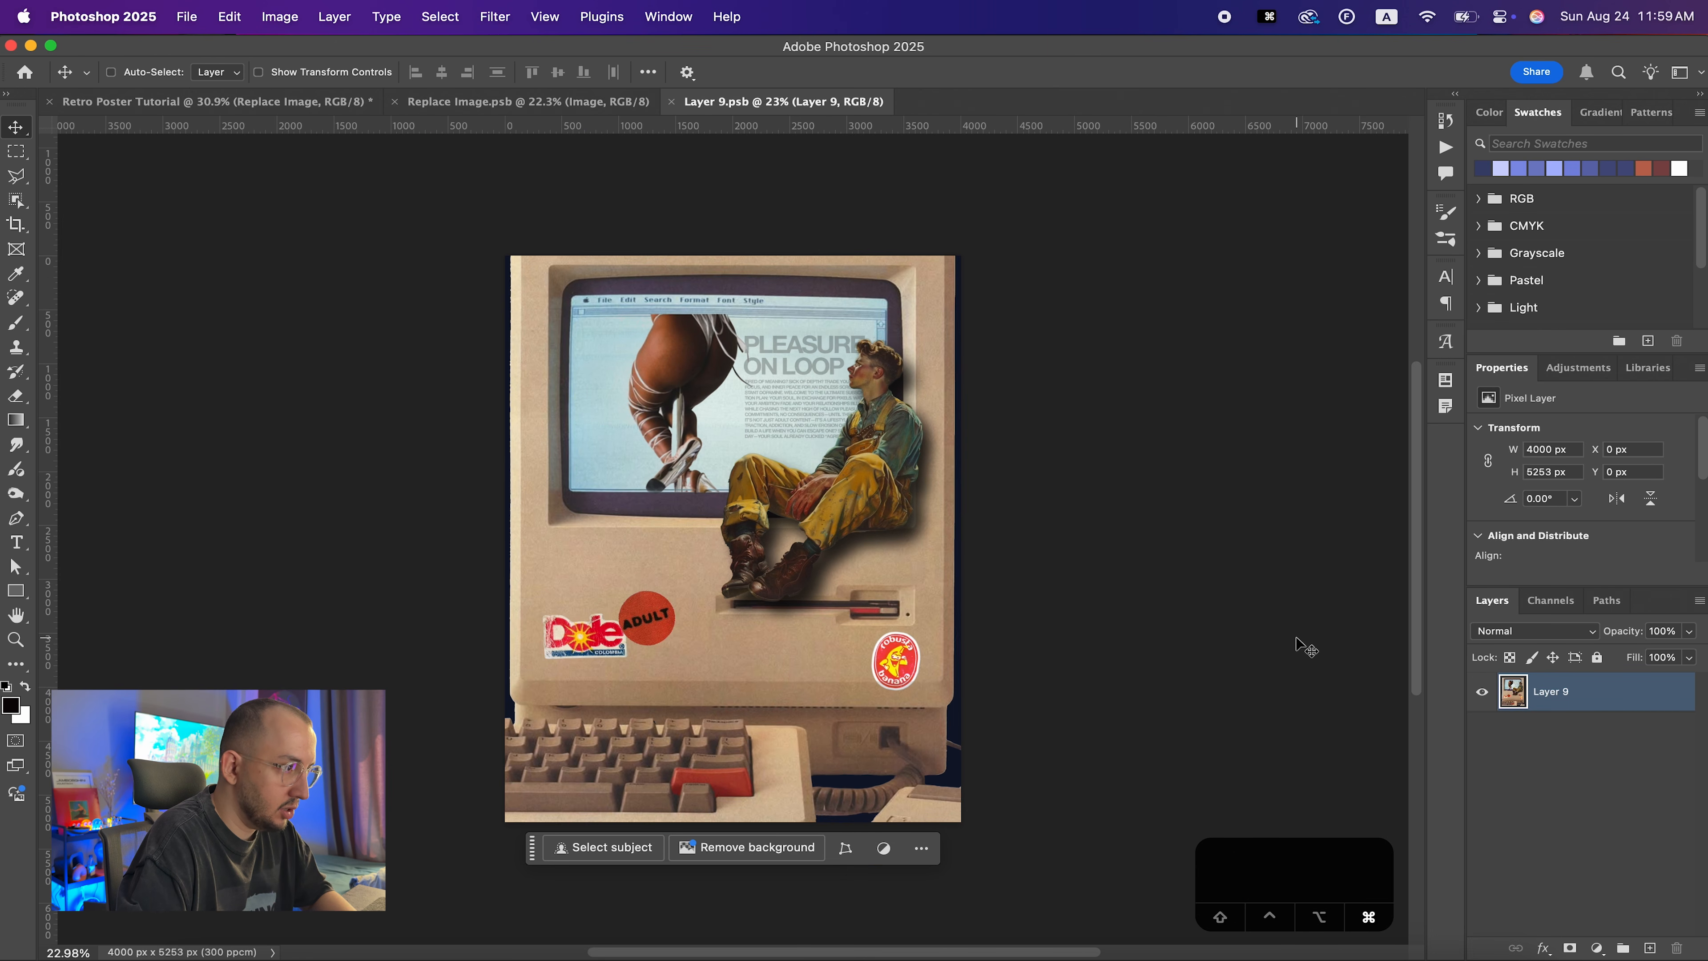
Add the vending machine artwork above the computer image, enlarge it to 4202 × 5252 px to cover the canvas, and save
{"action": "left_click_drag", "start_coordinate": [1304, 646], "coordinate": [984, 545]}
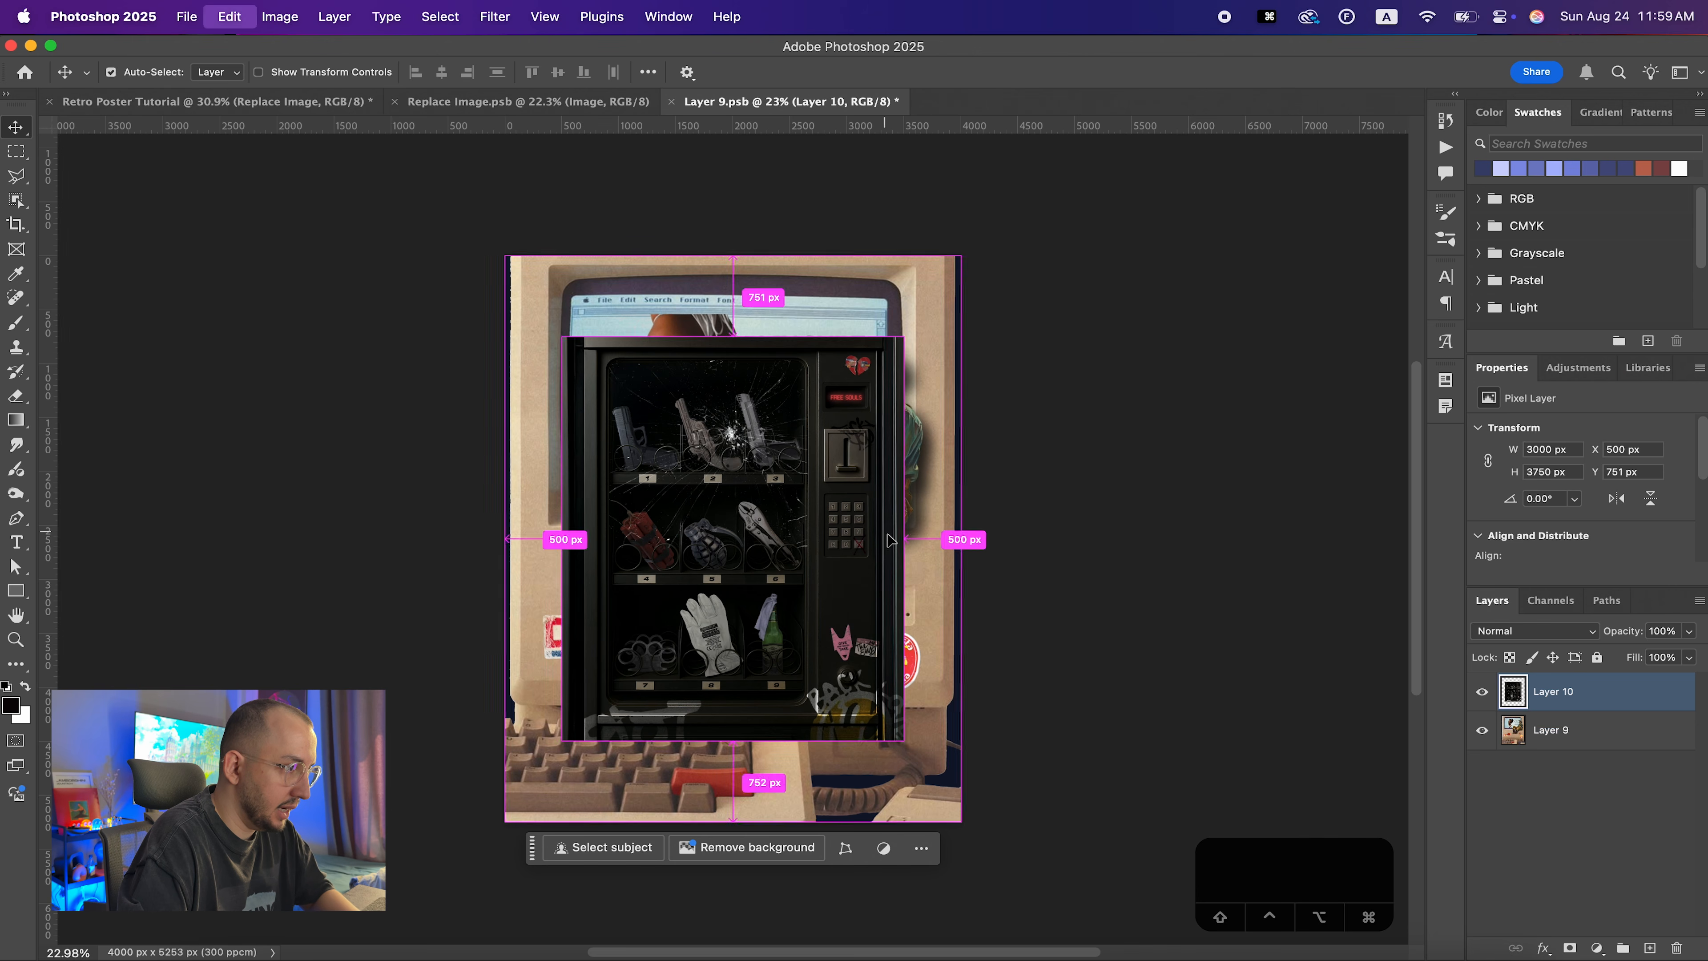
{"action": "key", "text": "Return"}
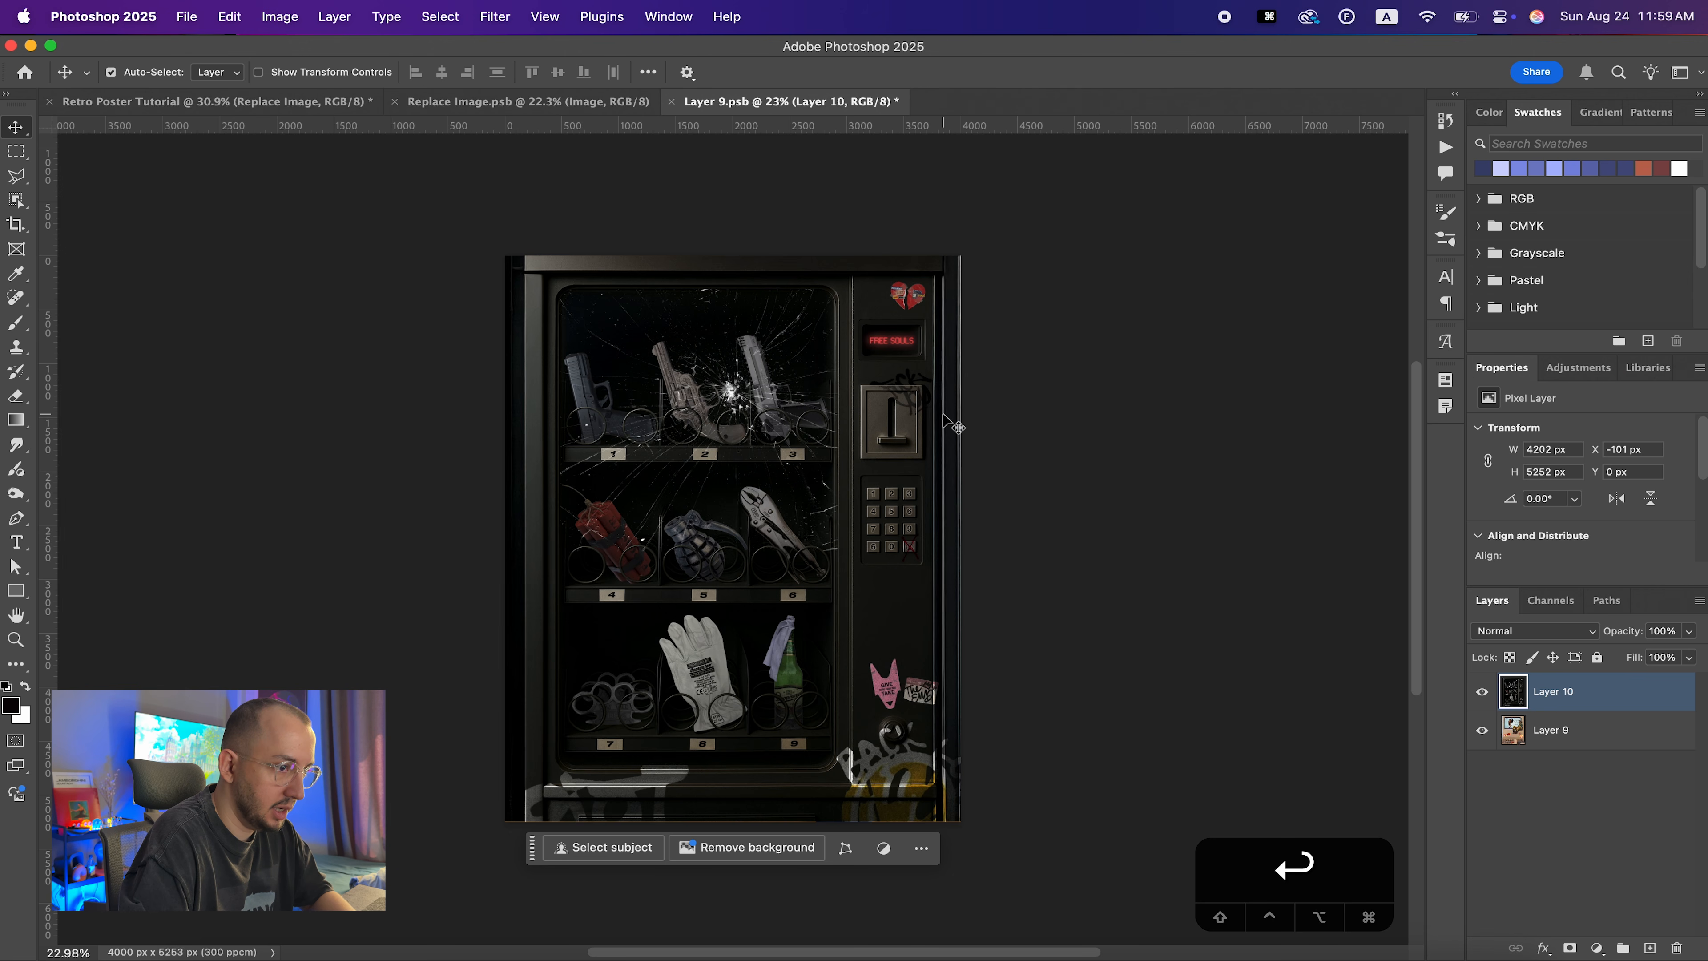
{"action": "key", "text": "super+s"}
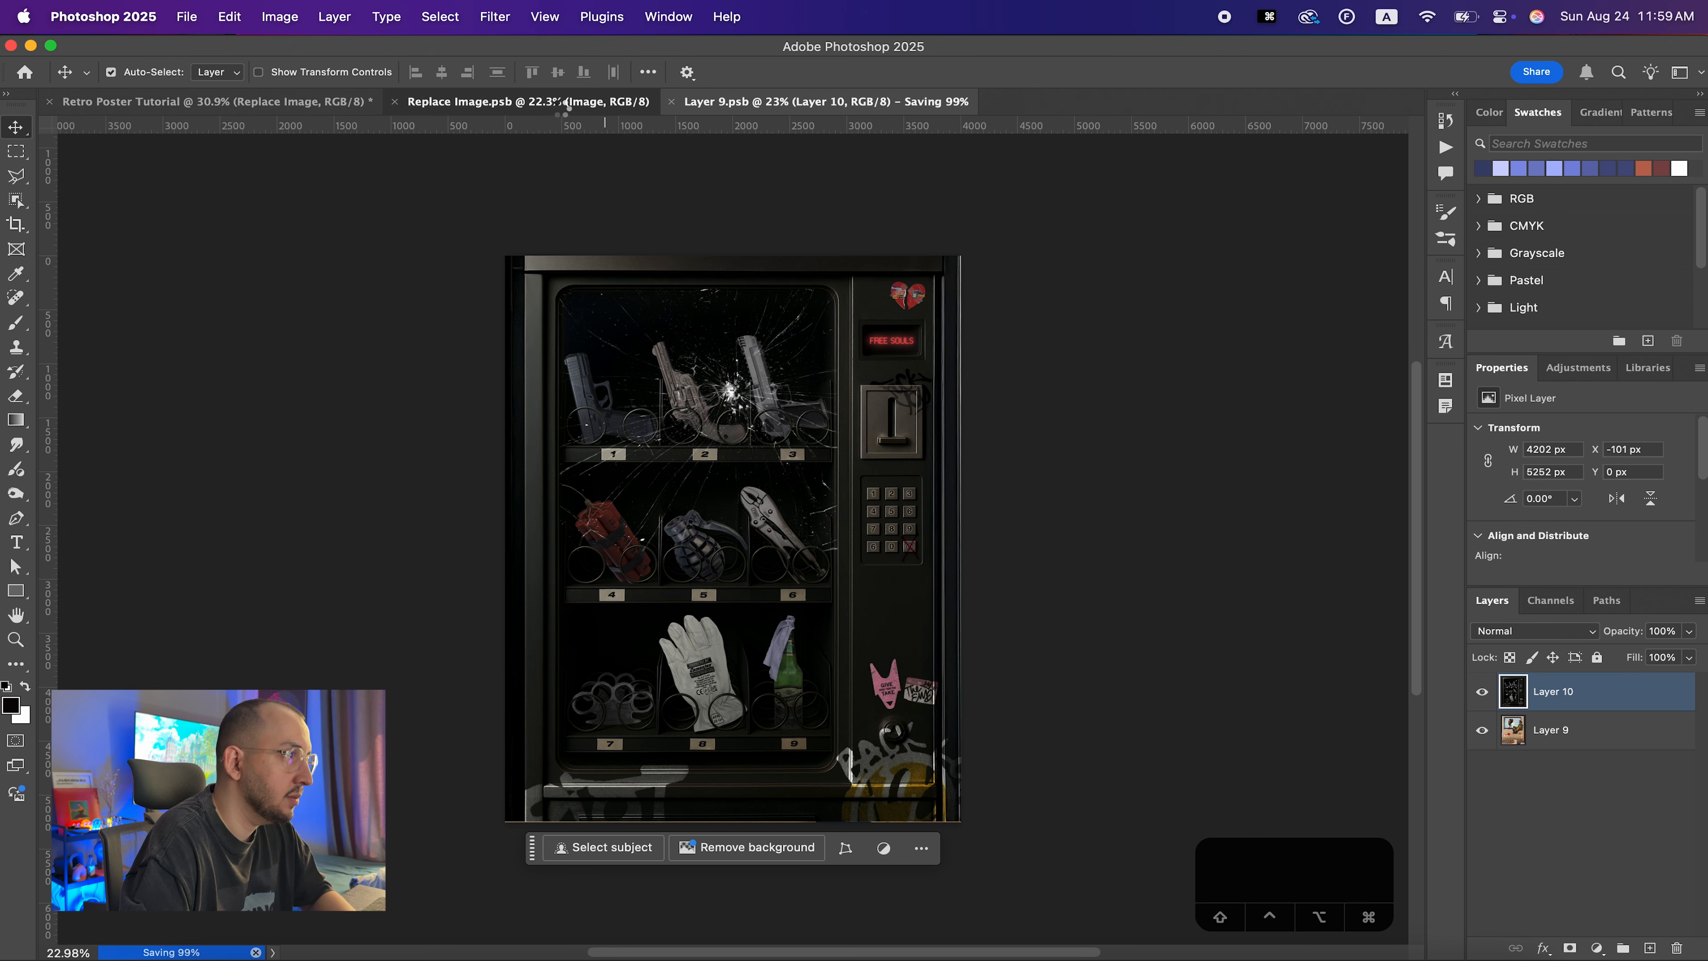
Save the updated Replace Image.psb and return to the Retro Poster Tutorial document
{"action": "left_click", "coordinate": [495, 103]}
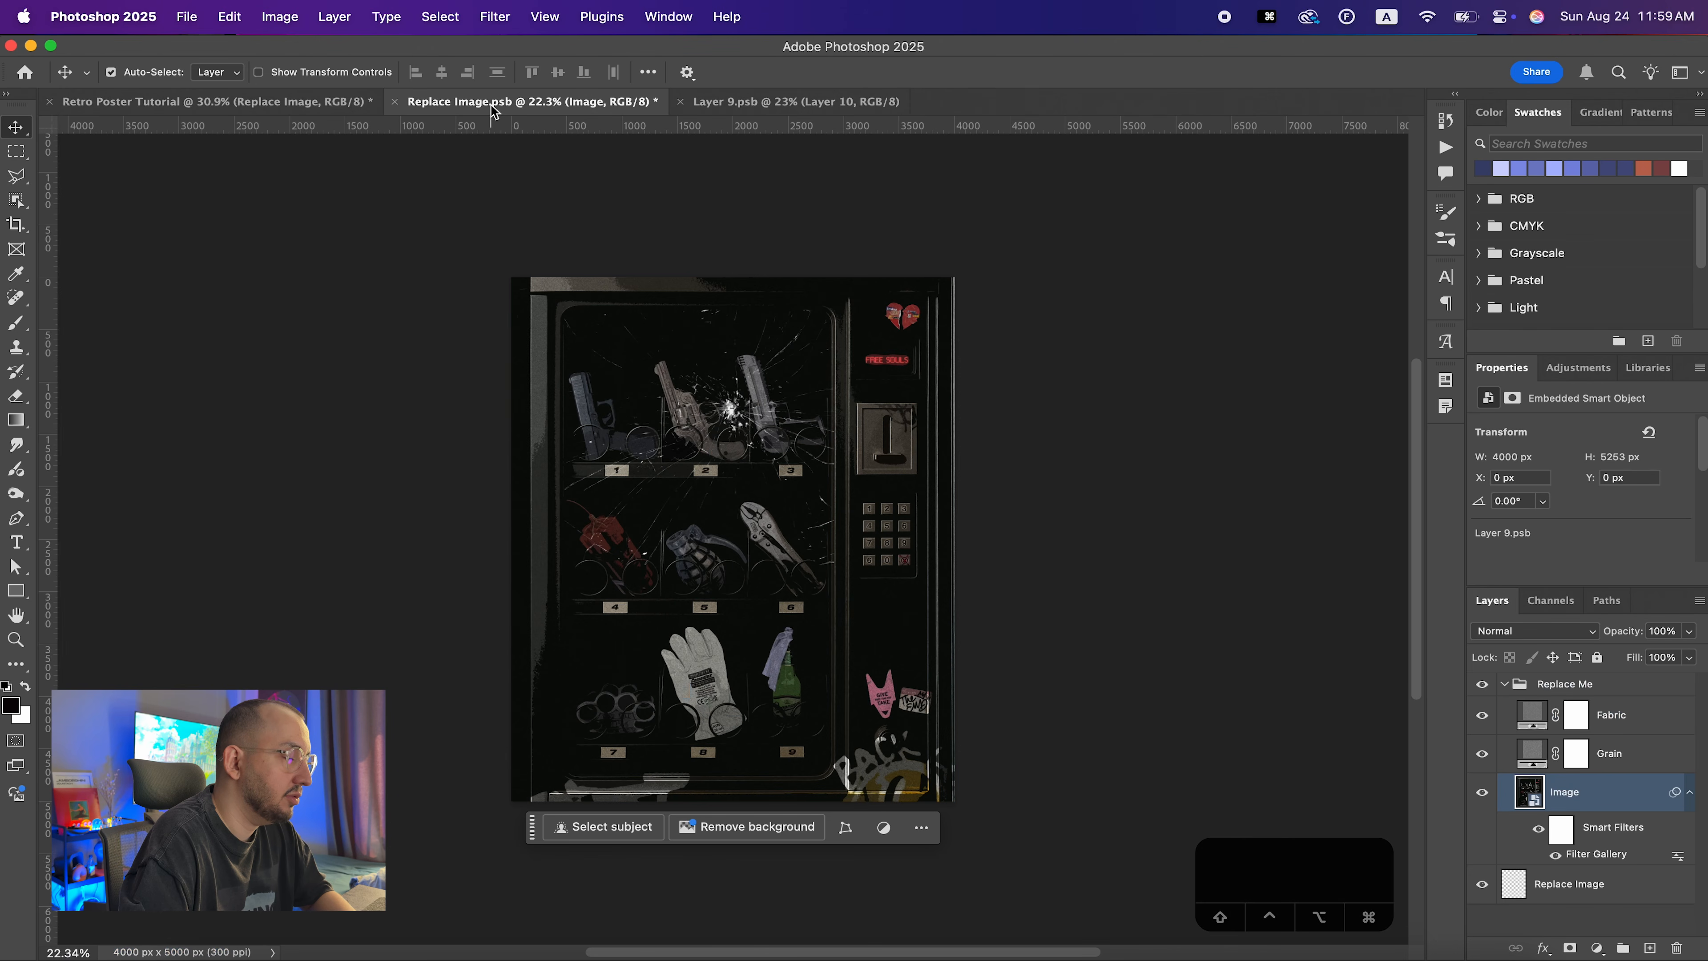
{"action": "key", "text": "super+s"}
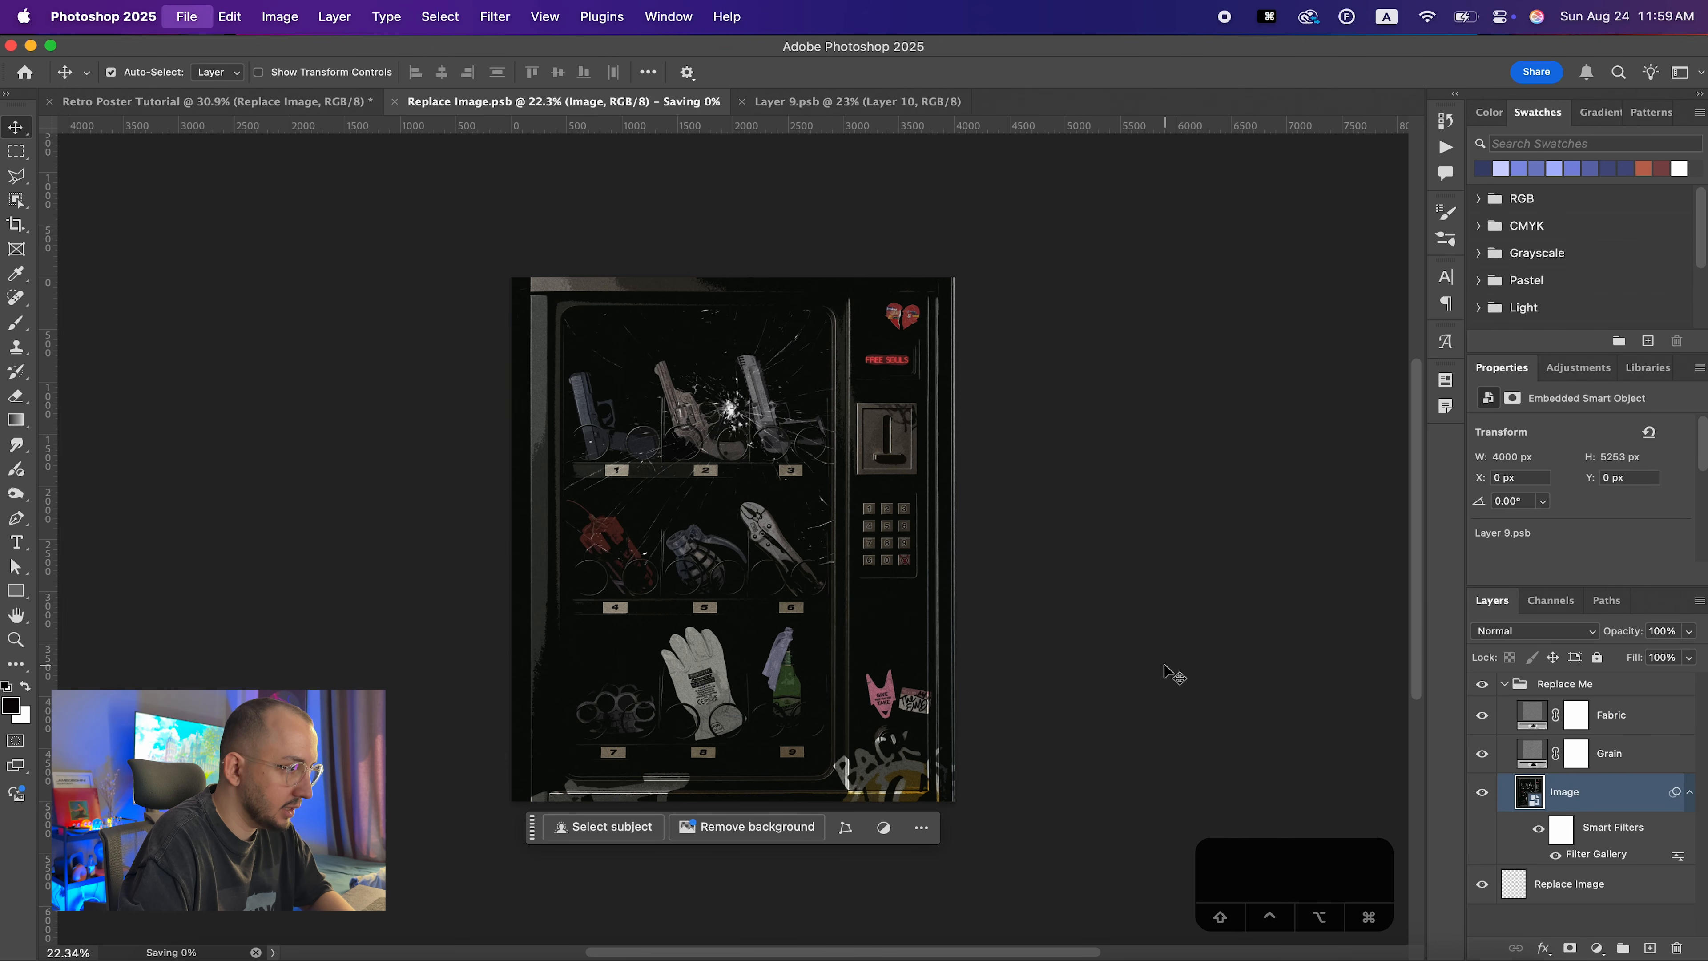
{"action": "left_click", "coordinate": [299, 103]}
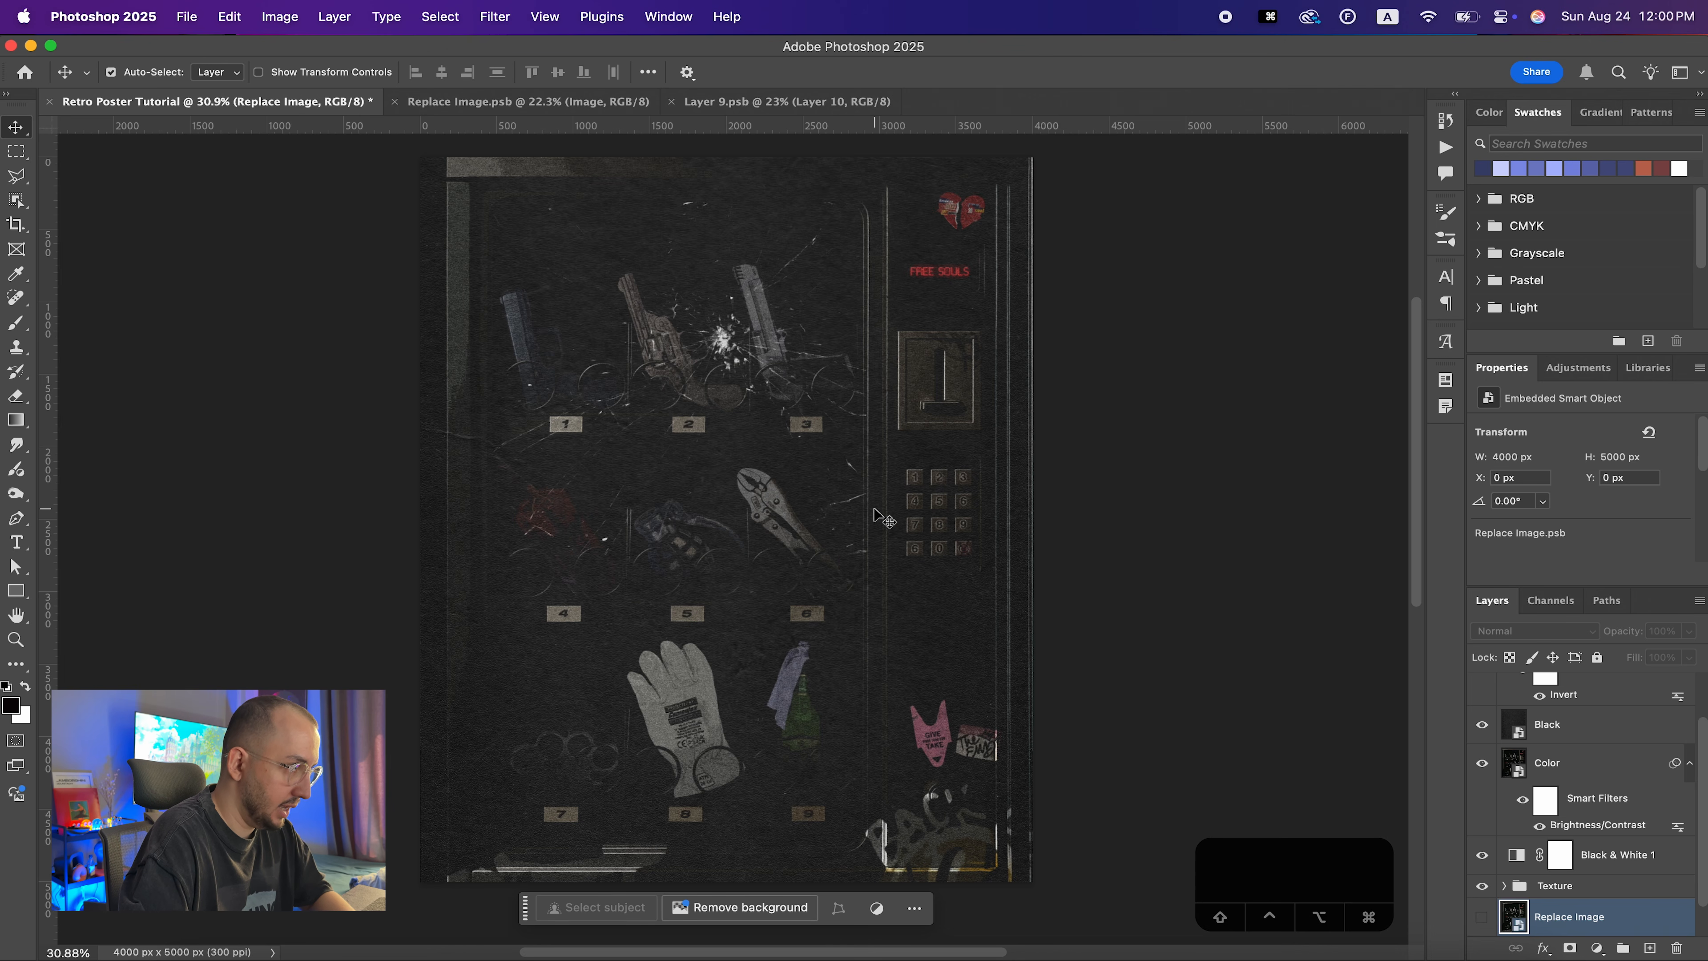
In Replace Image.psb, add a pattern fill layer above the Image layer using the HALFTONE pattern and adjust its scale
{"action": "left_click", "coordinate": [537, 103]}
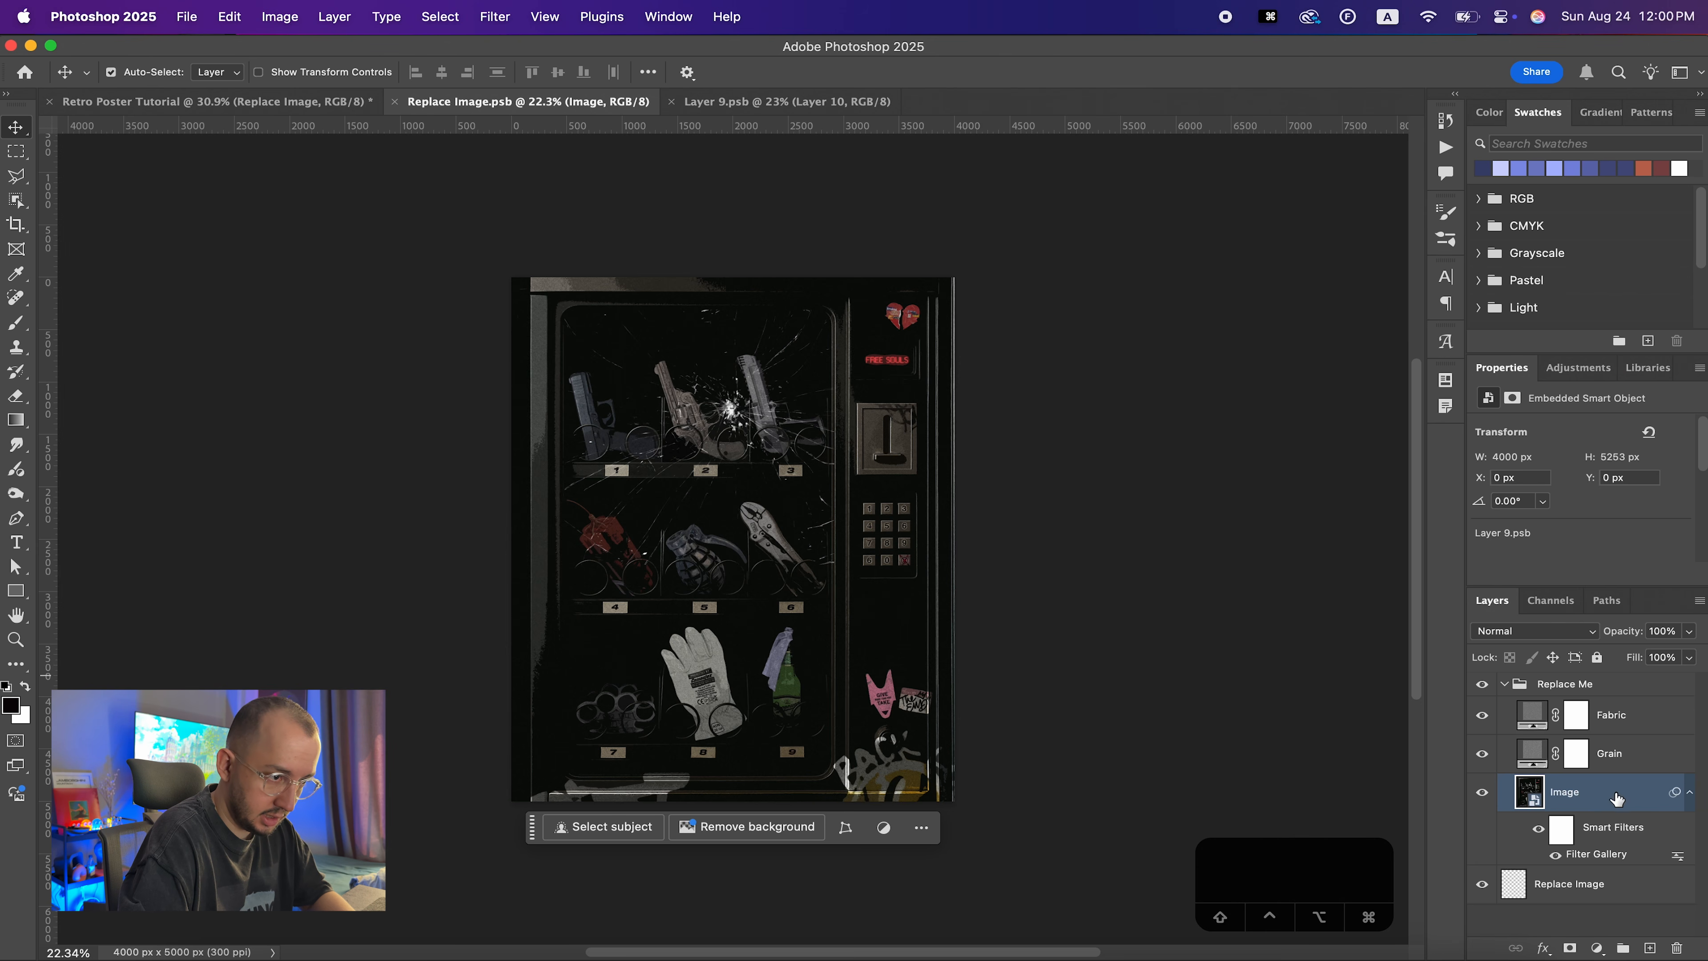
{"action": "left_click", "coordinate": [1598, 949]}
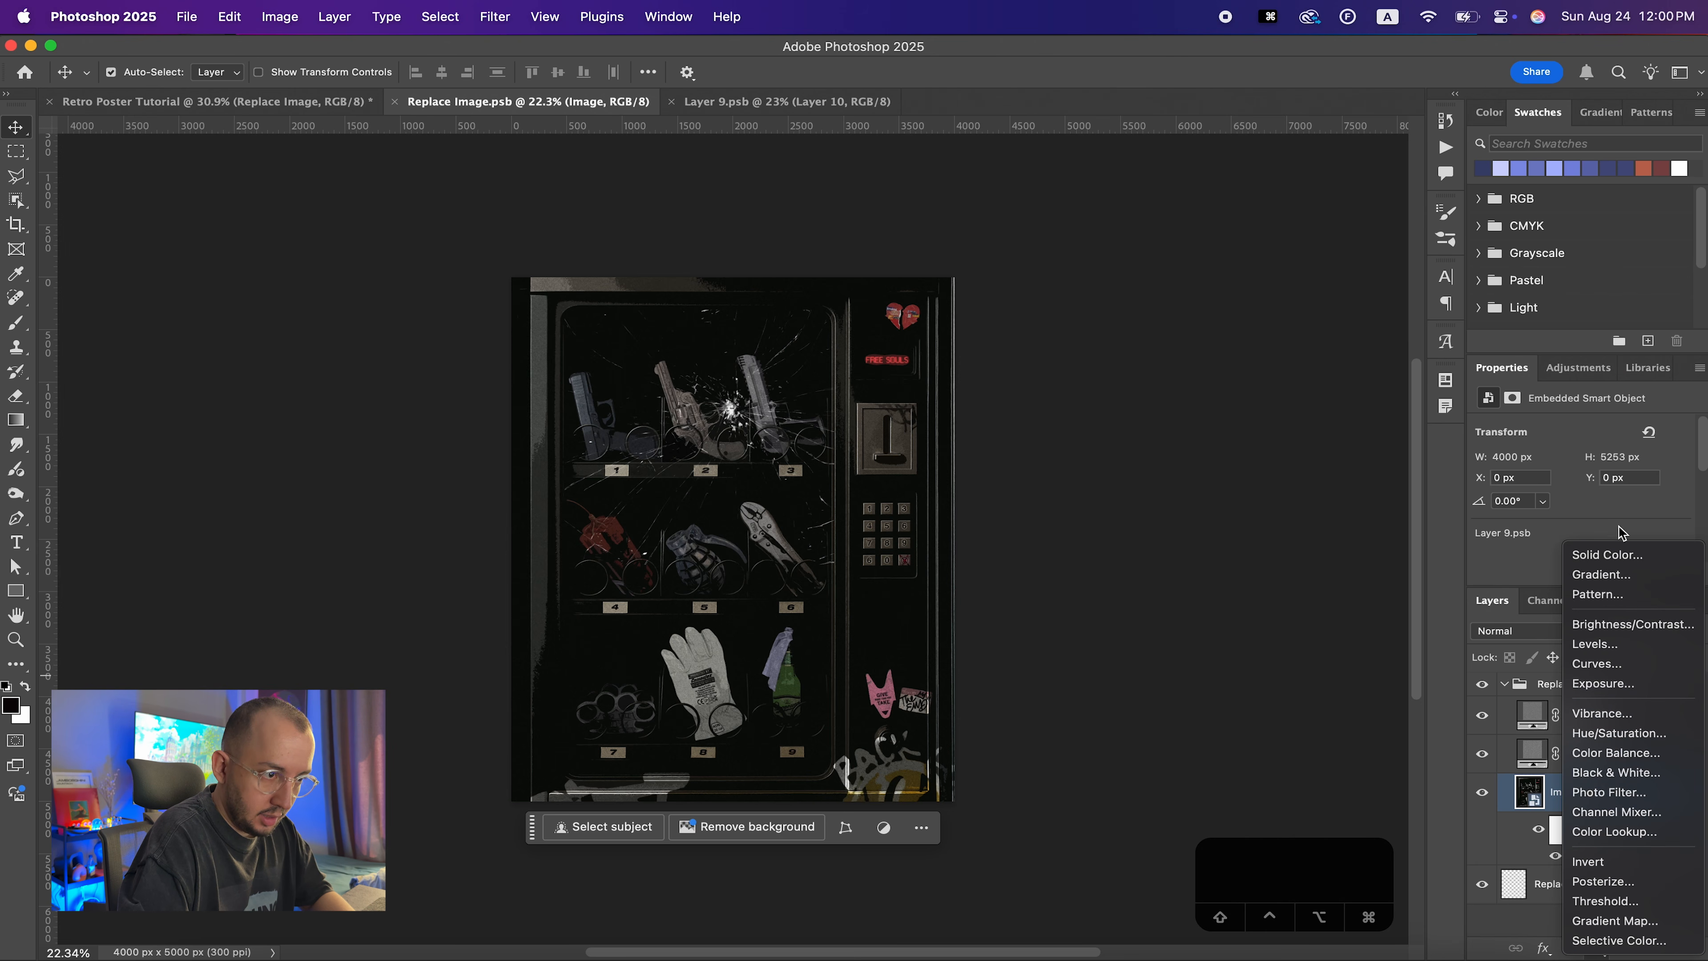
{"action": "left_click", "coordinate": [1598, 595]}
{"action": "left_click", "coordinate": [1288, 230]}
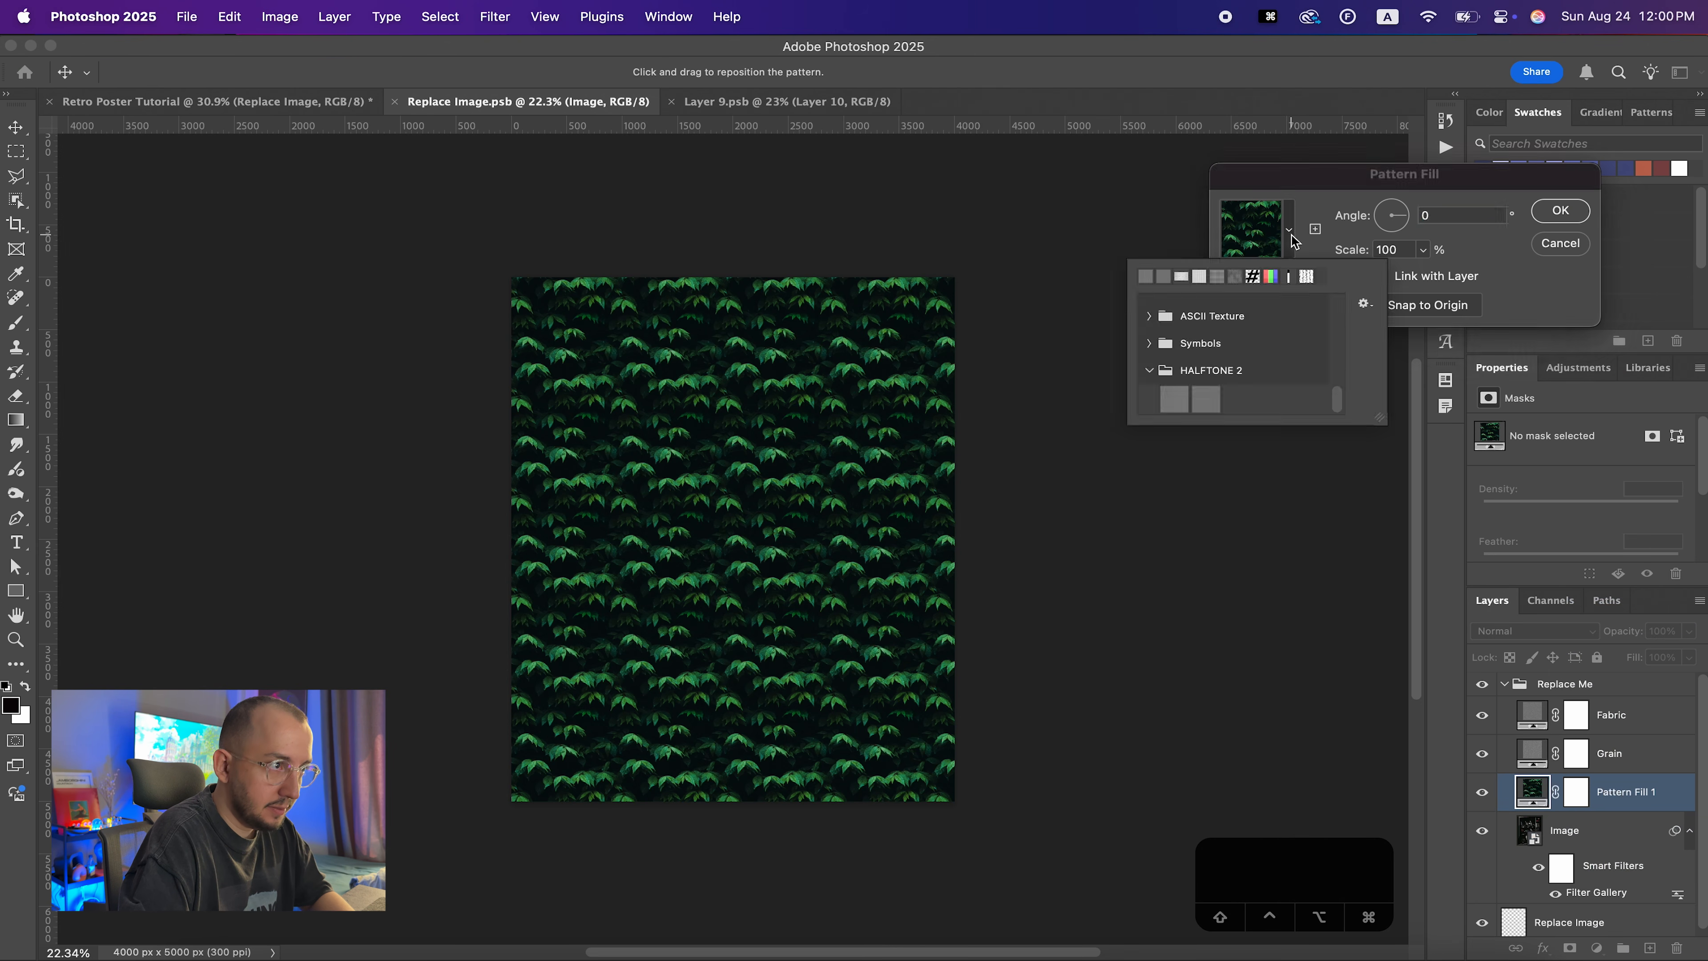
{"action": "scroll", "coordinate": [1183, 362], "scroll_direction": "down", "scroll_amount": 5}
{"action": "scroll", "coordinate": [1184, 362], "scroll_direction": "up", "scroll_amount": 2}
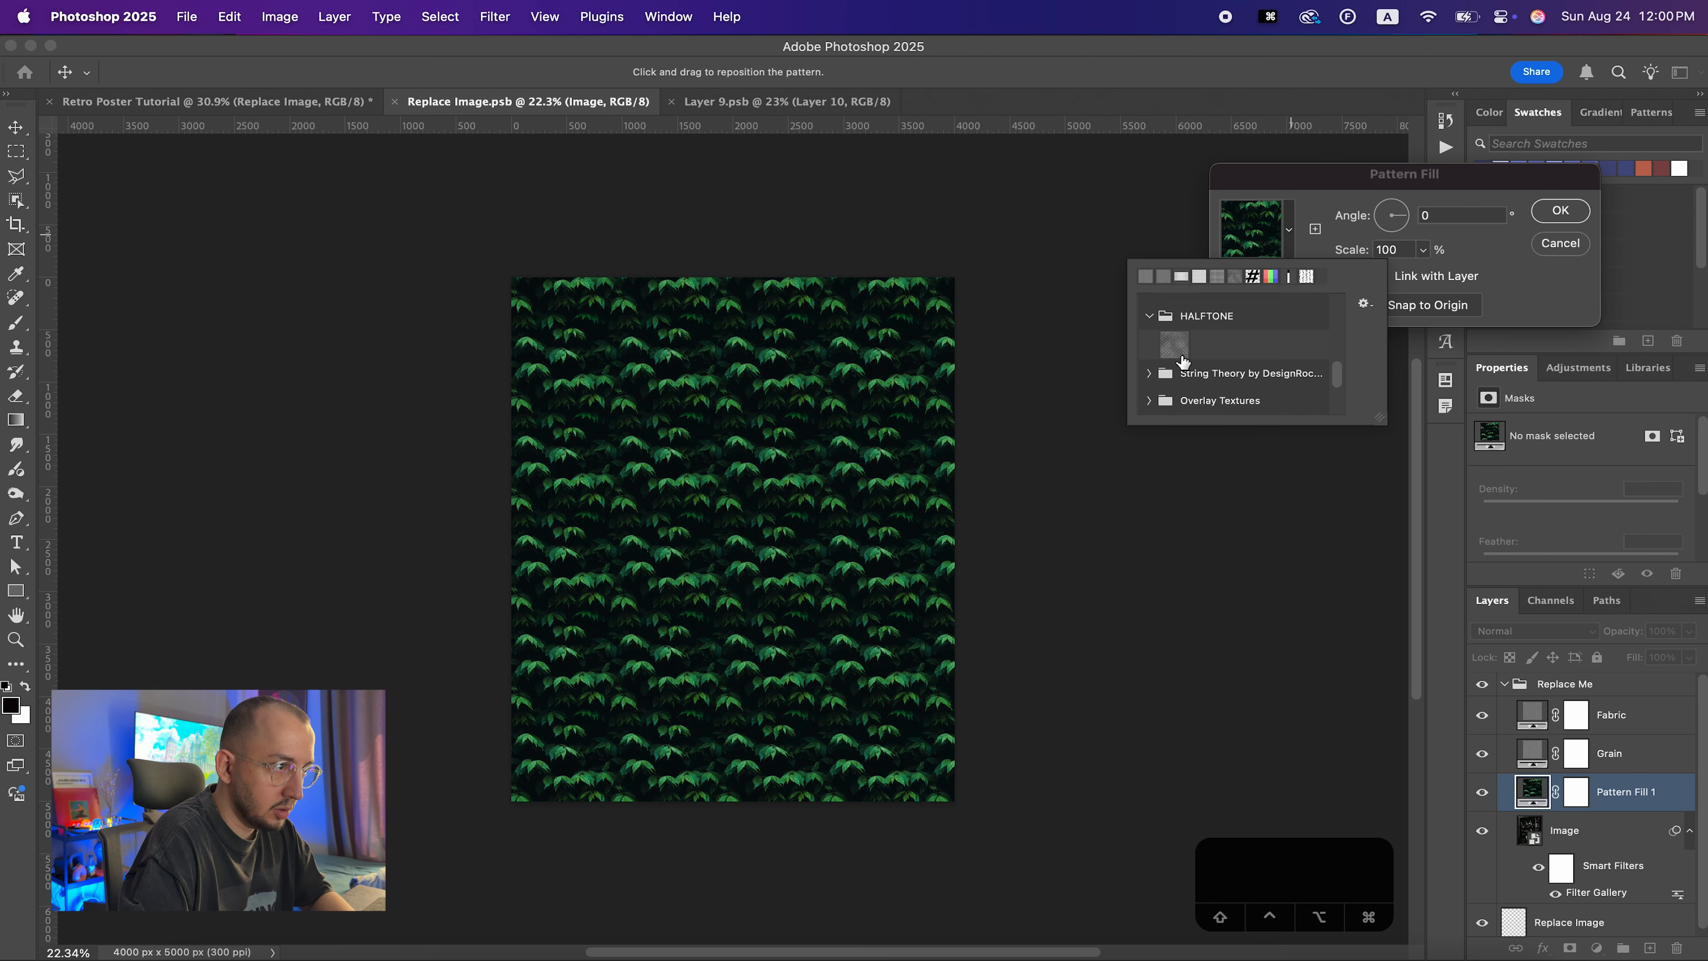
{"action": "left_click", "coordinate": [1175, 347]}
{"action": "left_click", "coordinate": [1423, 250]}
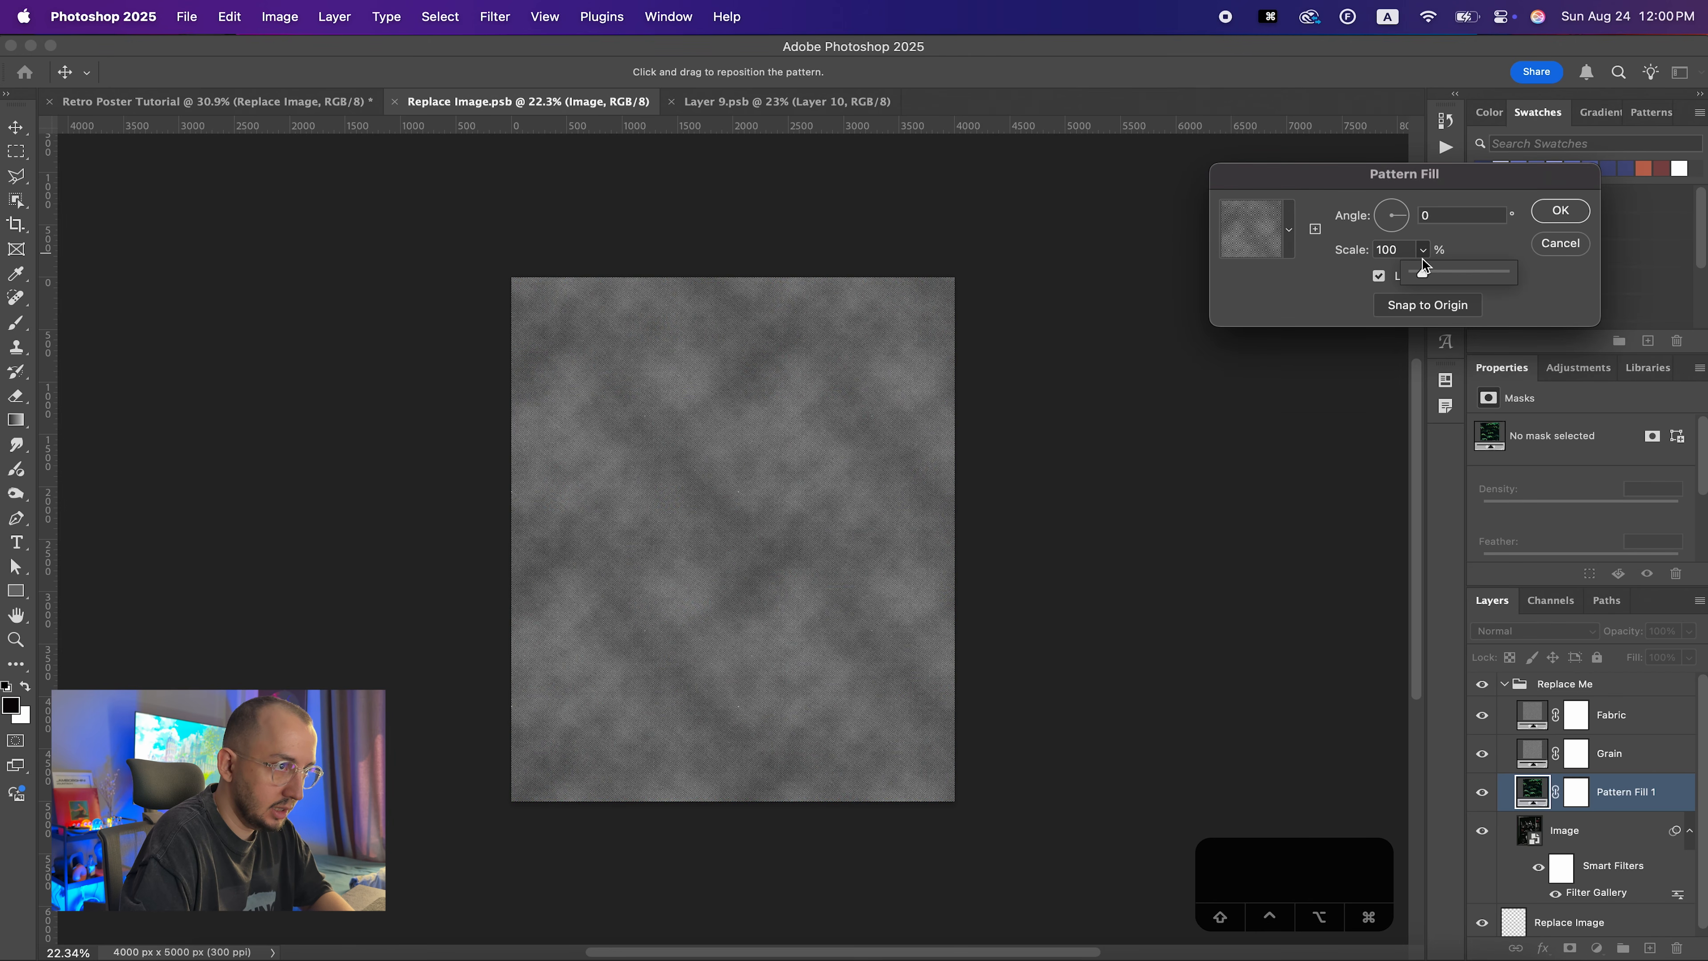
{"action": "left_click_drag", "start_coordinate": [1428, 276], "coordinate": [1434, 275]}
{"action": "key", "text": "Return"}
{"action": "key", "text": "Return"}
Set the halftone pattern fill layer's blend mode to Overlay and save Replace Image.psb
{"action": "left_click", "coordinate": [1533, 630]}
{"action": "left_click", "coordinate": [1506, 928]}
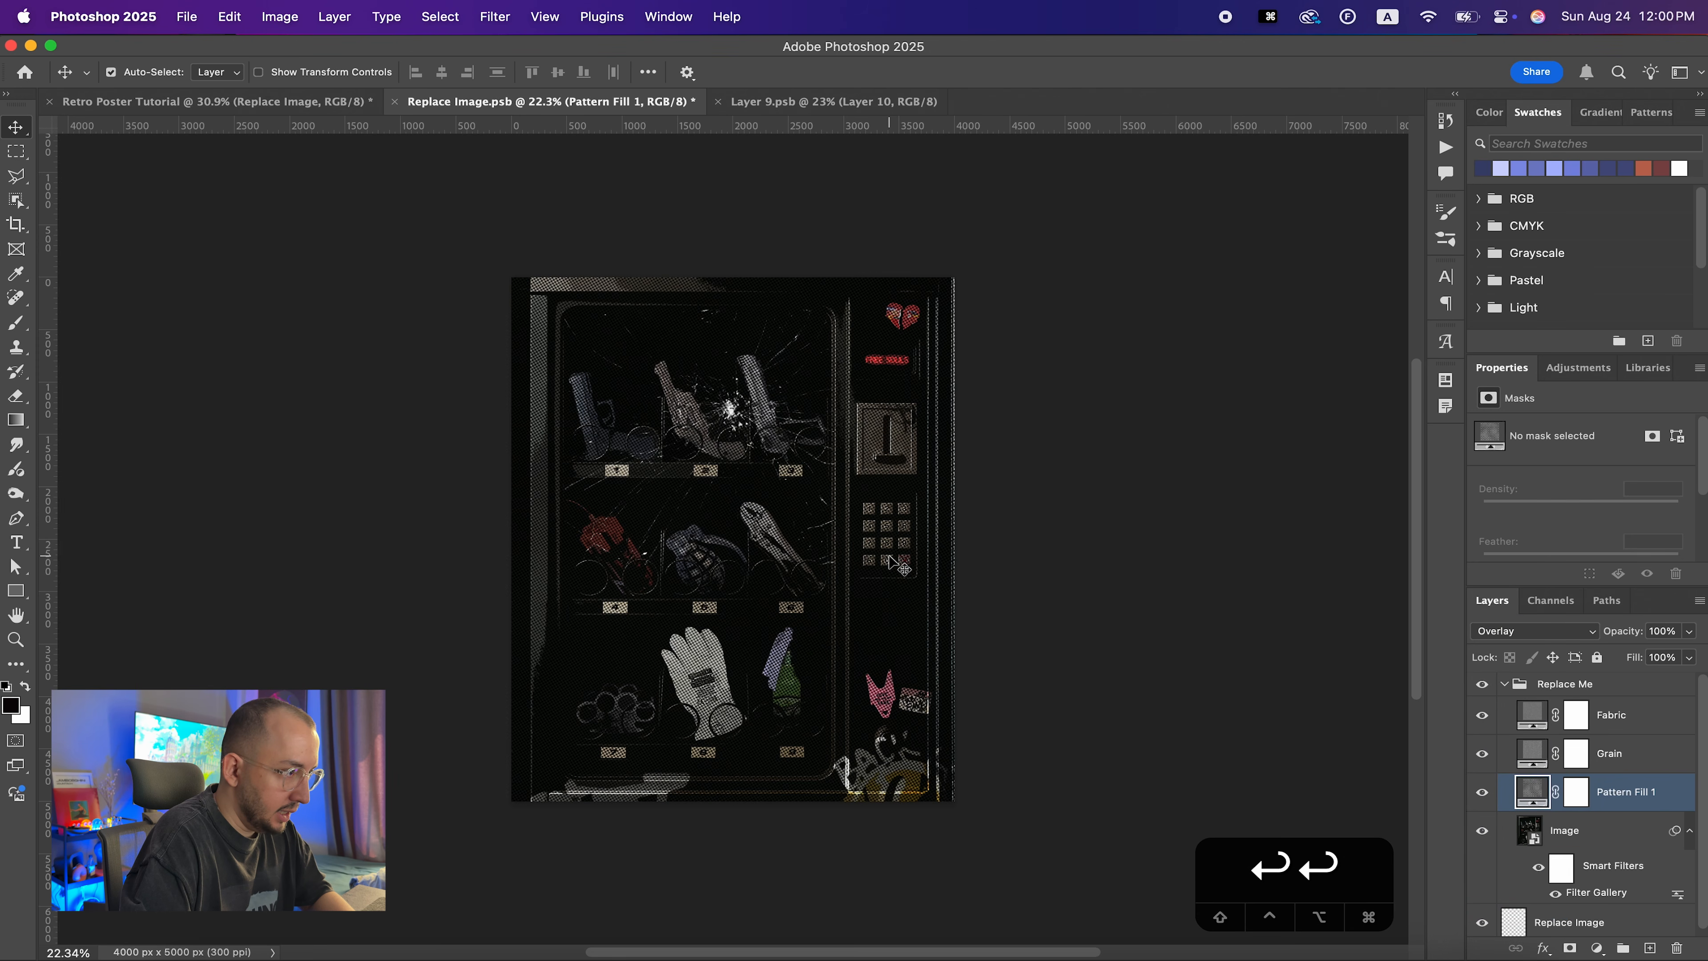
{"action": "scroll", "coordinate": [895, 564], "scroll_direction": "up", "scroll_amount": 5}
{"action": "scroll", "coordinate": [841, 605], "scroll_direction": "down", "scroll_amount": 4}
{"action": "key", "text": "super+s"}
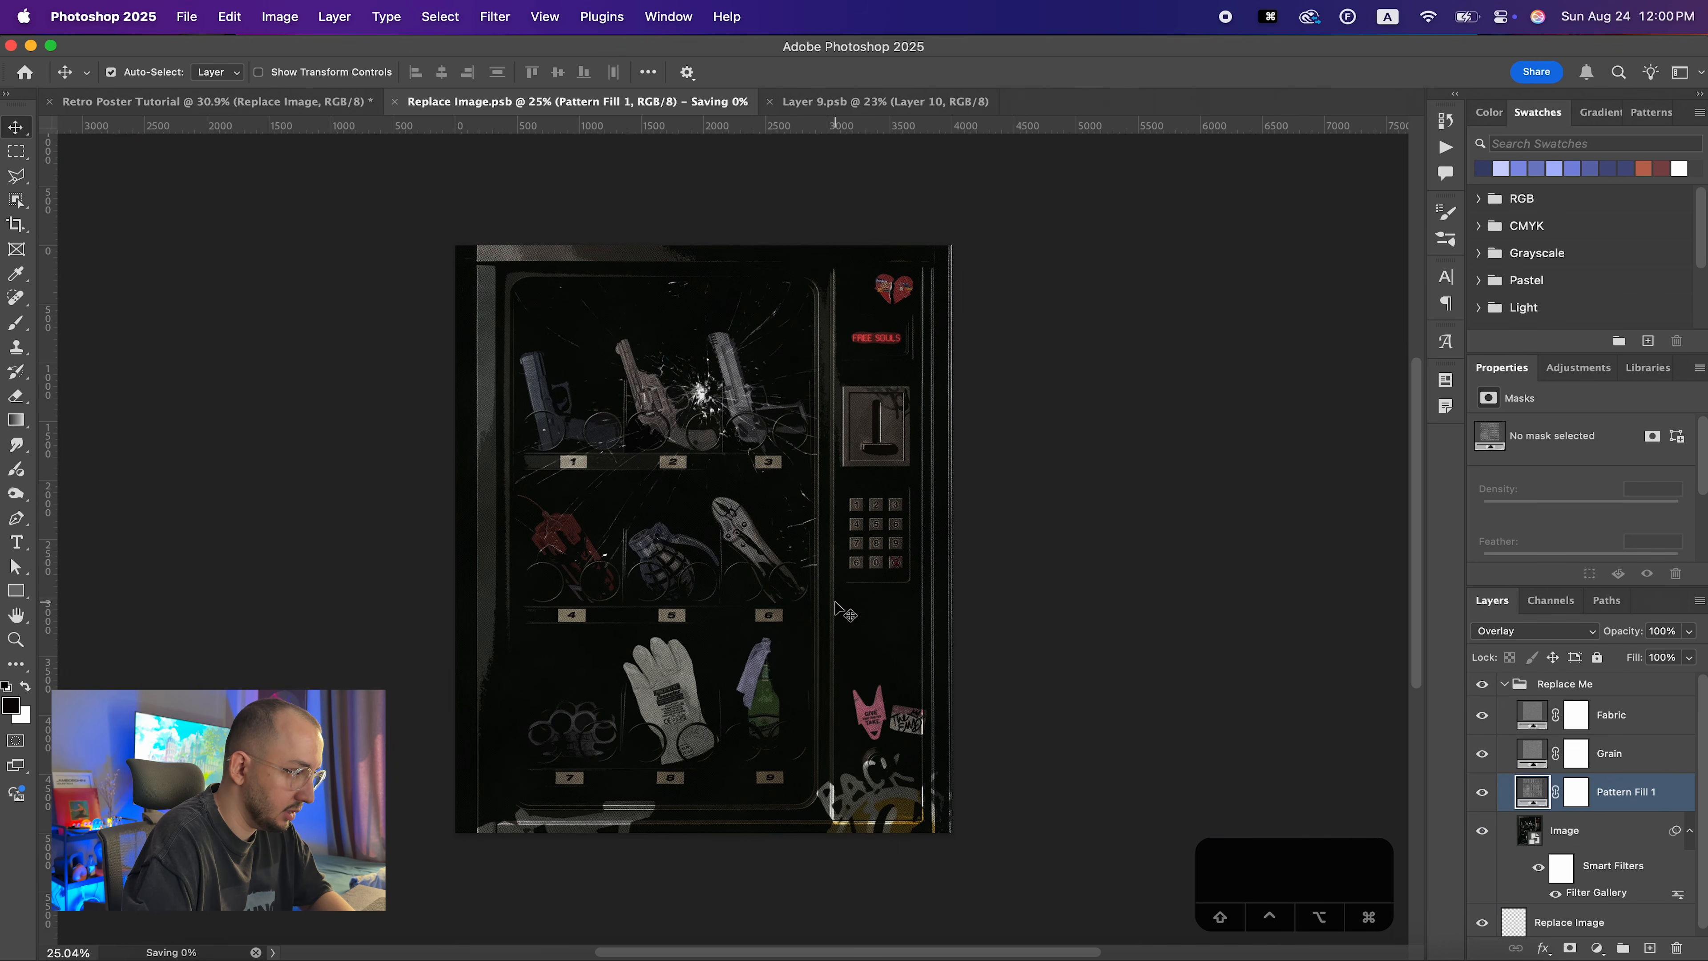
Return to the Retro Poster Tutorial document and examine the halftone texture on the vending machine's keypad
{"action": "left_click", "coordinate": [286, 102]}
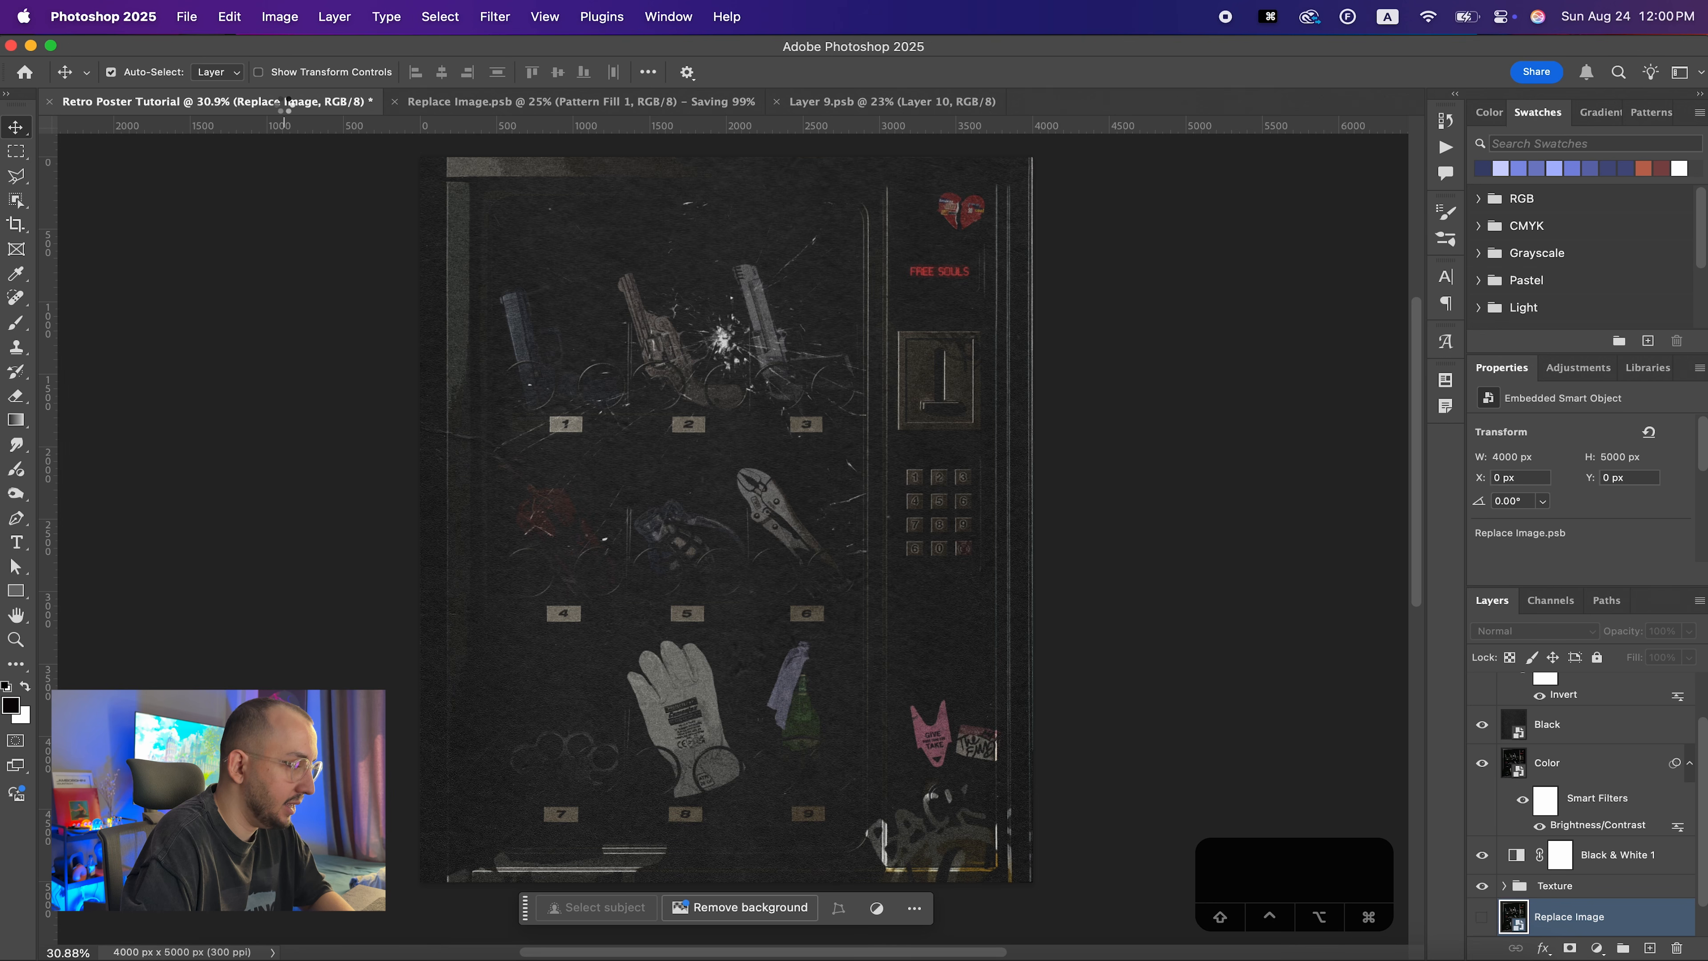
{"action": "scroll", "coordinate": [896, 459], "scroll_direction": "up", "scroll_amount": 8}
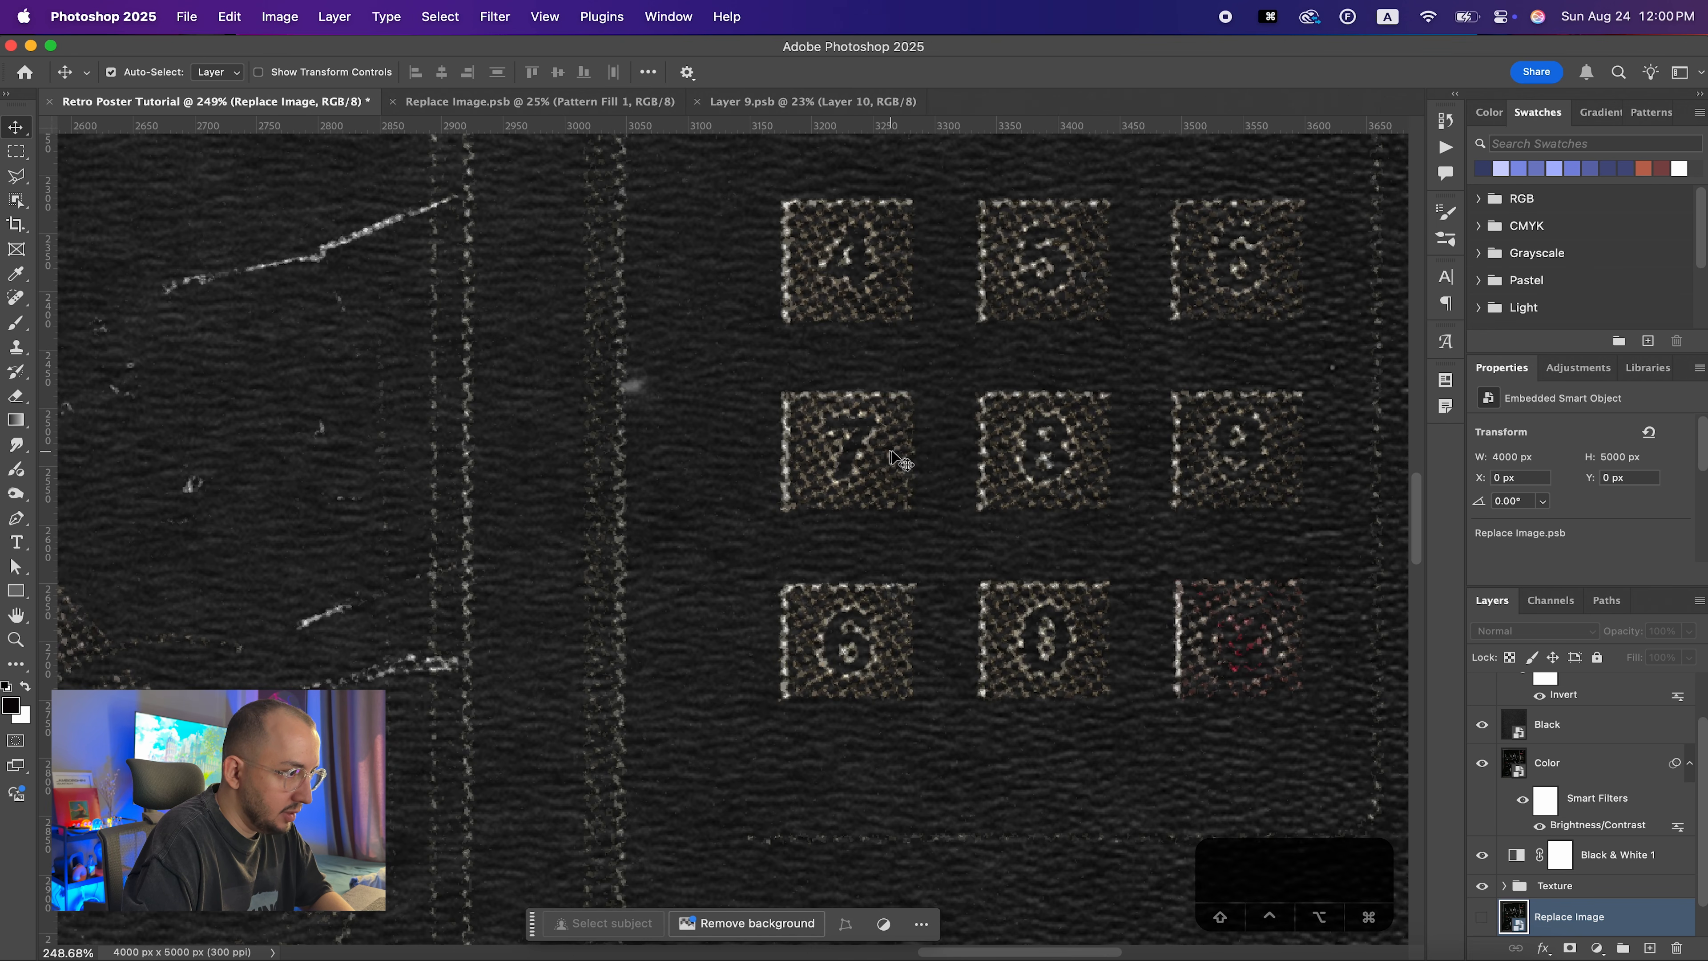
{"action": "scroll", "coordinate": [948, 449], "scroll_direction": "up", "scroll_amount": 2}
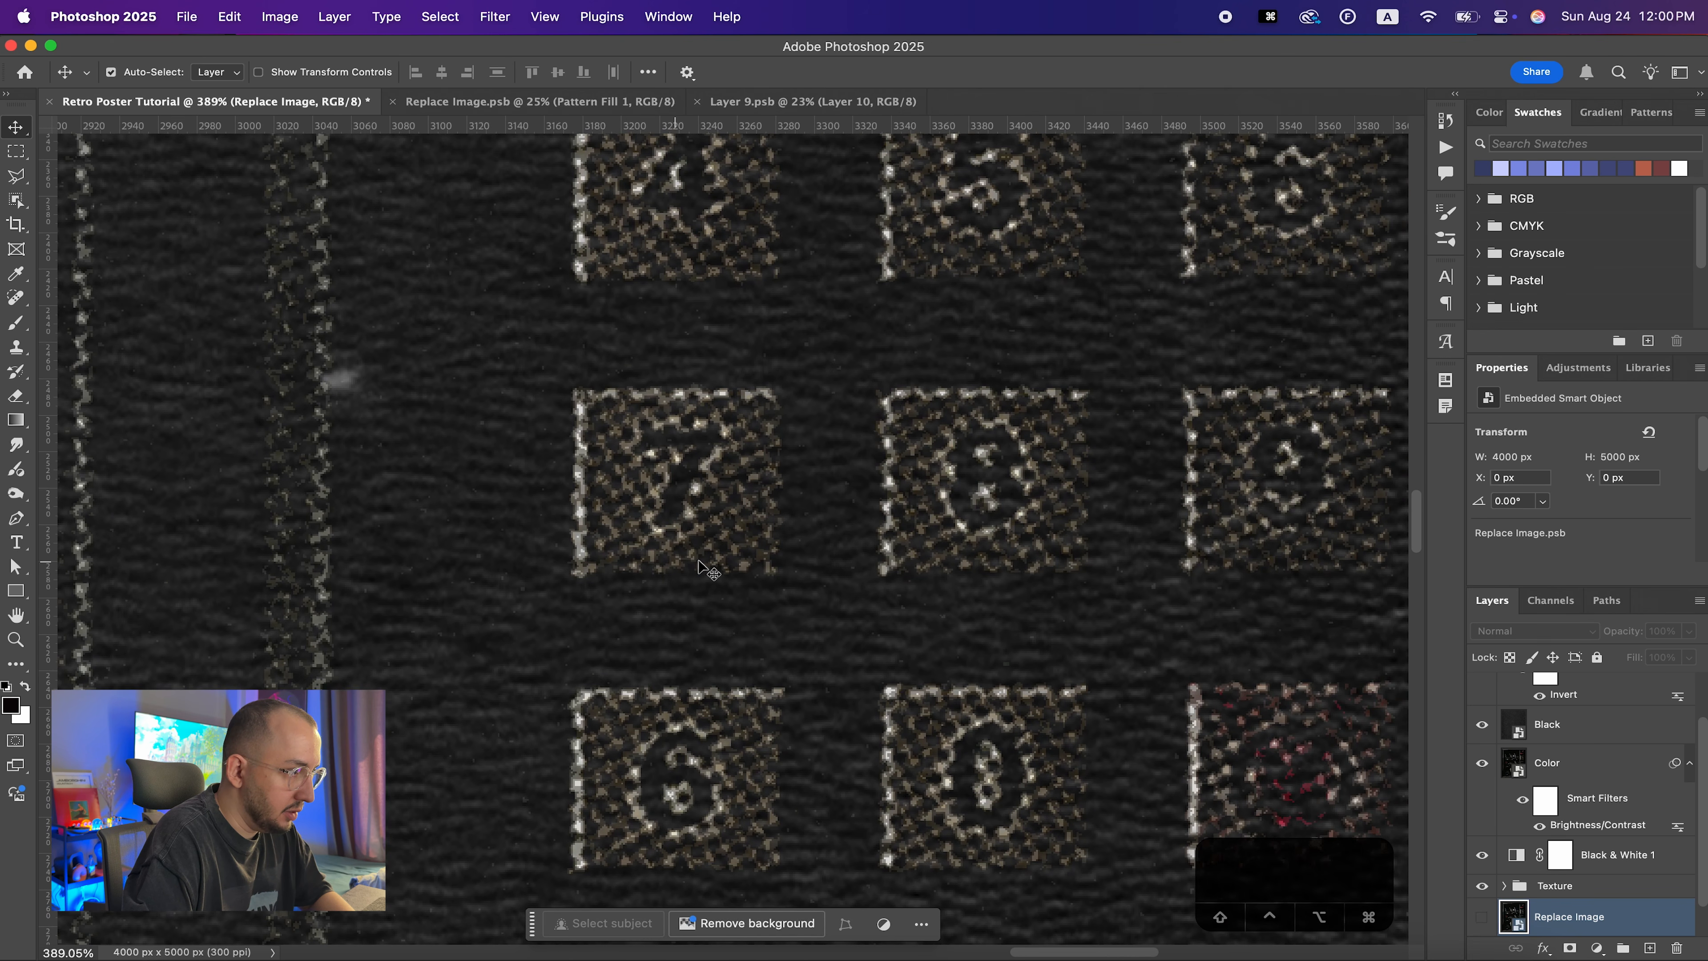
Hide the vending machine layer in Layer 9.psb and save the smart object
{"action": "key", "text": "ctrl+shift+Tab"}
{"action": "left_click", "coordinate": [1482, 691]}
{"action": "key", "text": "super+s"}
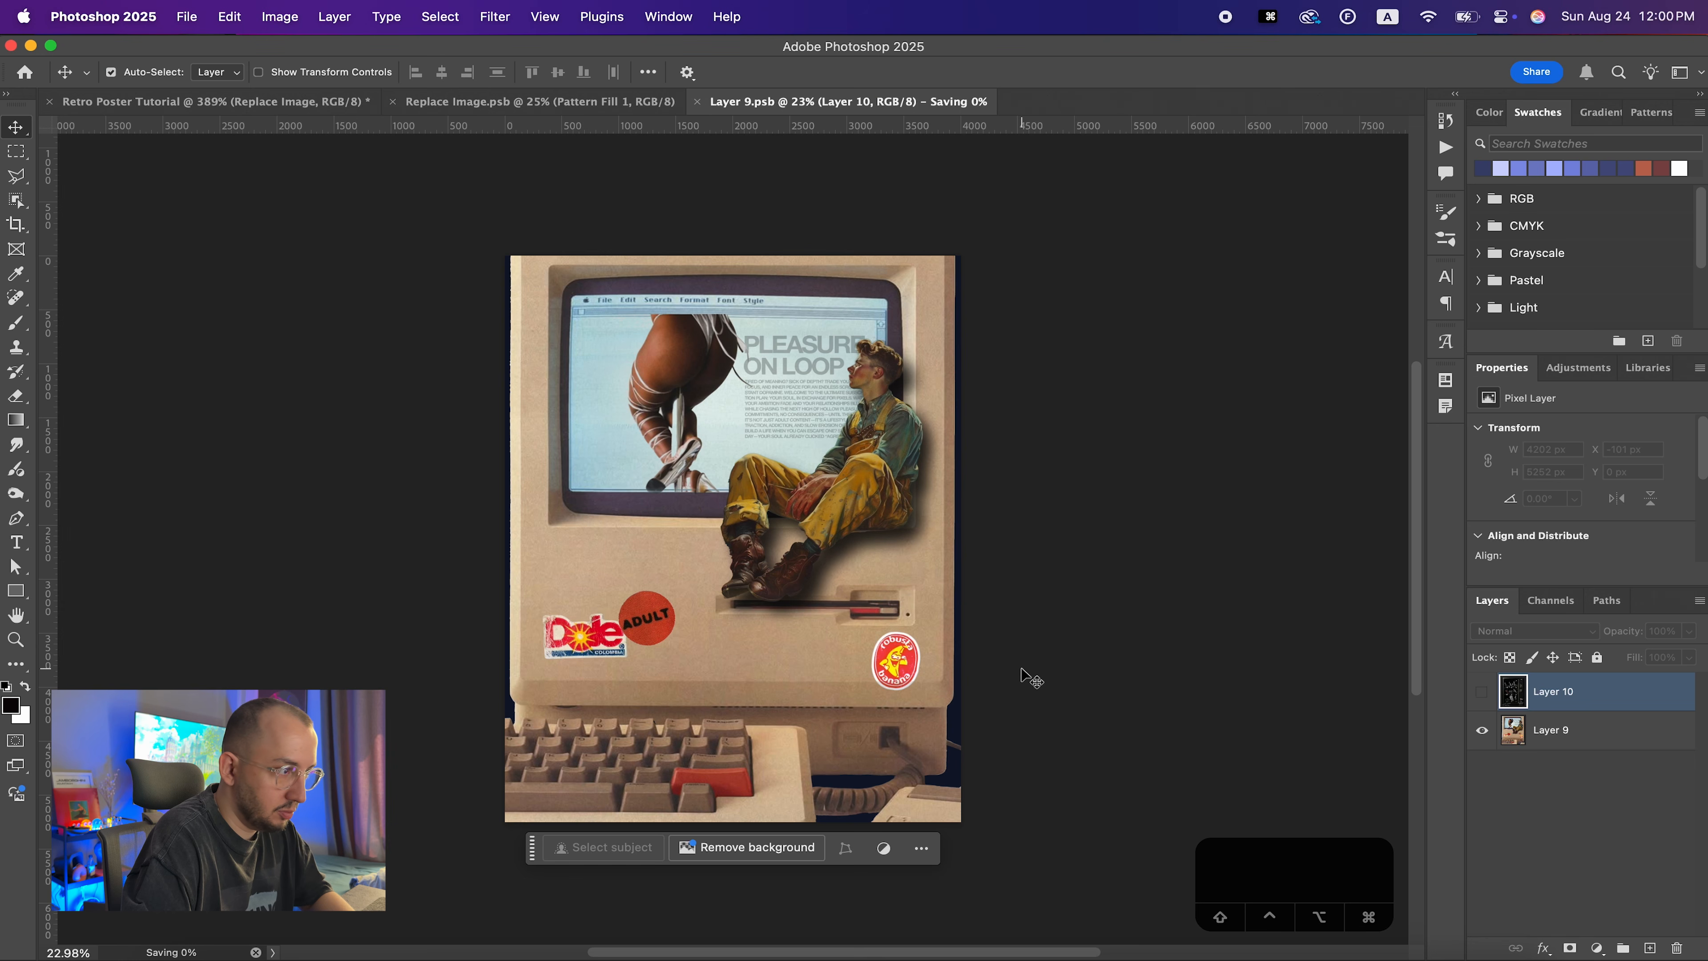
Go back to the poster document and examine the halftone texture on the computer artwork and seated figure up close
{"action": "key", "text": "ctrl+Tab"}
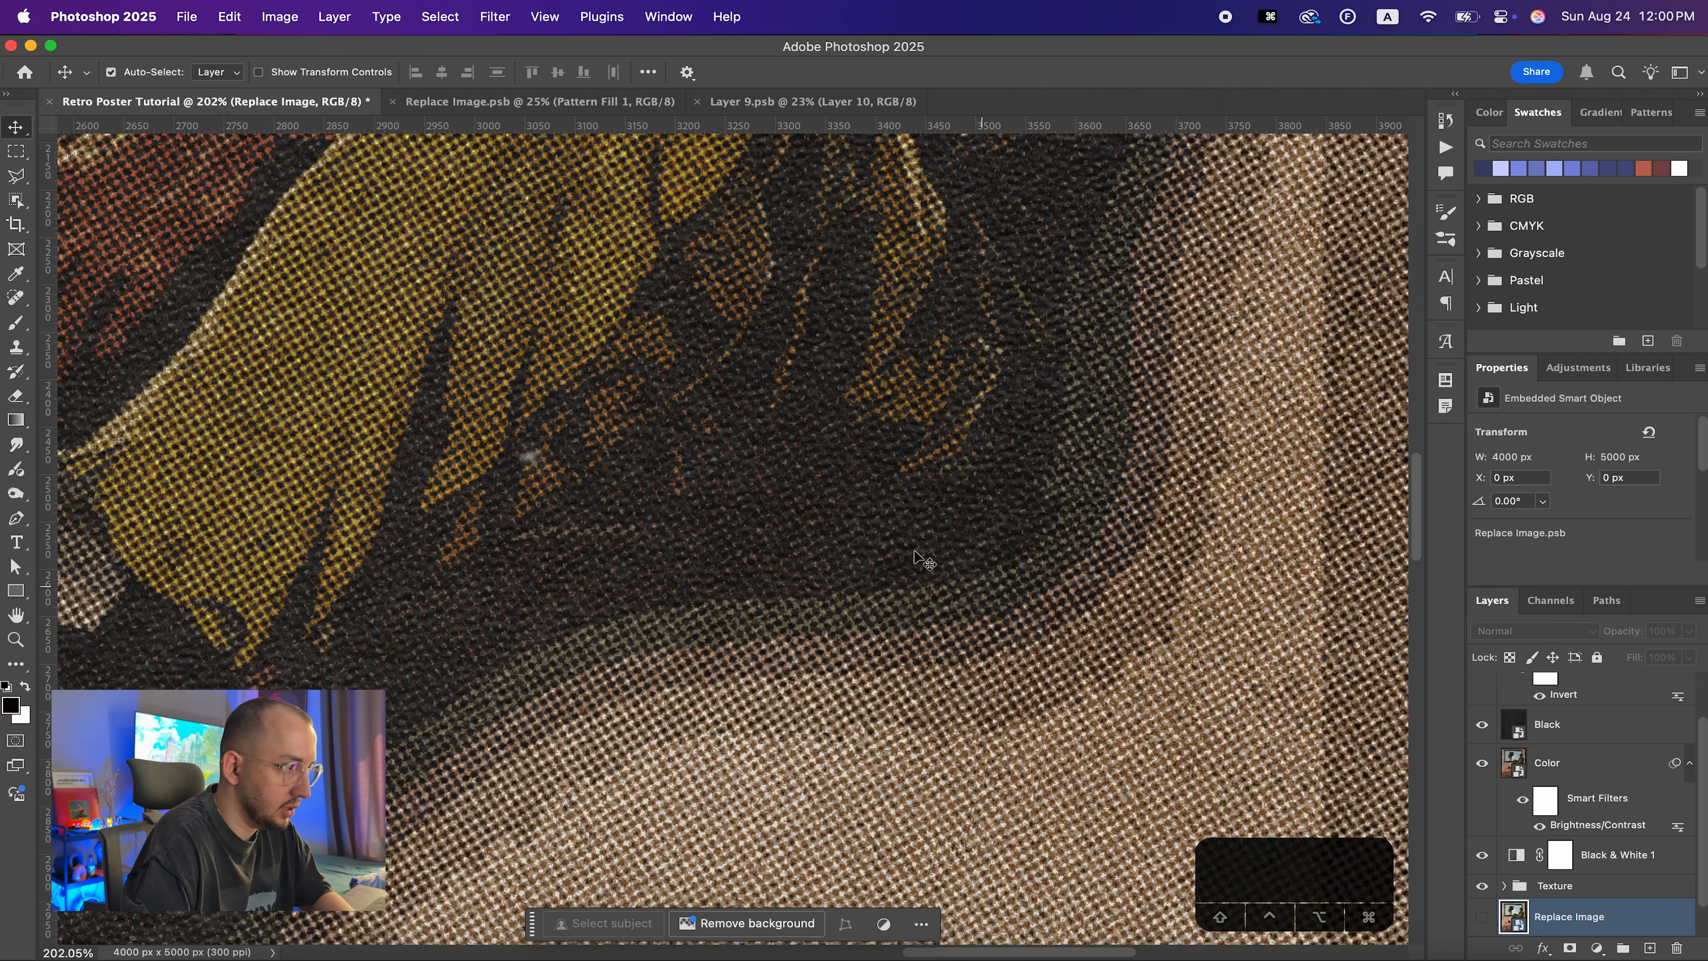
{"action": "scroll", "coordinate": [914, 562], "scroll_direction": "up", "scroll_amount": 1}
{"action": "scroll", "coordinate": [846, 658], "scroll_direction": "down", "scroll_amount": 10}
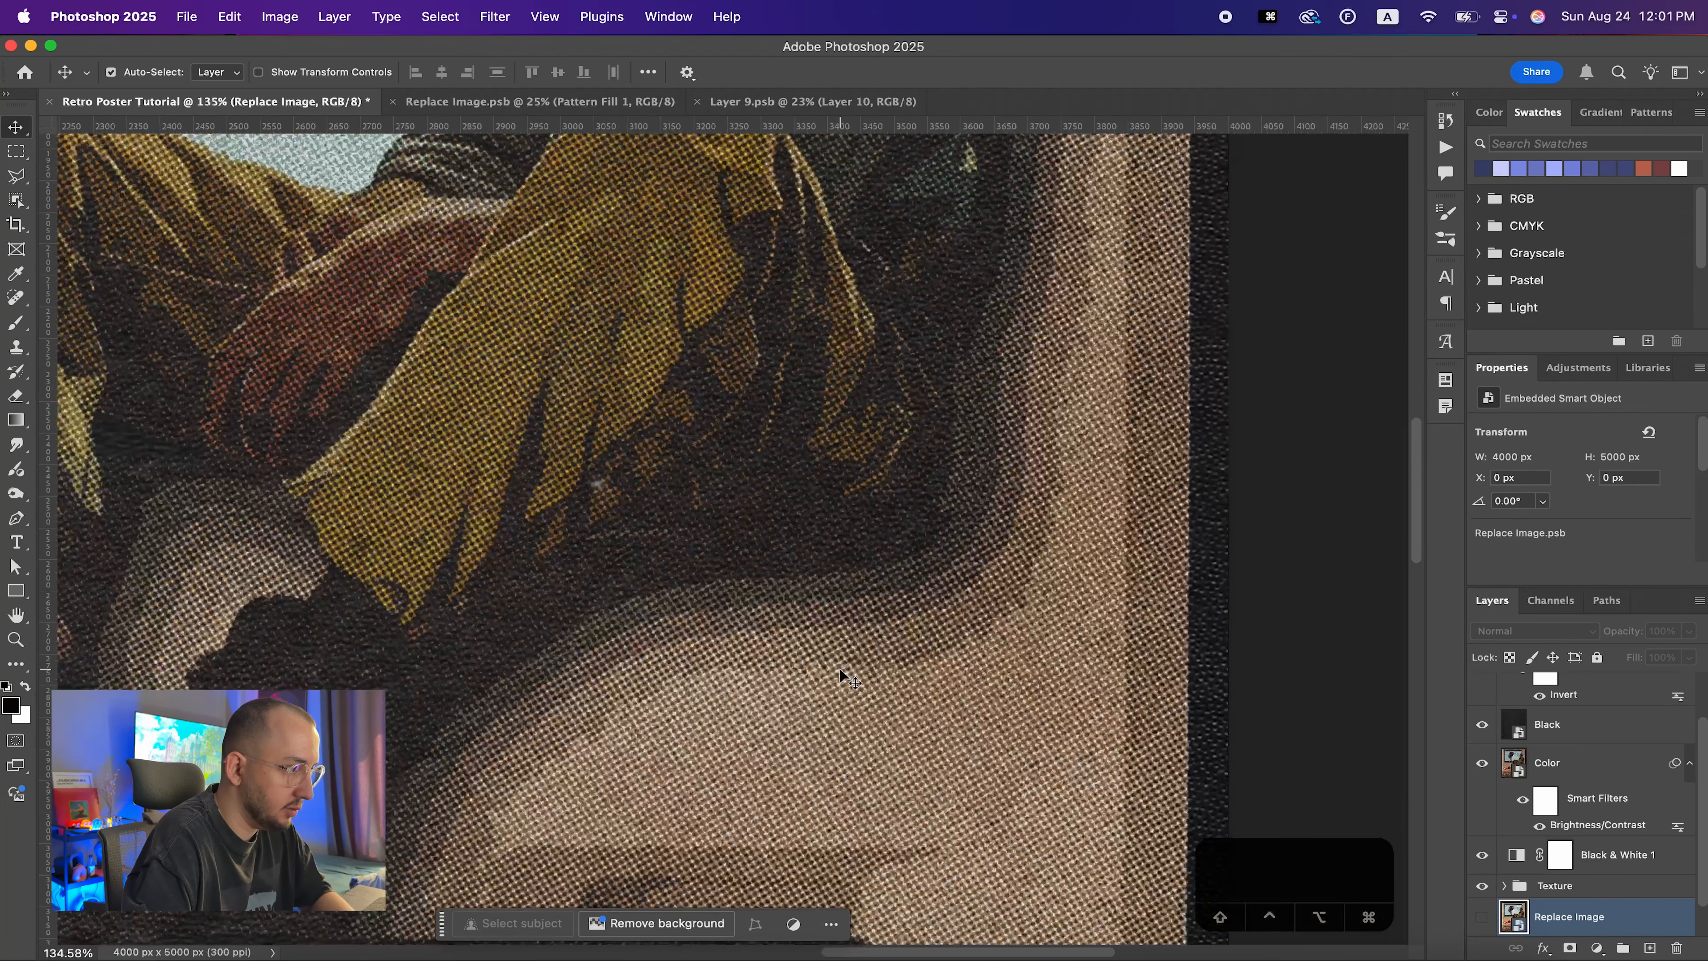